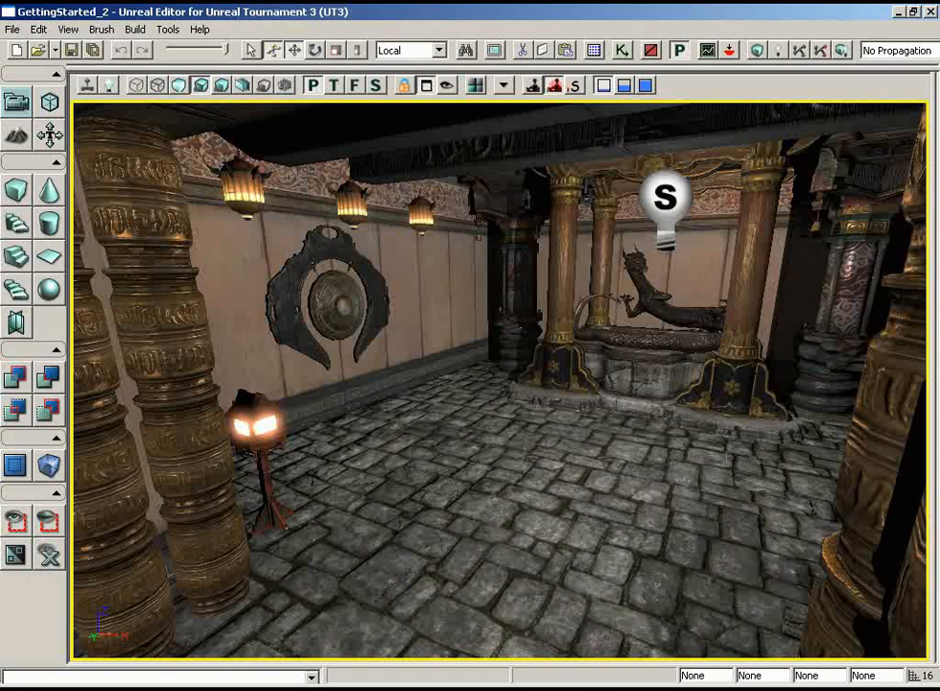
- Build the level's lighting for BSP and static meshes without a full quality build, and dismiss the map check
left_click_drag(760, 496, 716, 489)
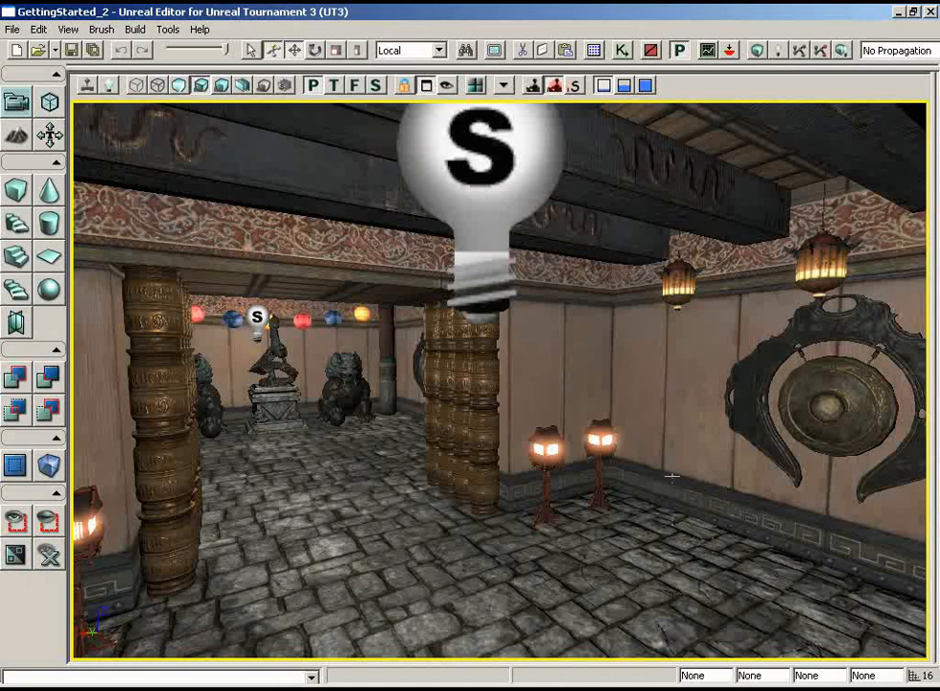
left_click(780, 52)
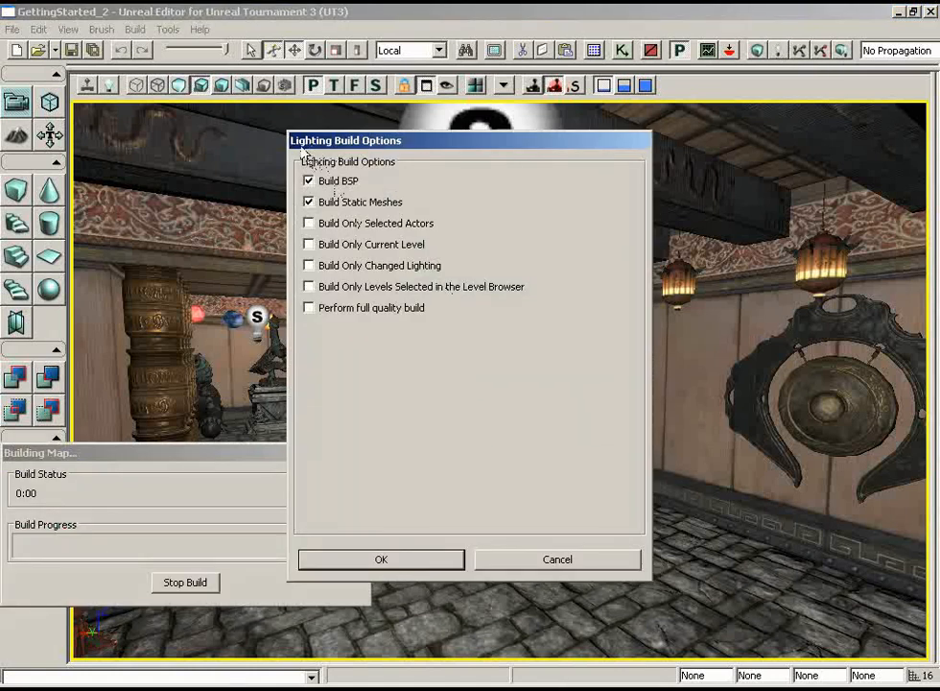
left_click(379, 561)
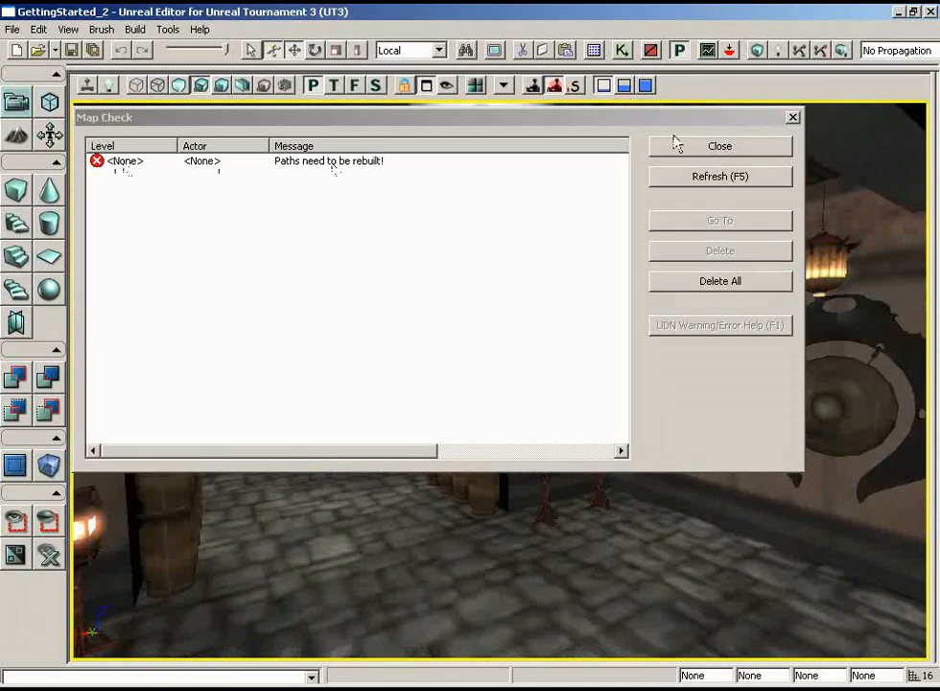
left_click(710, 151)
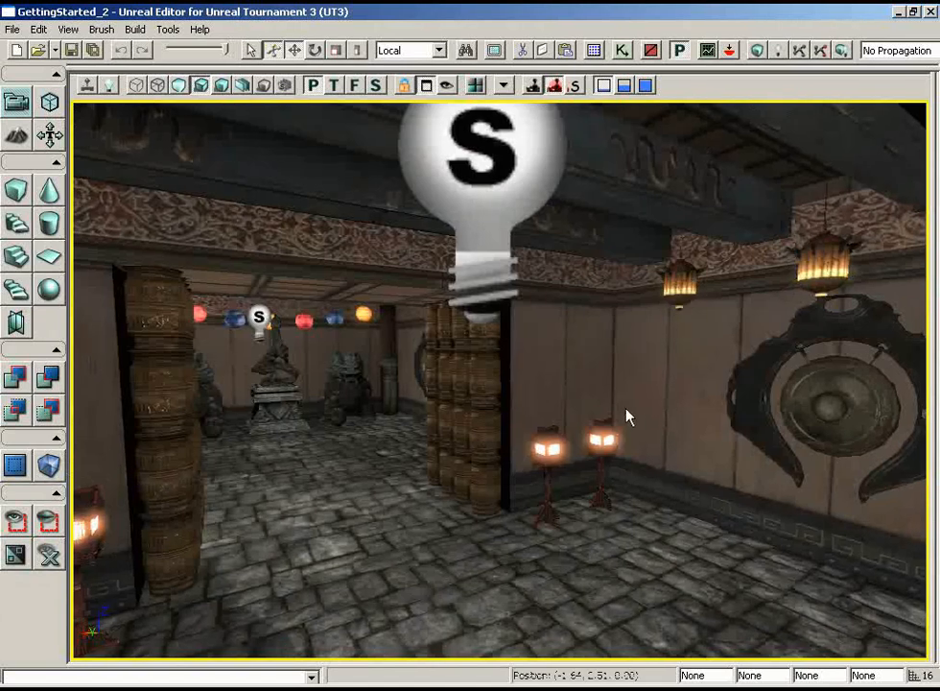
- Select the side wall behind the gong in the lion statue room and open its Surface Properties
left_click_drag(626, 415, 451, 122)
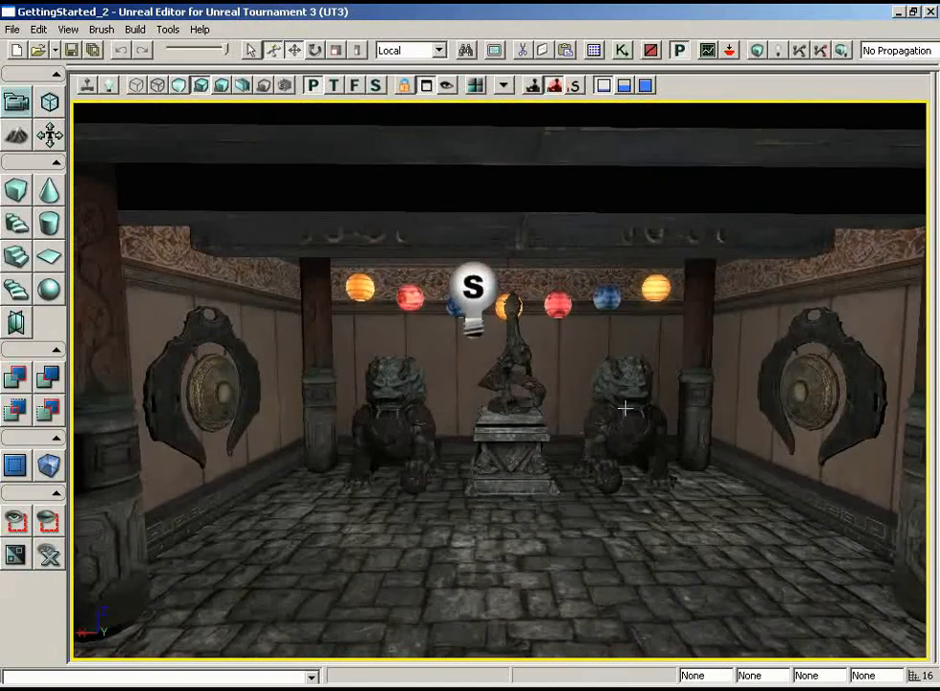
left_click_drag(661, 440, 748, 422)
mouse_move(668, 487)
left_mouse_down()
mouse_move(725, 405)
mouse_move(686, 373)
mouse_move(731, 366)
mouse_move(357, 294)
mouse_move(202, 277)
mouse_move(670, 488)
left_mouse_up()
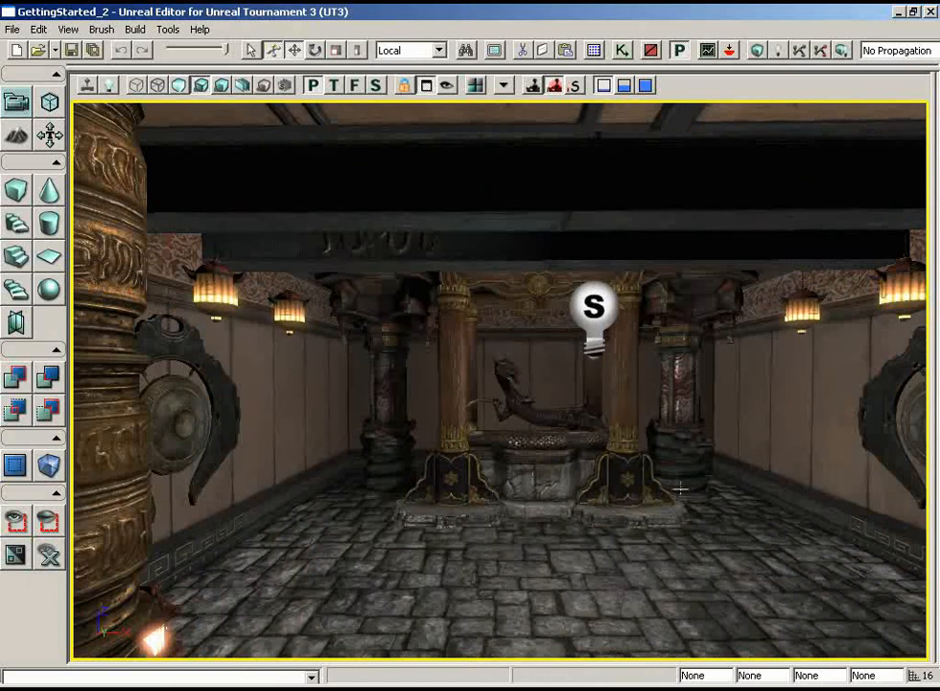
left_click_drag(670, 488, 101, 408)
left_click(725, 405)
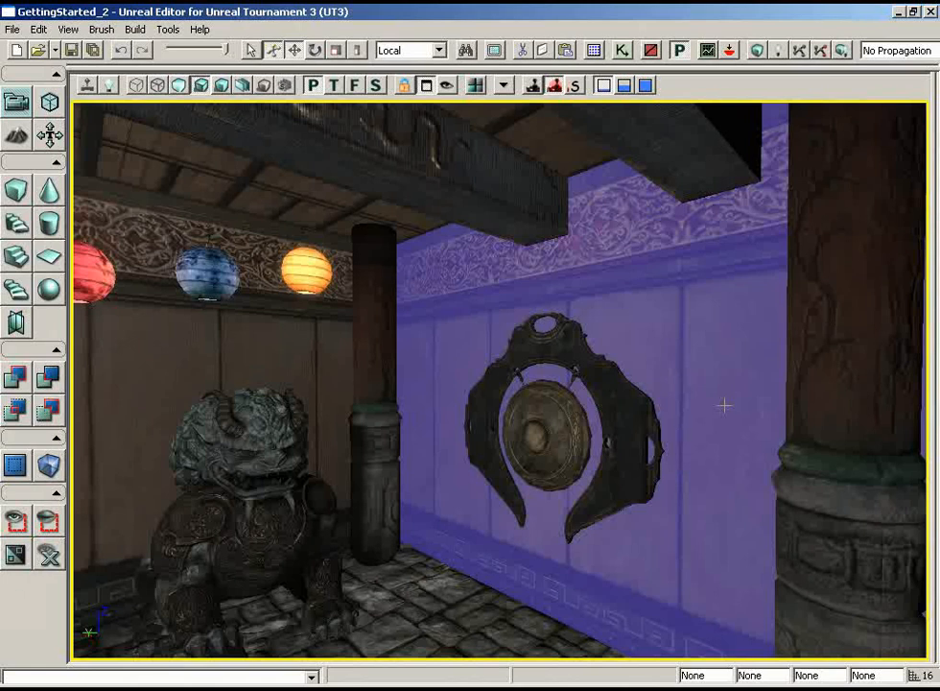
key("F5")
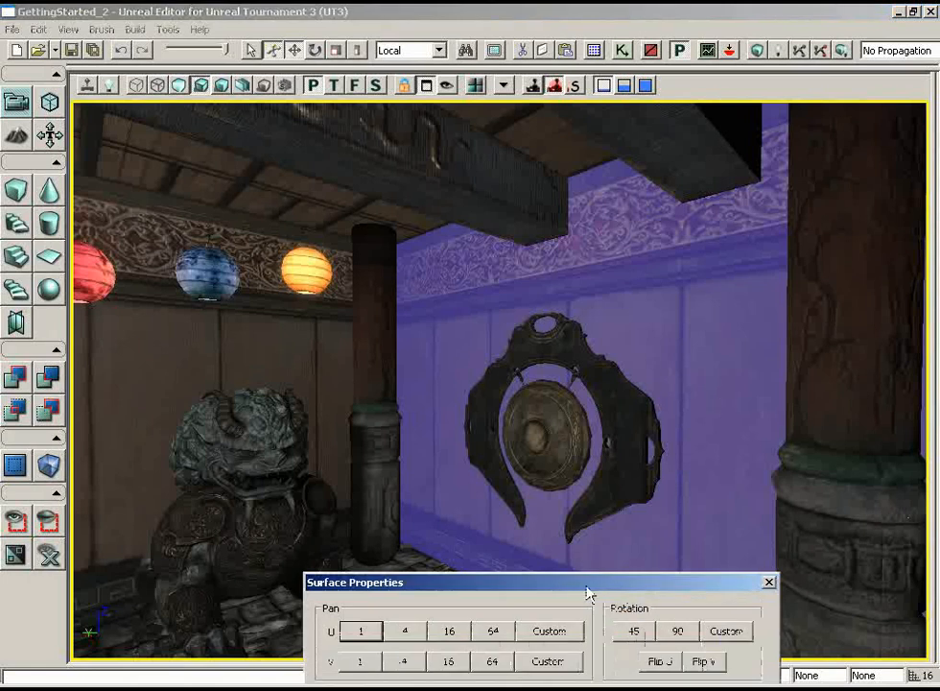
left_click_drag(584, 592, 484, 67)
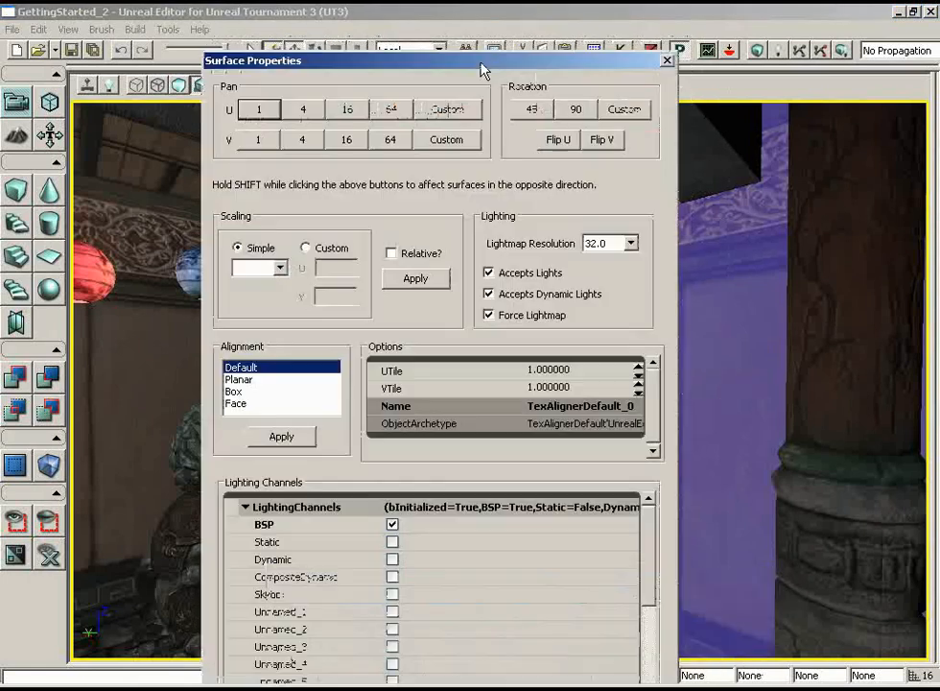
- Look through the available Lightmap Resolution values for the wall without choosing one
left_click(604, 244)
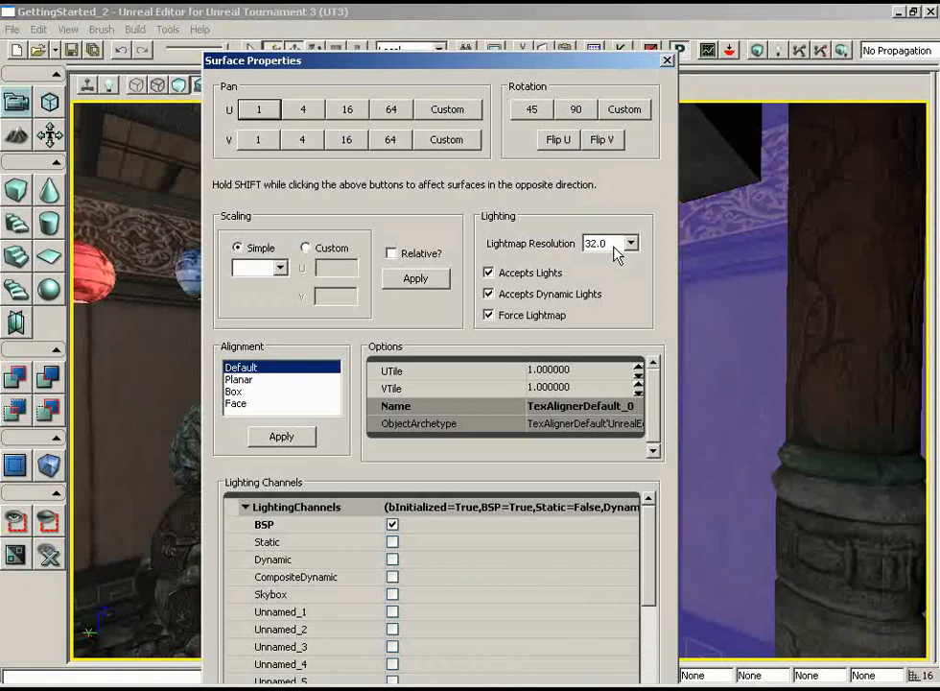
left_click(618, 247)
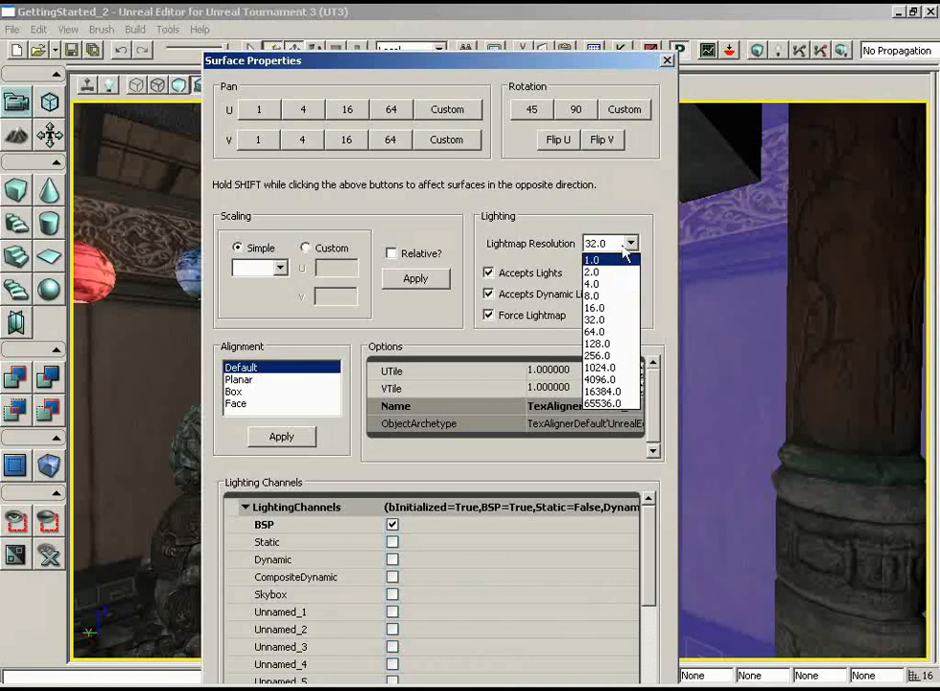
left_click(557, 58)
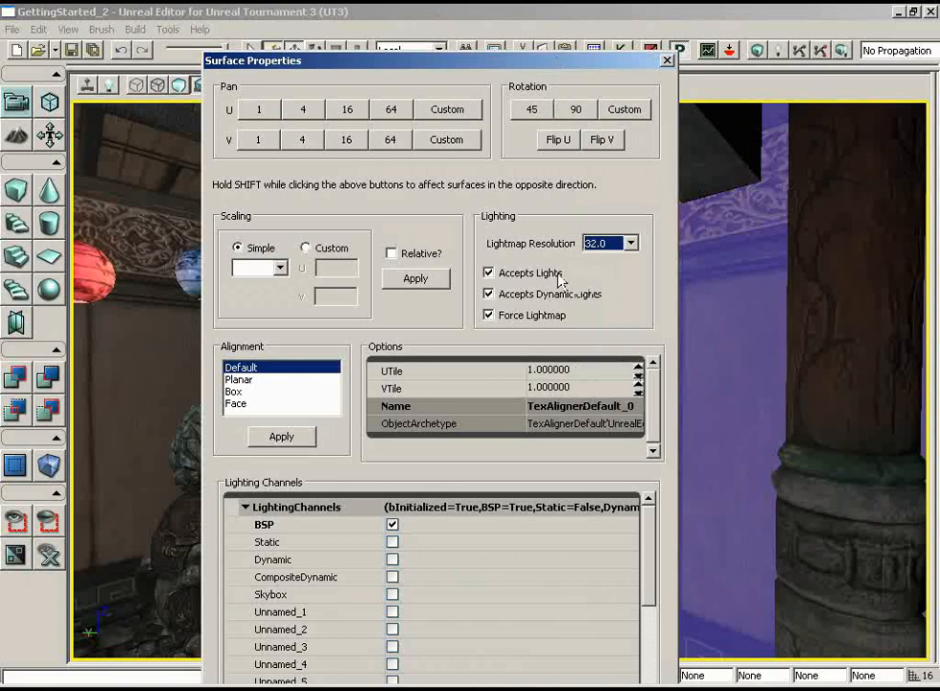
- Extend the surface selection from the gong wall to its adjacent walls
left_click_drag(535, 61, 535, 504)
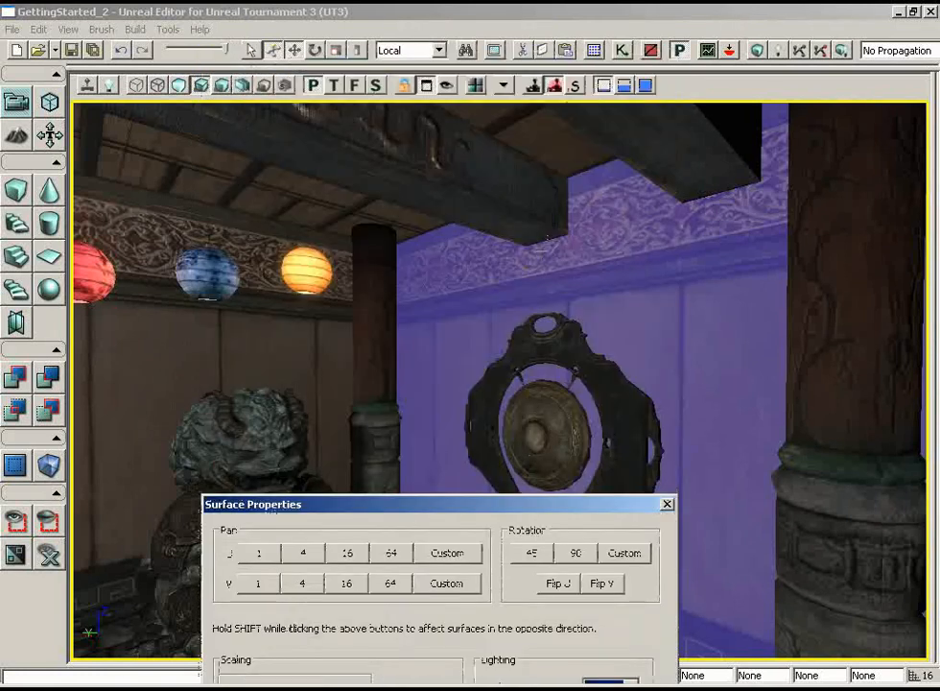
left_click_drag(678, 323, 640, 358)
left_click_drag(564, 512, 536, 568)
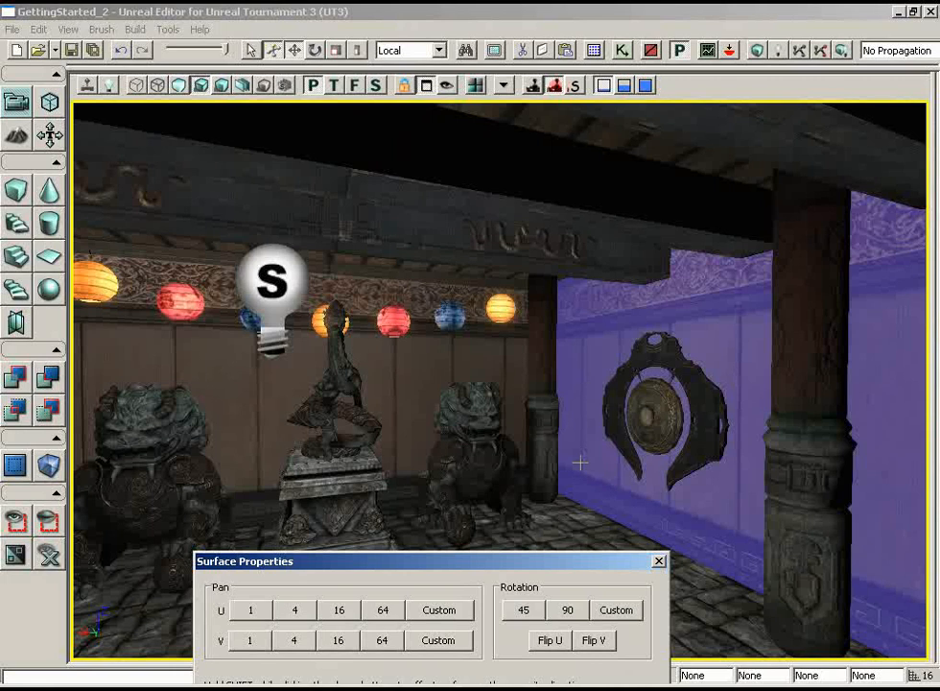
right_click(612, 329)
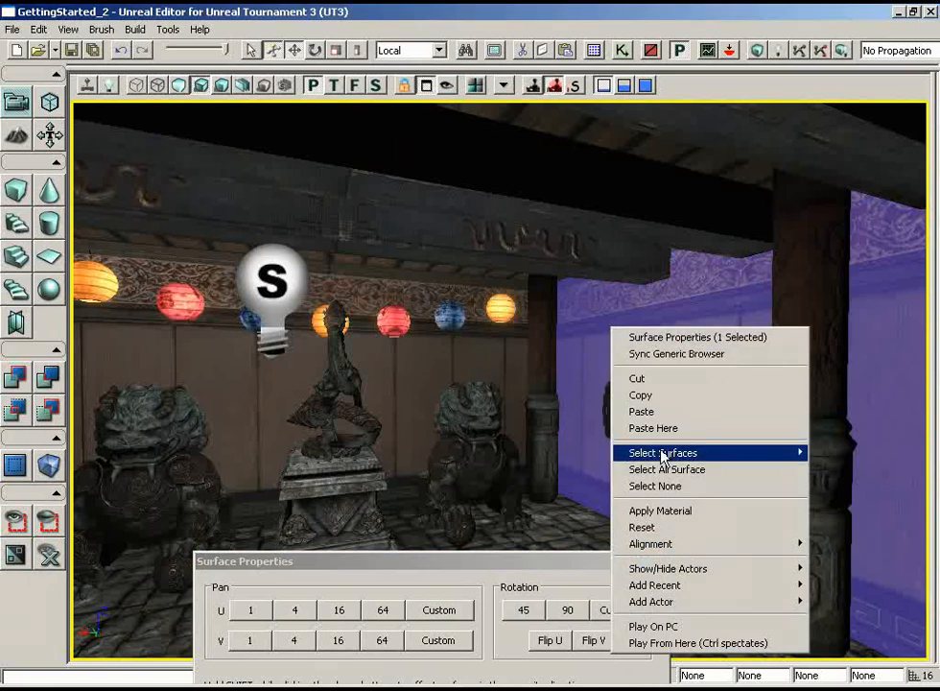
mouse_move(658, 456)
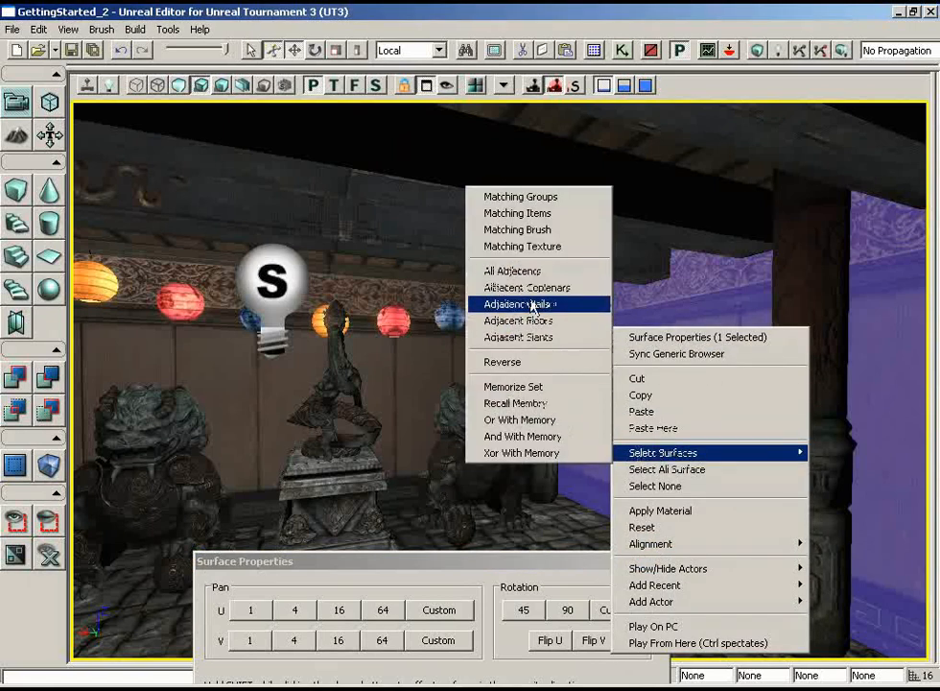
left_click(531, 303)
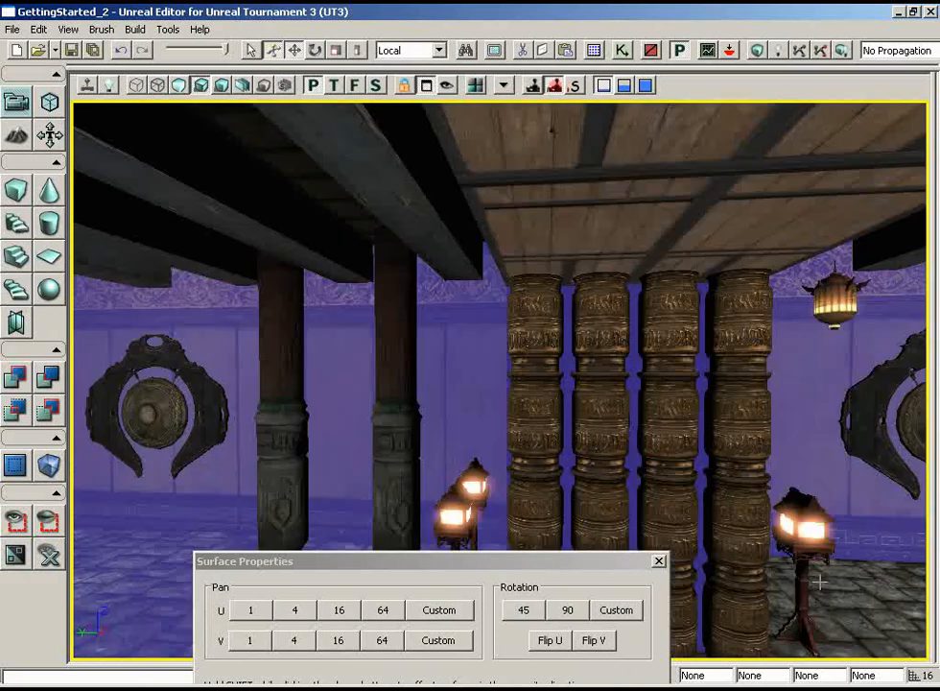
- Add the stone floor surfaces of both rooms to the selection
left_click_drag(820, 582, 551, 495)
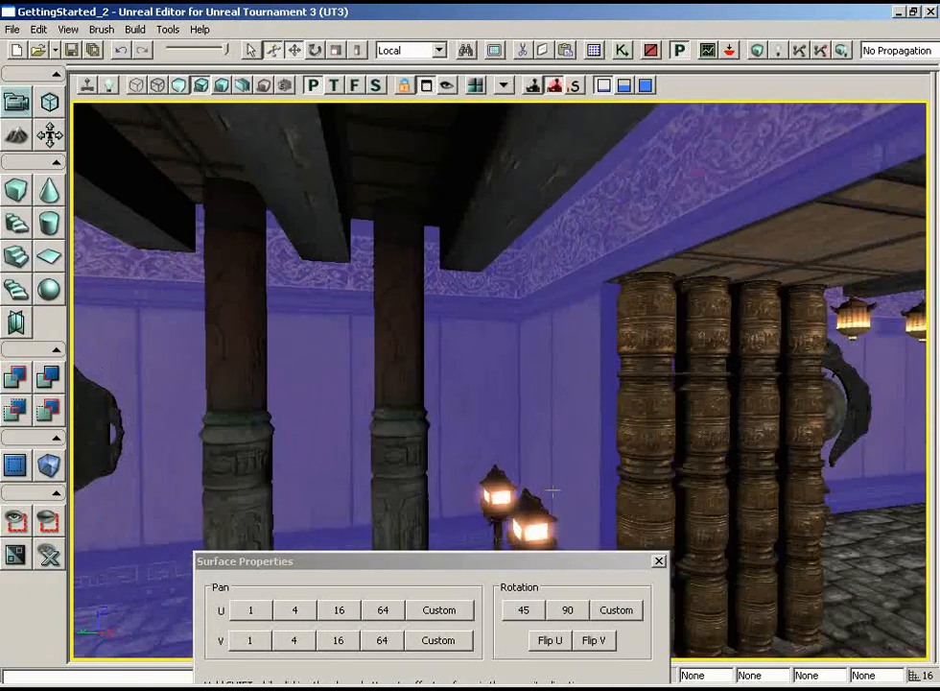
right_click_drag(552, 496, 664, 616)
left_click(602, 441, "ctrl")
left_click(559, 262, "ctrl")
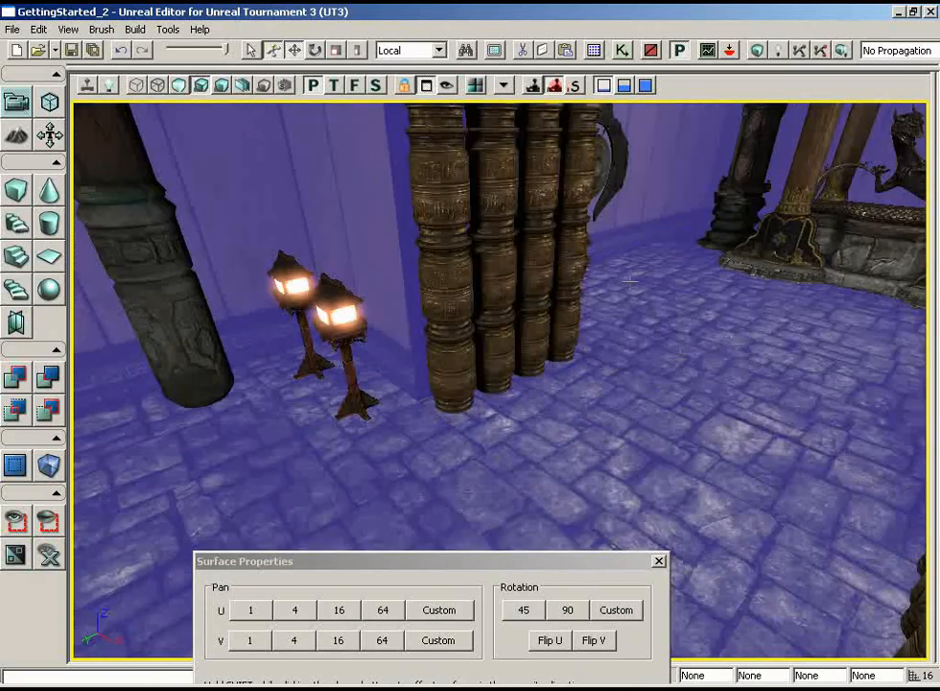
right_click_drag(530, 268, 605, 223)
- Change the Lightmap Resolution of the selected wall and floor surfaces and close the Surface Properties
left_click_drag(508, 560, 492, 331)
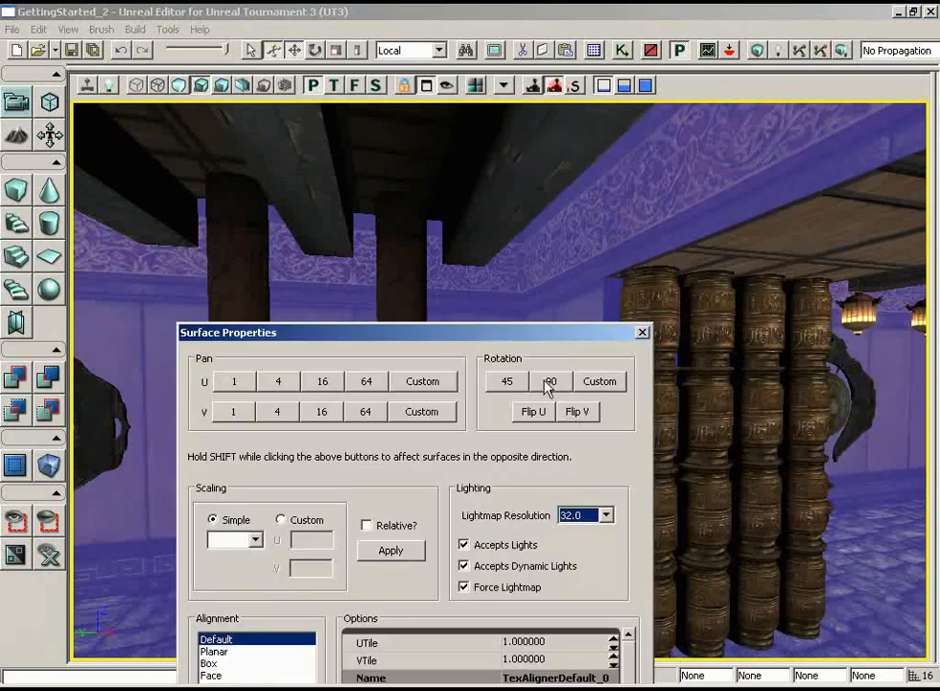
left_click(577, 515)
left_click(576, 557)
left_click(642, 332)
- Check the selected wall and floor surfaces in both rooms and clear the selection
mouse_move(639, 329)
right_mouse_down()
mouse_move(569, 321)
mouse_move(638, 328)
right_mouse_up()
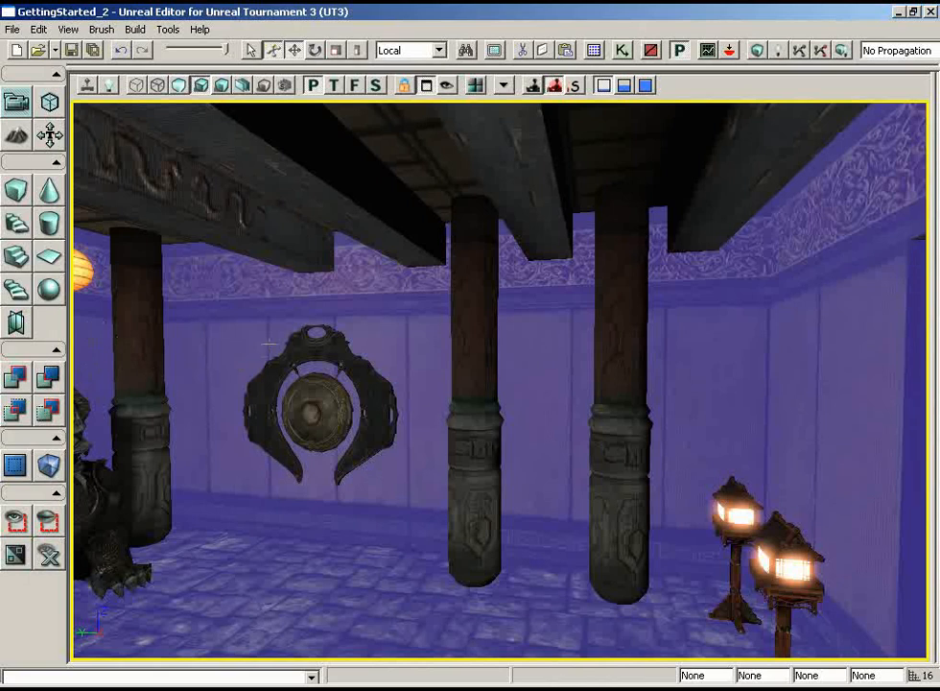
right_click_drag(207, 262, 375, 358)
left_click_drag(375, 358, 269, 343)
right_click_drag(269, 343, 152, 355)
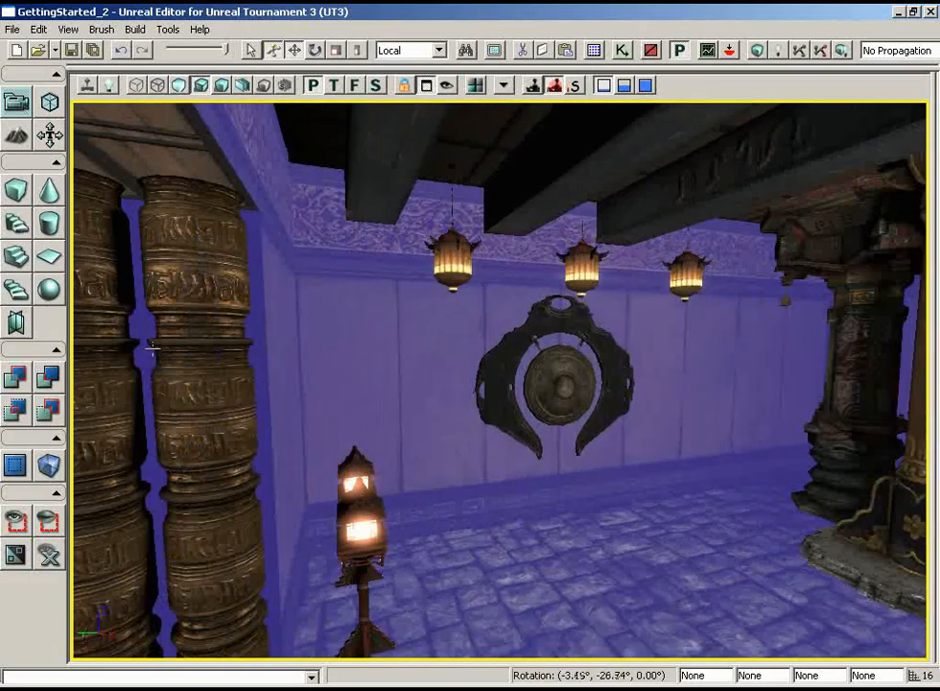
left_click_drag(331, 412, 333, 410)
right_click_drag(333, 410, 349, 425)
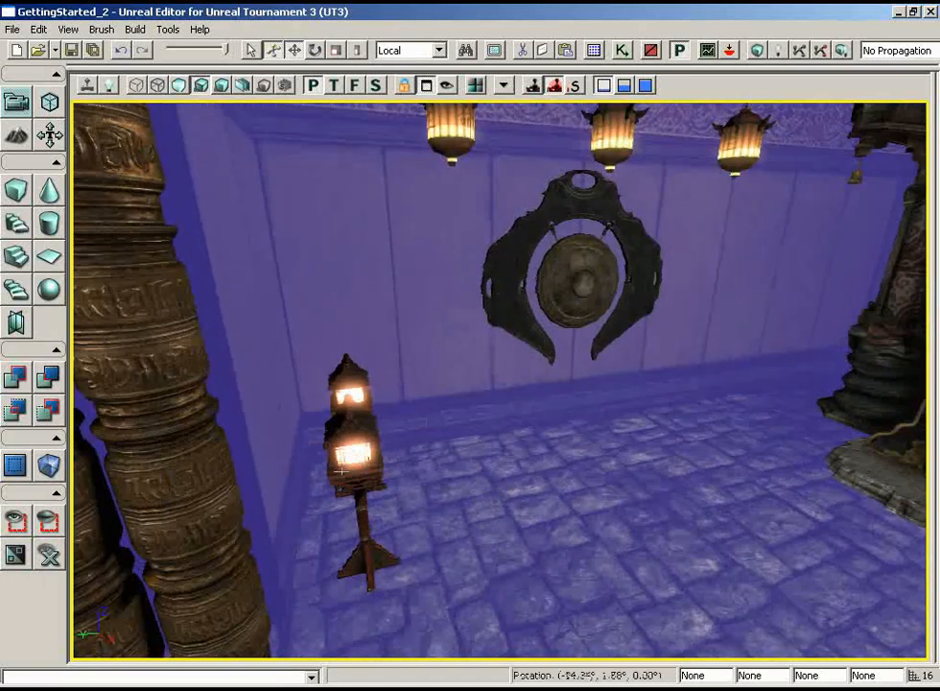
left_click(596, 415)
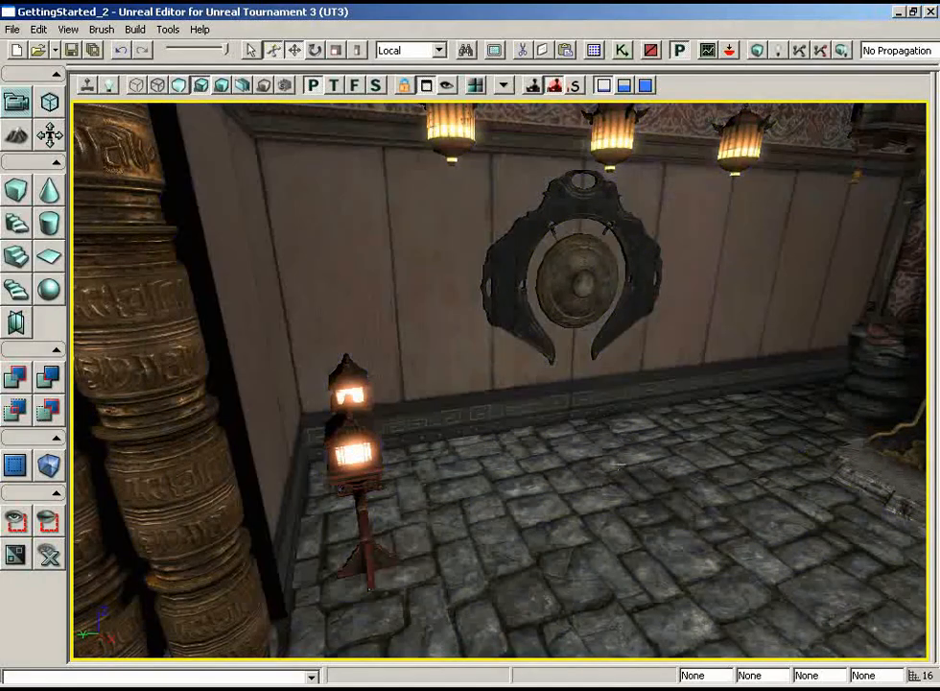
- Turn off bEnabled for the point light in front of the dragon fountain and close its properties
right_click_drag(619, 465, 855, 351)
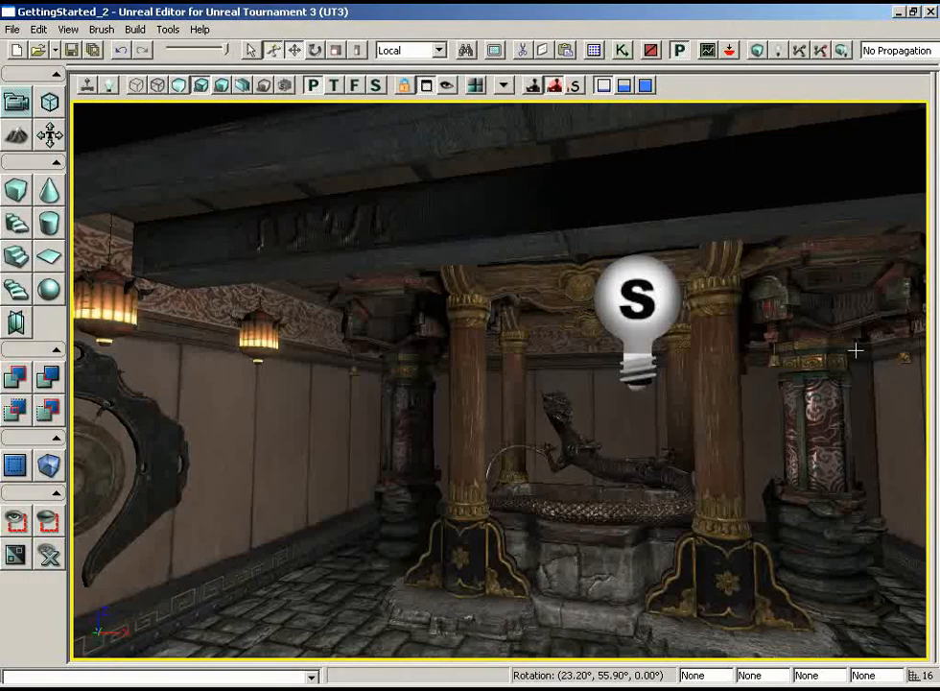
left_click(624, 322)
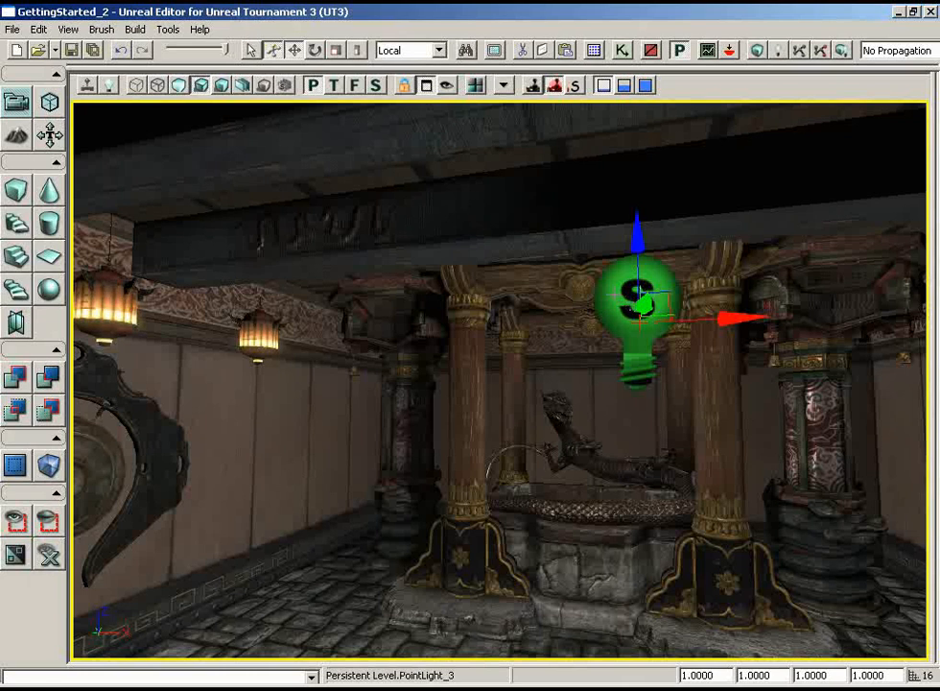
double_click(615, 302)
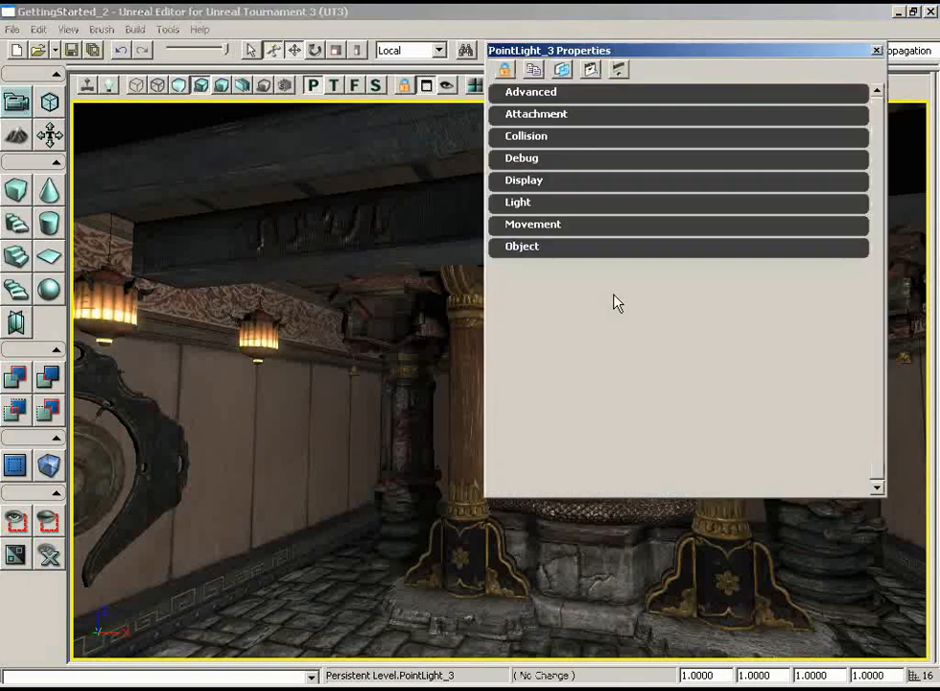
left_click(508, 207)
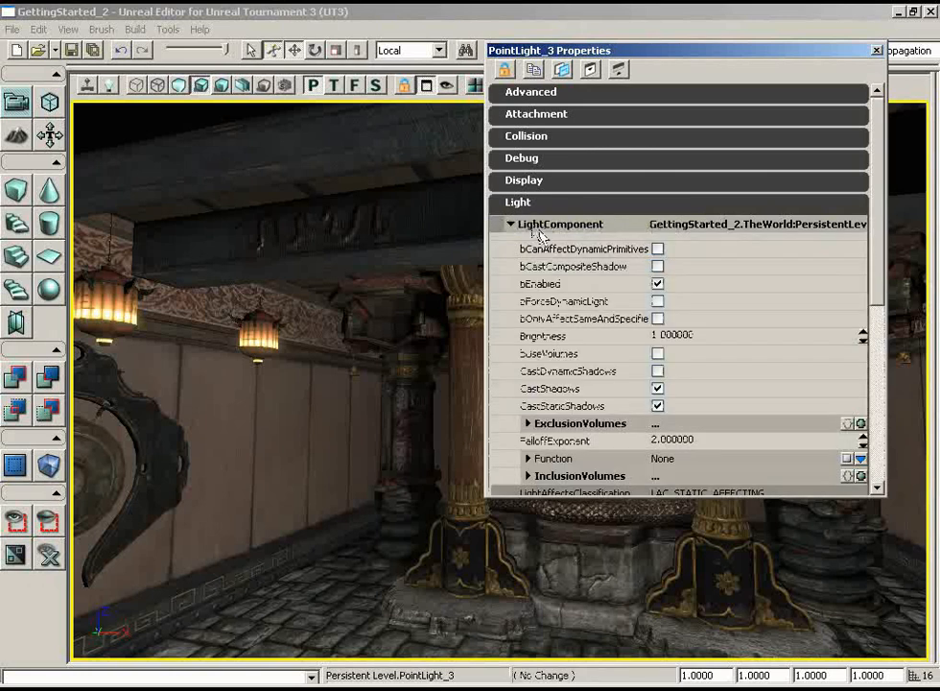
left_click(657, 284)
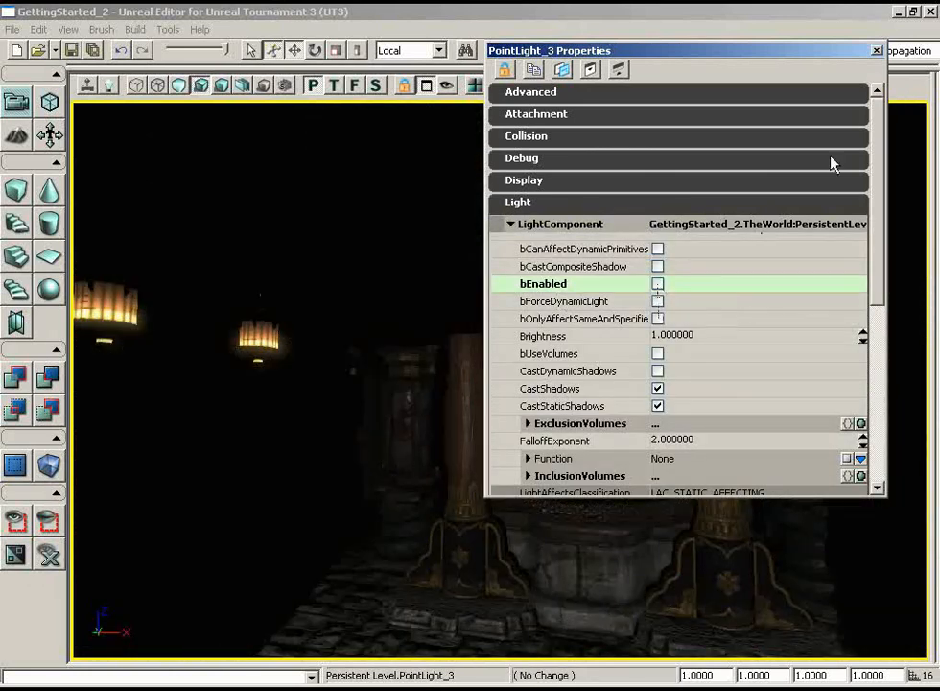
left_click(876, 50)
- Add a point light on the floor near the two standing lanterns and move it up between them
left_click_drag(663, 465, 518, 429)
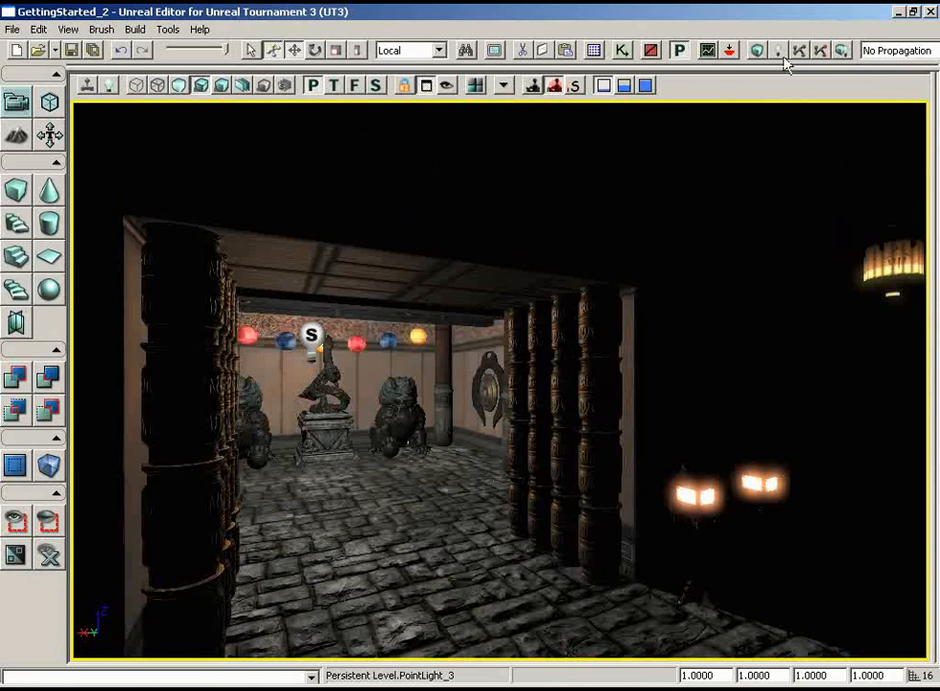
right_click_drag(727, 520, 883, 592)
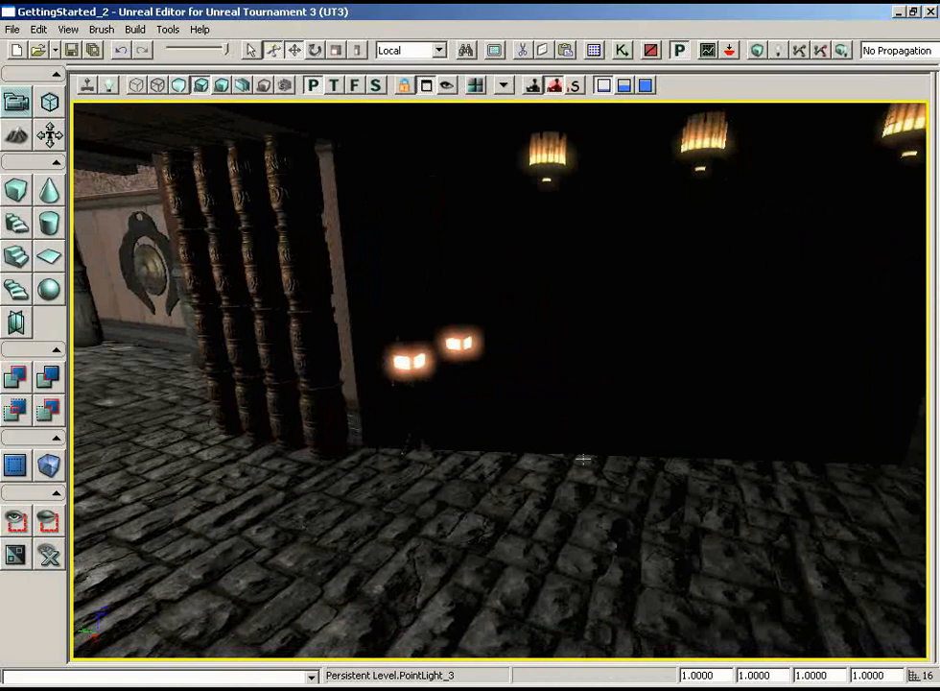
left_click(508, 458)
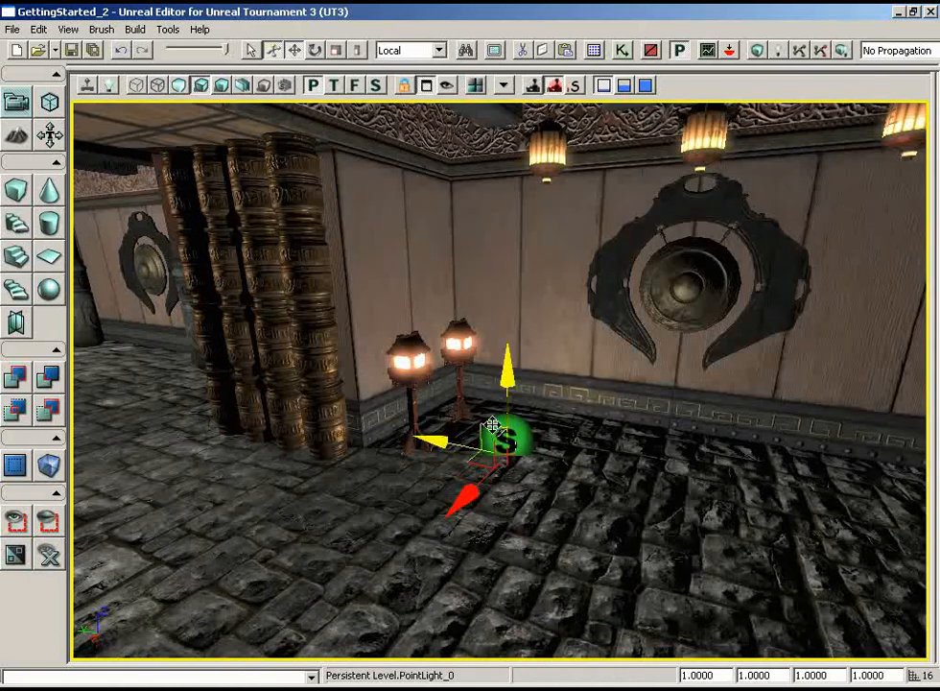
left_click_drag(491, 425, 419, 442)
left_click_drag(394, 395, 355, 295)
left_click_drag(530, 299, 537, 330)
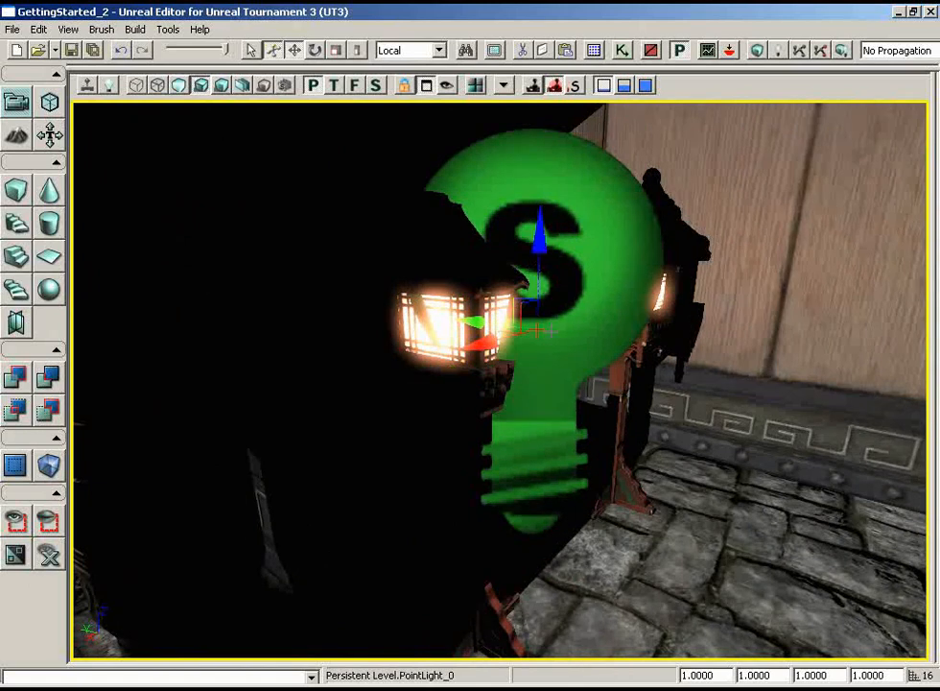
- Set the draw scale of the new point light to 0.25
left_click(715, 675)
type("0.4")
key("Return")
type("0.25")
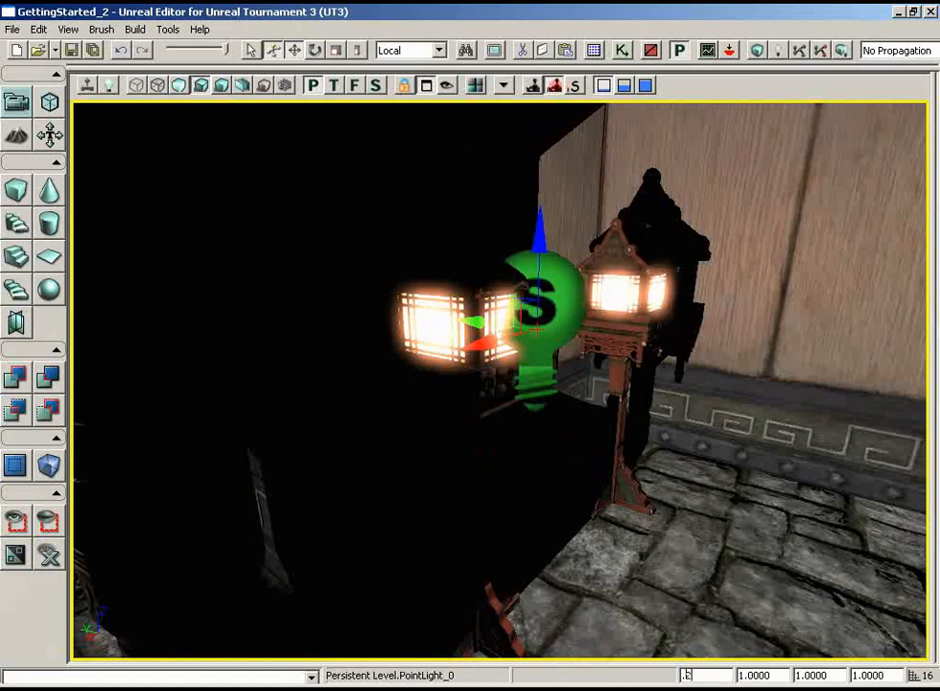
key("Return")
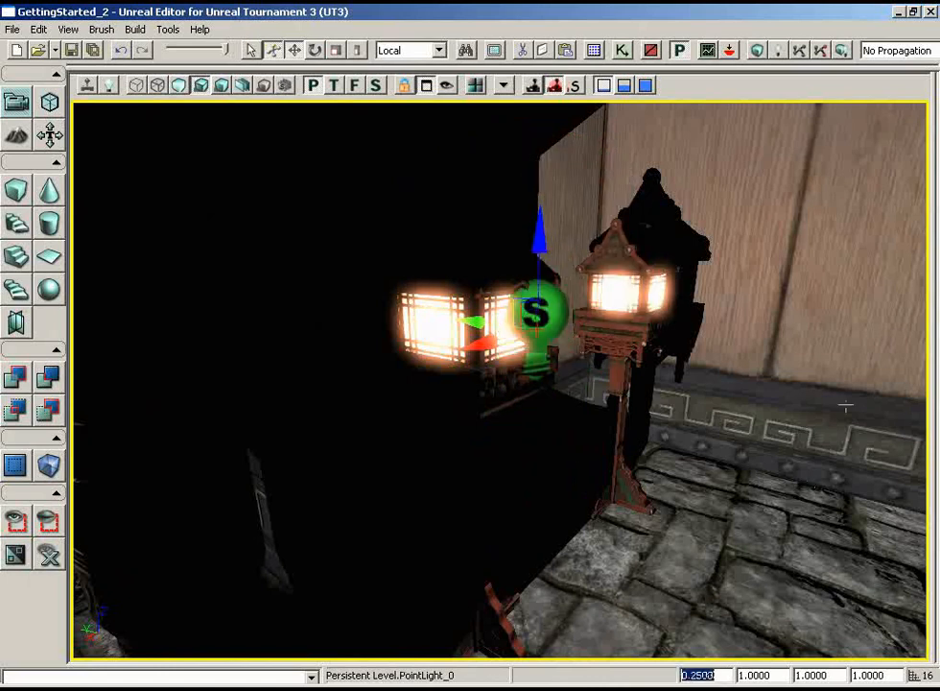
- Centre the new point light in front of the glowing panel of the standing lantern
left_click_drag(769, 391, 689, 379)
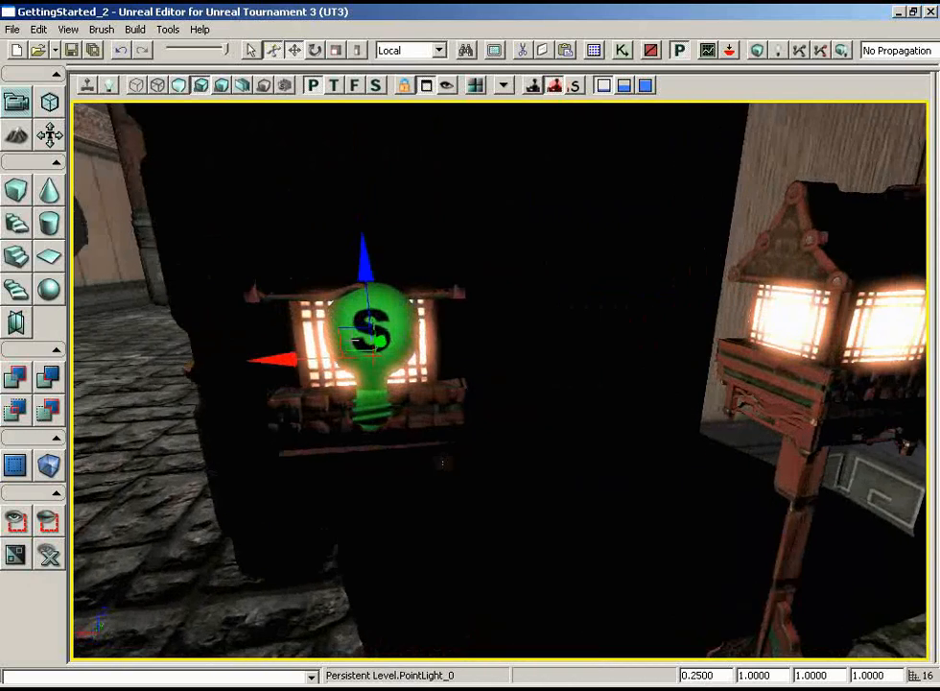
left_click_drag(290, 359, 289, 360)
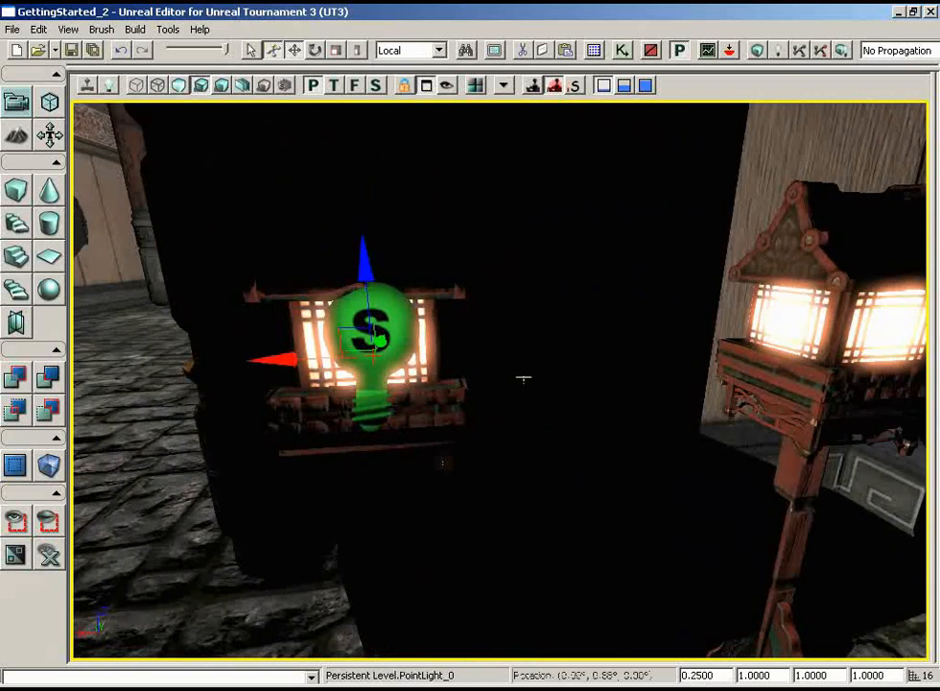
left_click_drag(523, 379, 697, 392)
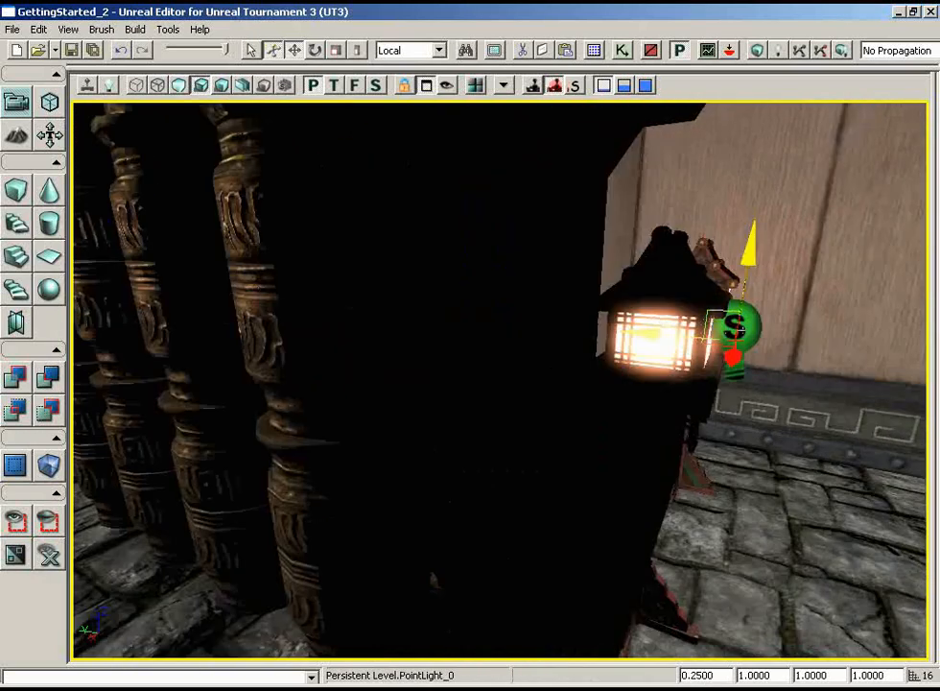
right_click_drag(872, 391, 929, 264)
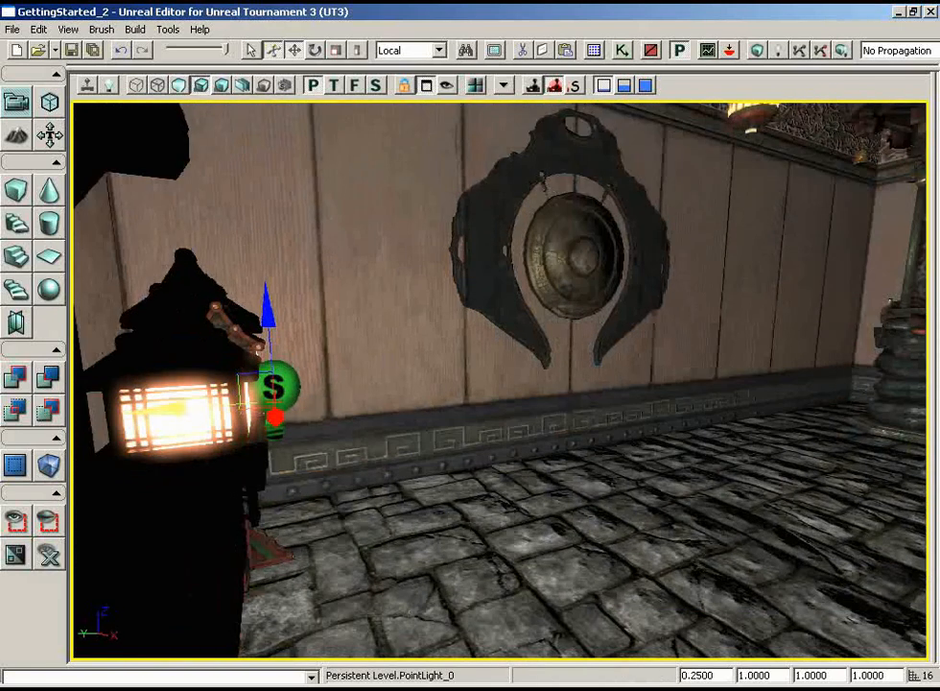
- Set the point light's LightColor to a pale orange with red 255, green 219 and blue 202
key("F4")
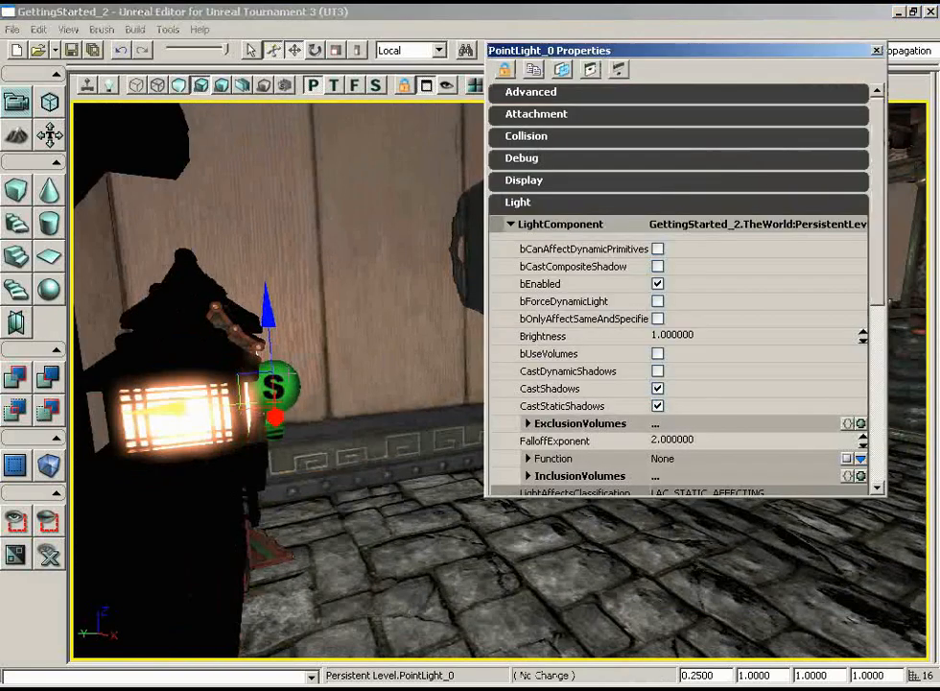
scroll(826, 300, "down", 3)
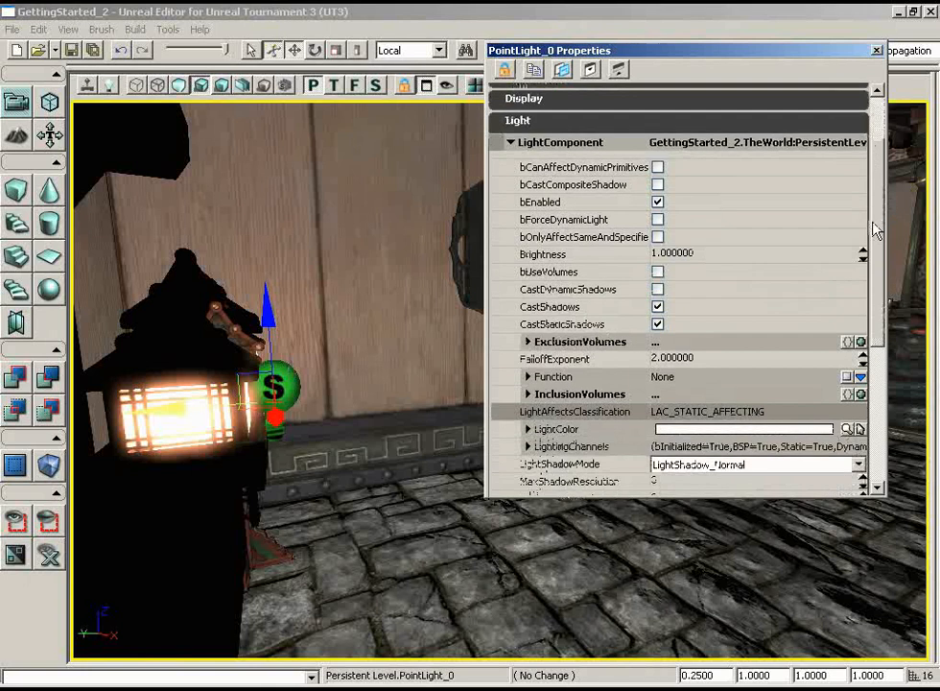
scroll(825, 301, "down", 5)
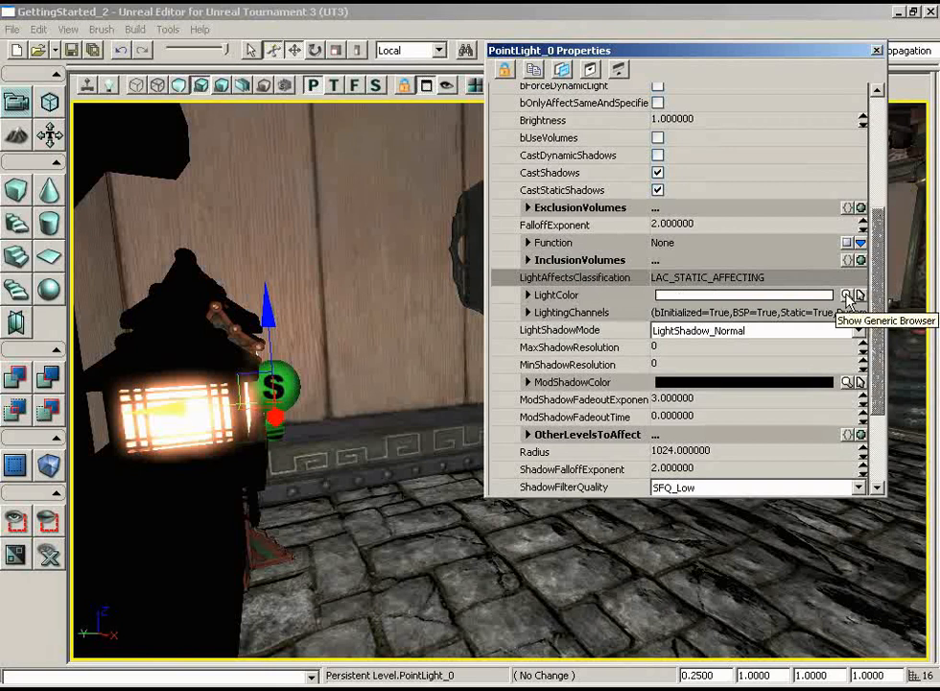
left_click(846, 296)
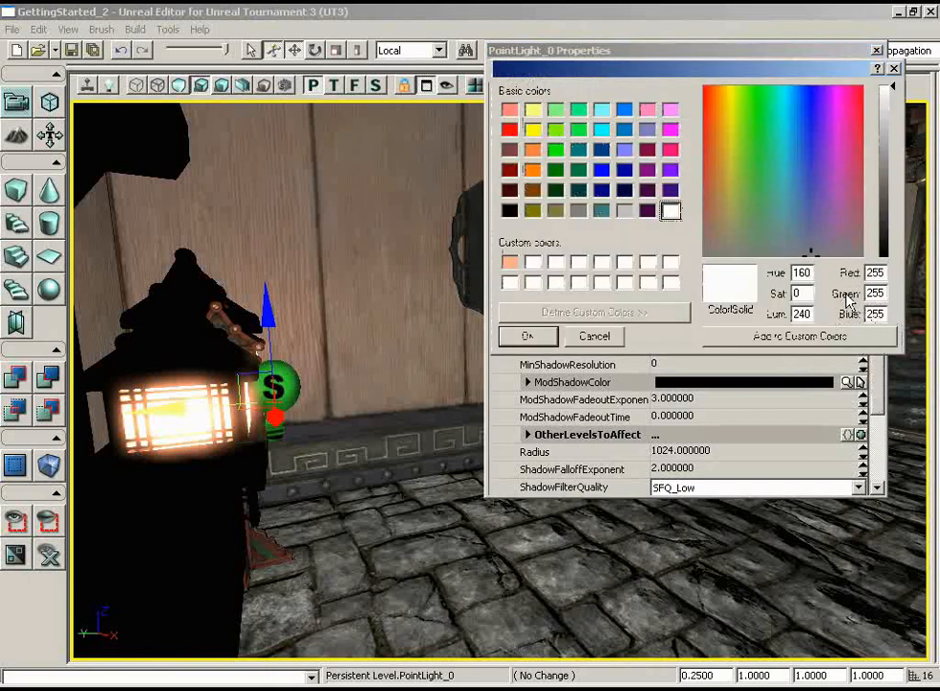
left_click_drag(729, 77, 655, 255)
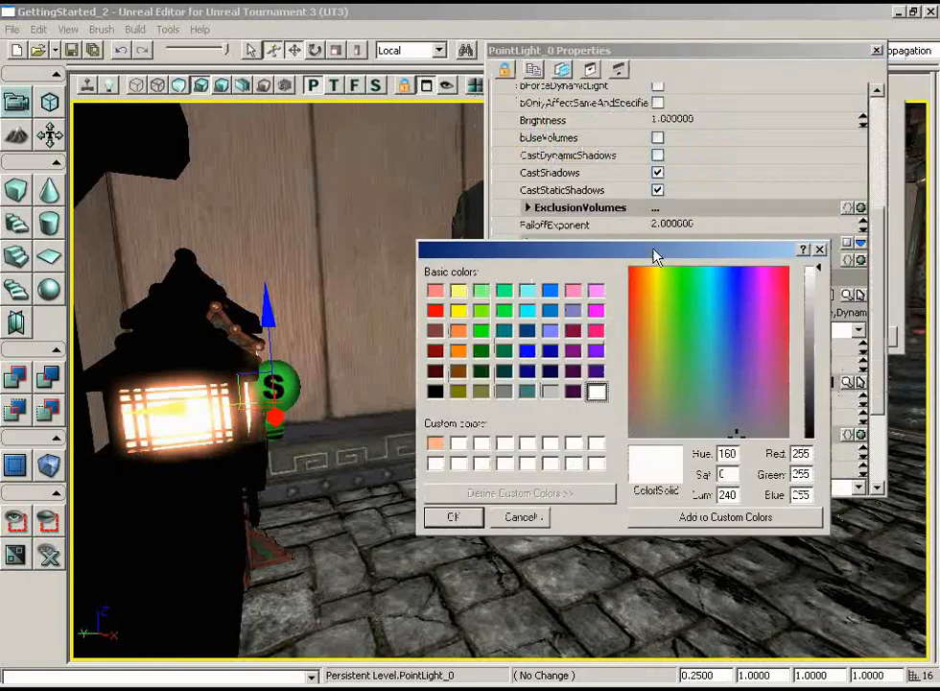
left_click(458, 331)
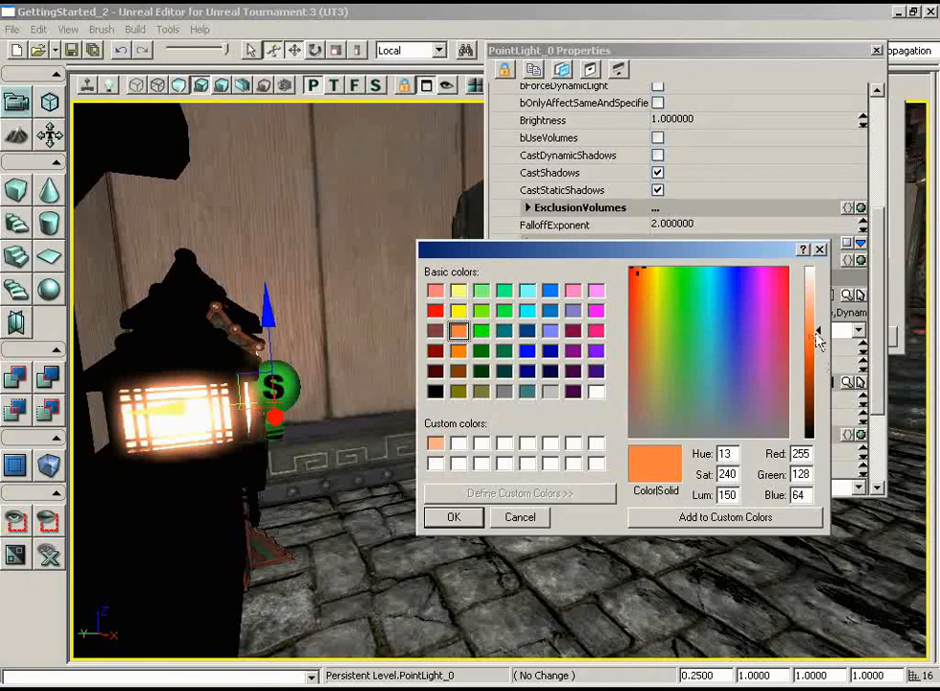
left_click_drag(820, 331, 824, 293)
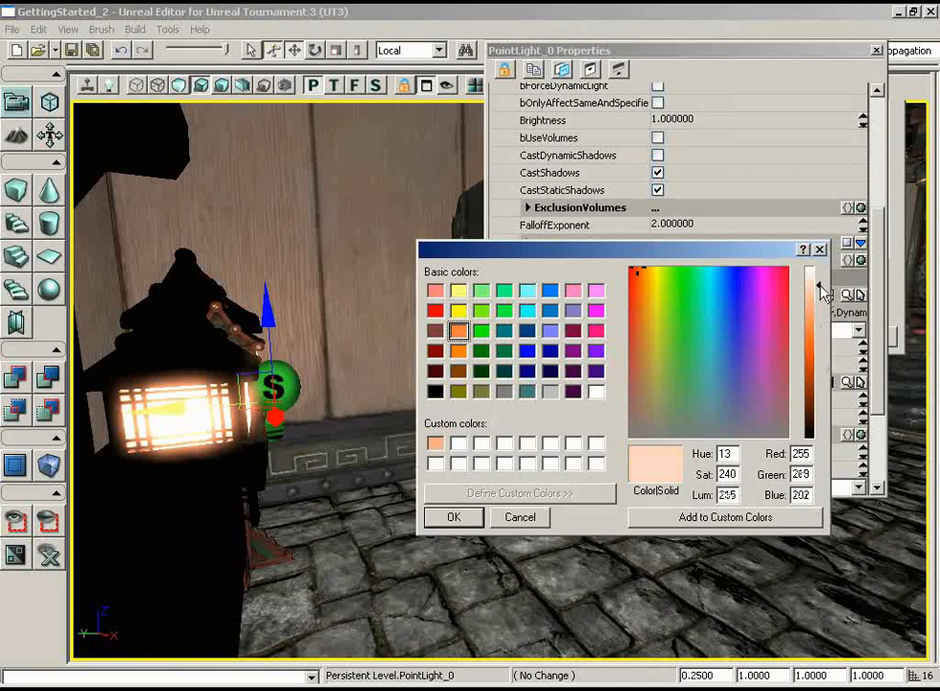
left_click(451, 517)
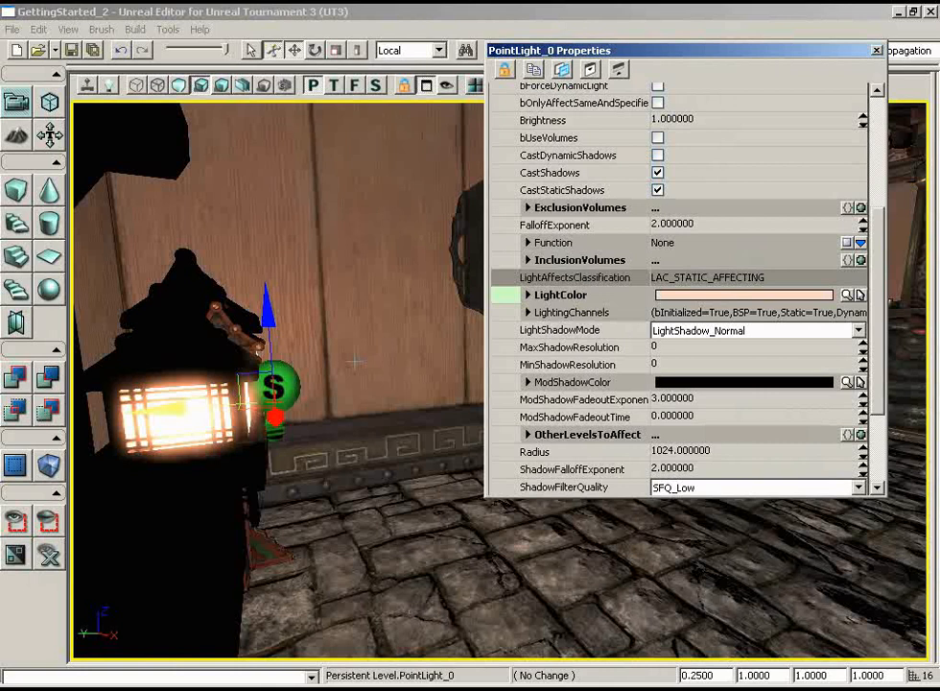
- Lower the point light's Brightness to 0.4
scroll(677, 191, "up", 2)
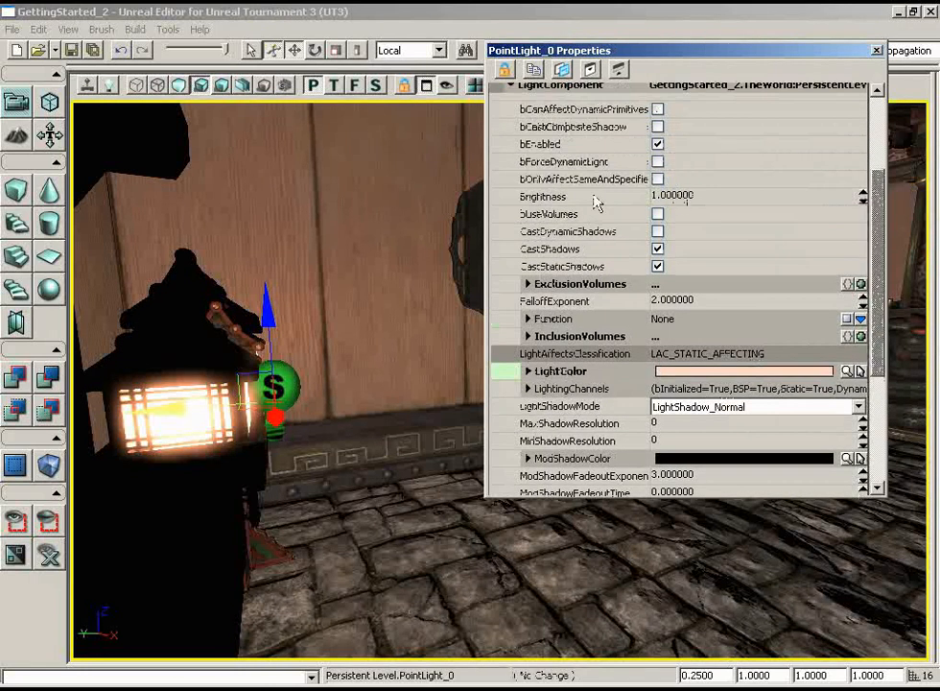
left_click(684, 195)
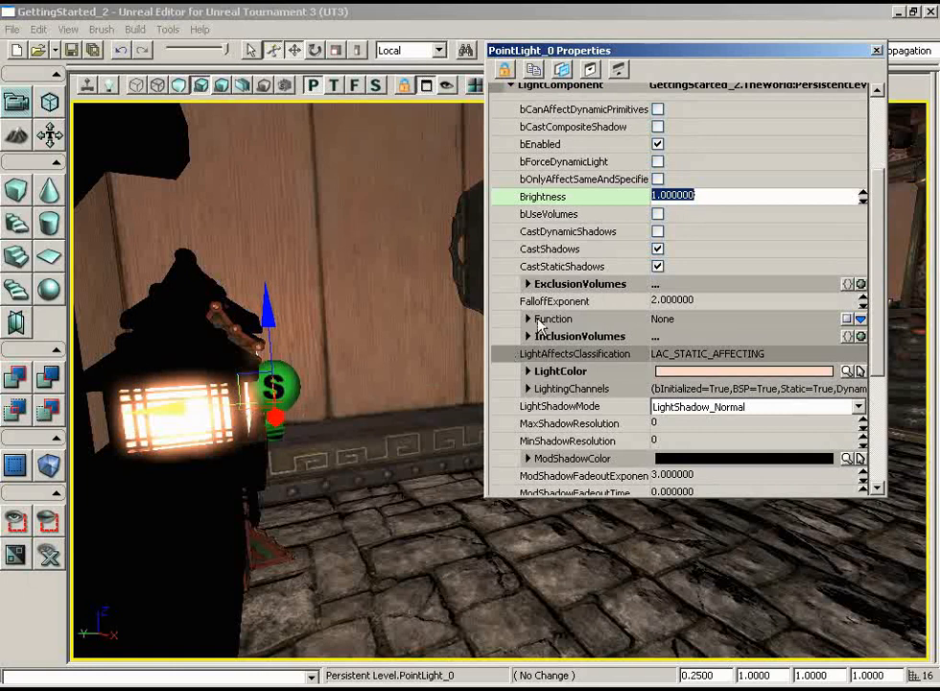
type(".4")
key("Return")
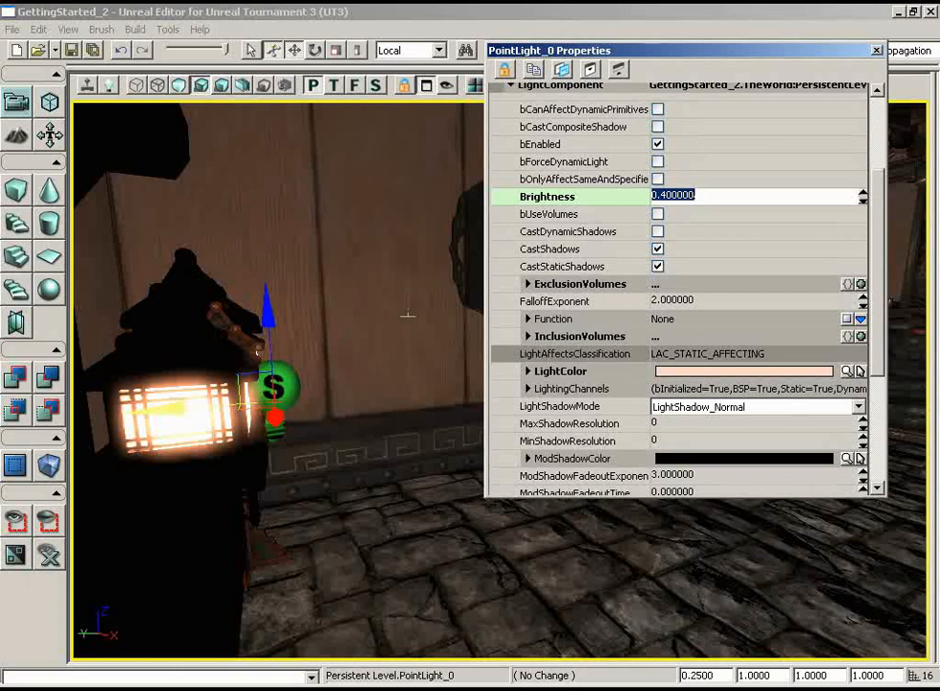
- Try FalloffExponent values of 3 and 10 on the point light and compare the effect on the room
left_click(718, 300)
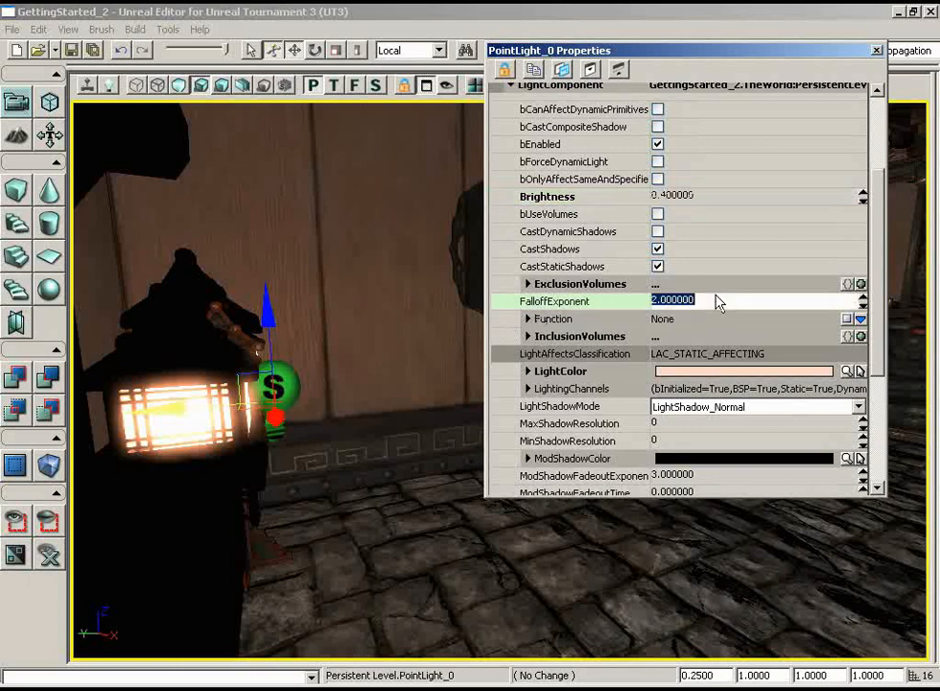
left_click_drag(724, 56, 703, 270)
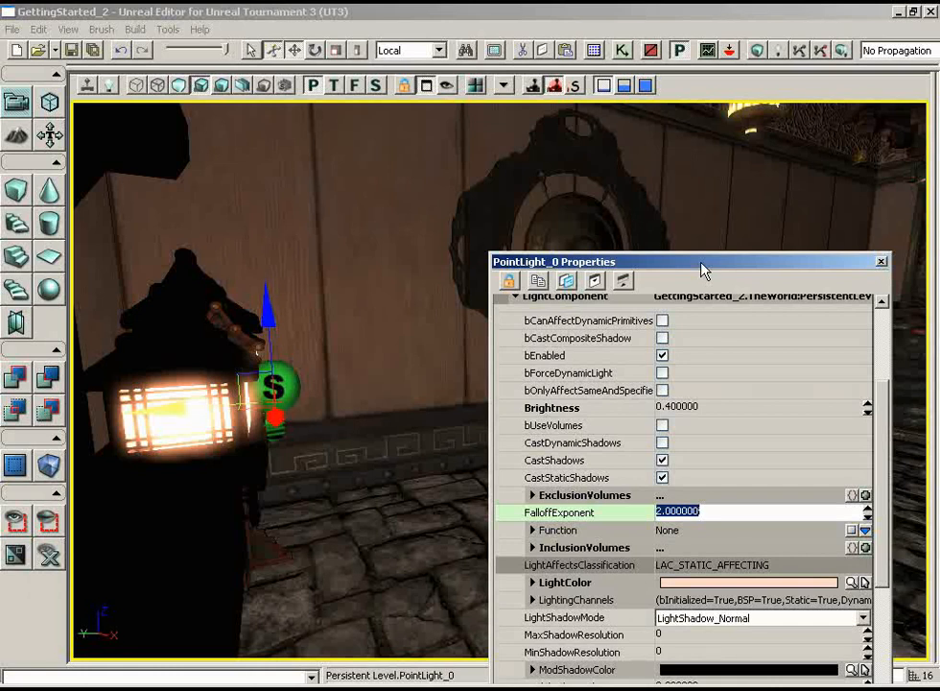
type("3")
key("Return")
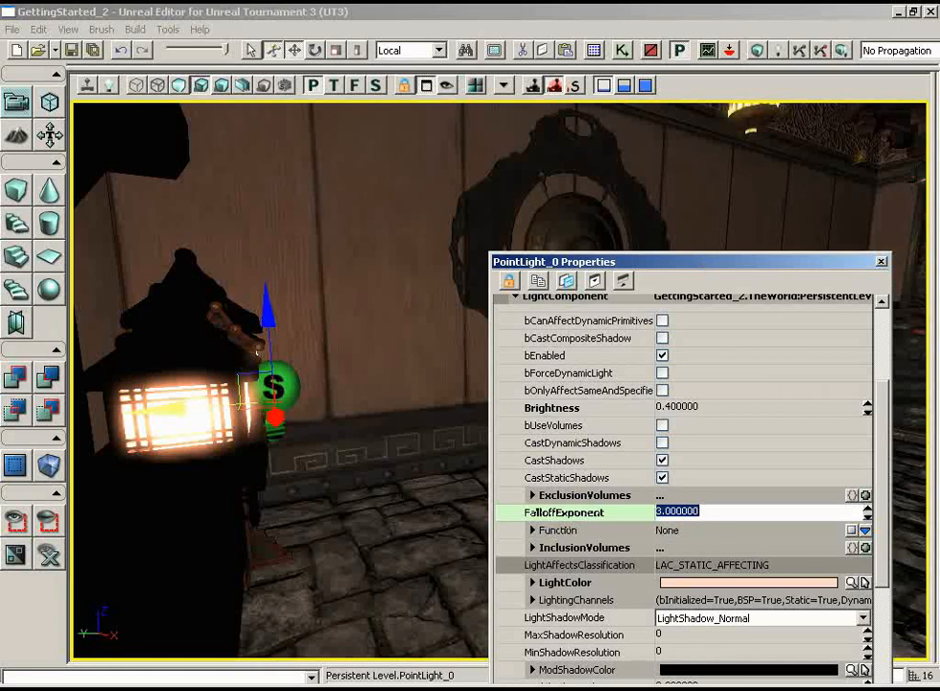
left_click_drag(802, 194, 806, 215)
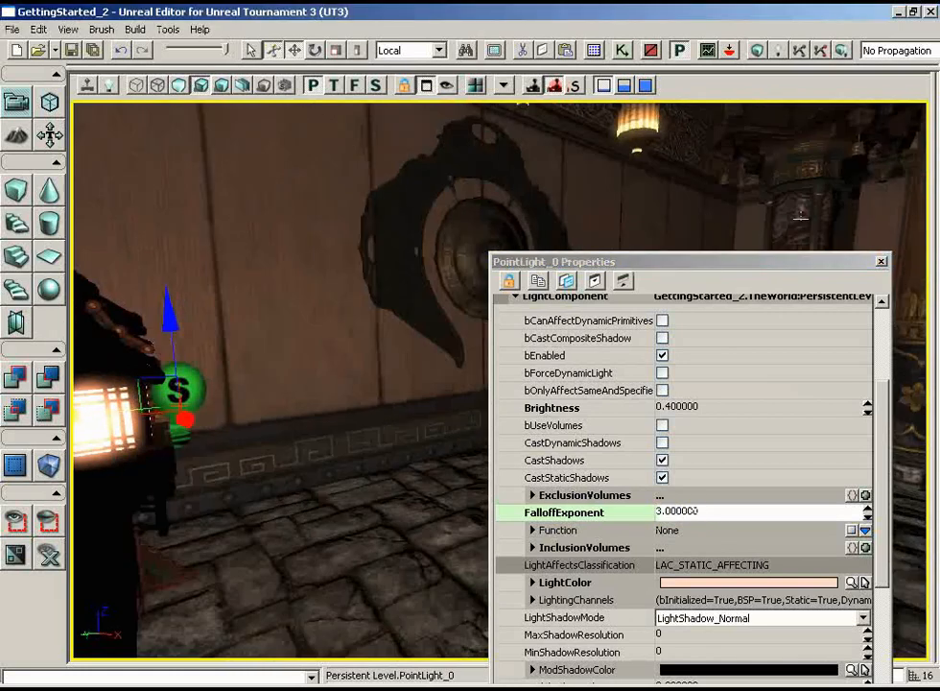
left_click_drag(778, 267, 777, 346)
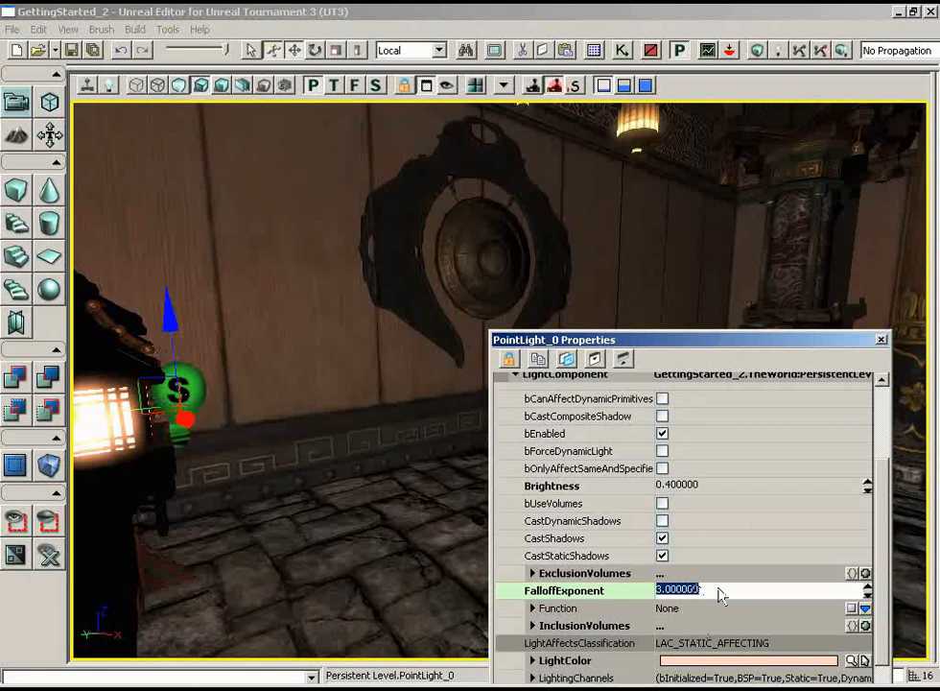
type("1")
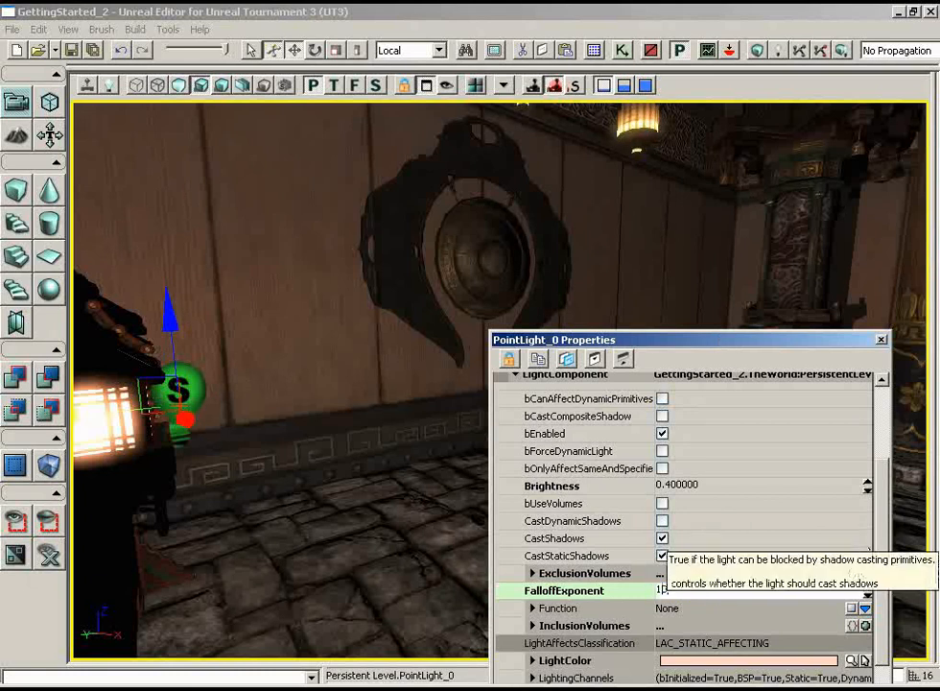
type("0")
key("Return")
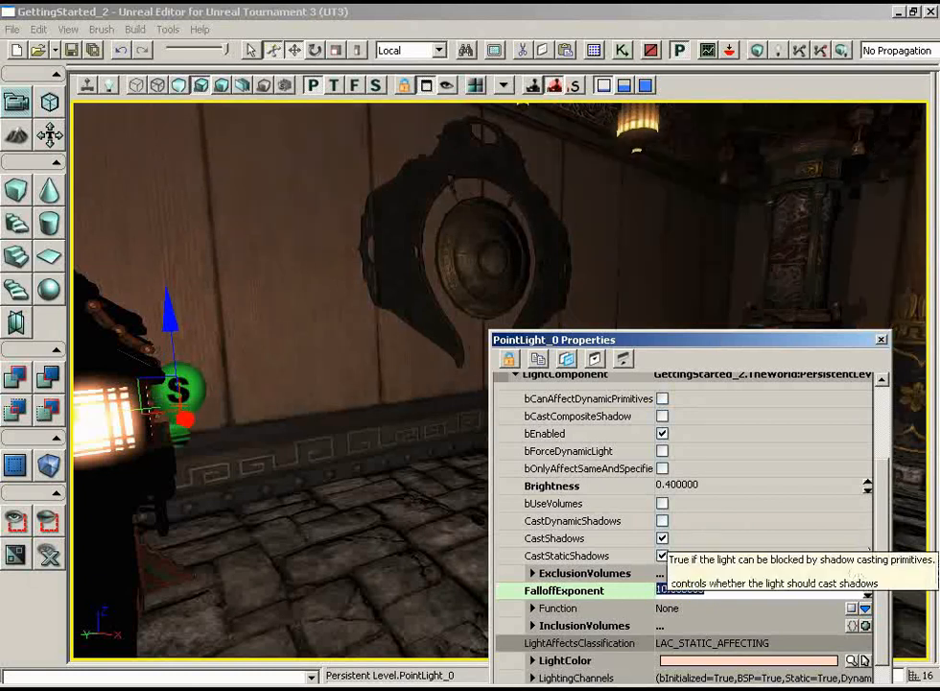
- Set the point light's FalloffExponent to 4 and close its properties
type("4")
key("Return")
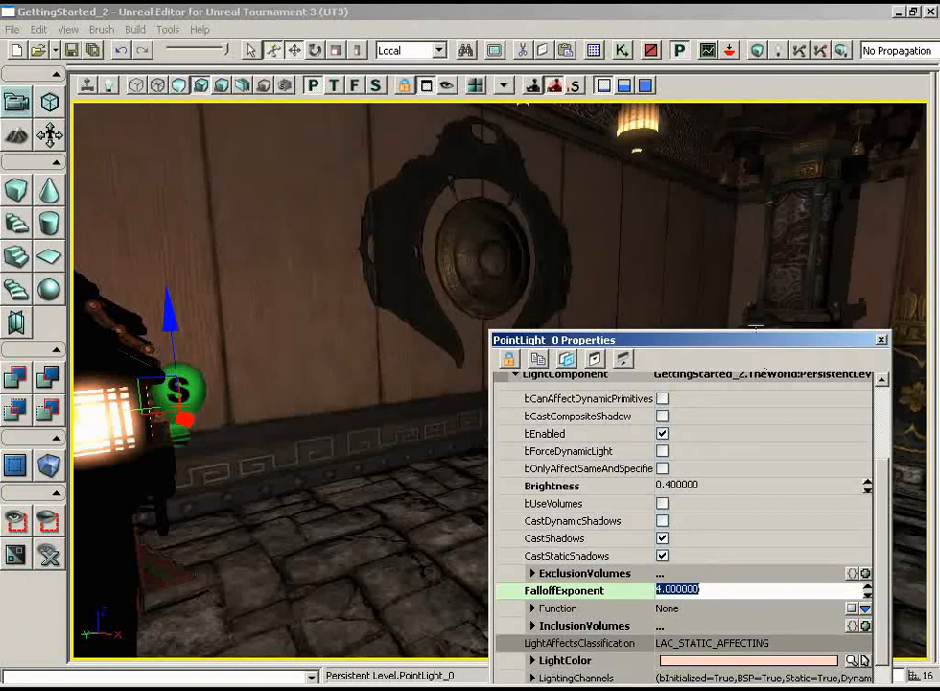
left_click_drag(756, 344, 715, 309)
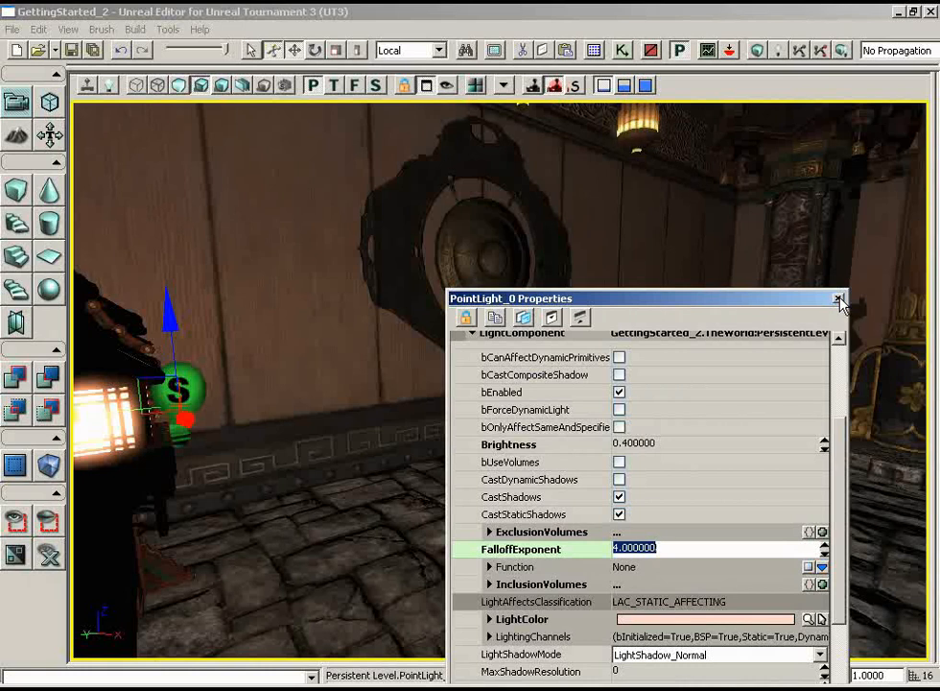
left_click(840, 300)
- Duplicate the point light to the lantern's side facing the carved pillar and align it close to that panel
left_click_drag(792, 304, 728, 364)
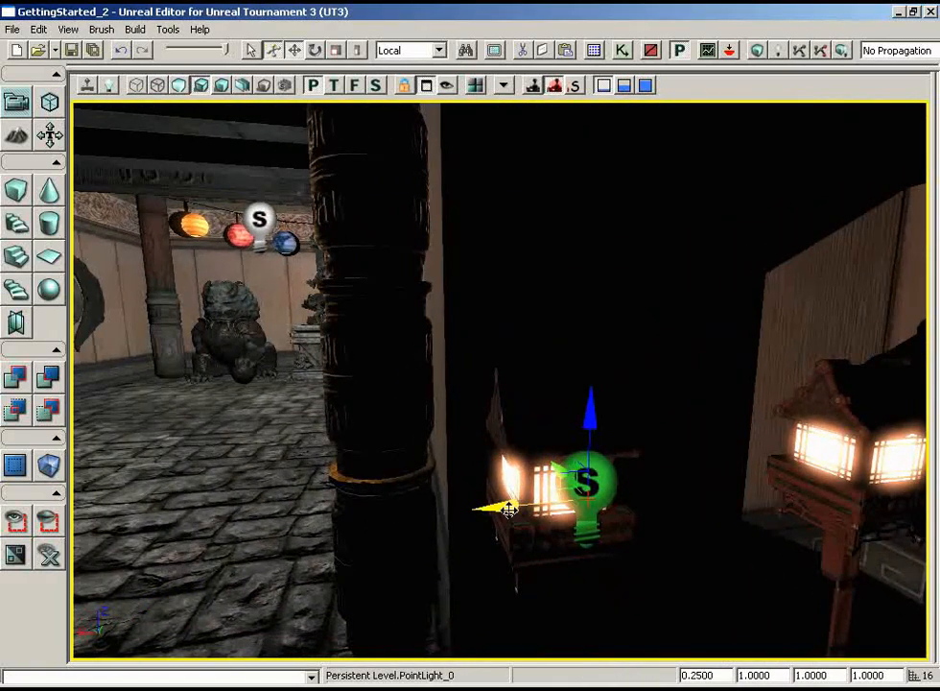
left_click_drag(508, 505, 490, 506, "alt")
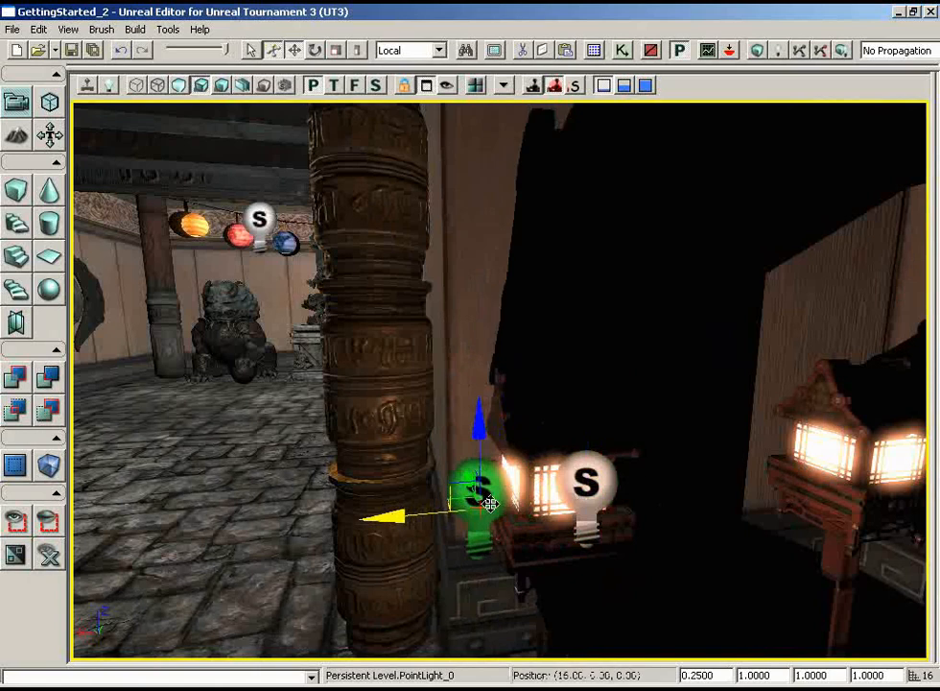
left_click_drag(594, 526, 630, 530)
left_click_drag(585, 452, 575, 454)
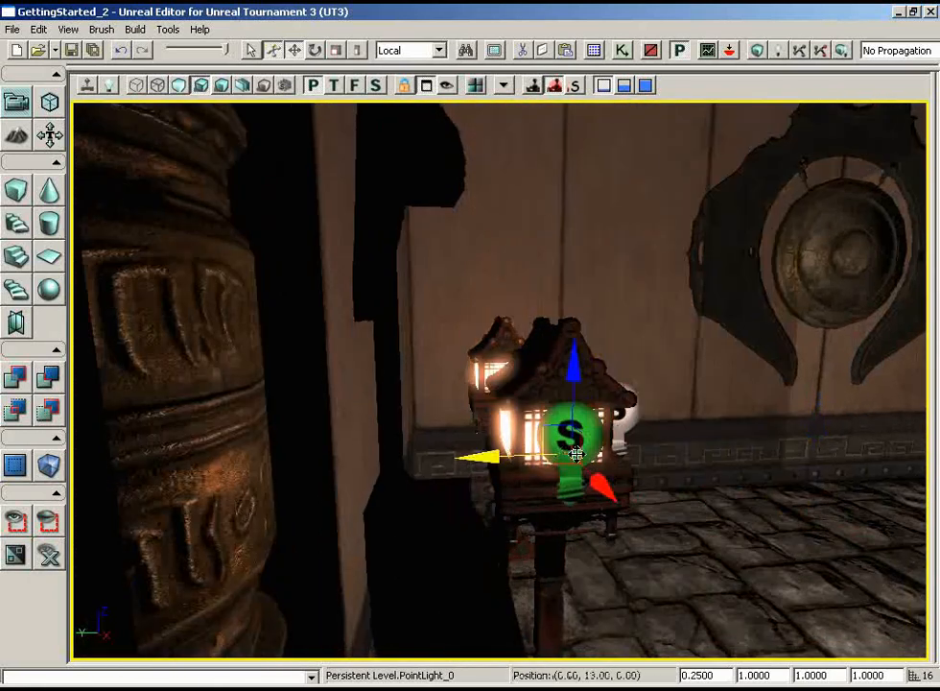
left_click_drag(633, 436, 512, 355)
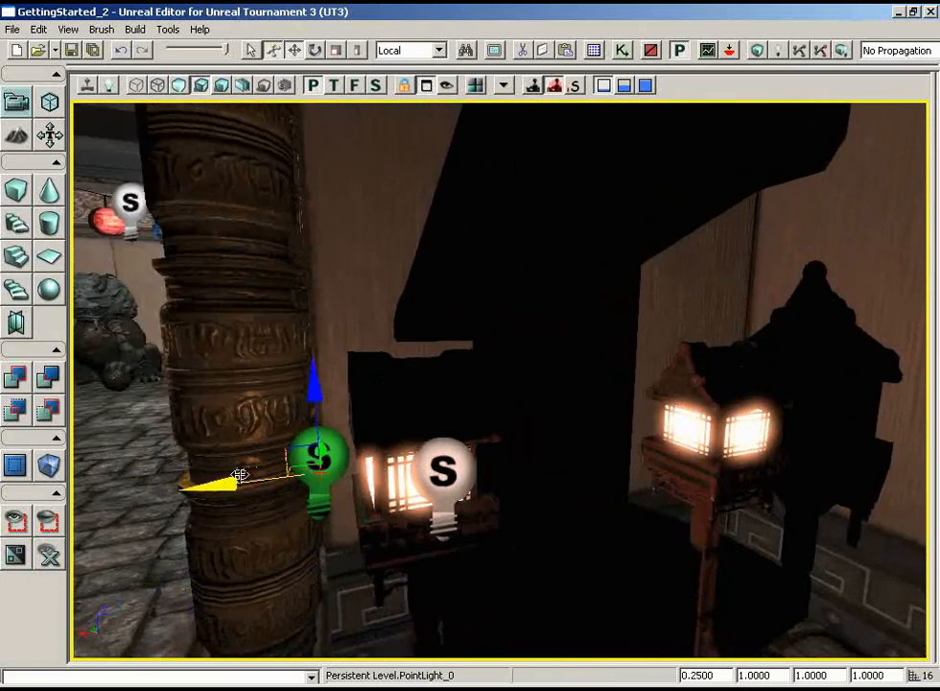
left_click_drag(240, 474, 219, 483)
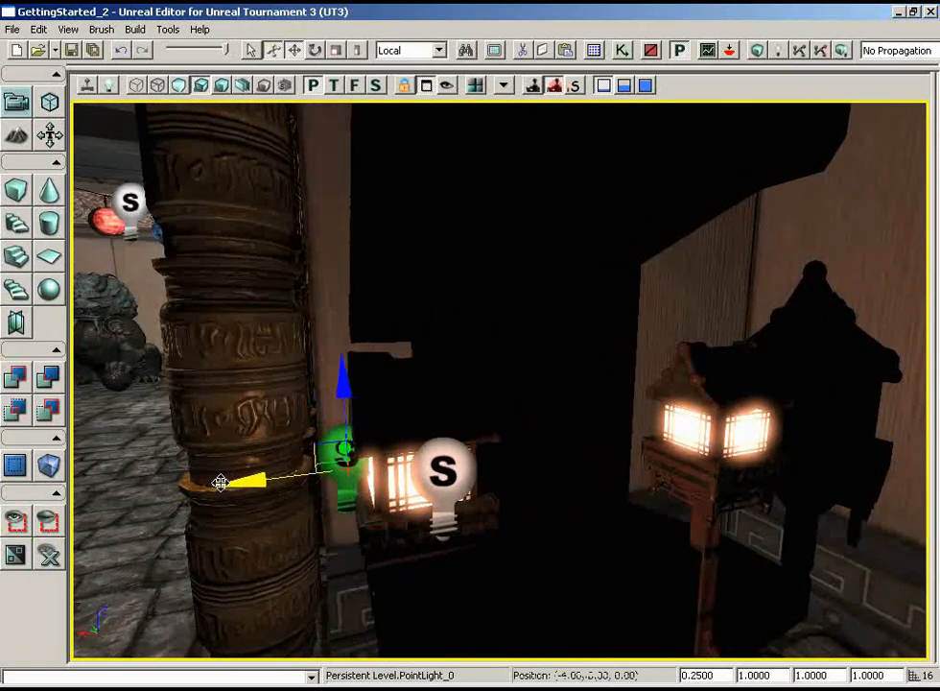
- Duplicate the pillar-side point light to the opposite side of the same lantern, facing the second lantern
left_click_drag(529, 343, 588, 377)
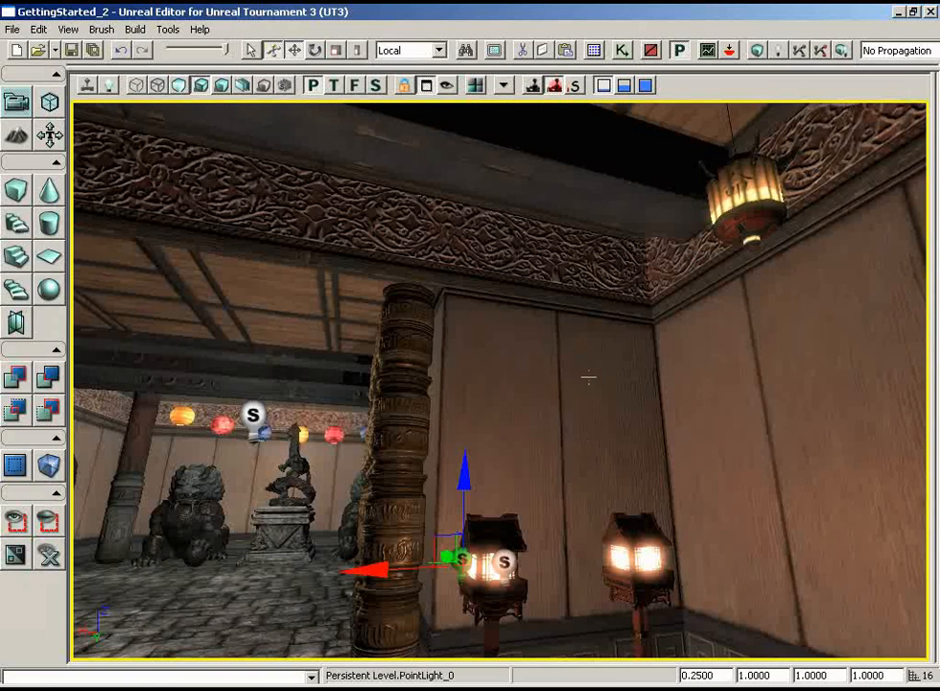
left_click_drag(494, 539, 465, 546)
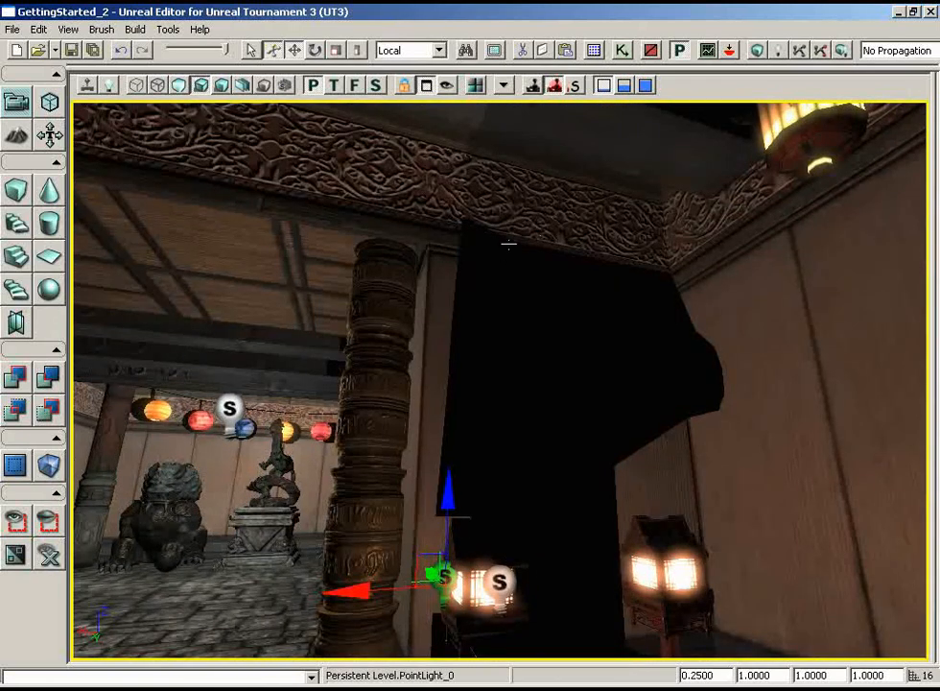
left_click_drag(701, 343, 684, 332)
right_click_drag(702, 328, 704, 319)
left_click_drag(703, 319, 685, 339)
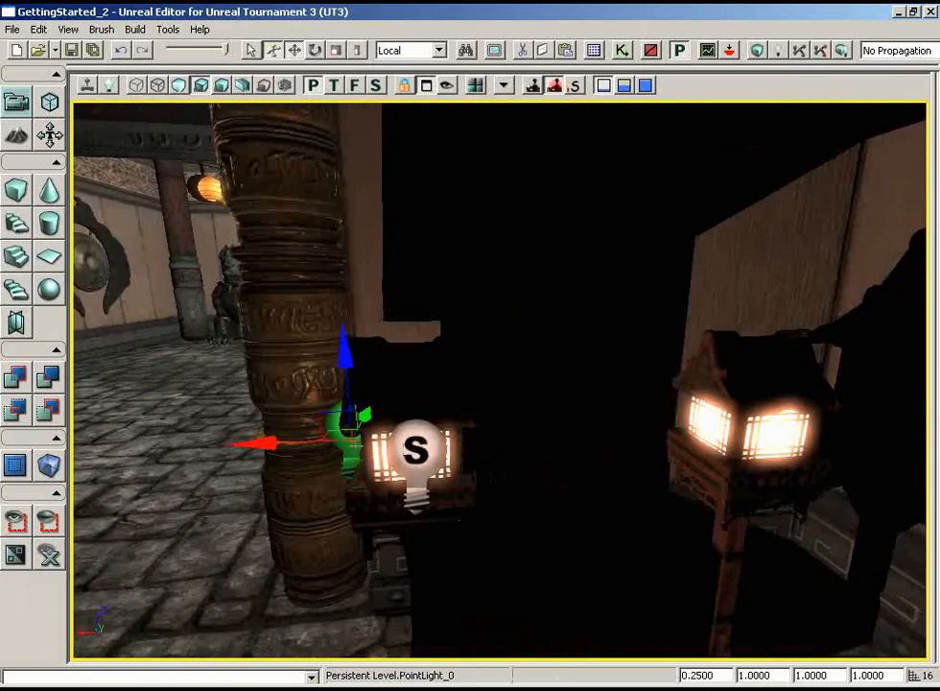
left_click_drag(278, 450, 271, 445, "alt")
mouse_move(434, 456)
left_mouse_down()
mouse_move(434, 443)
mouse_move(438, 451)
left_mouse_up()
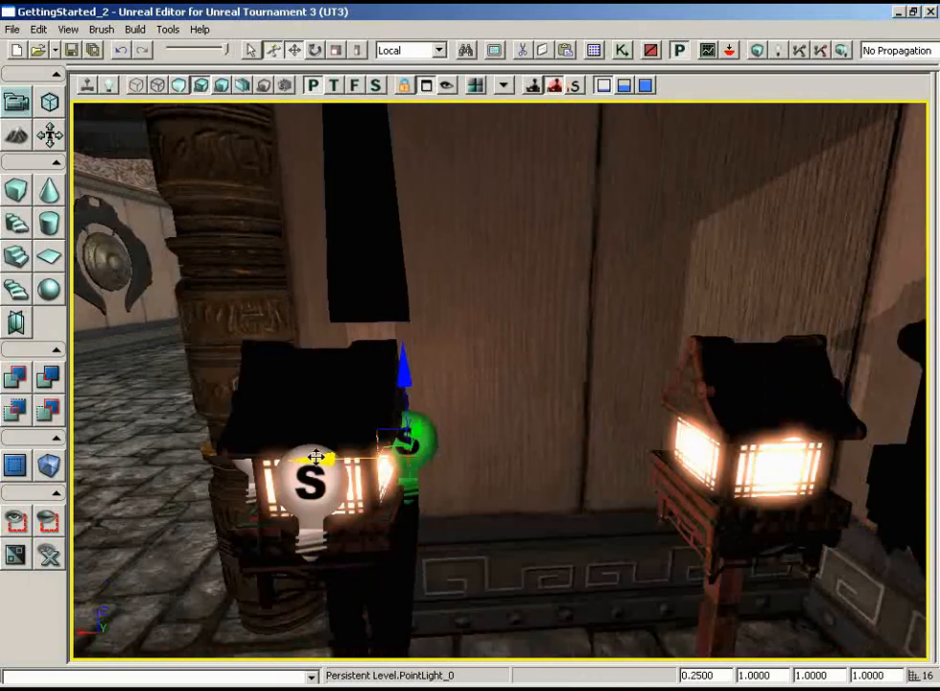
- Duplicate the point light across to the second standing lantern, on its side facing the first one
left_click_drag(314, 456, 318, 458)
left_click_drag(353, 457, 340, 455, "ctrl")
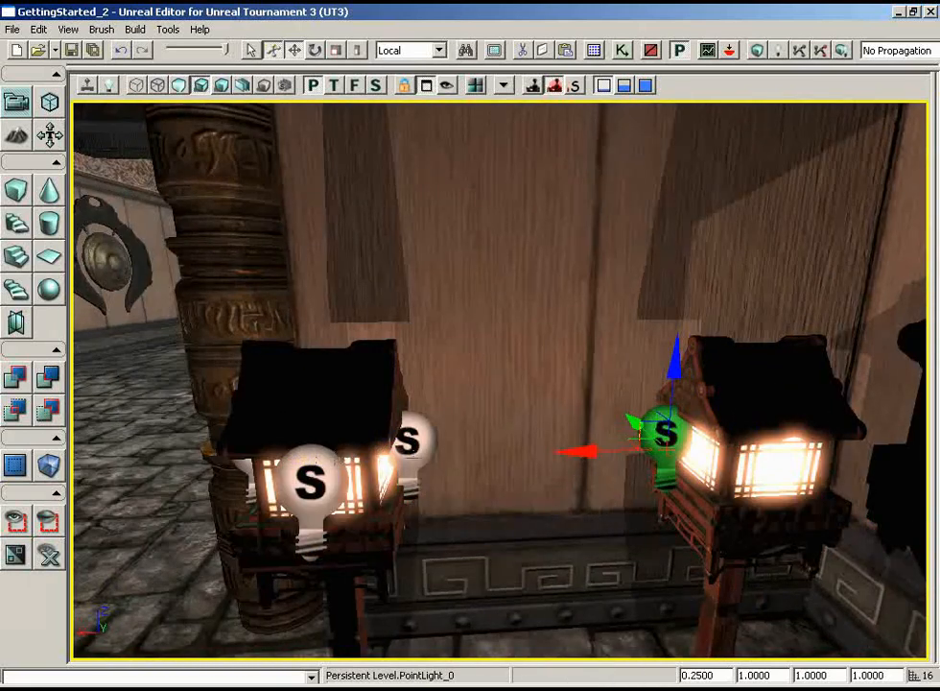
left_click_drag(555, 497, 580, 493)
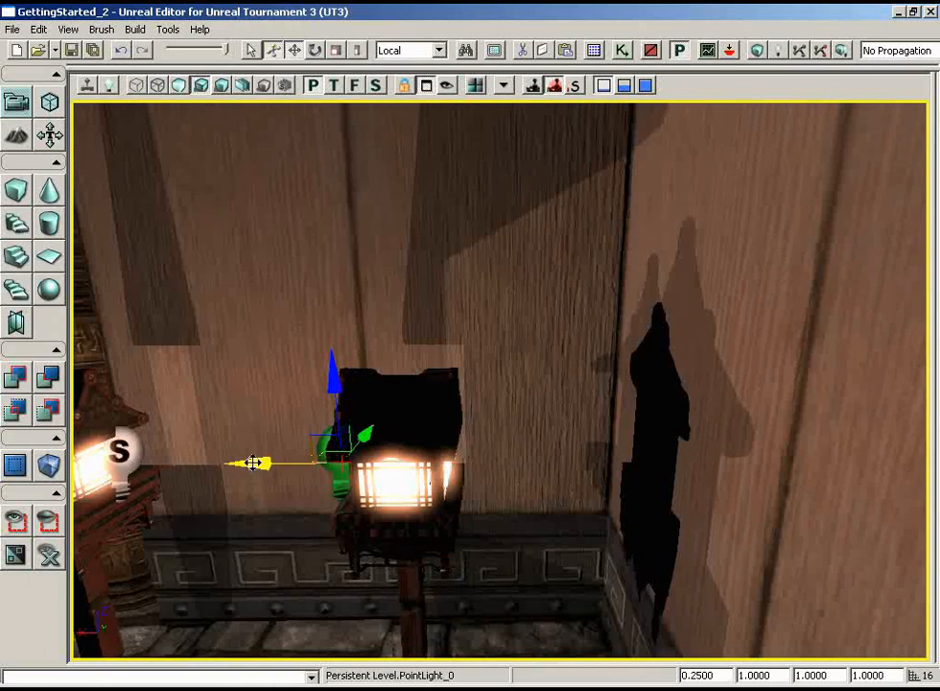
- Duplicate the point light to the second lantern's opposite side, and duplicate the first lantern's front light across to the second lantern's front
left_click_drag(251, 462, 267, 462)
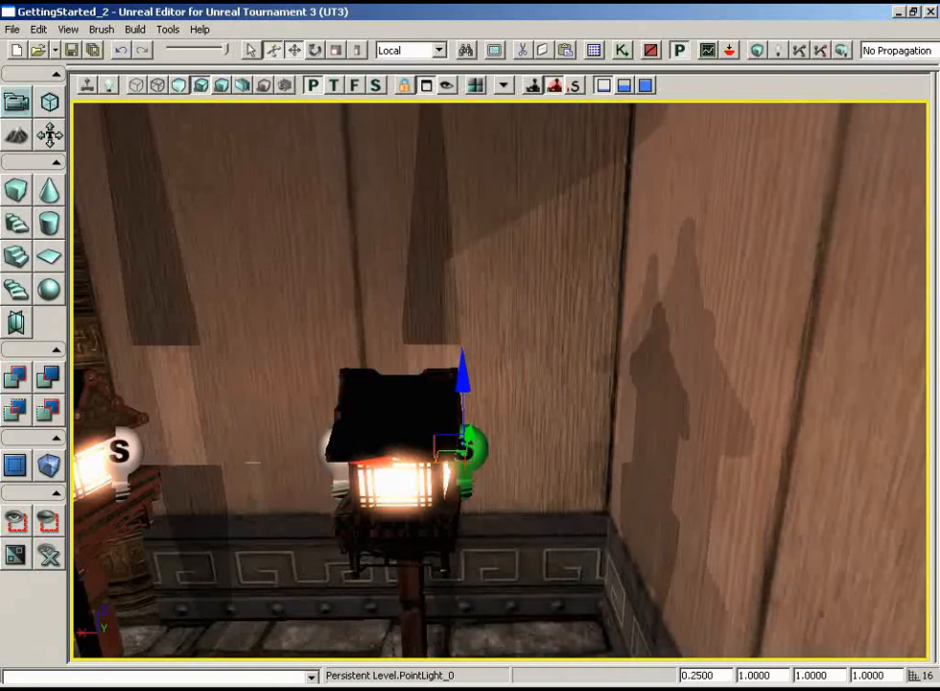
mouse_move(180, 504)
left_mouse_down()
mouse_move(200, 518)
mouse_move(169, 515)
left_mouse_up()
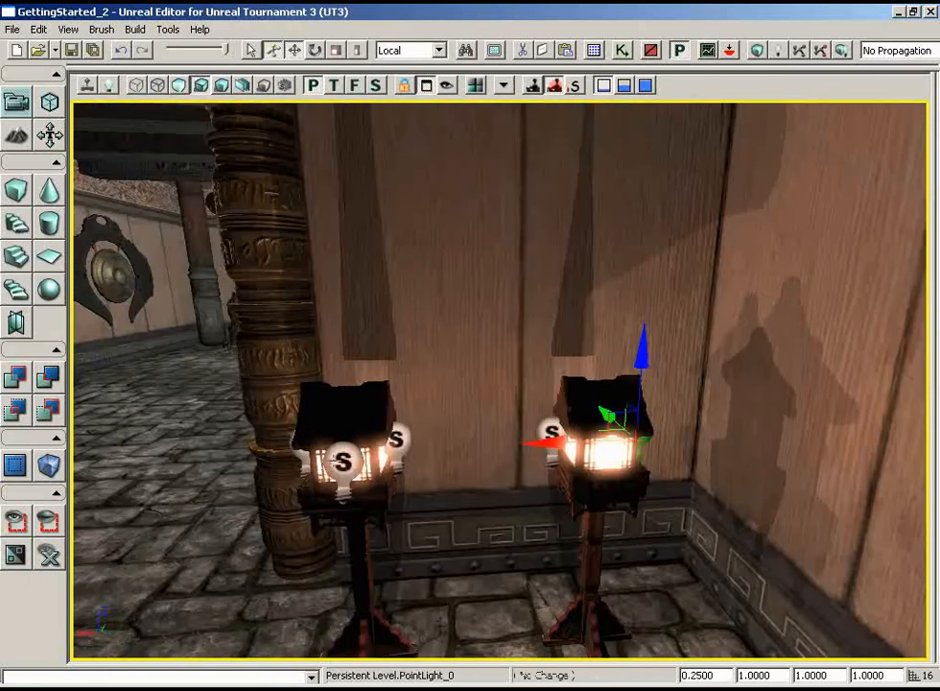
left_click(343, 463)
left_click_drag(257, 475, 284, 470)
right_click_drag(283, 470, 449, 387)
left_click_drag(449, 386, 419, 649)
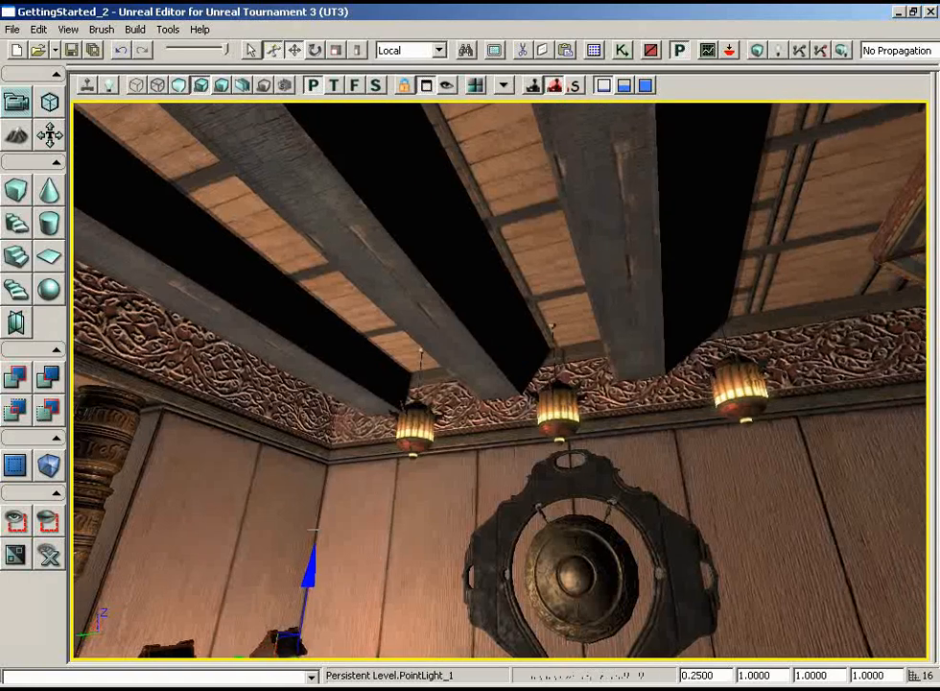
- Select the matching front point lights of both standing lanterns together and duplicate them to the lanterns' opposite sides
right_click_drag(420, 576, 455, 638)
left_click_drag(470, 432, 236, 309)
right_click_drag(235, 309, 492, 494)
left_click_drag(492, 494, 454, 430)
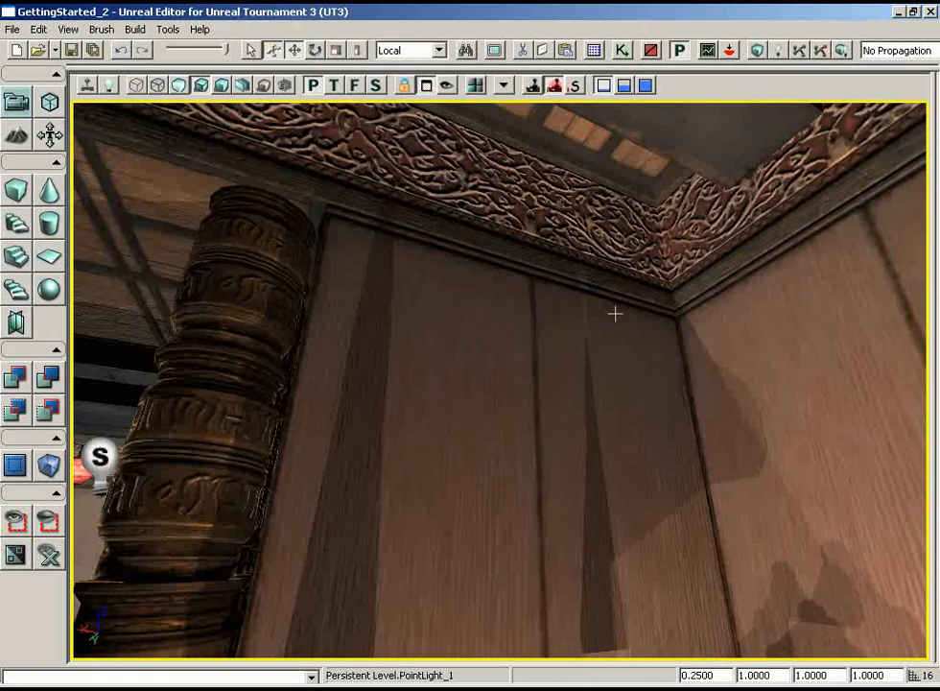
right_click_drag(615, 313, 647, 399)
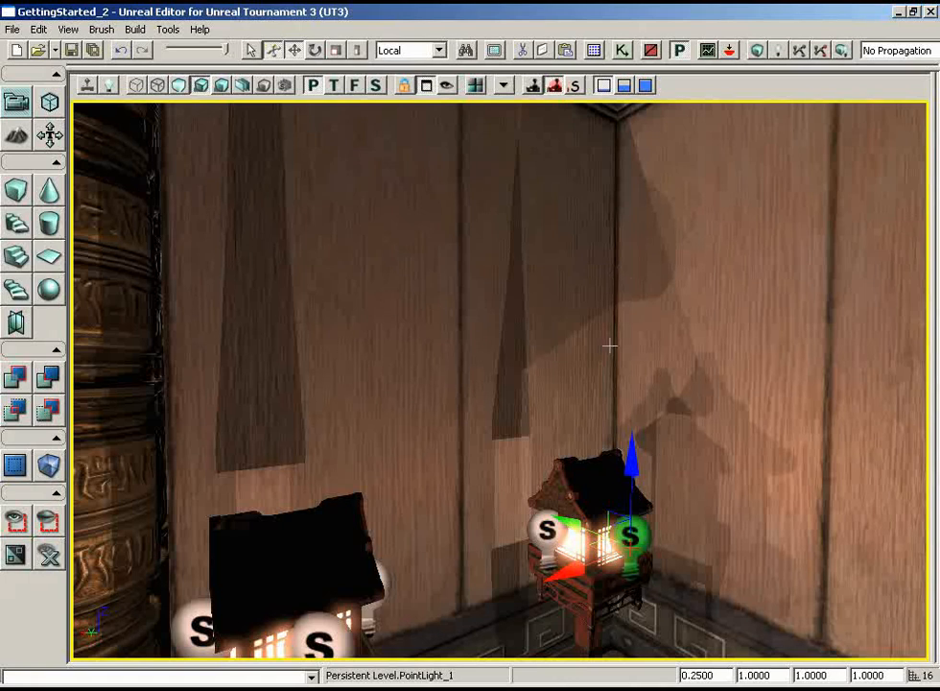
left_click_drag(563, 351, 518, 411)
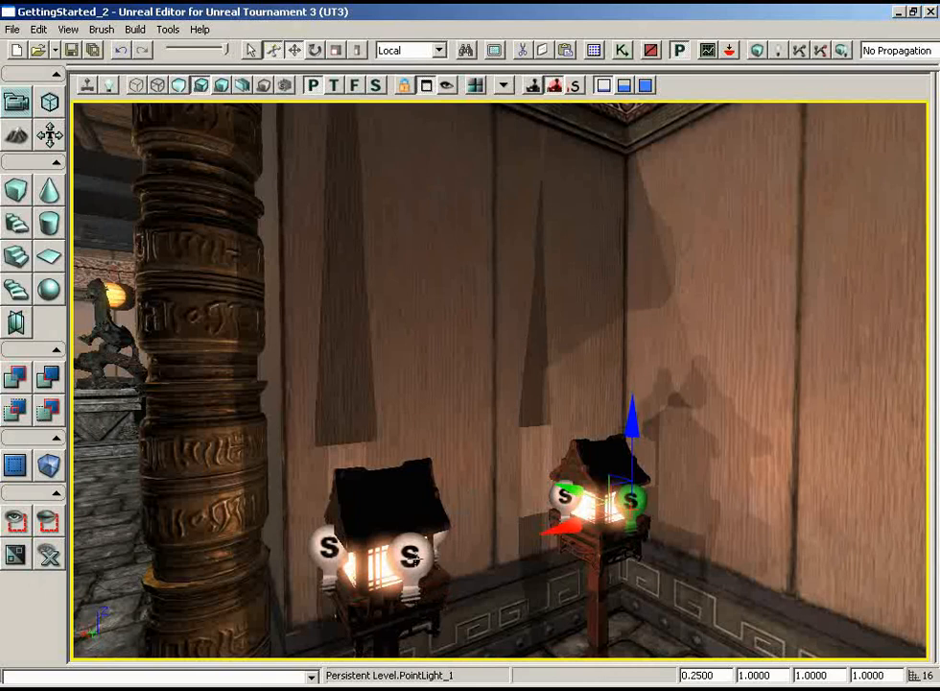
left_click(414, 560, "ctrl")
left_click_drag(653, 498, 878, 492)
mouse_move(661, 564)
left_mouse_down("alt")
mouse_move(637, 560)
mouse_move(644, 562)
left_mouse_up("alt")
left_click_drag(859, 528, 877, 486)
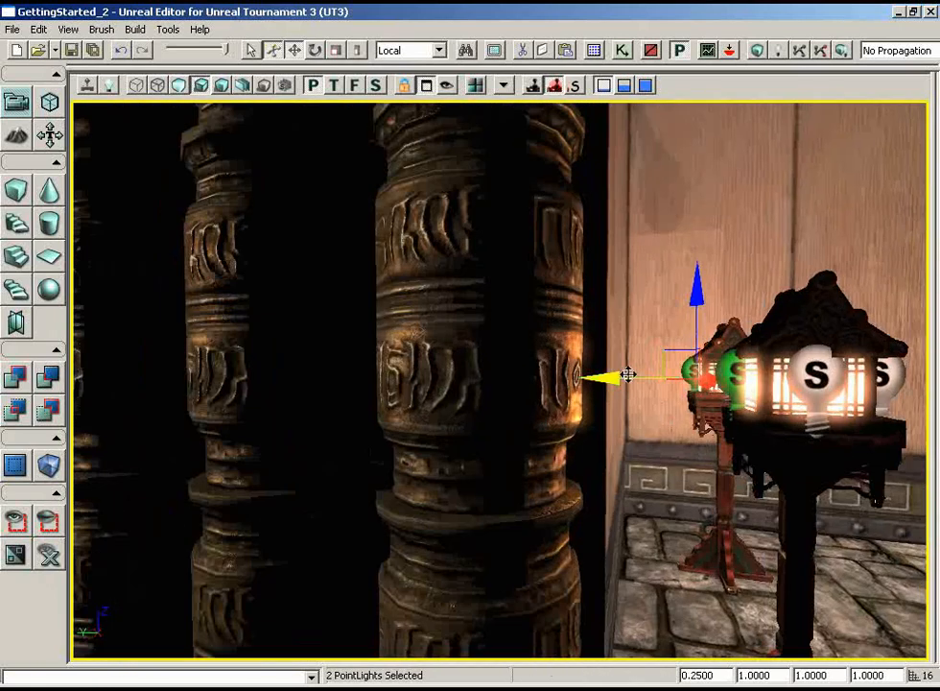
left_click_drag(603, 375, 603, 374)
- Examine how the lantern lights and their shadows fall on the corner walls, ceiling trim, gong wall and dragon shrine
right_click_drag(627, 240, 590, 159)
left_click_drag(590, 161, 657, 365)
right_click_drag(634, 365, 478, 400)
left_click_drag(479, 399, 576, 422)
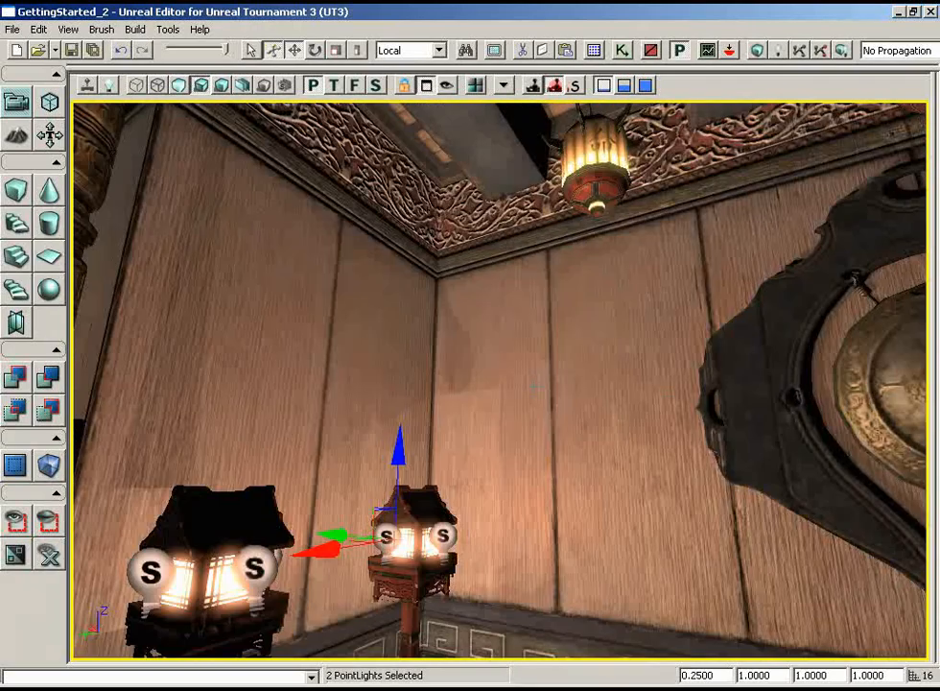
mouse_move(576, 422)
right_mouse_down()
mouse_move(869, 377)
mouse_move(316, 379)
mouse_move(928, 292)
mouse_move(928, 273)
mouse_move(712, 245)
mouse_move(588, 418)
right_mouse_up()
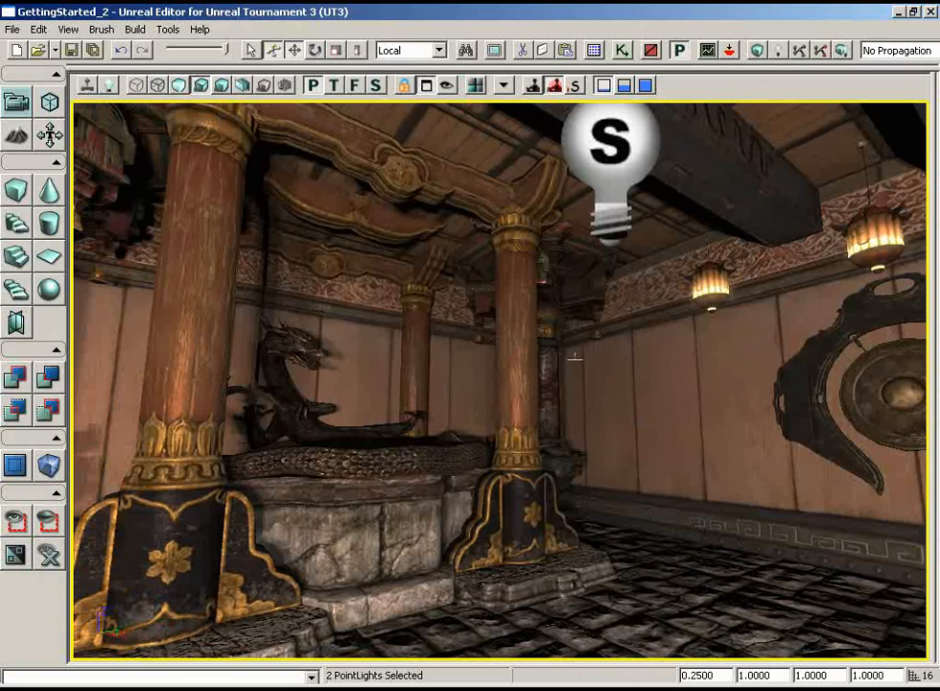
right_click_drag(638, 381, 70, 379)
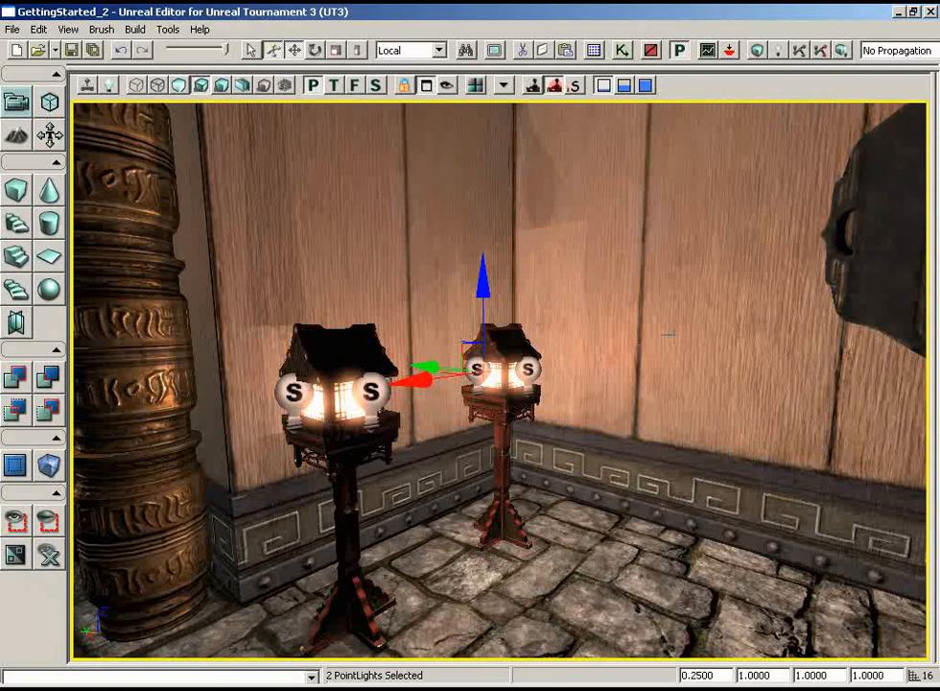
left_click_drag(668, 334, 551, 361)
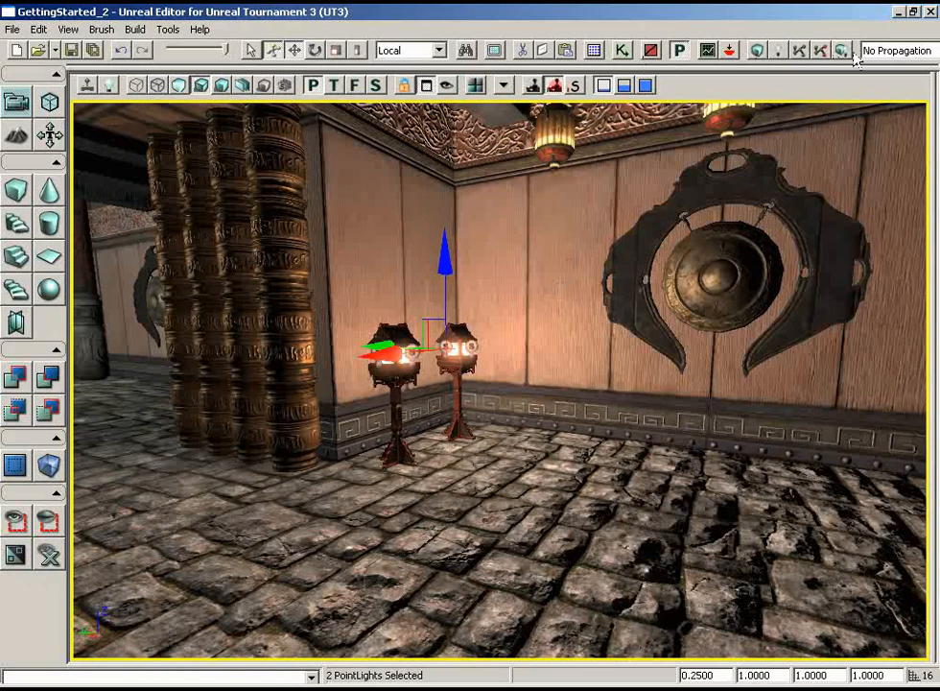
- Build the lighting for BSP and static meshes, dismiss the map check, and review the rebuilt lighting around the room
left_click(779, 53)
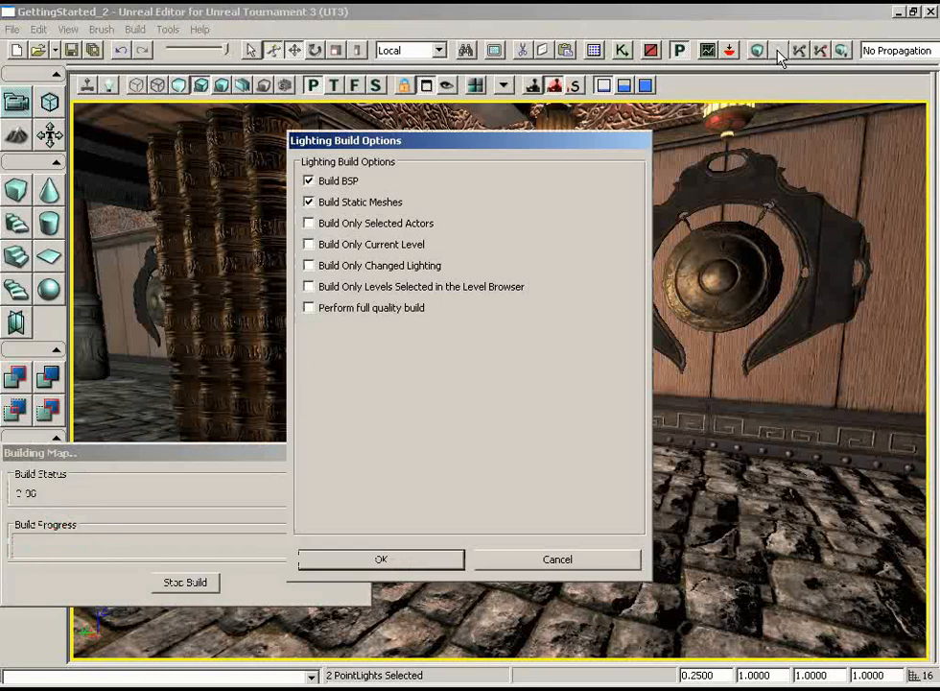
left_click(384, 557)
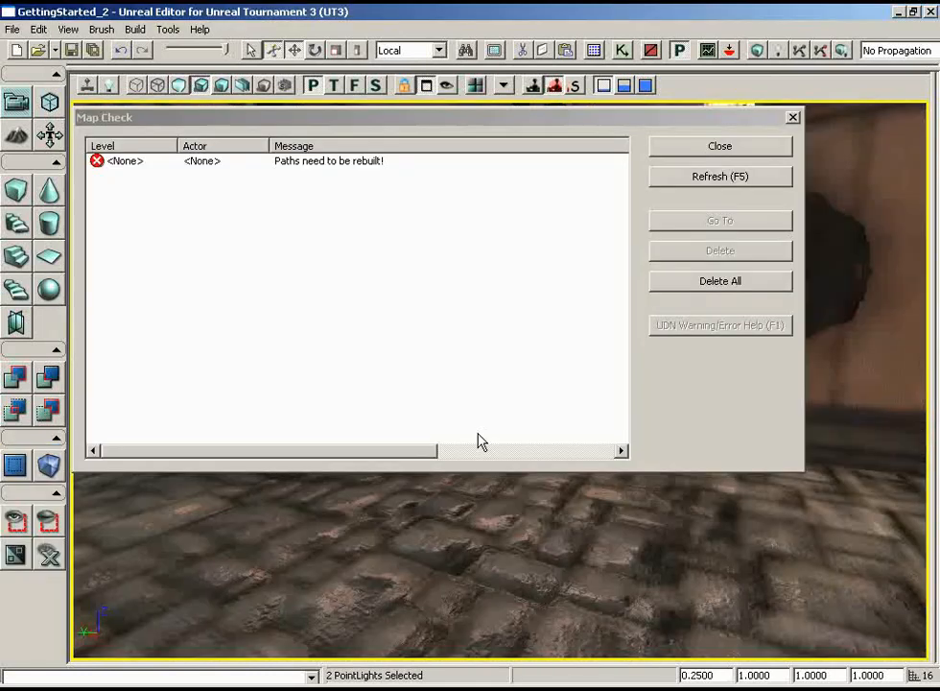
left_click(727, 145)
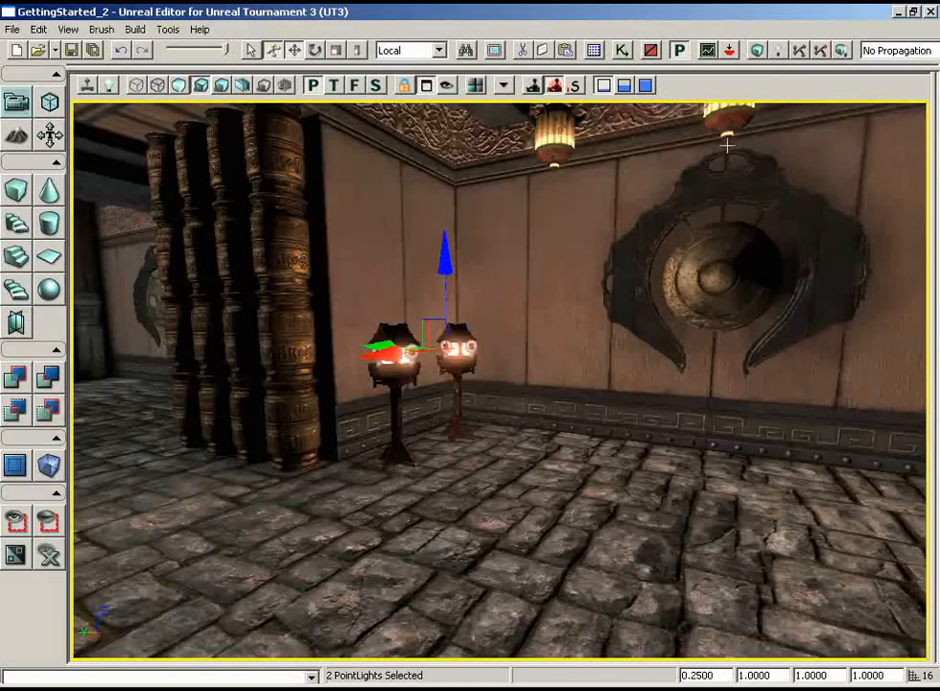
mouse_move(618, 324)
left_mouse_down()
mouse_move(688, 360)
mouse_move(616, 326)
left_mouse_up()
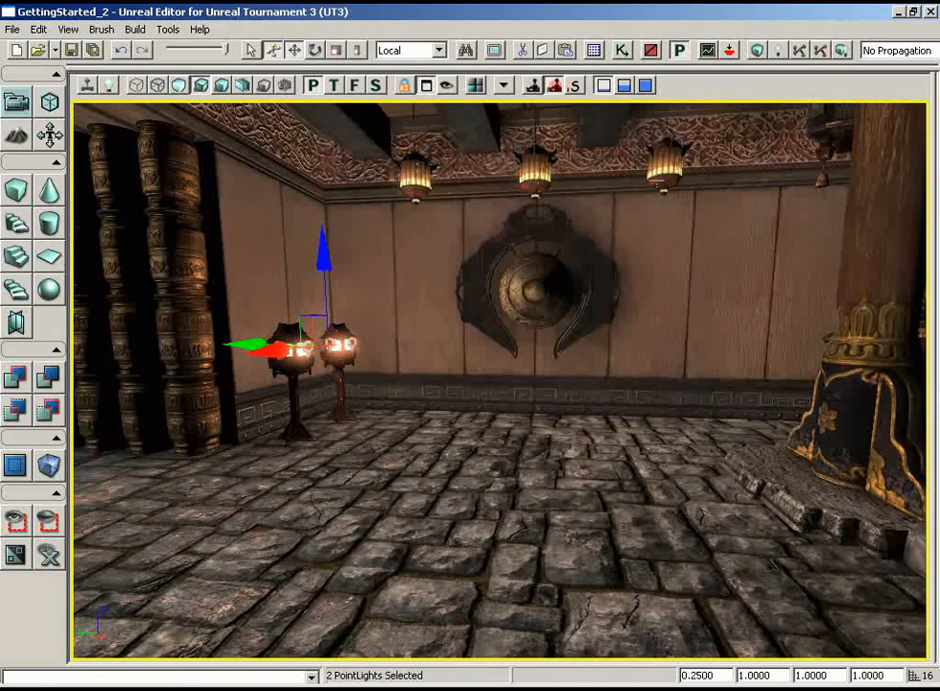
left_click_drag(649, 244, 539, 268)
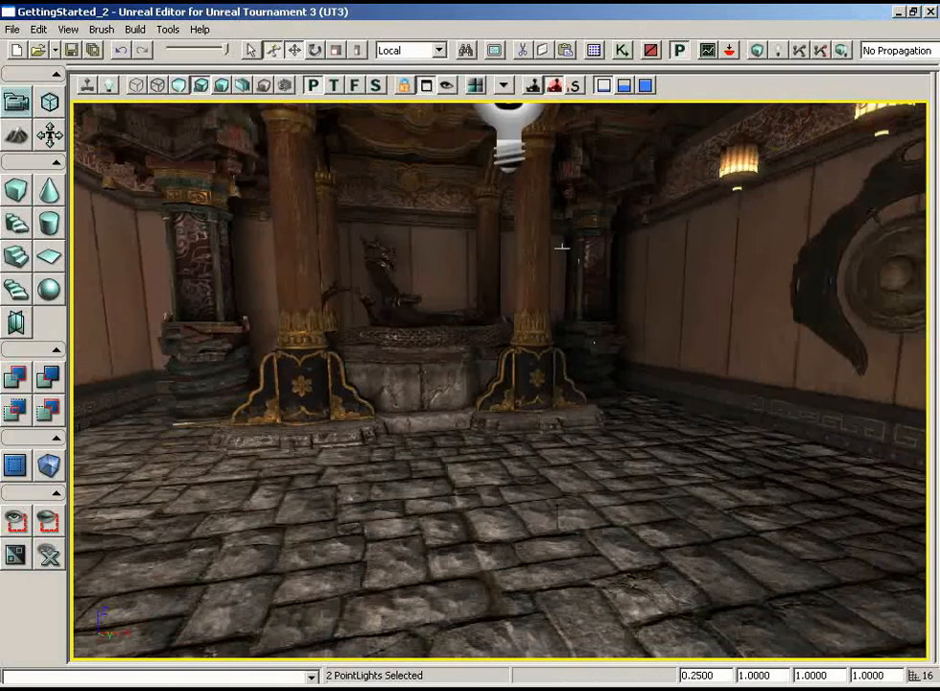
left_click_drag(507, 244, 412, 256)
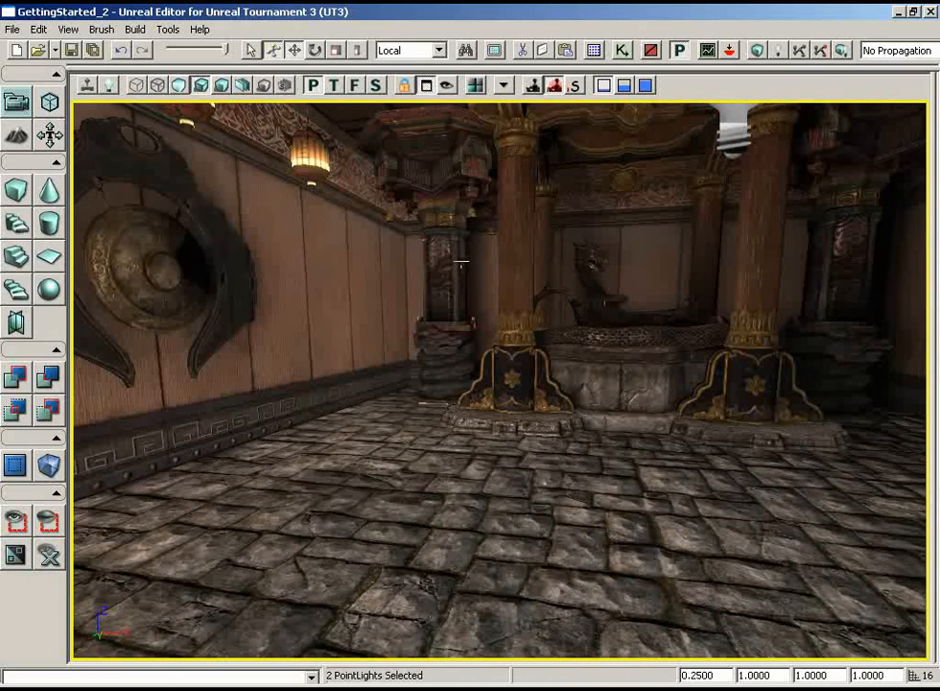
mouse_move(461, 261)
left_mouse_down()
mouse_move(344, 271)
mouse_move(343, 249)
mouse_move(365, 216)
mouse_move(209, 221)
mouse_move(461, 259)
left_mouse_up()
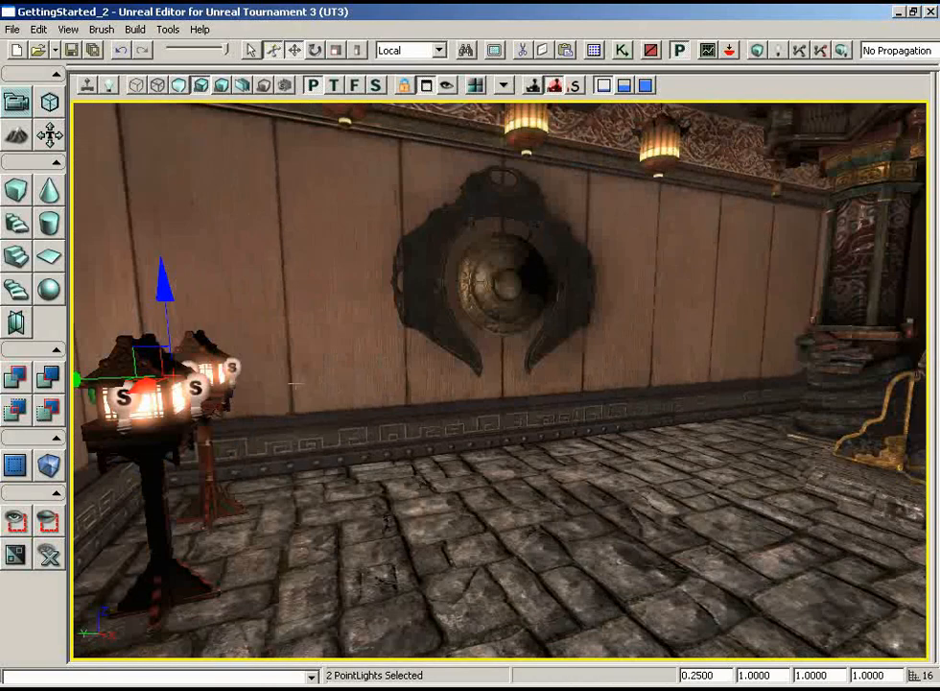
- Open the properties of the second lantern's point light on the gong side and examine how far its radius sphere reaches around the level
left_click(233, 367)
left_click_drag(233, 367, 663, 293)
left_click_drag(298, 343, 173, 347)
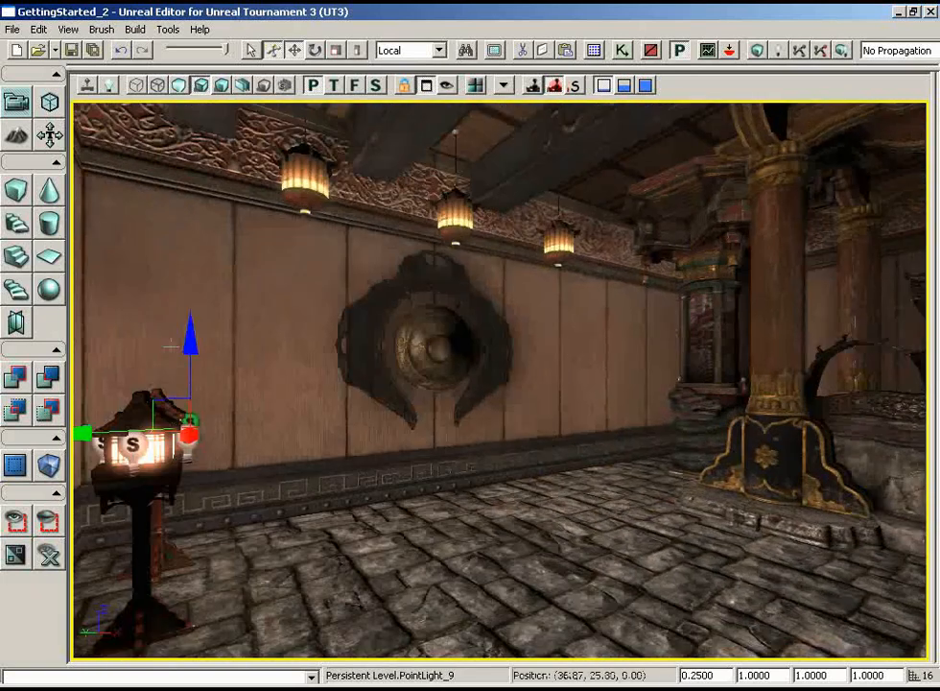
right_click_drag(174, 346, 235, 384)
left_click_drag(235, 383, 287, 338)
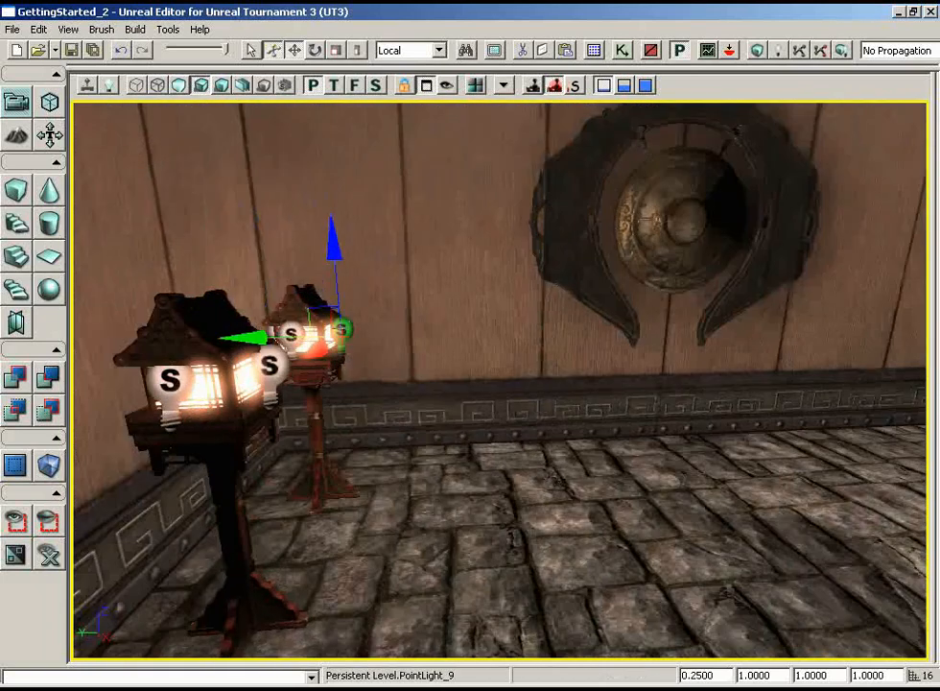
key("F4")
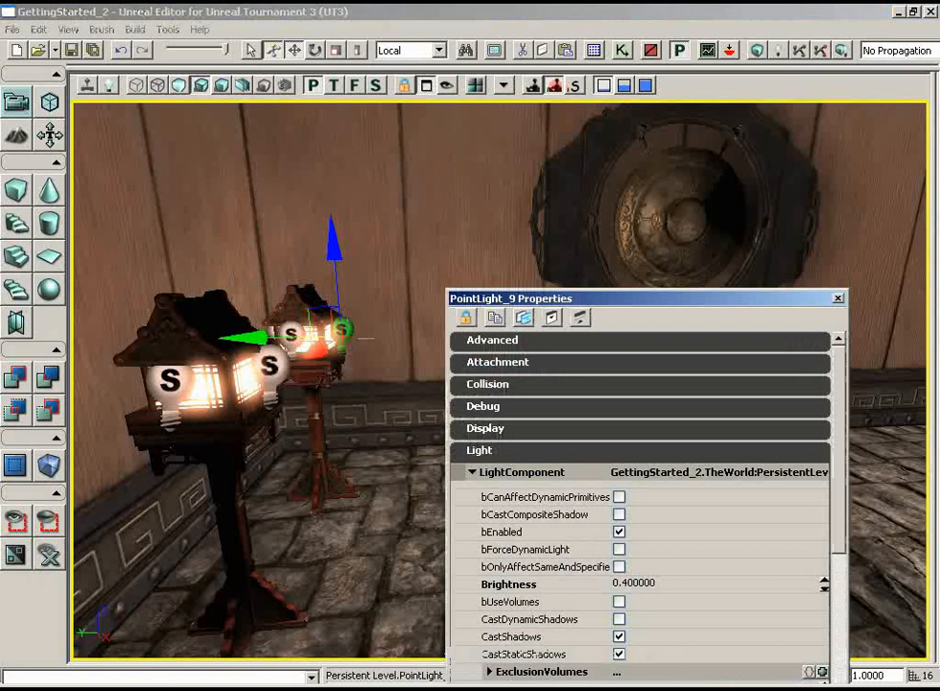
left_click_drag(835, 394, 841, 592)
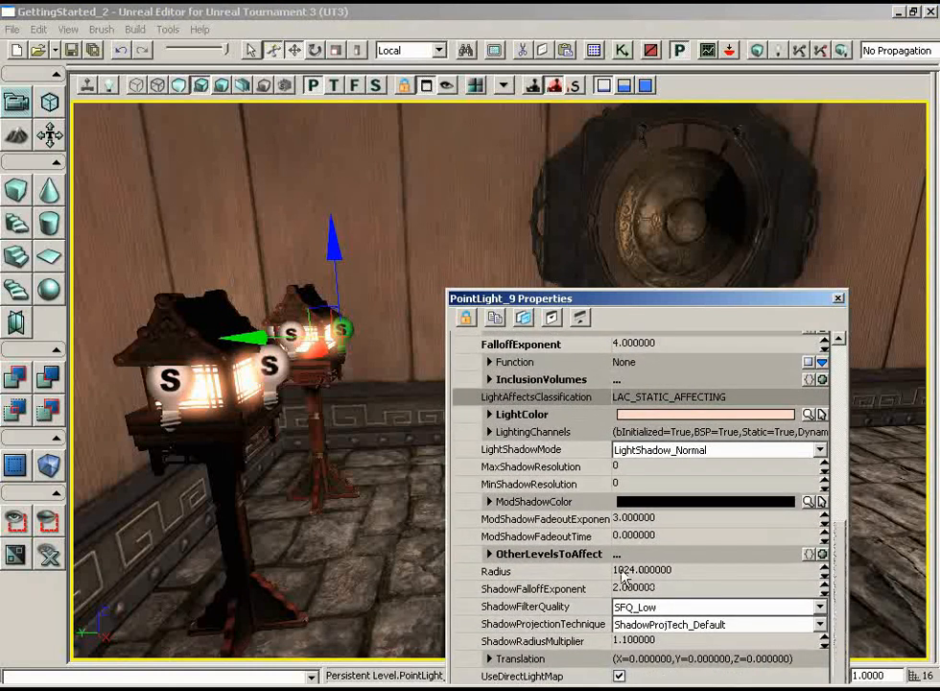
left_click_drag(362, 423, 297, 634)
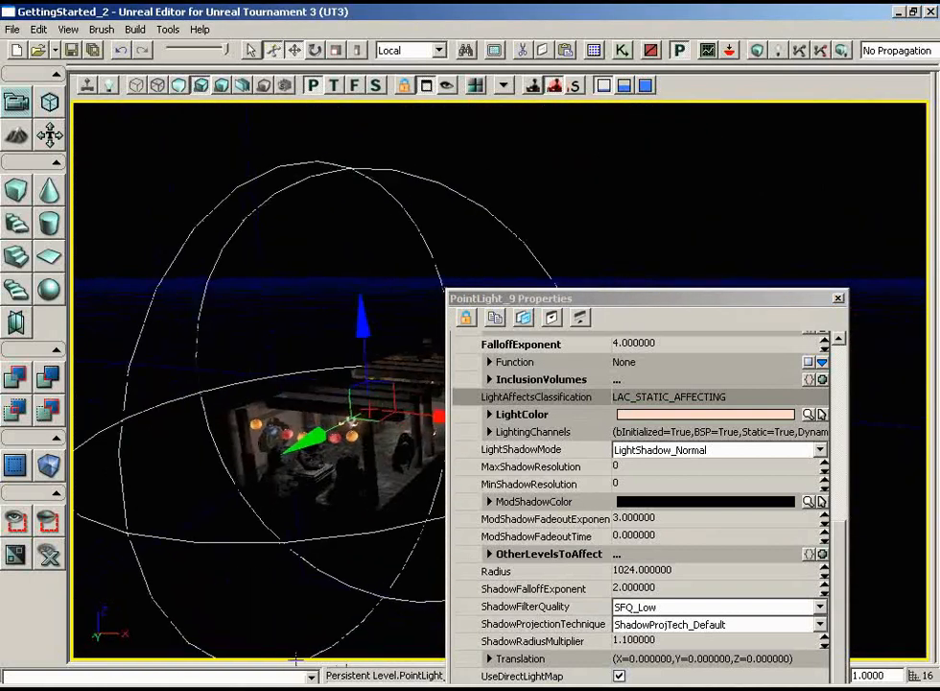
right_click_drag(297, 633, 336, 490)
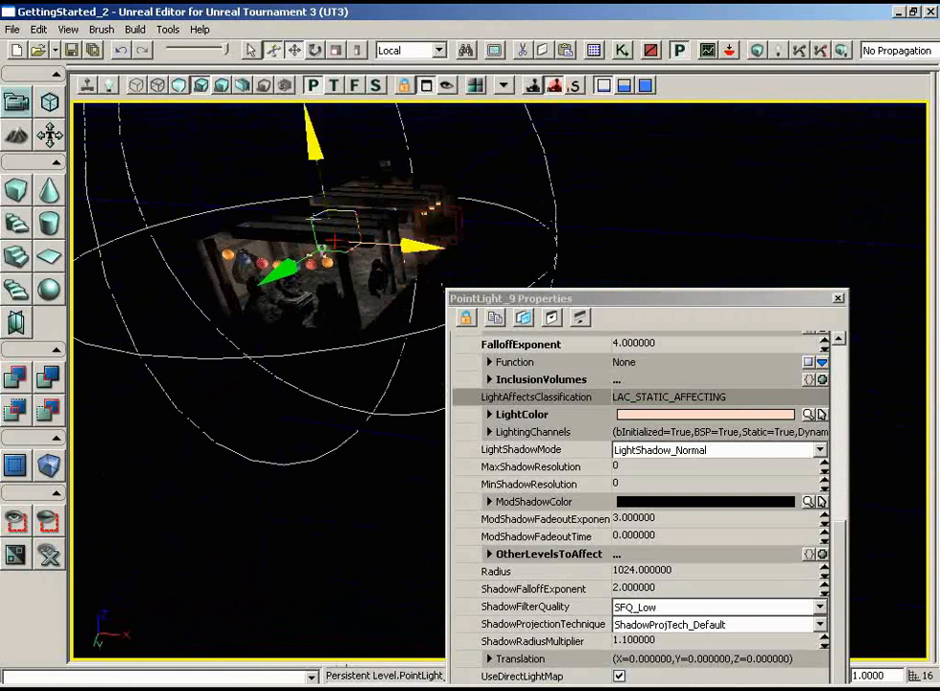
- Set the point light's Radius to 512 and check how much of the level its sphere covers
left_click(673, 571)
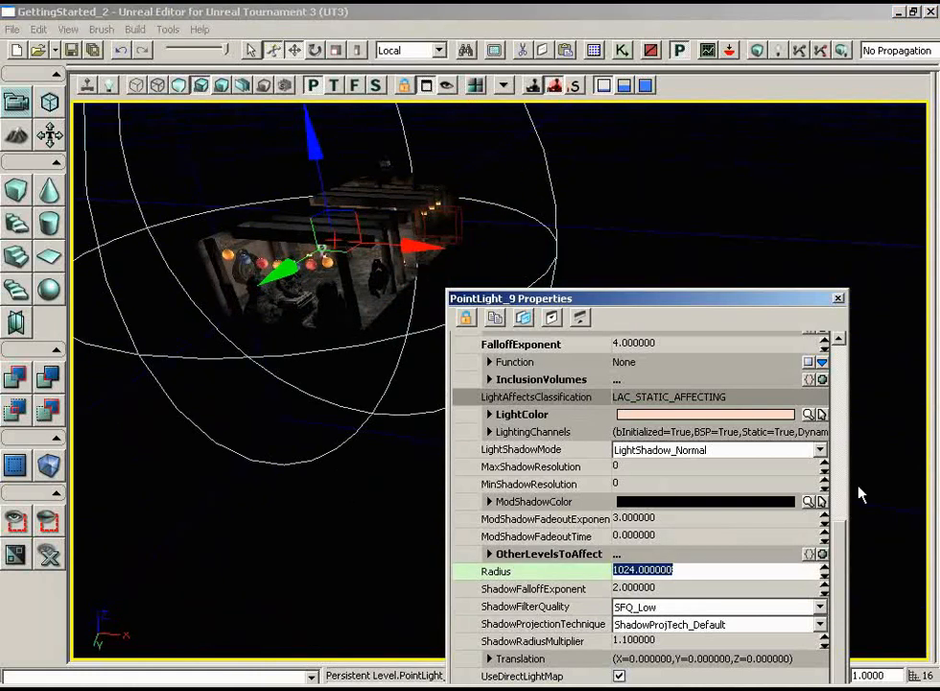
type("512")
key("Return")
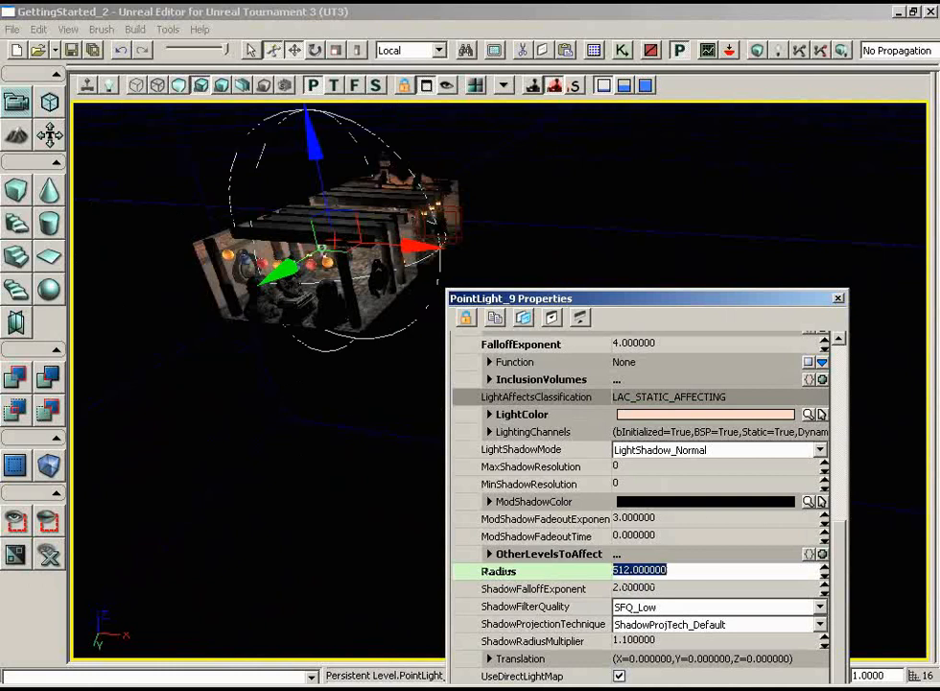
mouse_move(372, 489)
right_mouse_down()
mouse_move(374, 450)
mouse_move(358, 477)
right_mouse_up()
left_click_drag(359, 477, 96, 109)
right_click_drag(302, 467, 286, 406)
right_click_drag(399, 328, 404, 328)
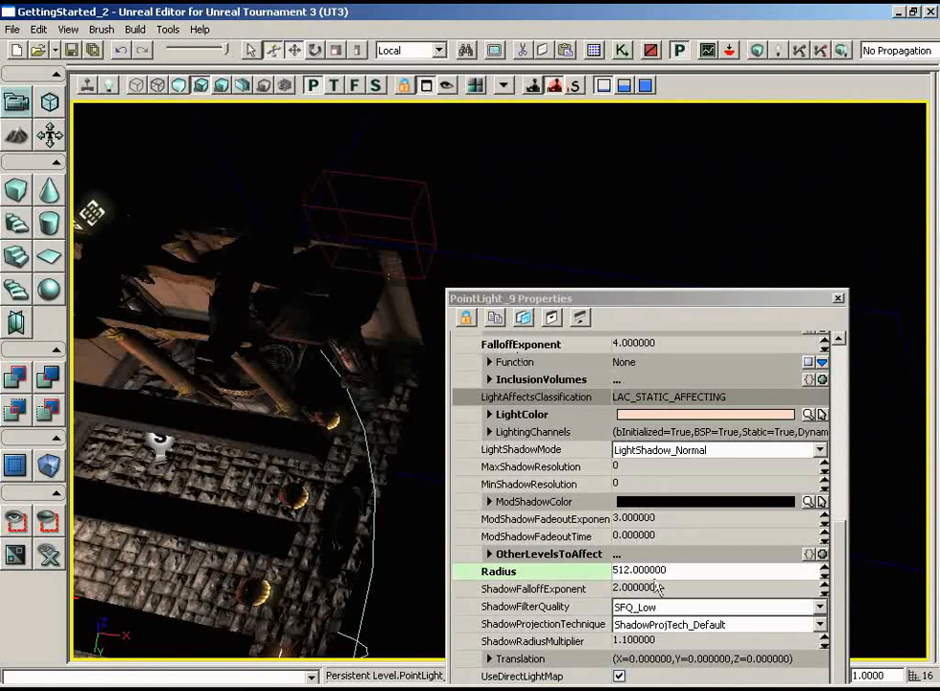
- Set the point light's Radius to 10240
left_click(723, 573)
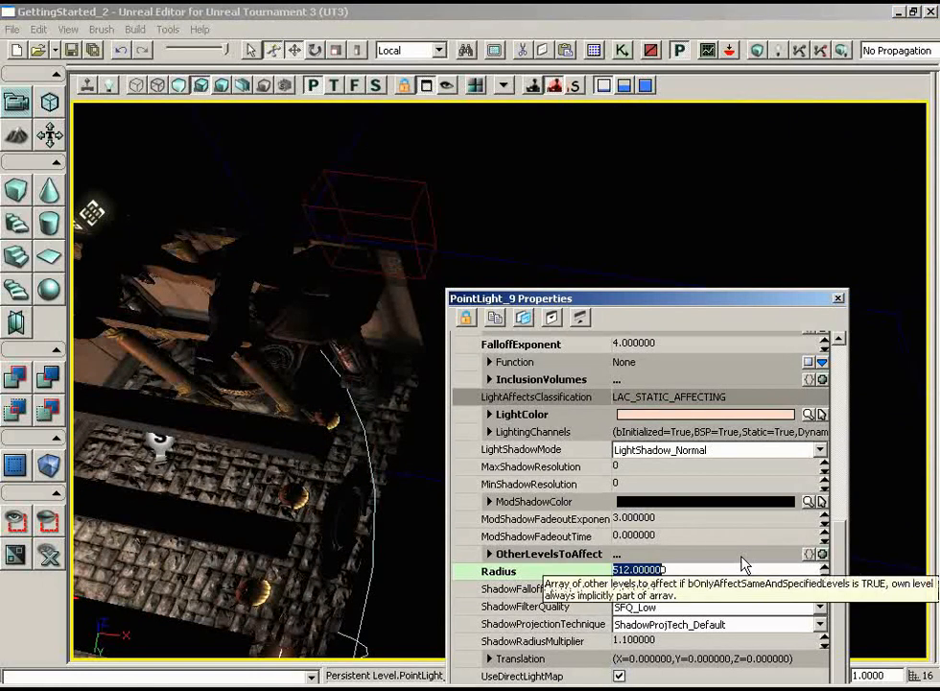
type("15")
type("0")
key("Return")
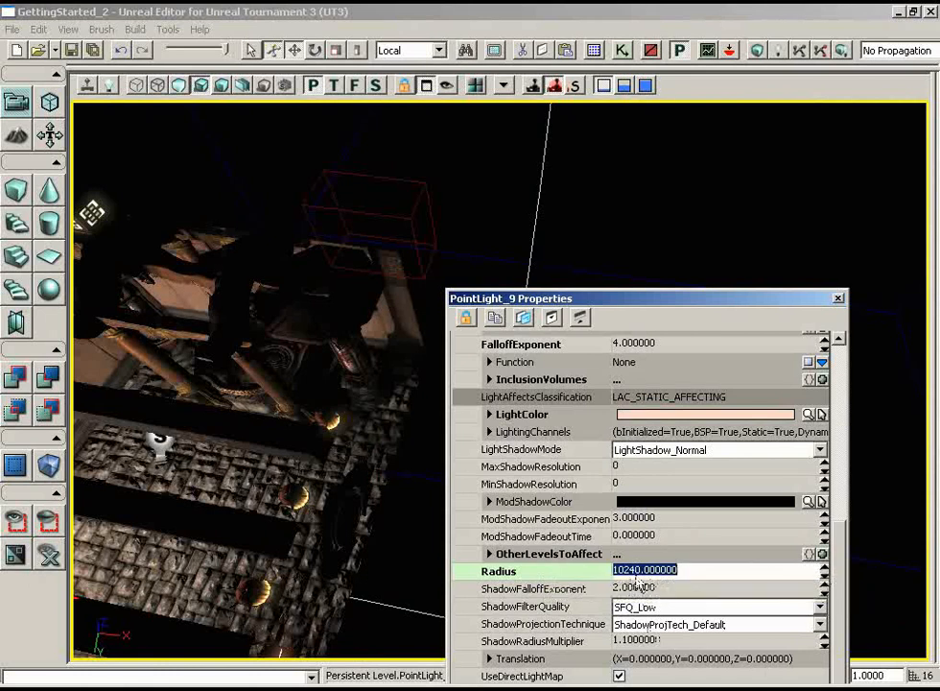
- Return the point light's Radius to 1024 and close its properties
left_click(640, 572)
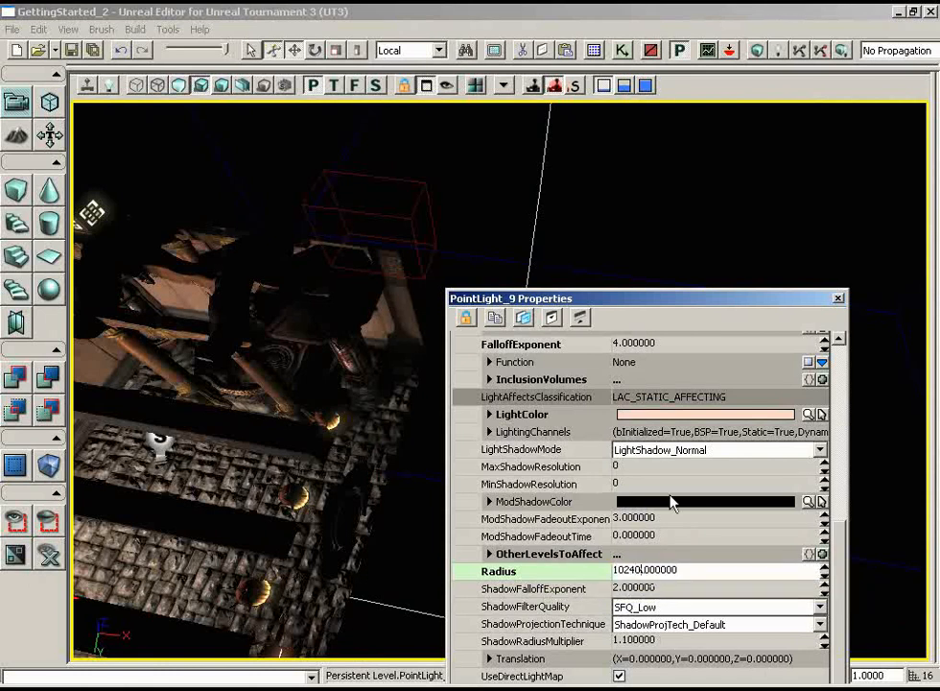
key("BackSpace")
key("Return")
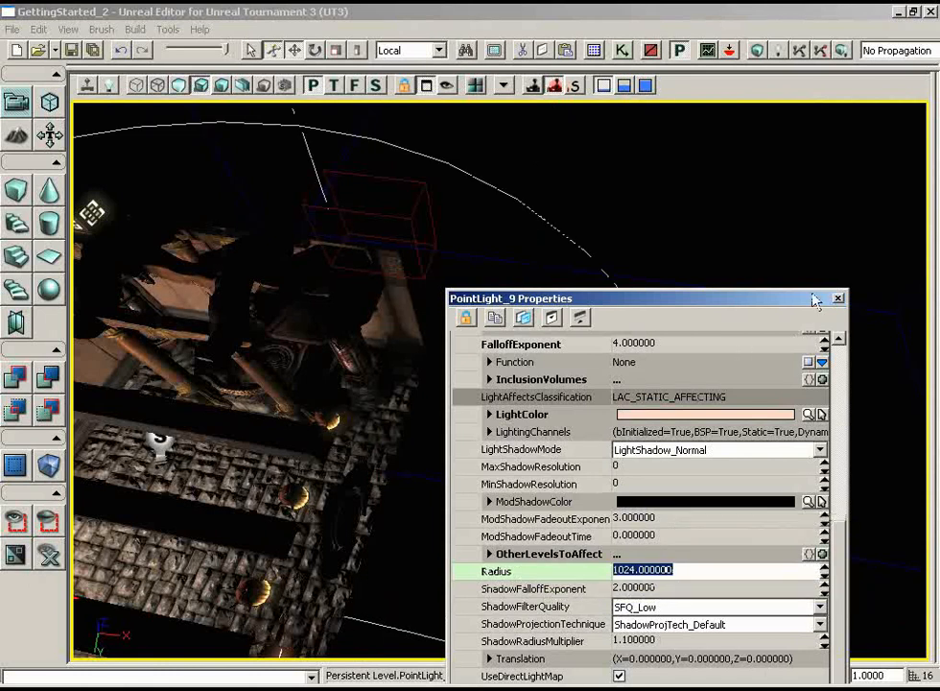
left_click(838, 299)
- In a wireframe top view, nudge the two side point lights of the lantern nearer the columns so they sit evenly around it
right_click_drag(577, 437, 258, 347)
left_click_drag(259, 347, 73, 221)
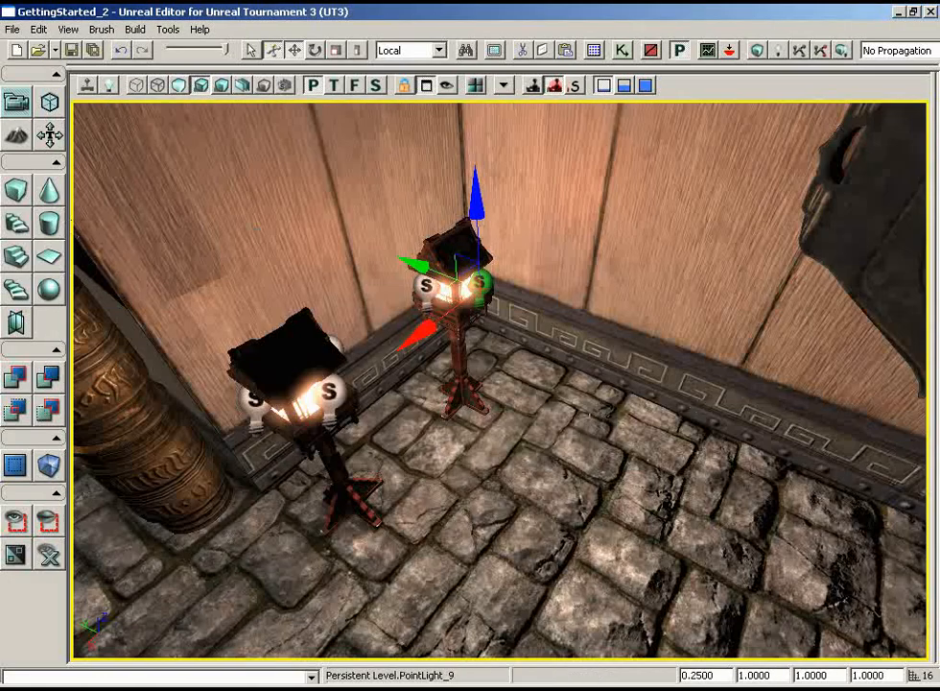
left_click(334, 86)
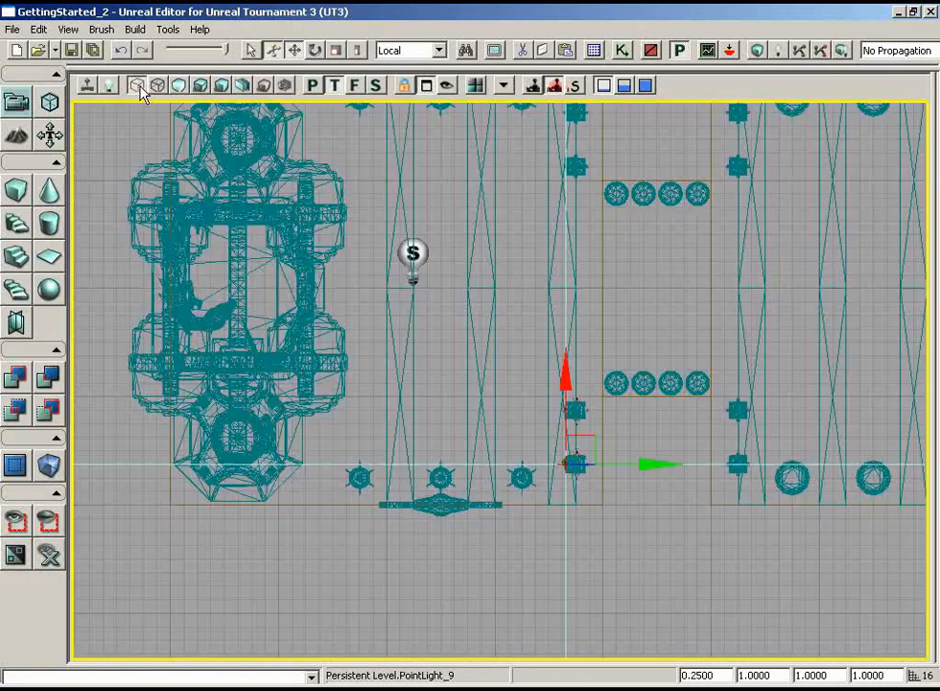
left_click_drag(370, 313, 424, 554)
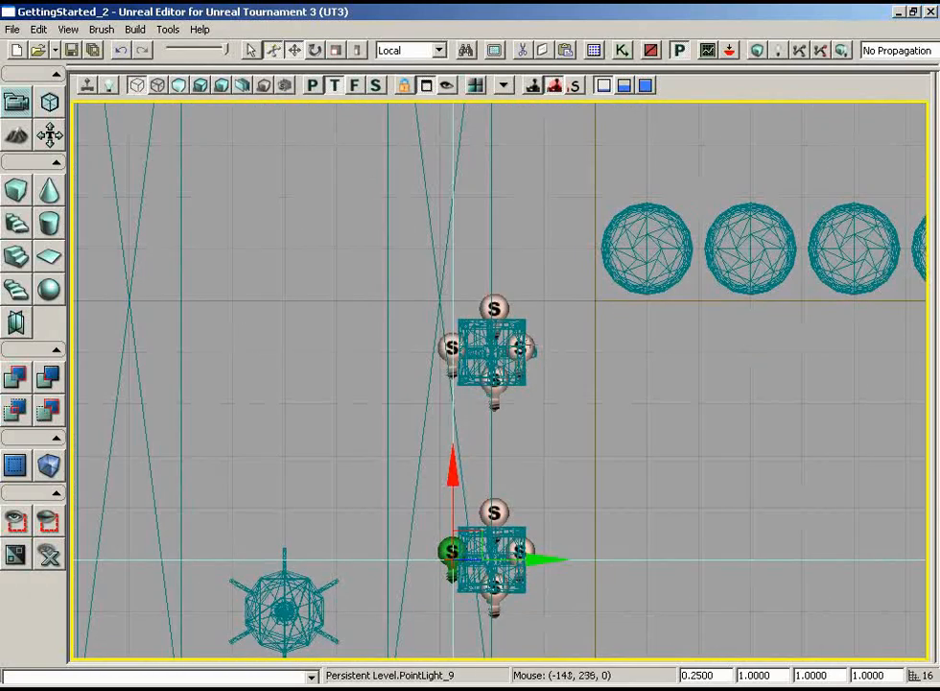
left_click(524, 348)
left_click(495, 309, "ctrl")
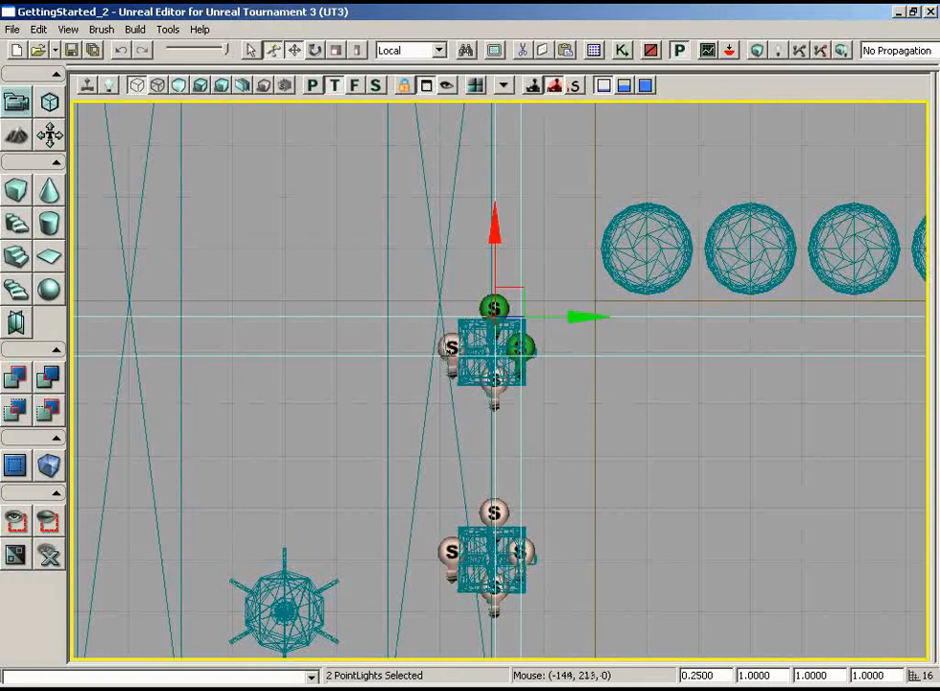
left_click(455, 355, "ctrl")
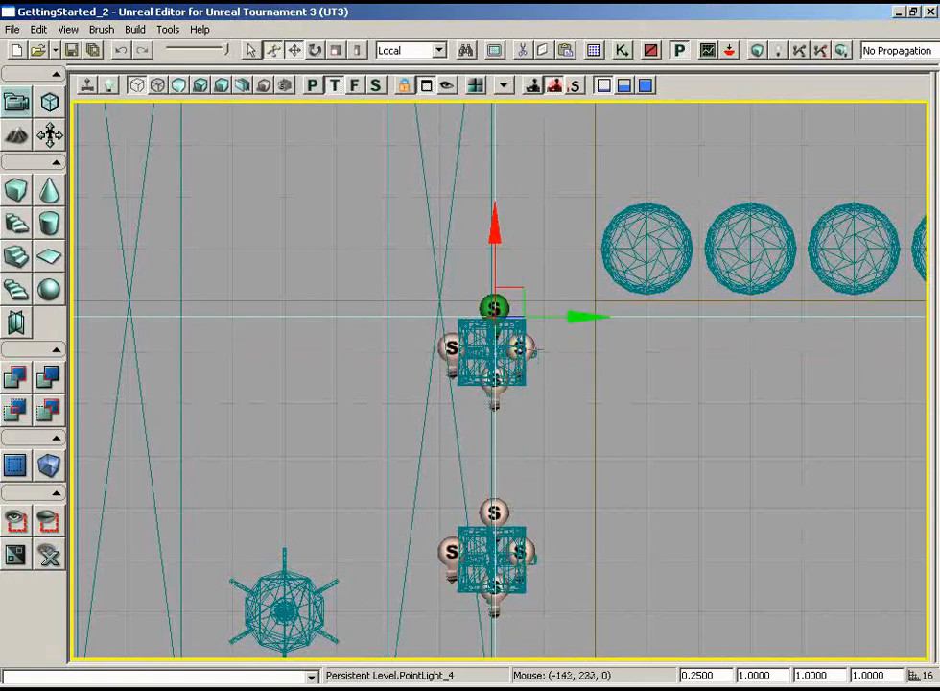
left_click(521, 348)
left_click_drag(600, 354, 607, 353)
left_click(451, 347)
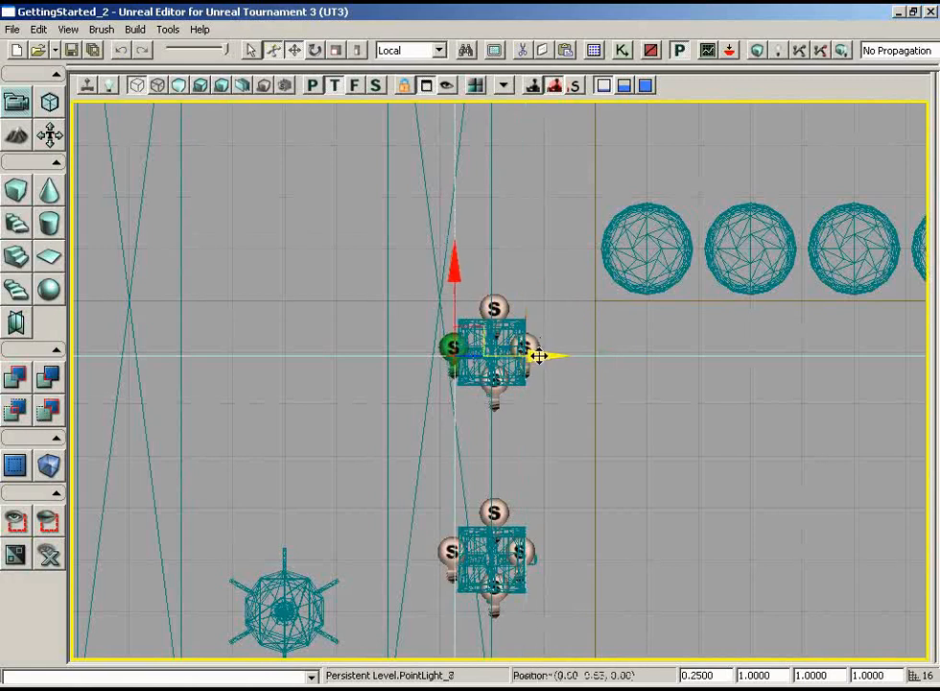
- Nudge the two side point lights of the corner lantern the same way so they are centred on it
left_click(522, 554)
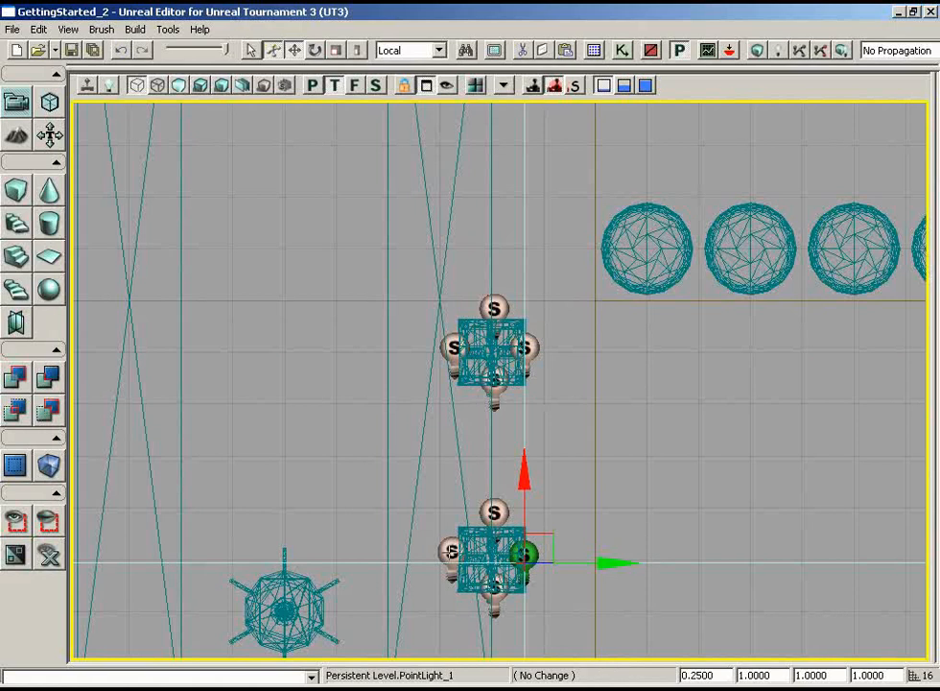
left_click(526, 558)
left_click_drag(528, 557, 532, 557)
- Select all eight point lights around the two lanterns and duplicate them onto the matching pair of lanterns on the opposite side of the room
left_click(494, 586, "ctrl")
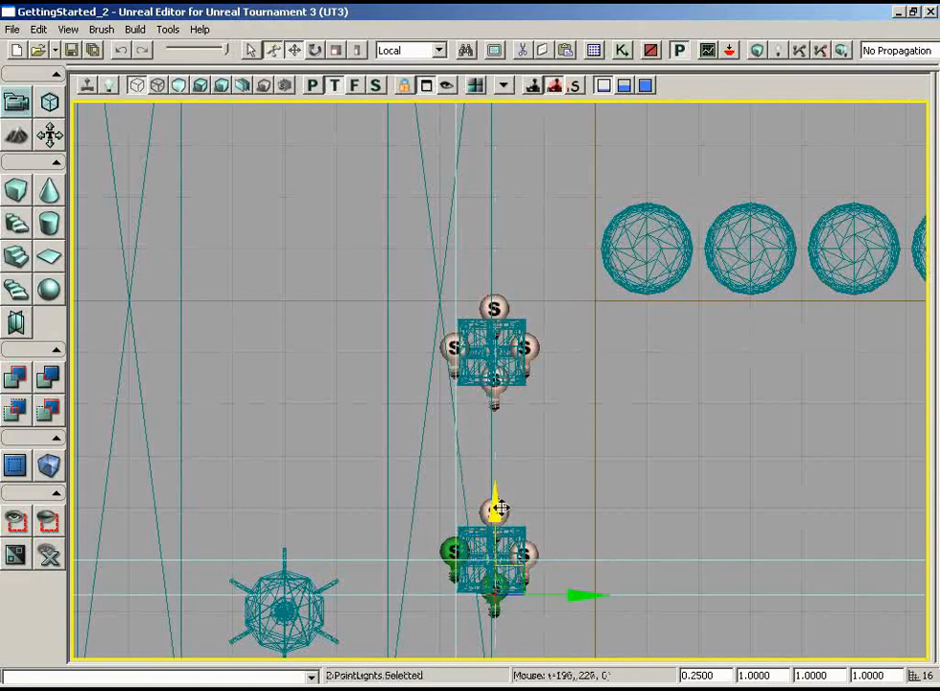
left_click(494, 512, "ctrl")
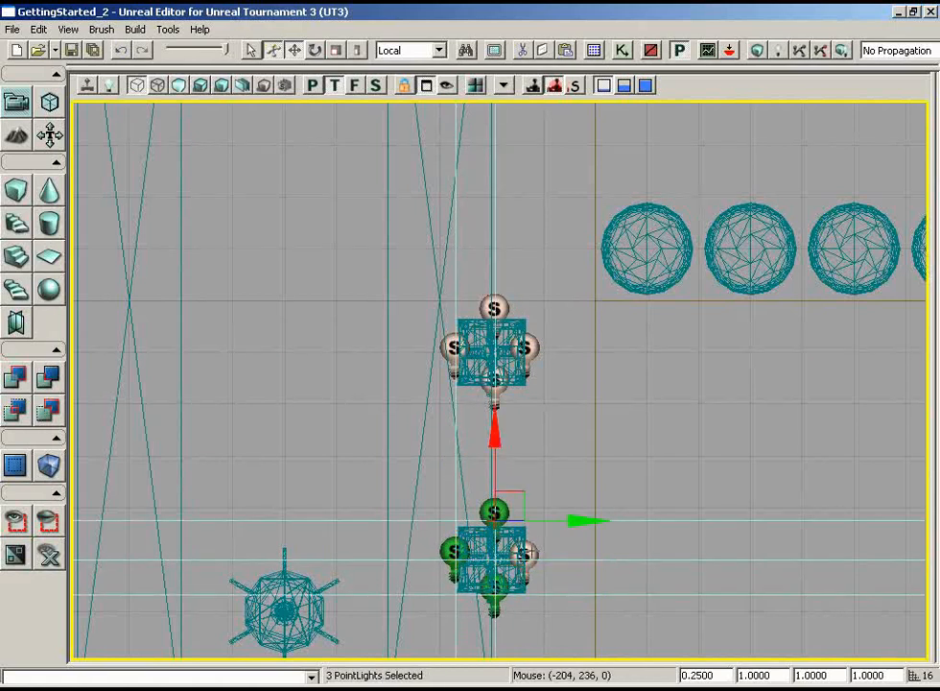
left_click(525, 553, "ctrl")
left_click(453, 346, "ctrl")
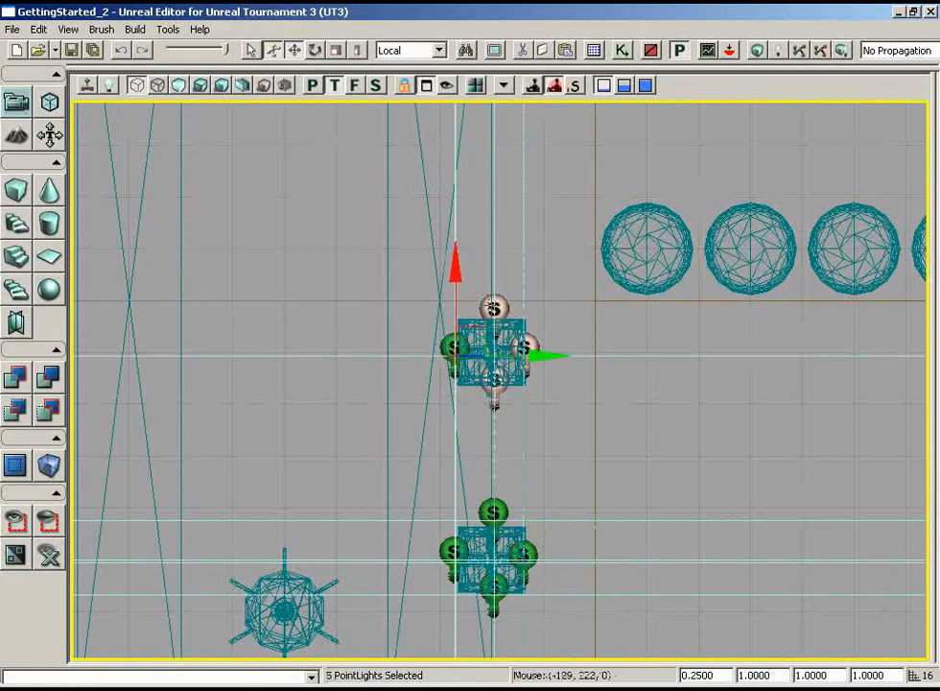
left_click(494, 307, "ctrl")
left_click(524, 347, "ctrl")
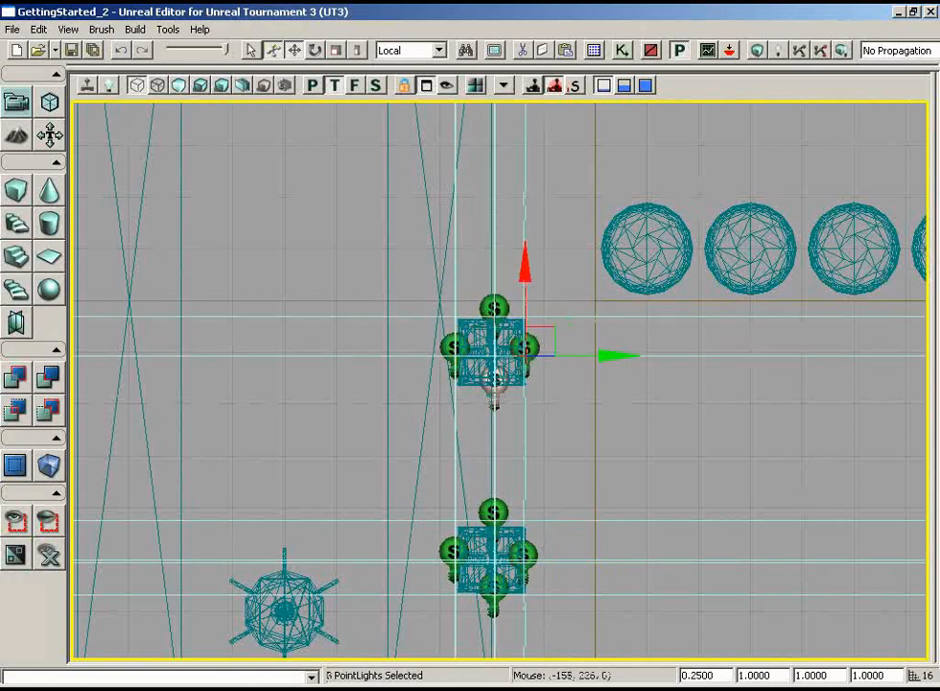
left_click(495, 384, "ctrl")
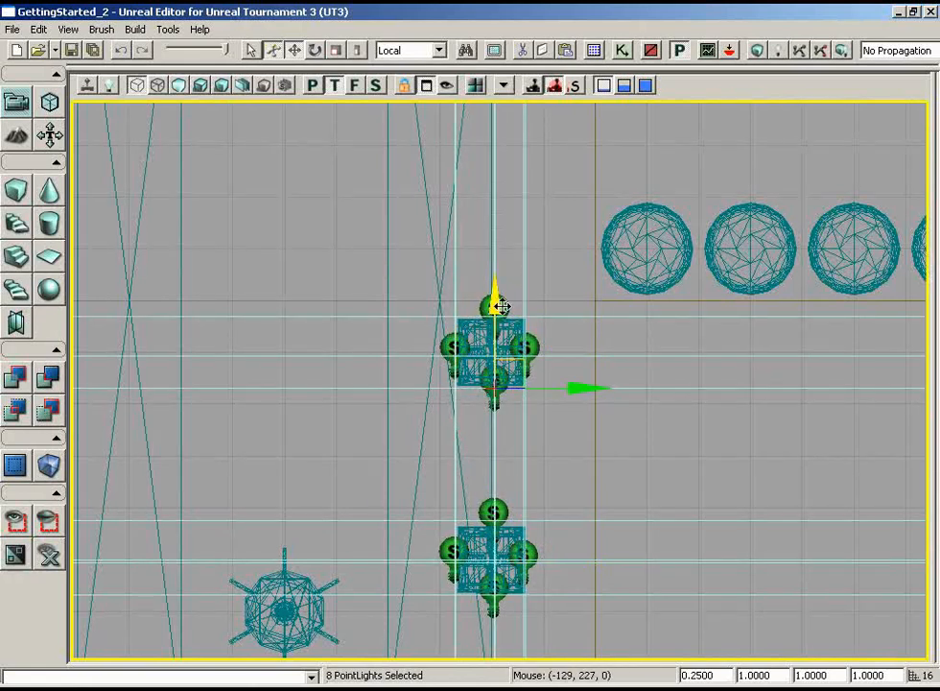
left_click_drag(496, 301, 392, 101)
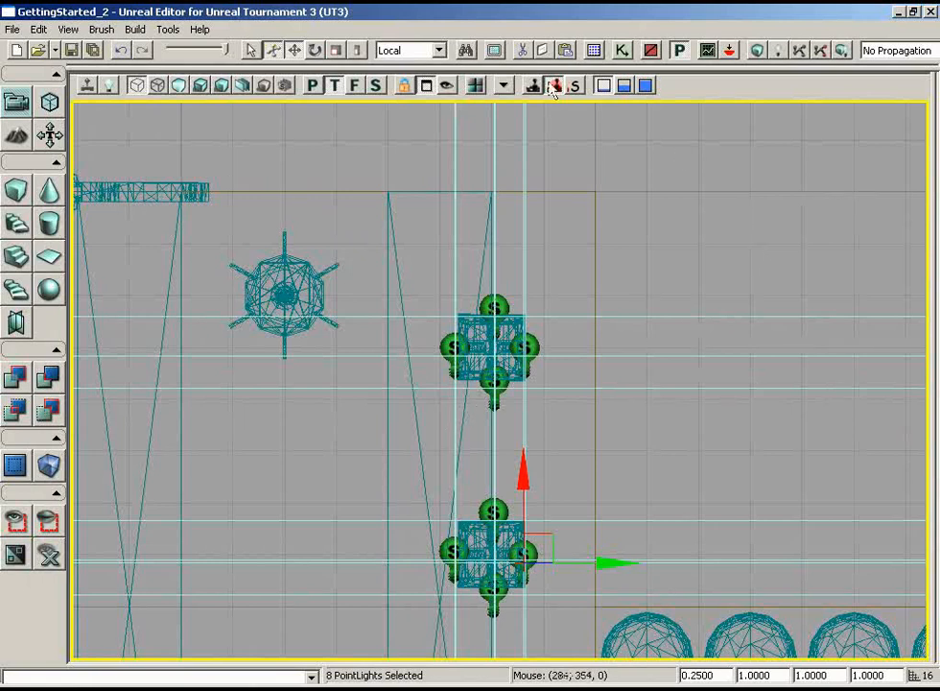
- Check the duplicated lights in the lit perspective view, run Build All on the level, and close the Map Check results
left_click(313, 86)
left_click(205, 91)
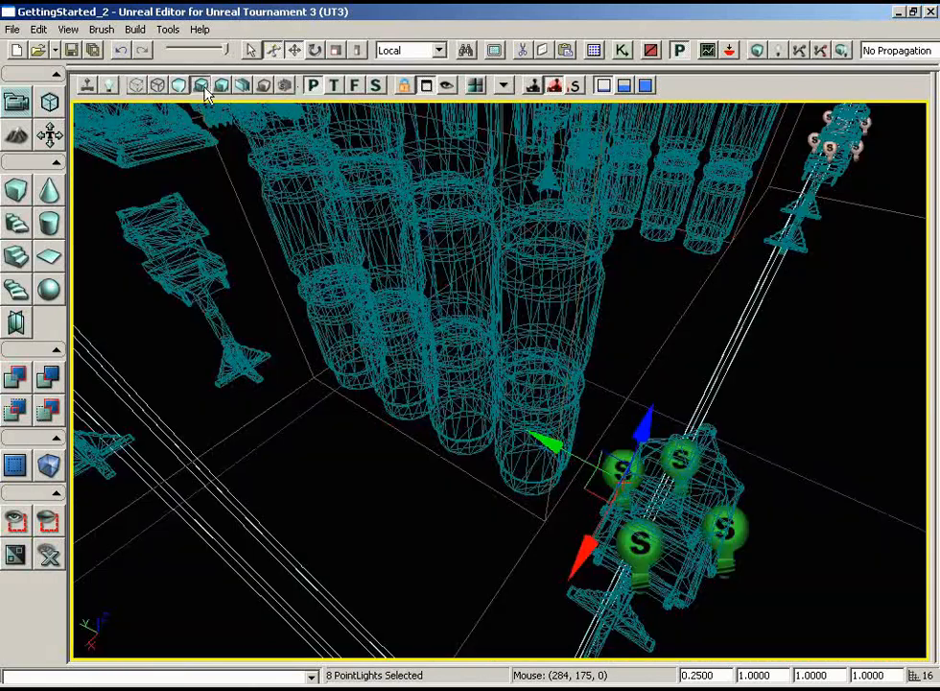
left_click_drag(388, 359, 807, 207)
right_click_drag(807, 206, 494, 105)
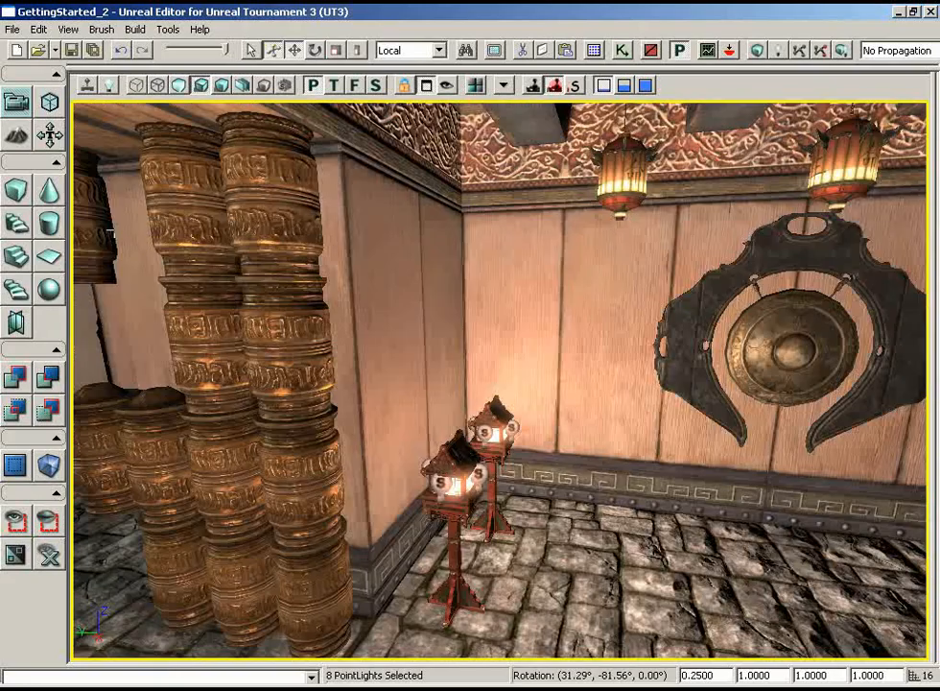
left_click_drag(494, 106, 355, 605)
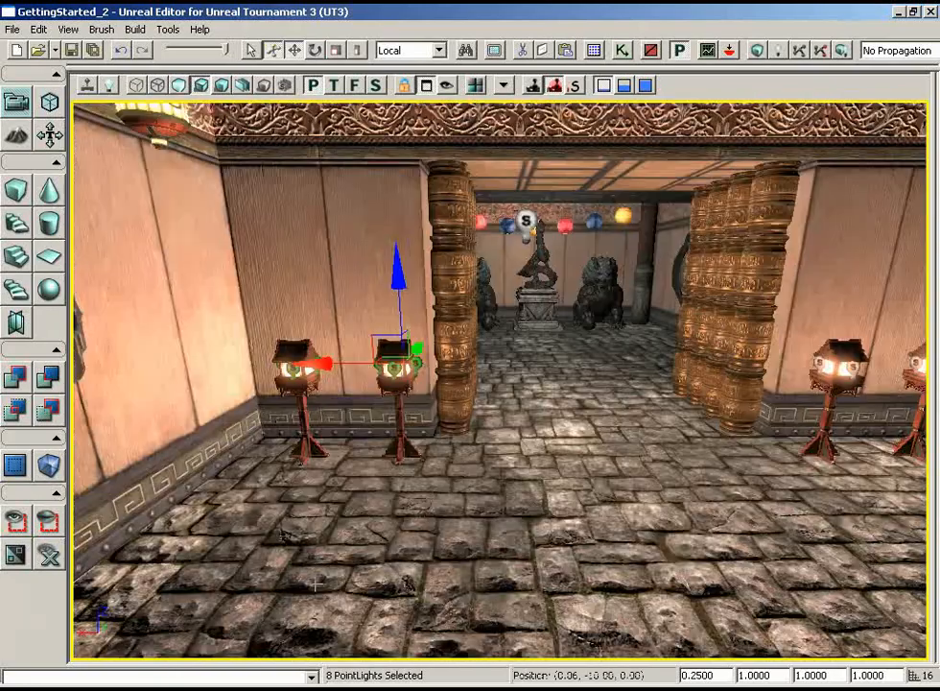
left_click_drag(426, 452, 489, 407)
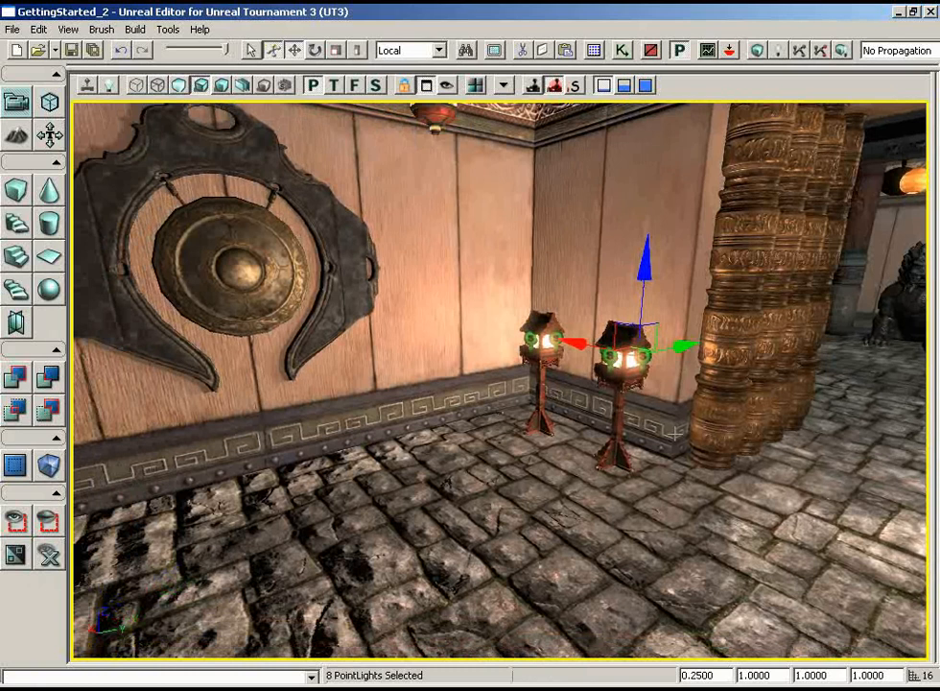
left_click(841, 50)
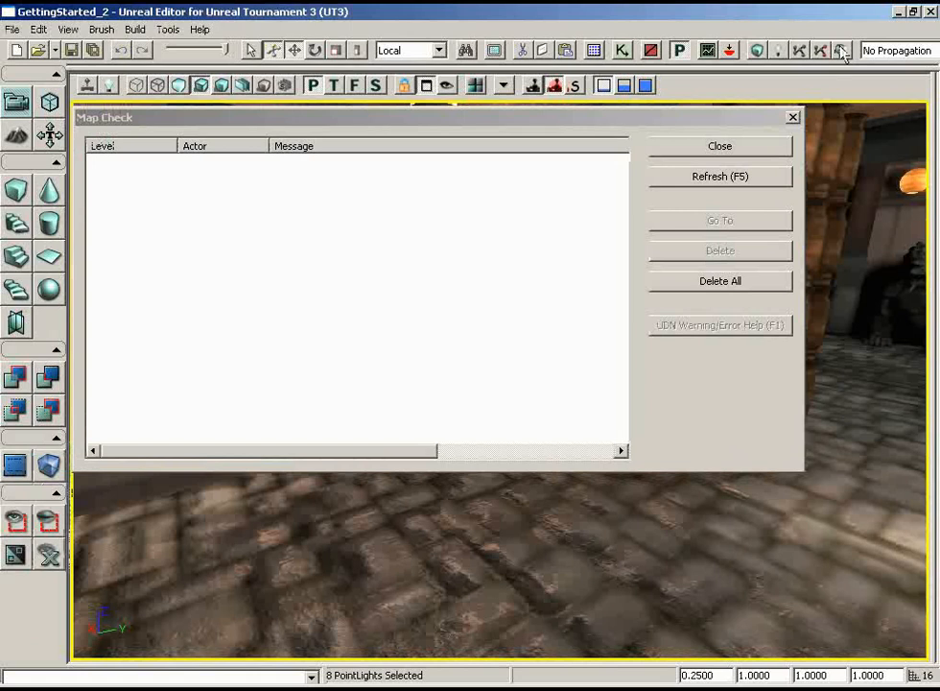
left_click(710, 148)
- Inspect the rebuilt room lighting and add the four room-facing point lights of the original pair of lanterns to the selection
right_click_drag(670, 487, 209, 420)
left_click_drag(208, 420, 192, 605)
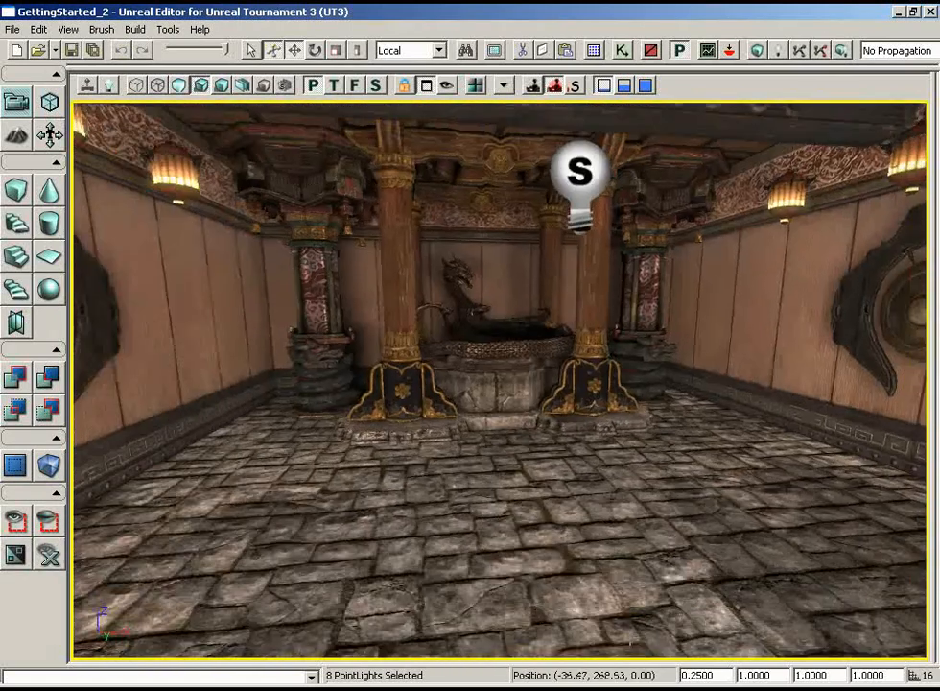
left_click_drag(631, 643, 663, 485)
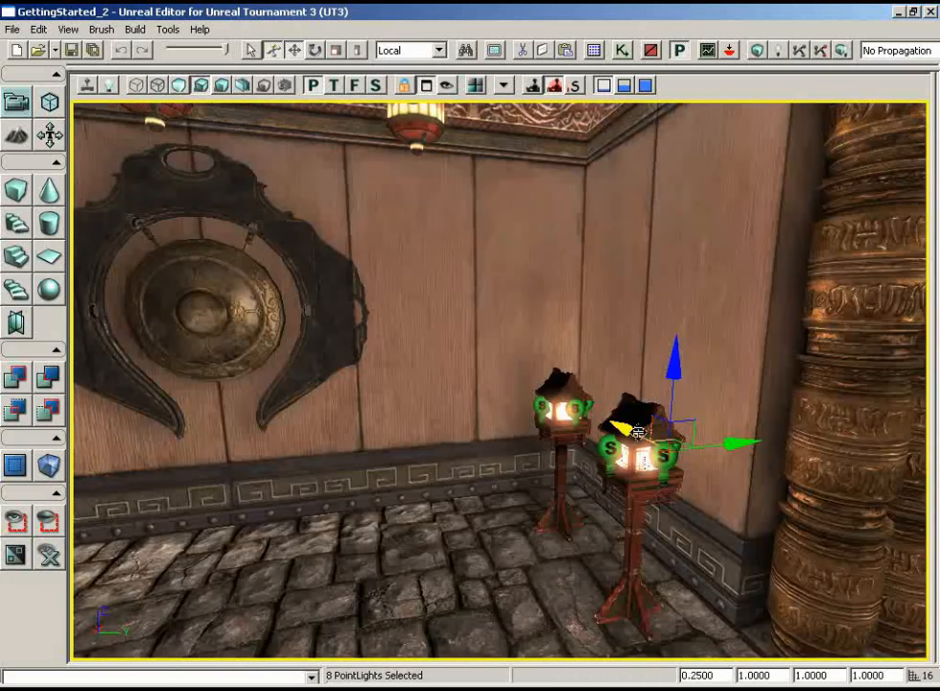
right_click_drag(638, 431, 387, 394)
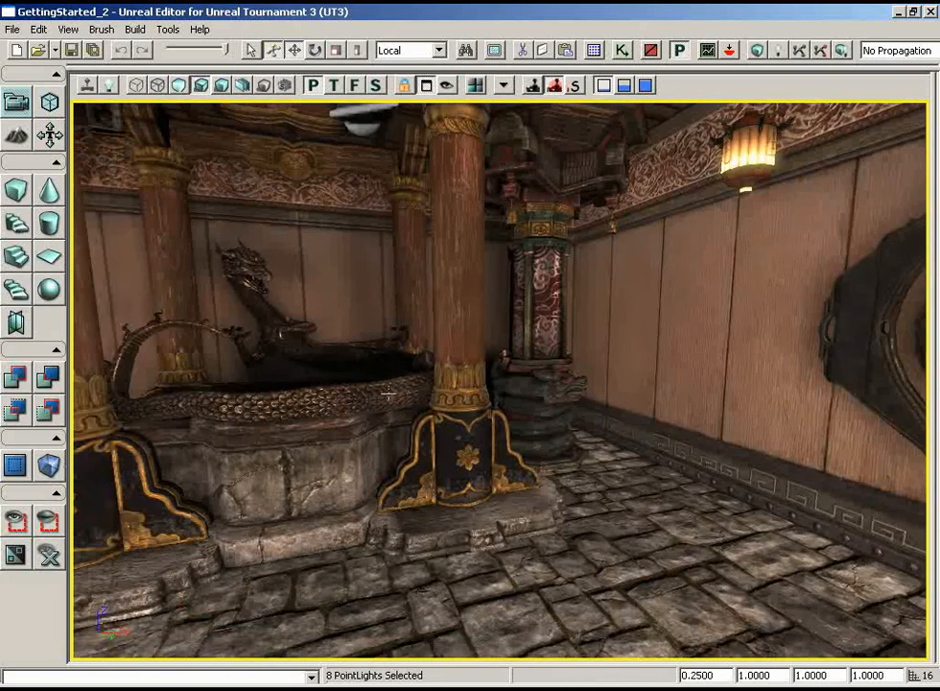
left_click_drag(422, 391, 493, 376)
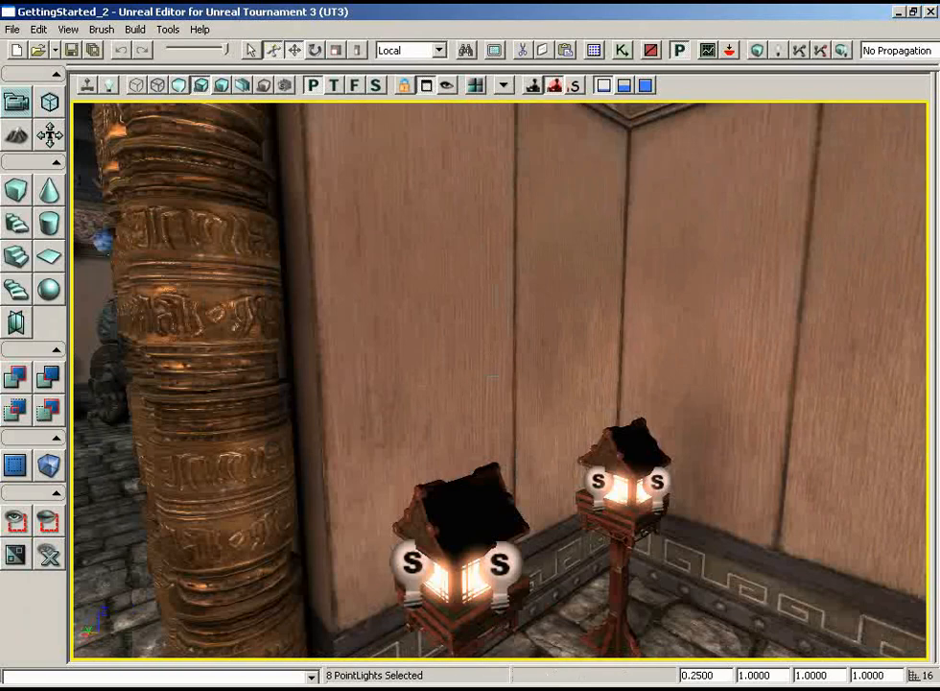
left_click(502, 565, "ctrl")
left_click(657, 481, "ctrl")
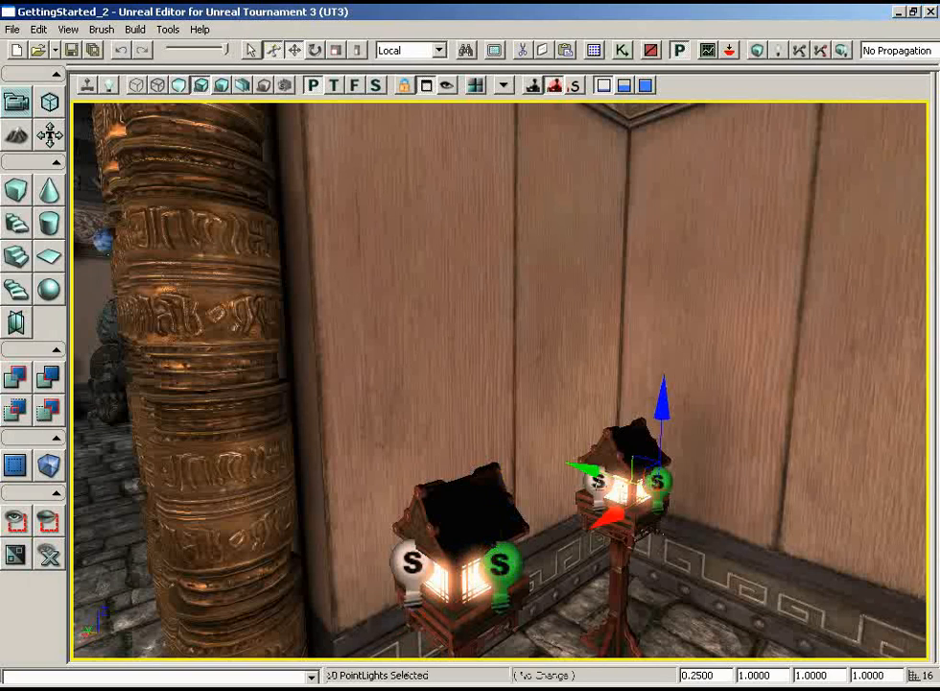
left_click(595, 481, "ctrl")
left_click(412, 563, "ctrl")
- Add the remaining four point lights hidden behind the original two lanterns, so that all 16 lantern lights are selected
left_click_drag(413, 563, 669, 641)
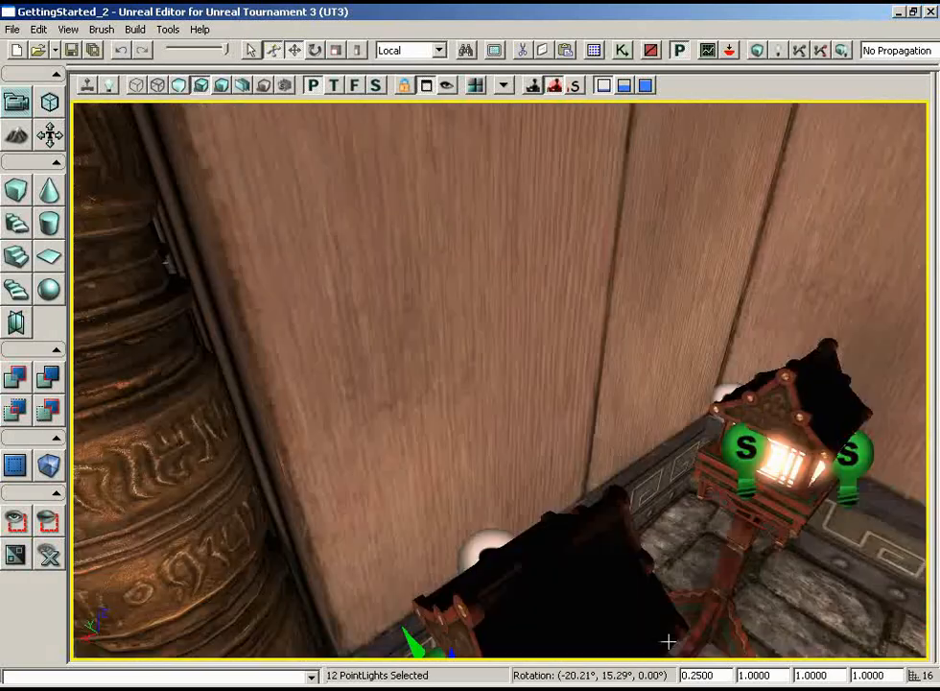
right_click_drag(669, 641, 659, 663)
left_click_drag(660, 663, 562, 477)
left_click(497, 524, "ctrl")
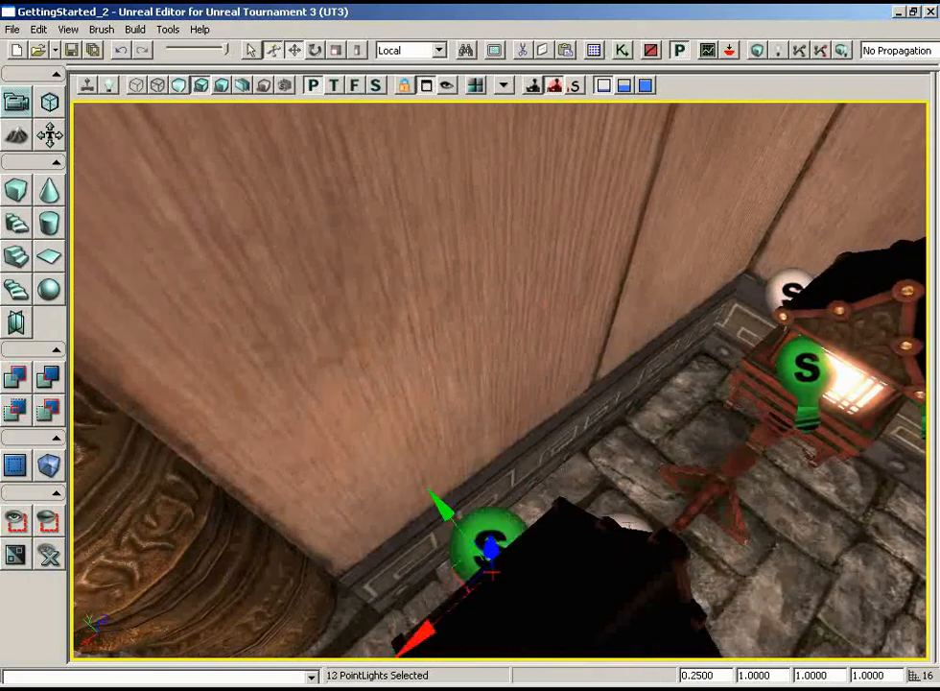
left_click(629, 525, "ctrl")
left_click(785, 288, "ctrl")
left_click_drag(666, 380, 681, 355)
left_click(417, 424, "ctrl")
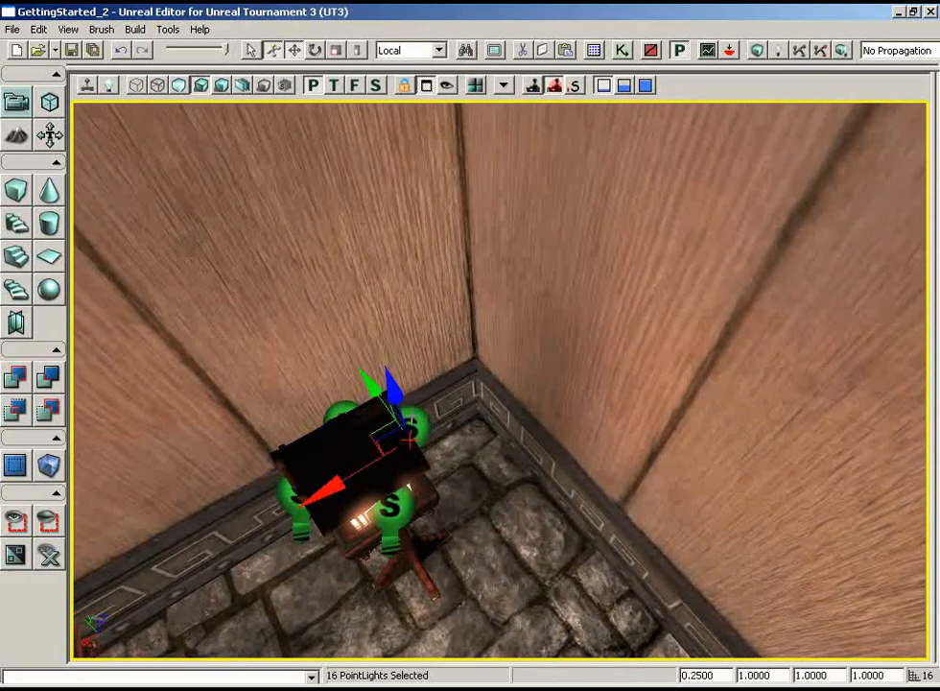
right_click_drag(420, 370, 80, 287)
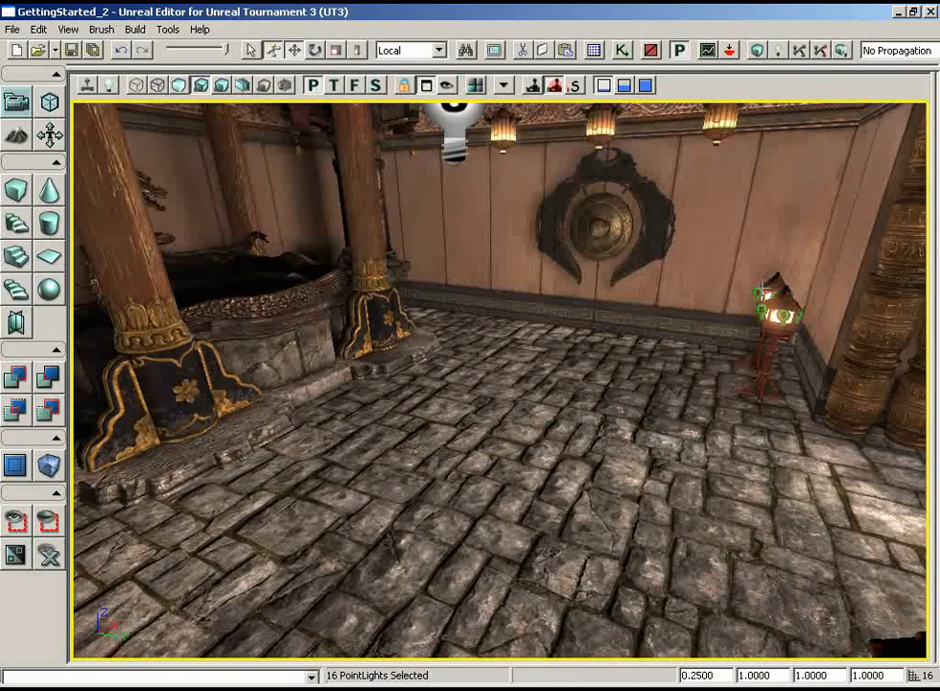
- Create a new group named FloorLights from the 16 selected point lights and display its member list
left_click(593, 50)
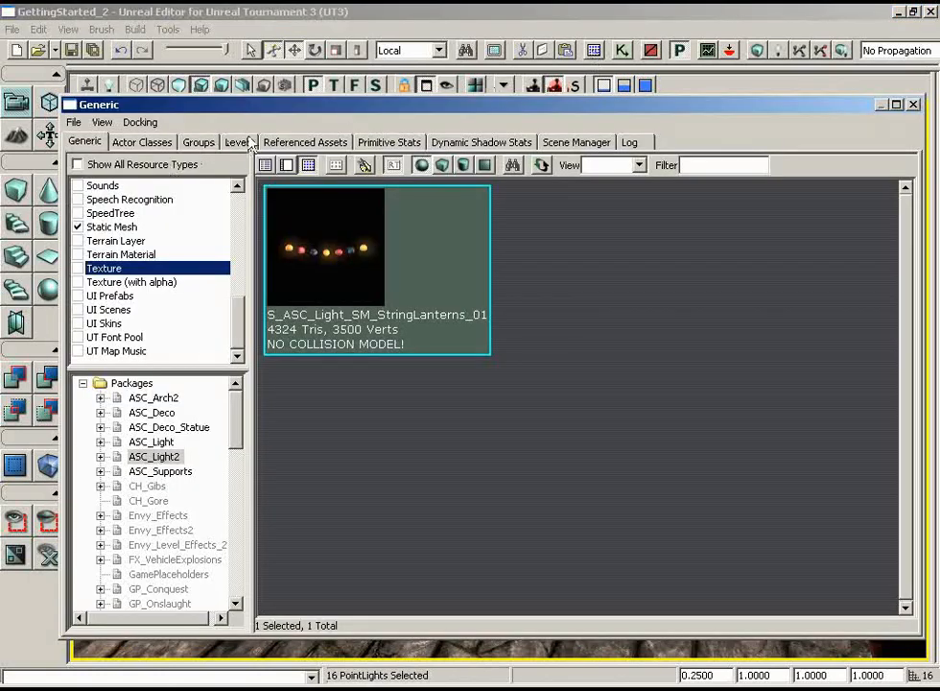
left_click(199, 144)
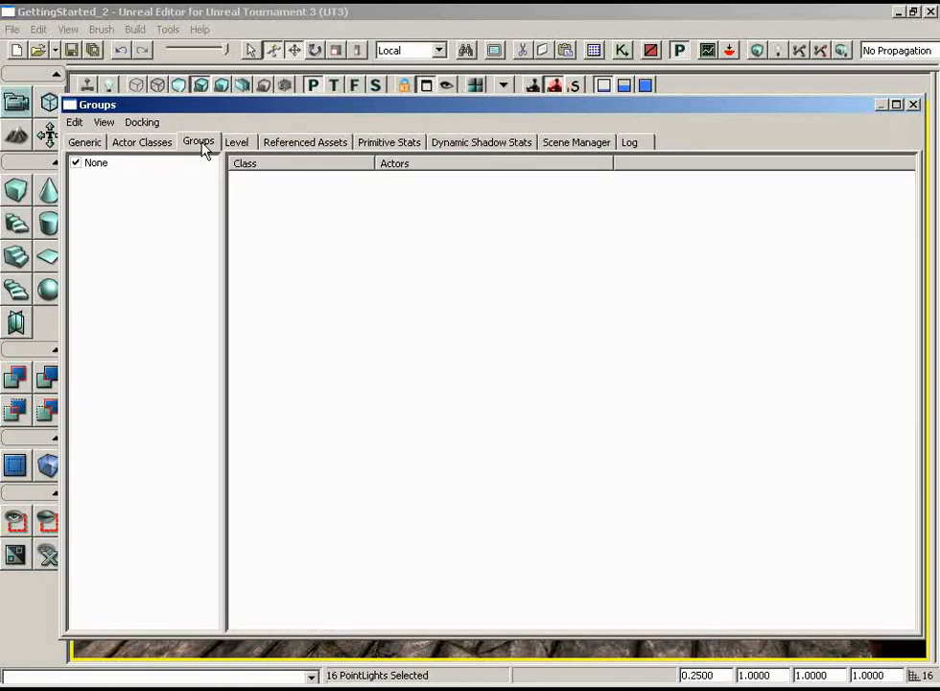
left_click(75, 123)
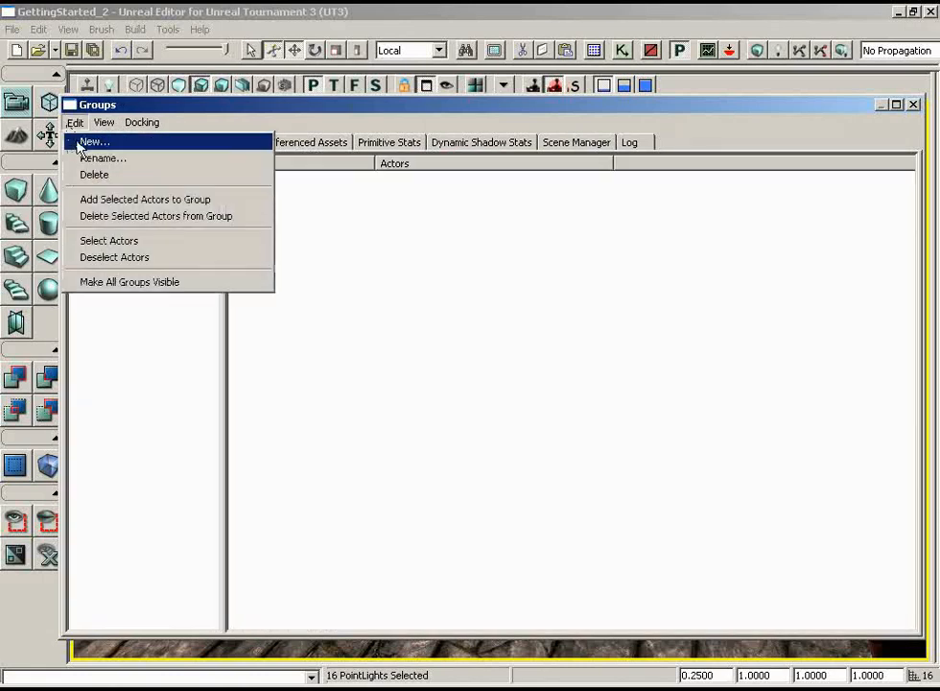
left_click(93, 142)
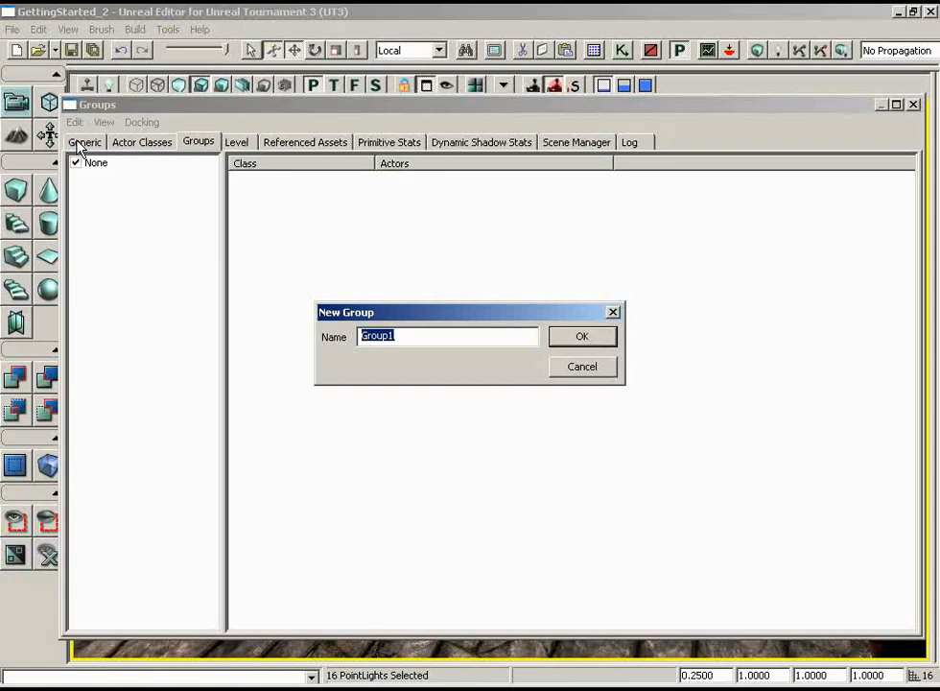
type("FloorLights")
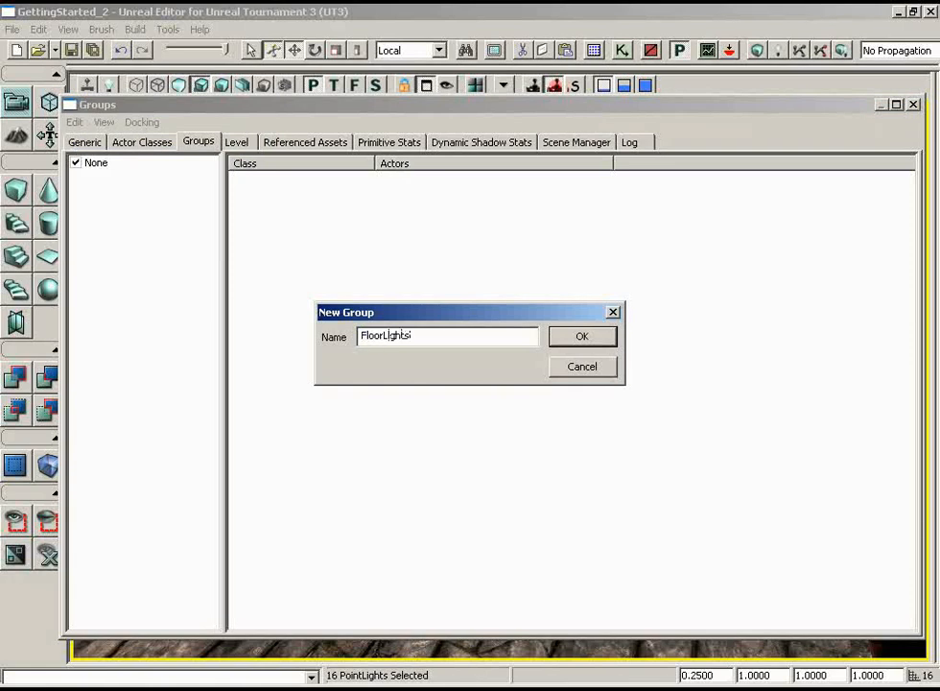
key("Return")
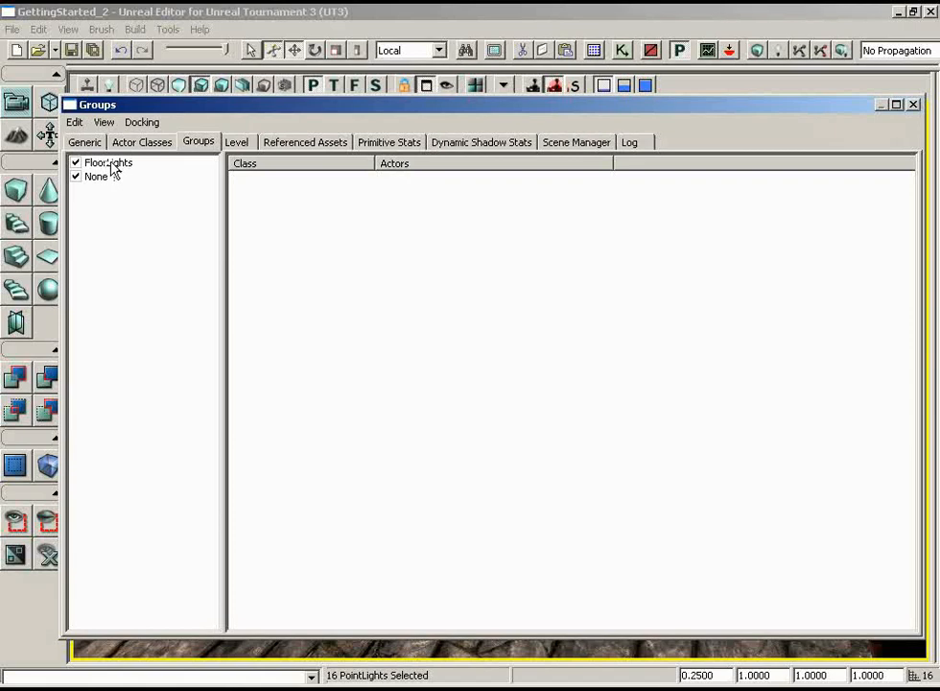
left_click(111, 165)
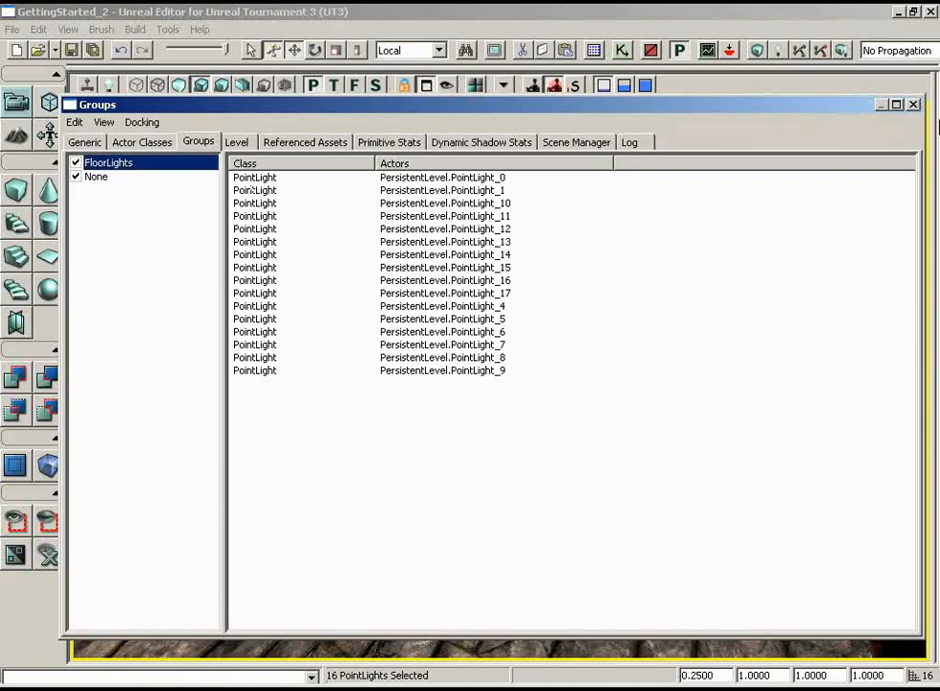
left_click_drag(840, 111, 814, 135)
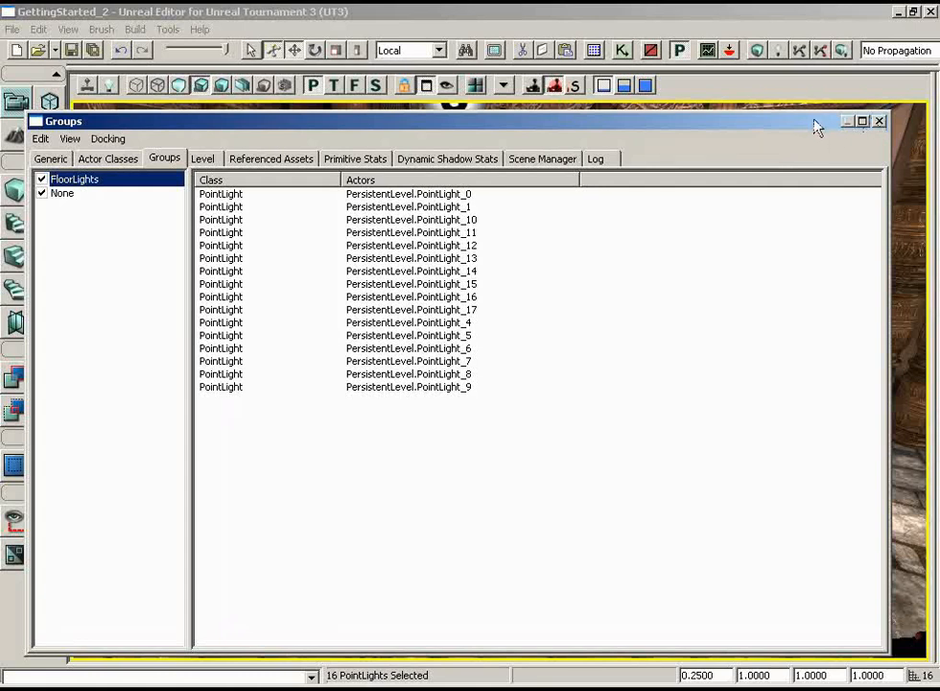
- Hide the FloorLights group in the viewport and make it visible again
left_click_drag(797, 125, 838, 545)
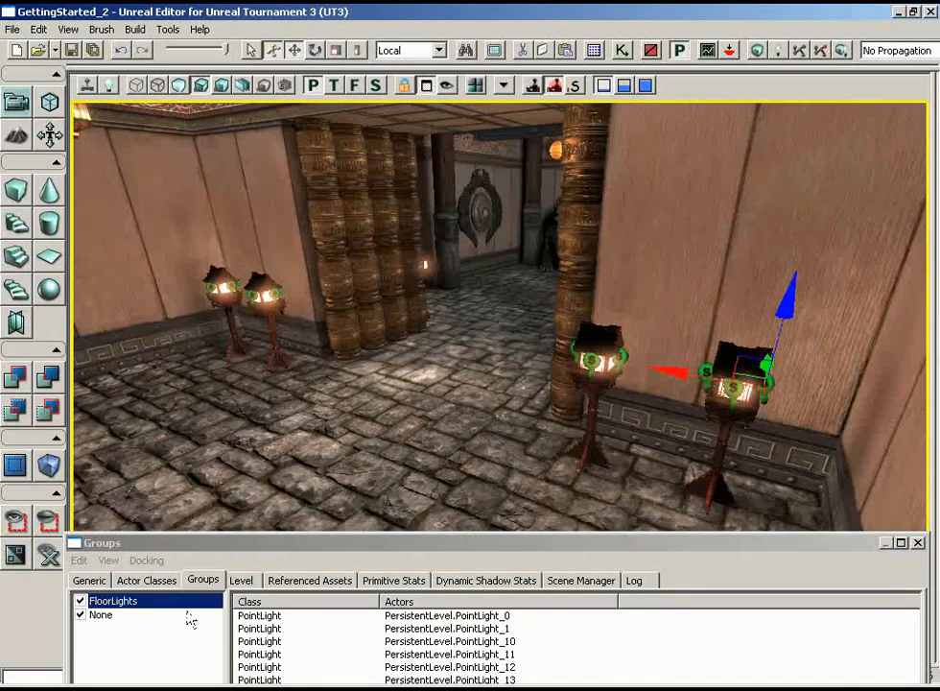
left_click(81, 602)
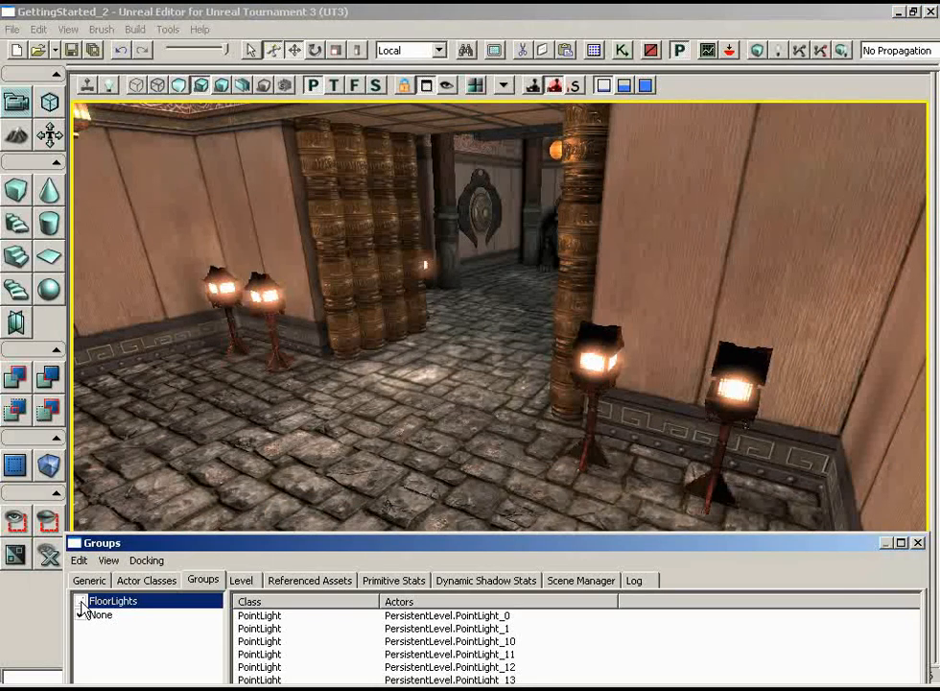
left_click(81, 601)
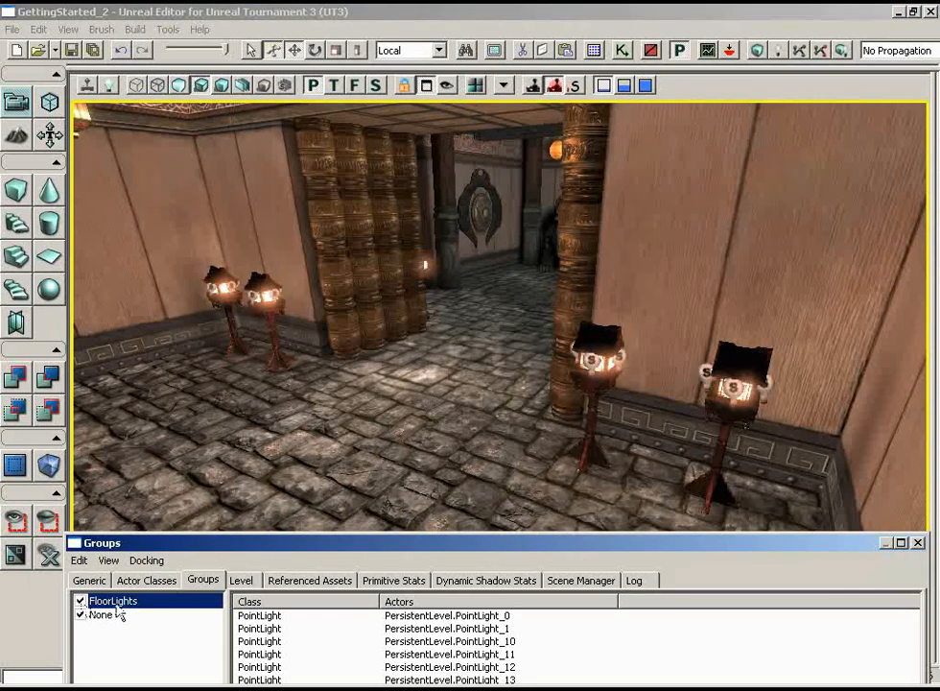
- Select all actors belonging to the FloorLights group and close the Groups browser
left_click_drag(158, 547, 173, 370)
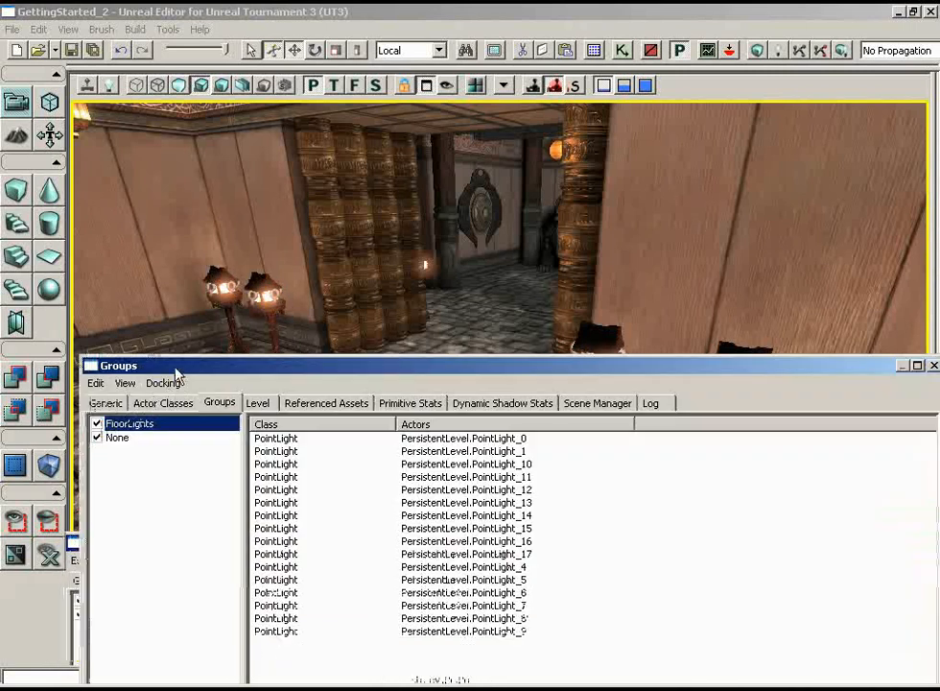
left_click(96, 384)
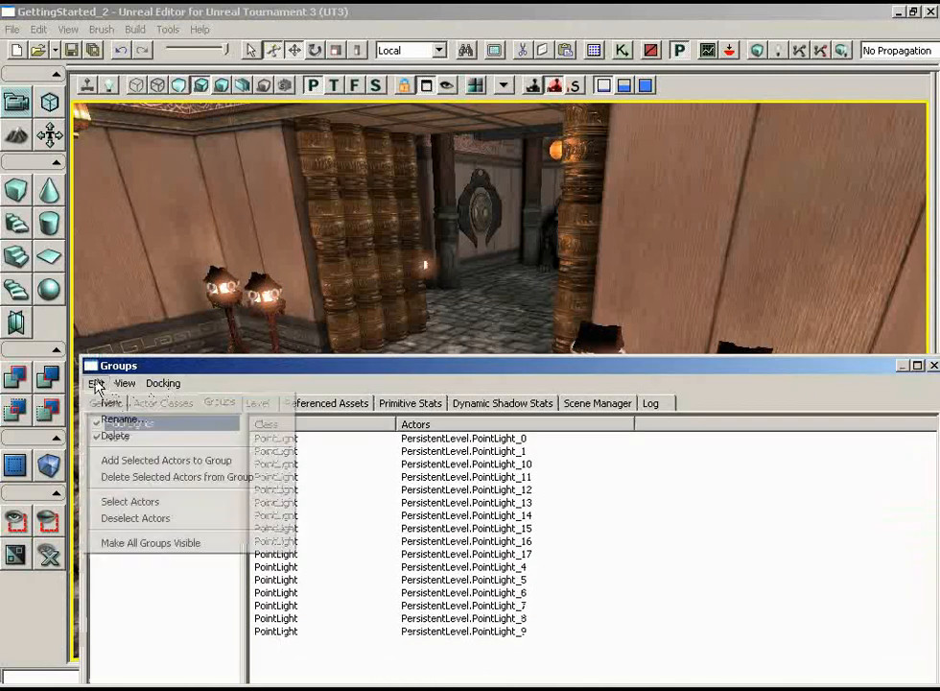
left_click(126, 502)
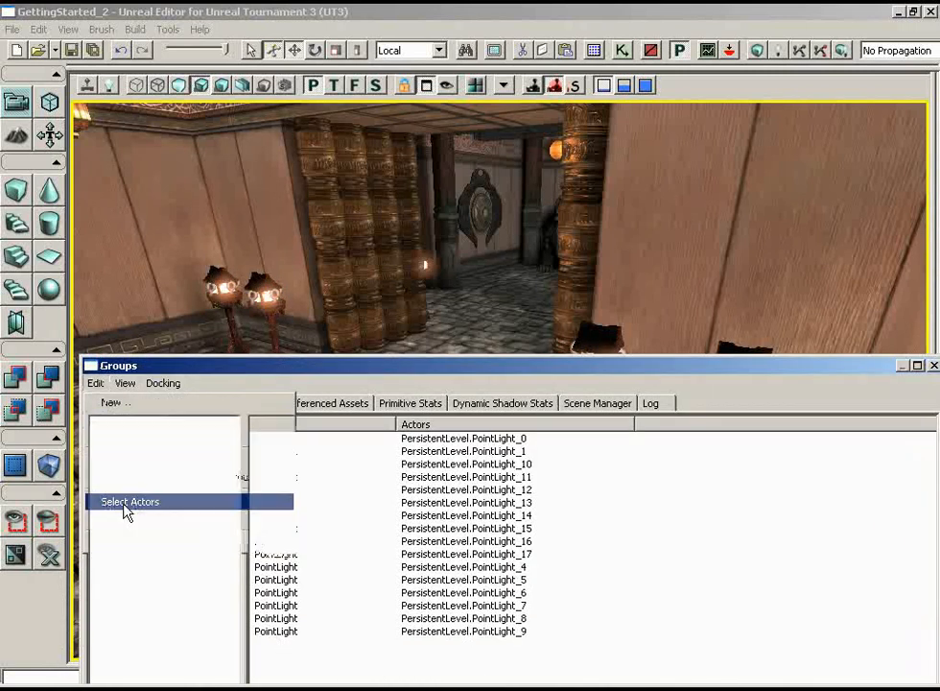
left_click(933, 365)
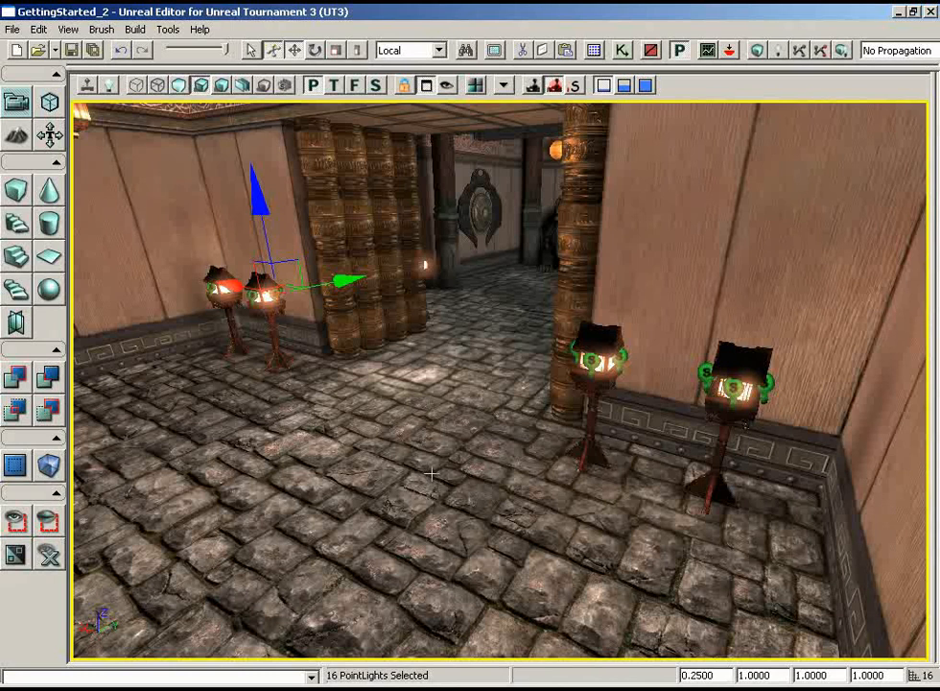
- Open the shared properties of the 16 selected point lights and examine their Radius extents from outside the rooms
left_click_drag(432, 473, 399, 465)
key("F4")
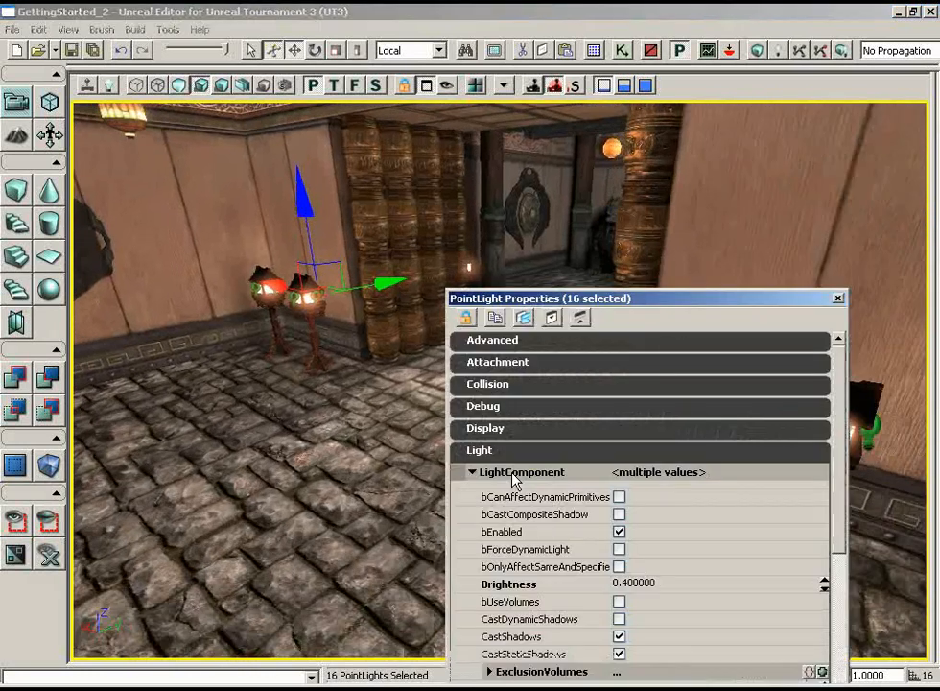
left_click_drag(633, 301, 542, 153)
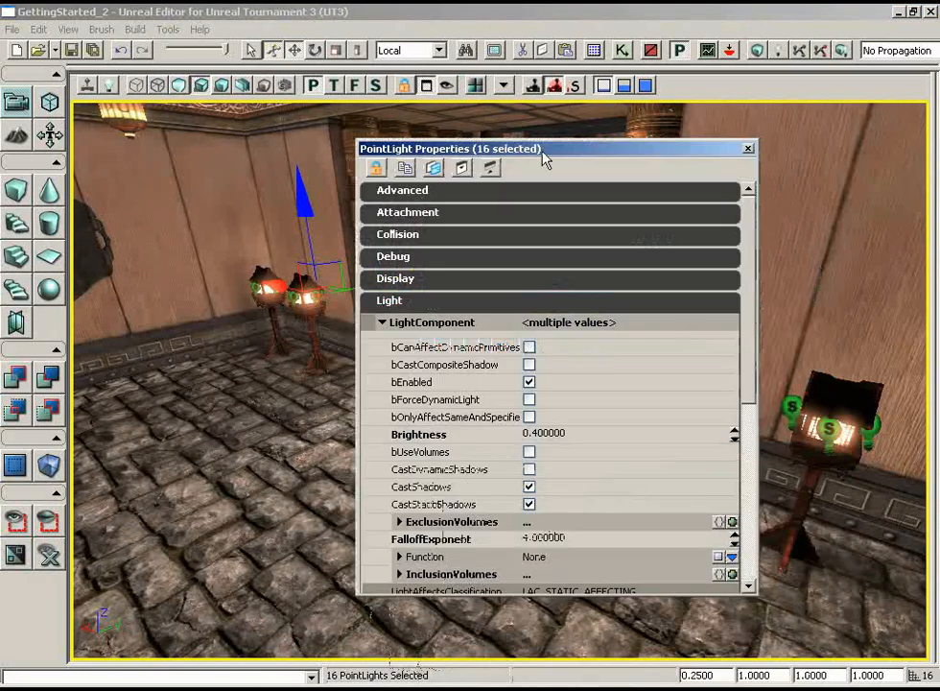
scroll(748, 473, "down", 5)
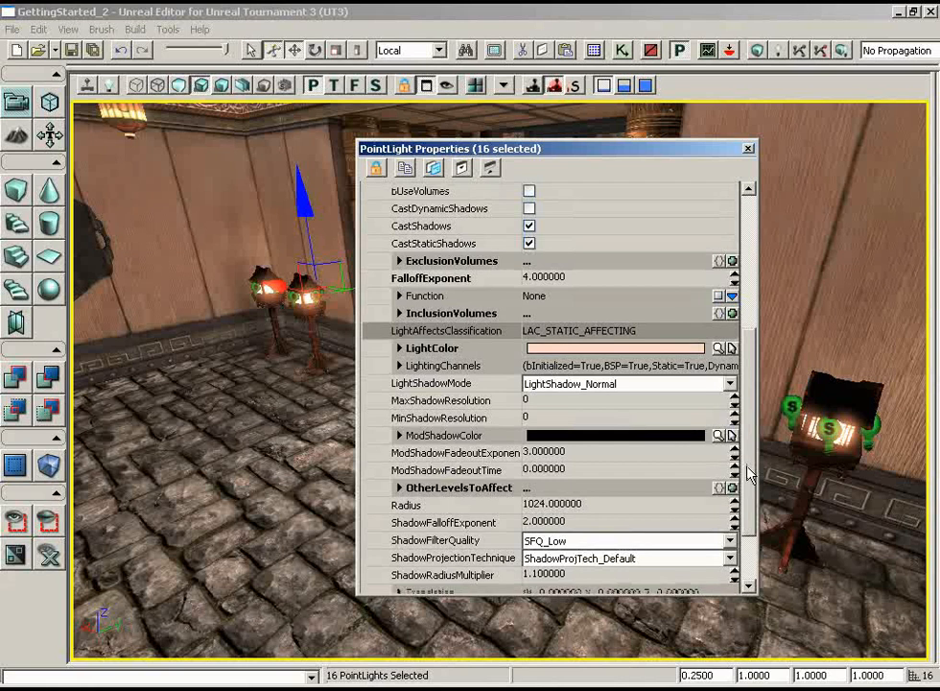
scroll(749, 473, "down", 2)
left_click(556, 421)
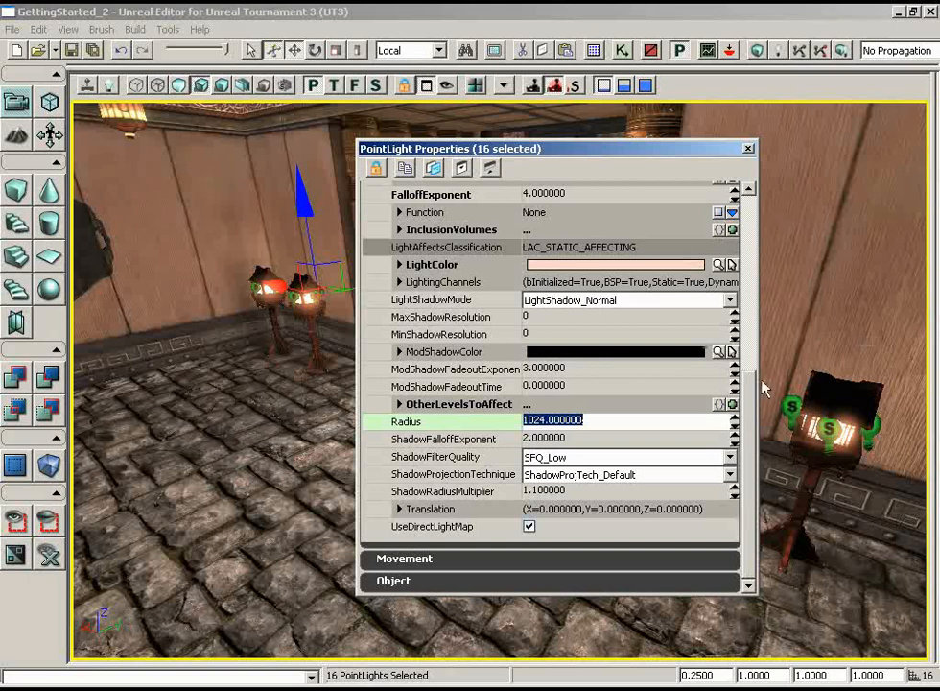
left_click_drag(752, 412, 750, 392)
left_click_drag(189, 326, 762, 218)
right_click_drag(422, 259, 644, 210)
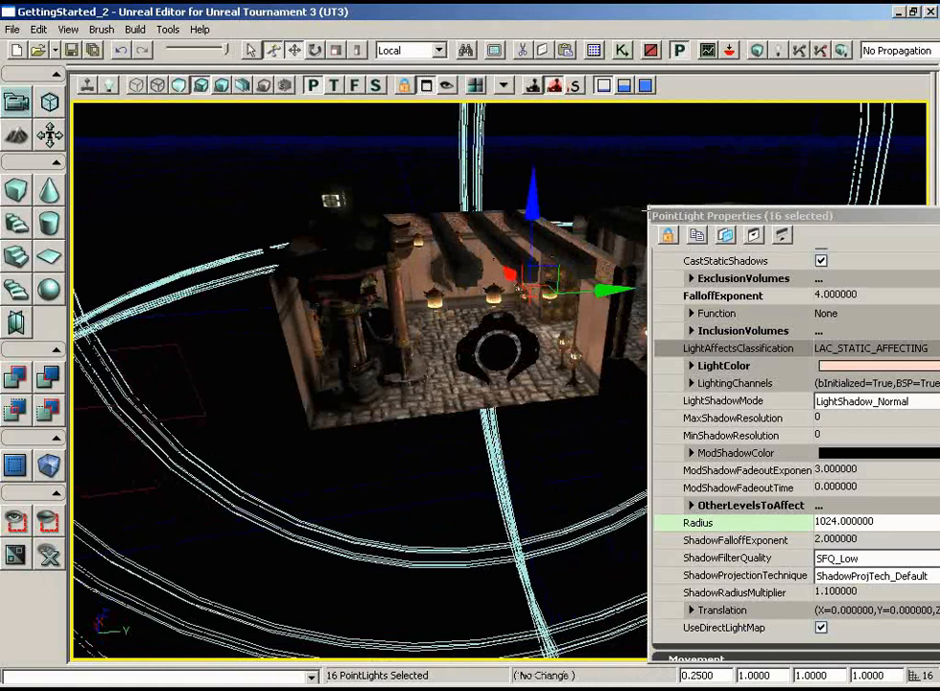
- Set the FalloffExponent of the 16 selected lights to 8 and check the effect around the dragon fountain and gong wall
left_click(844, 294)
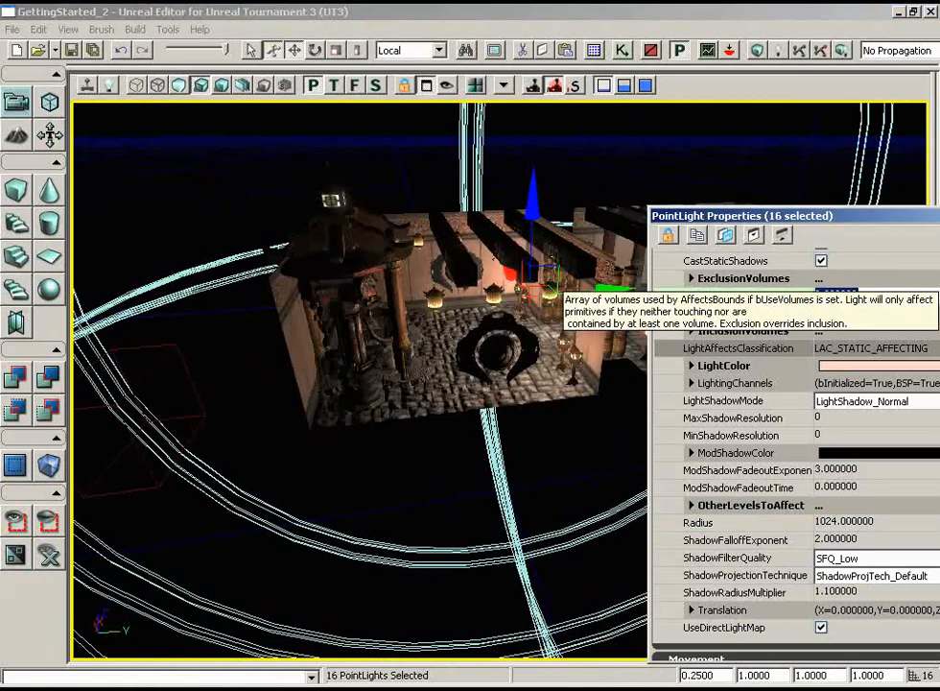
type("8")
key("Return")
left_click_drag(482, 448, 147, 105)
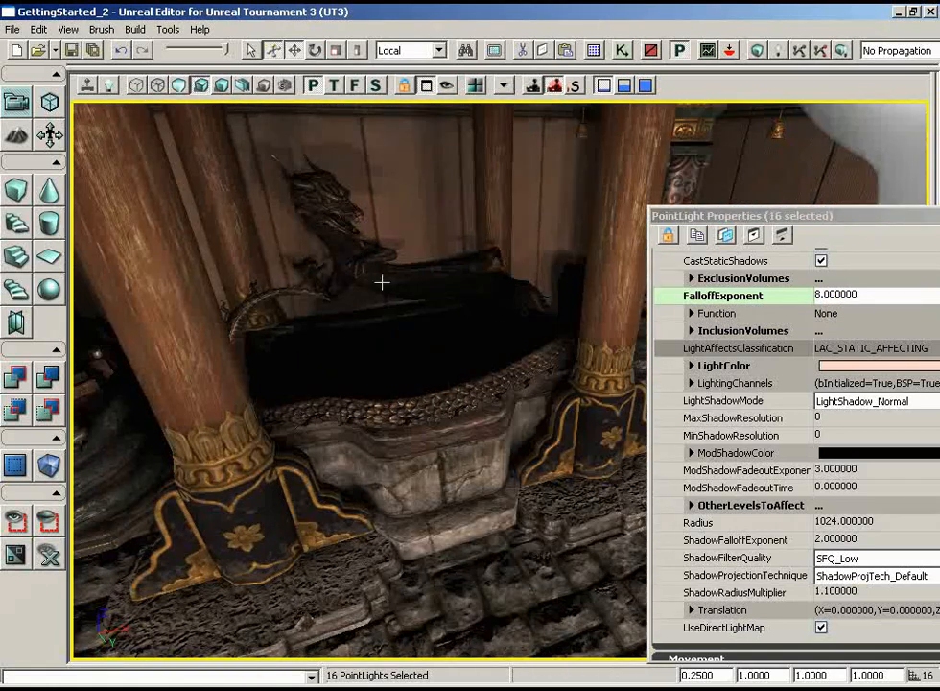
left_click_drag(355, 297, 490, 306)
left_click(691, 216)
left_click_drag(691, 216, 334, 208)
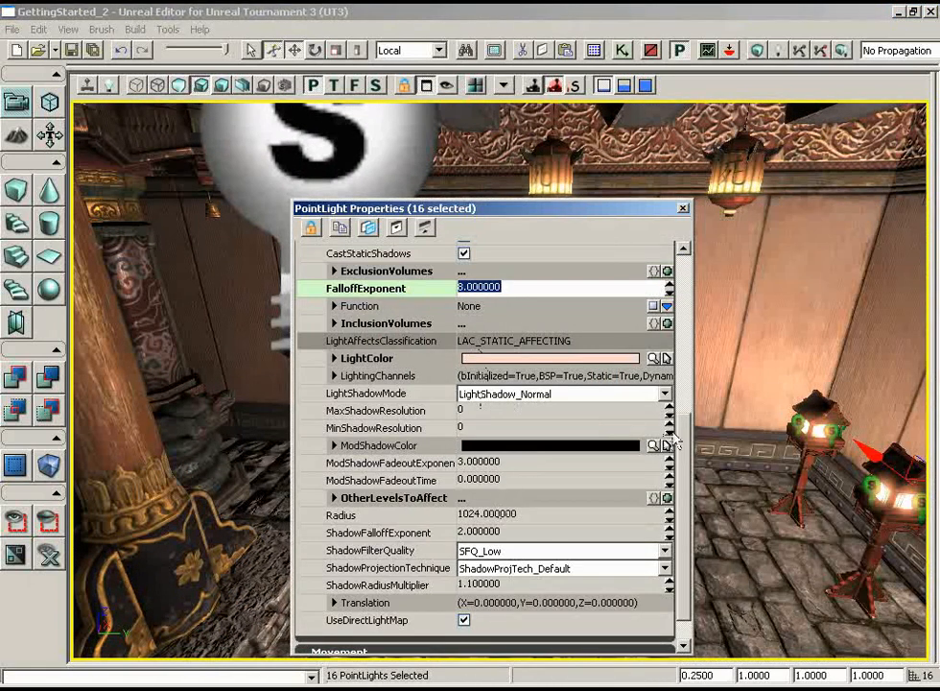
scroll(687, 447, "up", 3)
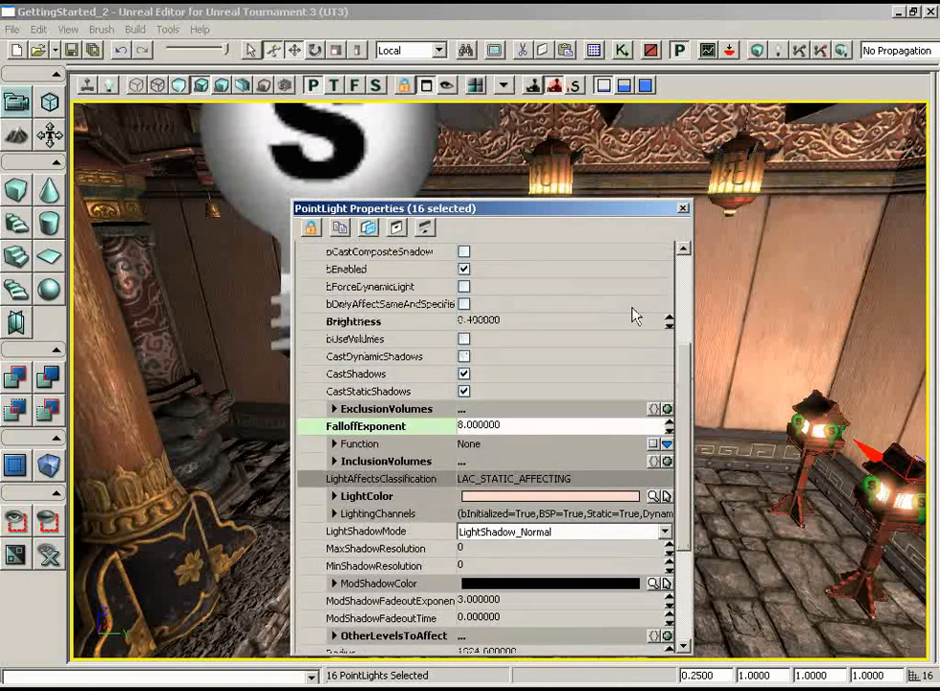
left_click_drag(572, 209, 879, 217)
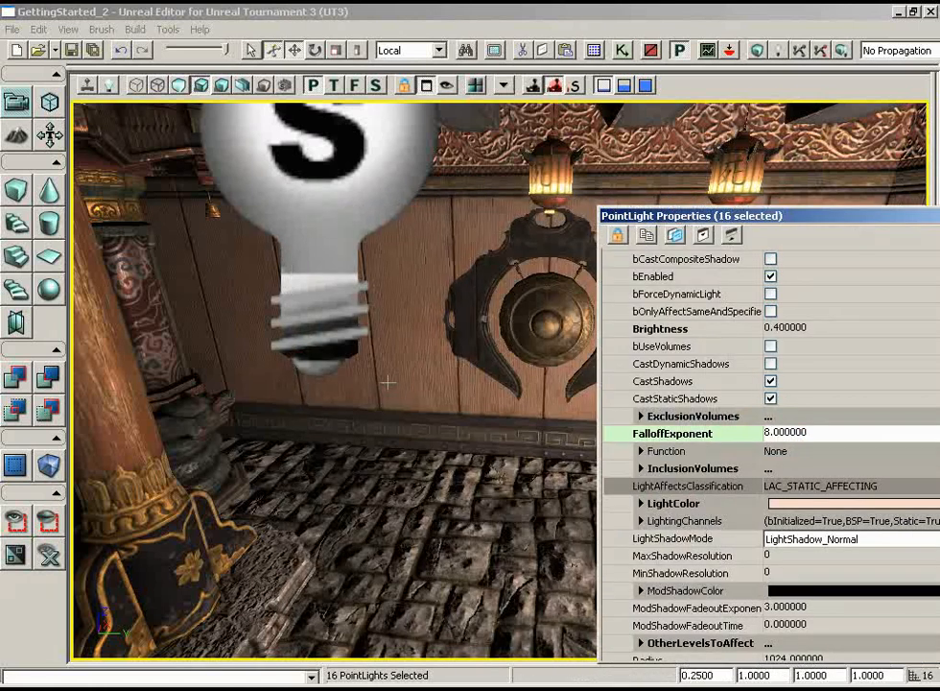
left_click_drag(388, 408, 459, 660)
- Set the FalloffExponent of the 16 selected lights to 16 and check the darker fountain area
left_click_drag(862, 217, 754, 207)
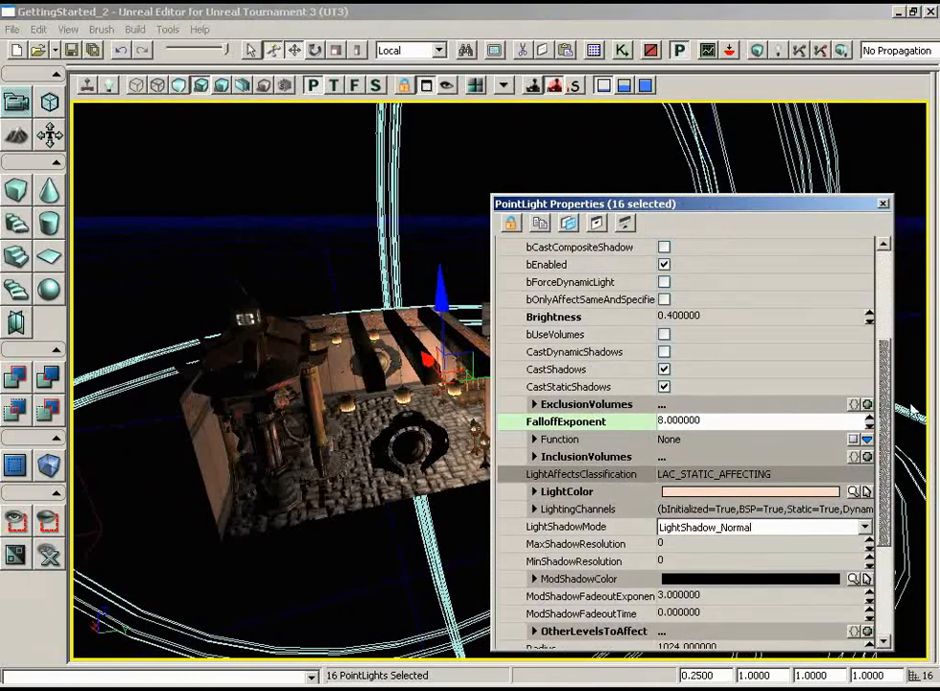
scroll(878, 408, "up", 3)
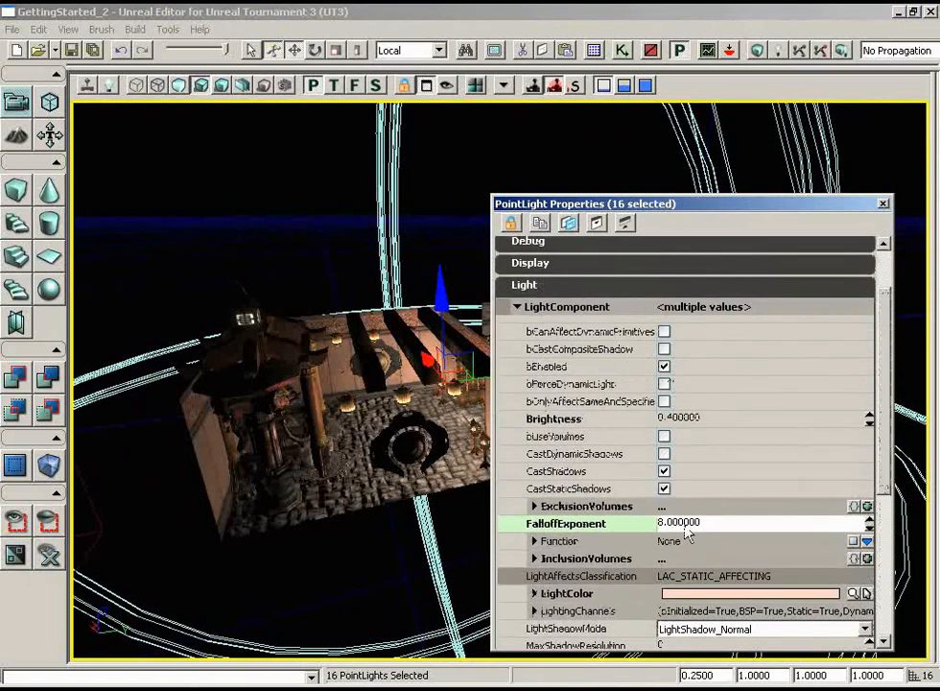
left_click(684, 523)
type("16")
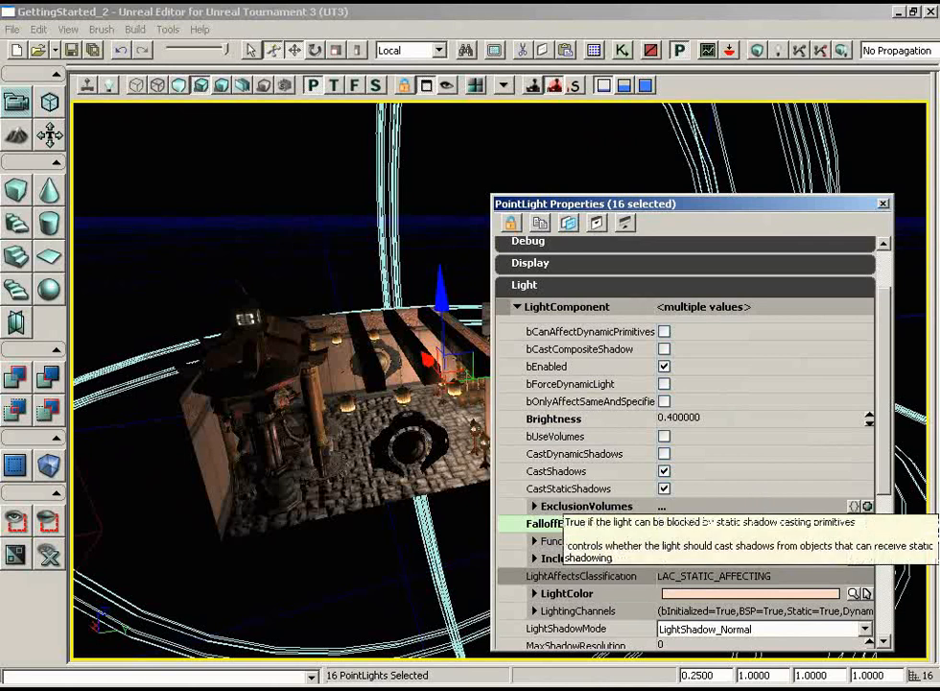
key("Return")
left_click_drag(355, 453, 231, 312)
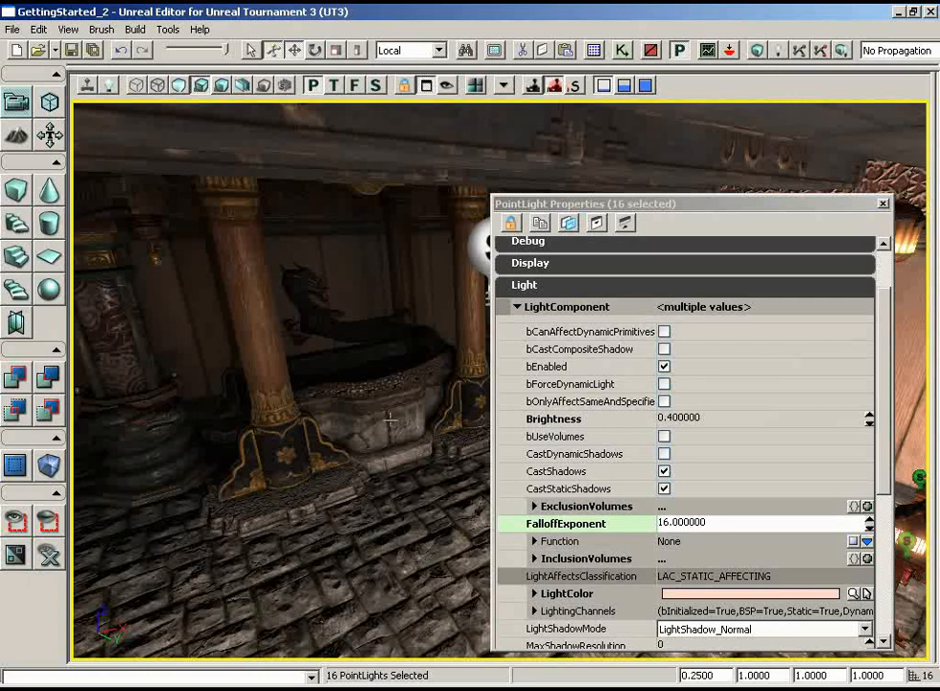
- Run Build All on the level, close the Map Check results, and inspect the rebuilt lighting around the fountain and pillars
left_click(883, 203)
left_click(841, 50)
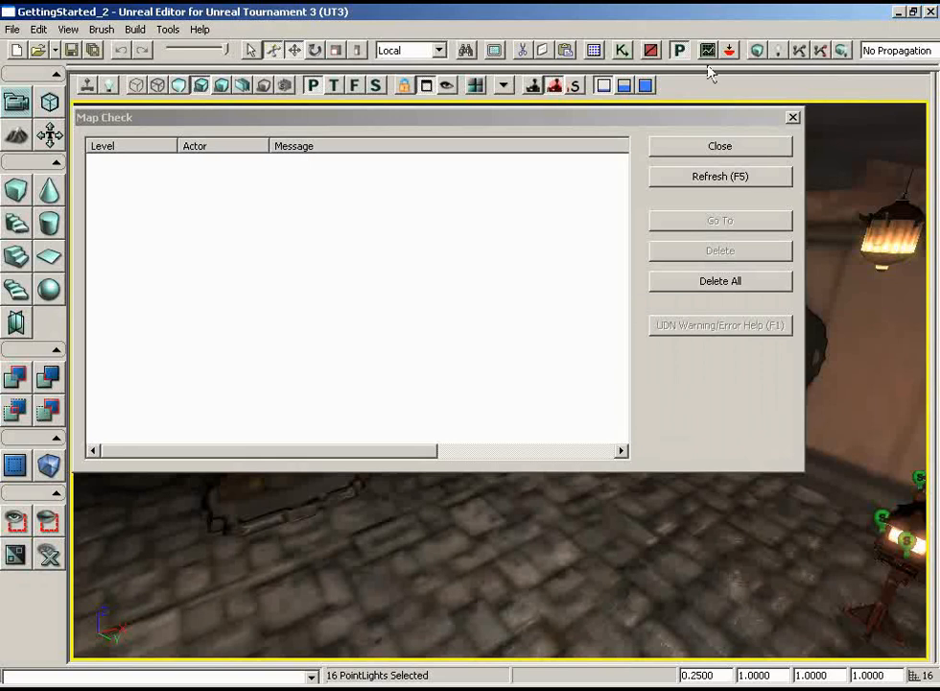
left_click(722, 151)
left_click_drag(622, 383, 522, 338)
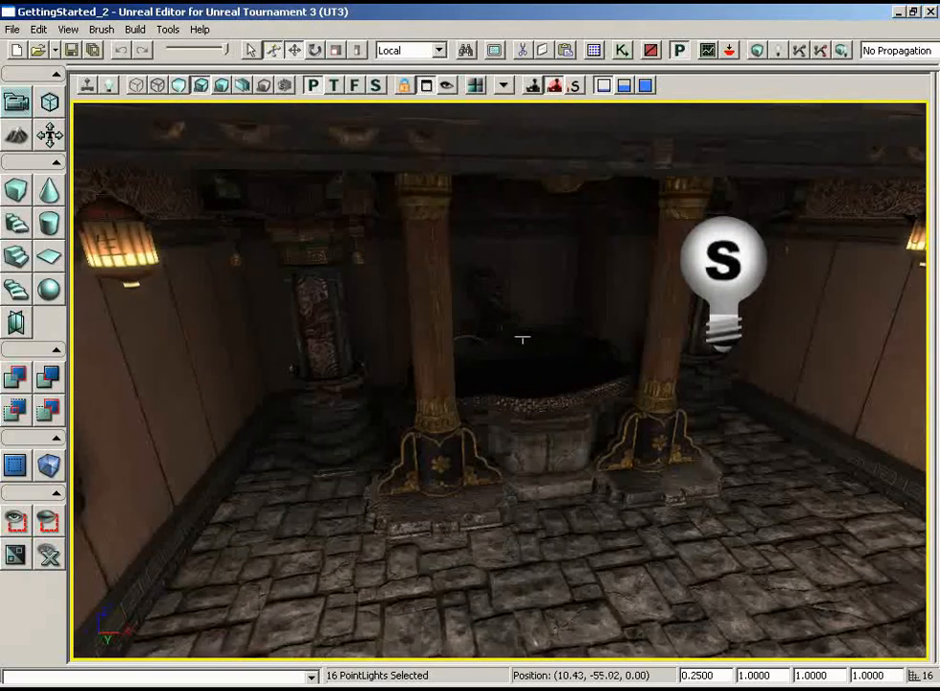
right_click_drag(522, 337, 590, 415)
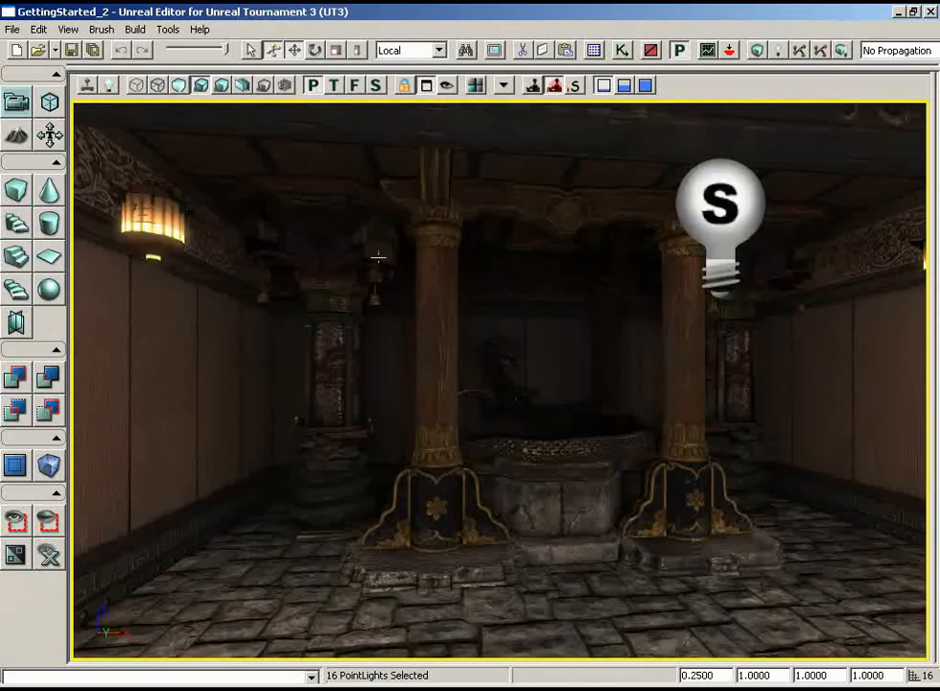
mouse_move(541, 380)
left_mouse_down()
mouse_move(793, 436)
mouse_move(781, 328)
mouse_move(556, 405)
mouse_move(525, 391)
left_mouse_up()
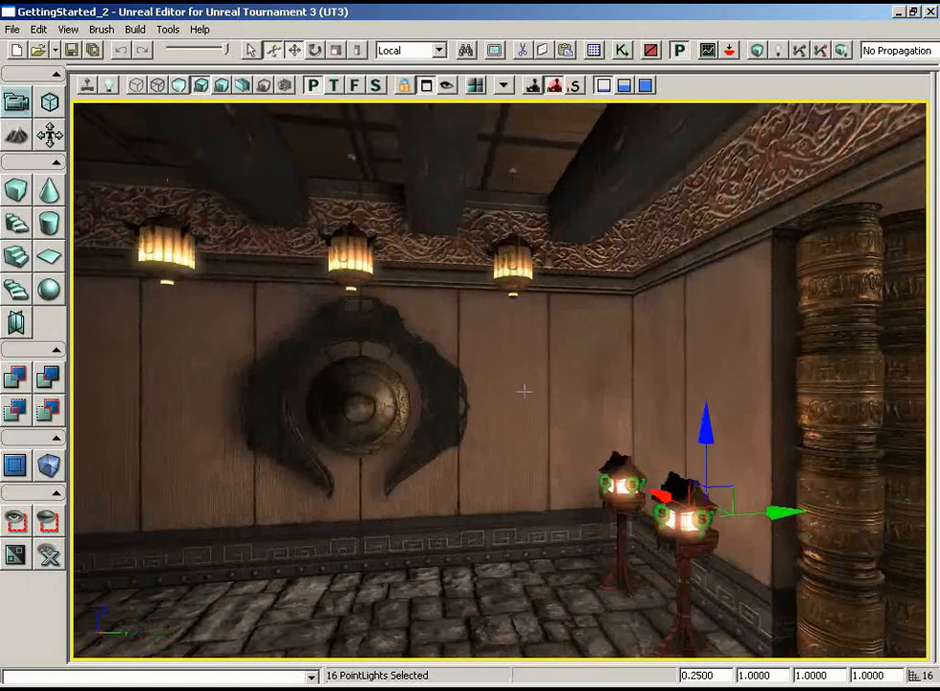
- Add a point light on the gong wall just below the hanging lantern nearest the fountain
left_click_drag(525, 392, 471, 298)
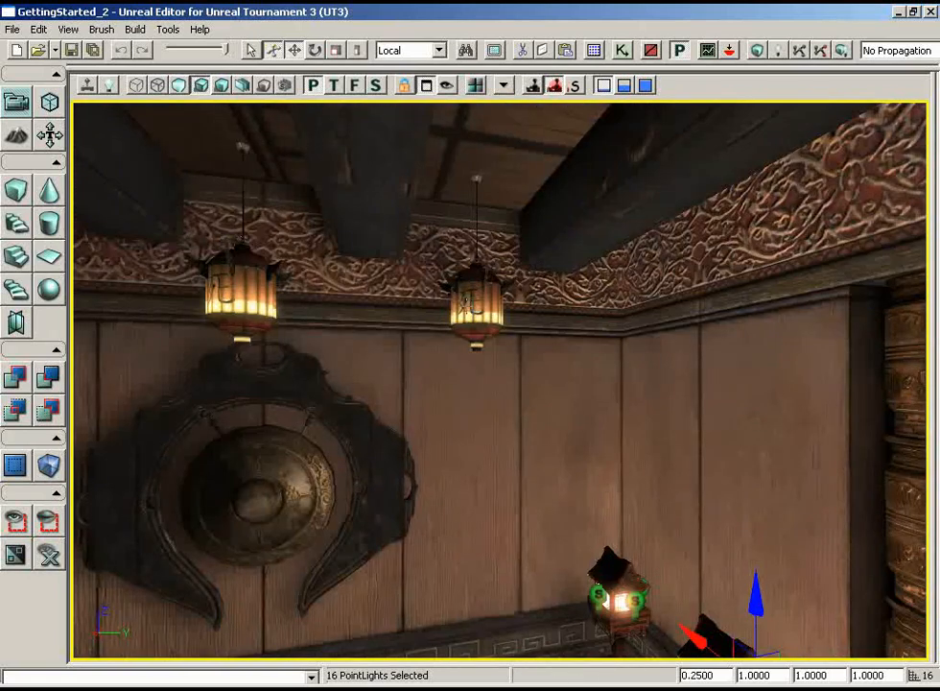
left_click_drag(396, 396, 272, 384)
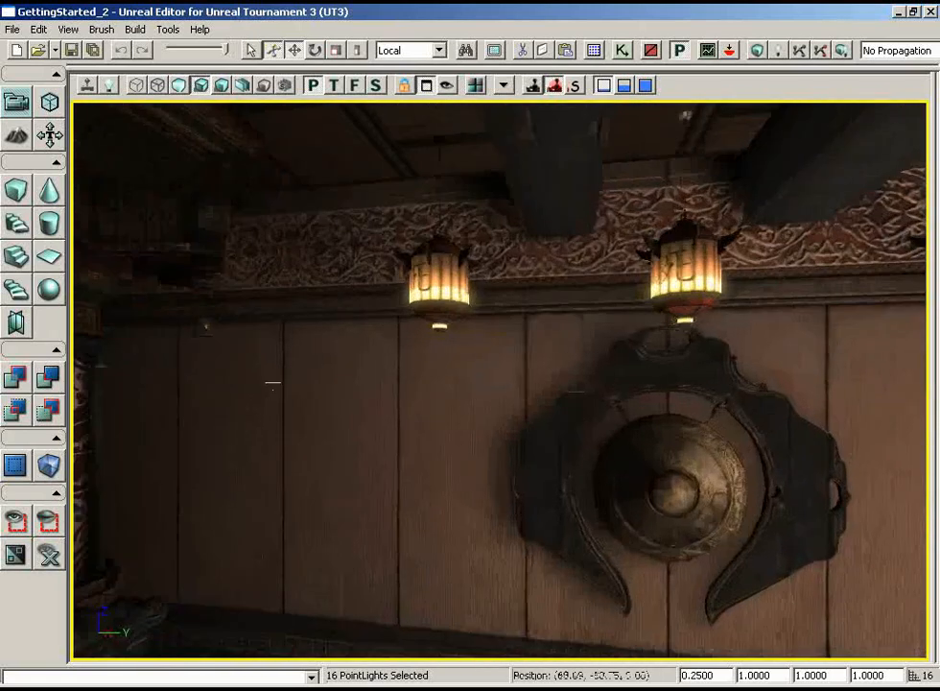
key("l")
left_click(443, 380)
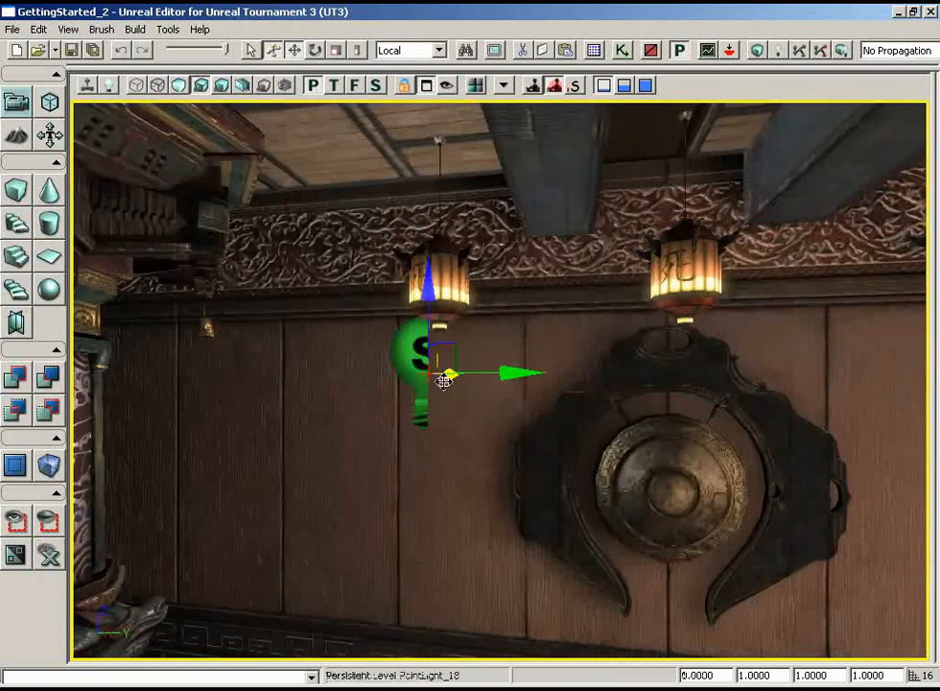
- Move the new point light out from the wall and up until it sits inside the hanging lantern
left_click_drag(522, 424, 398, 361)
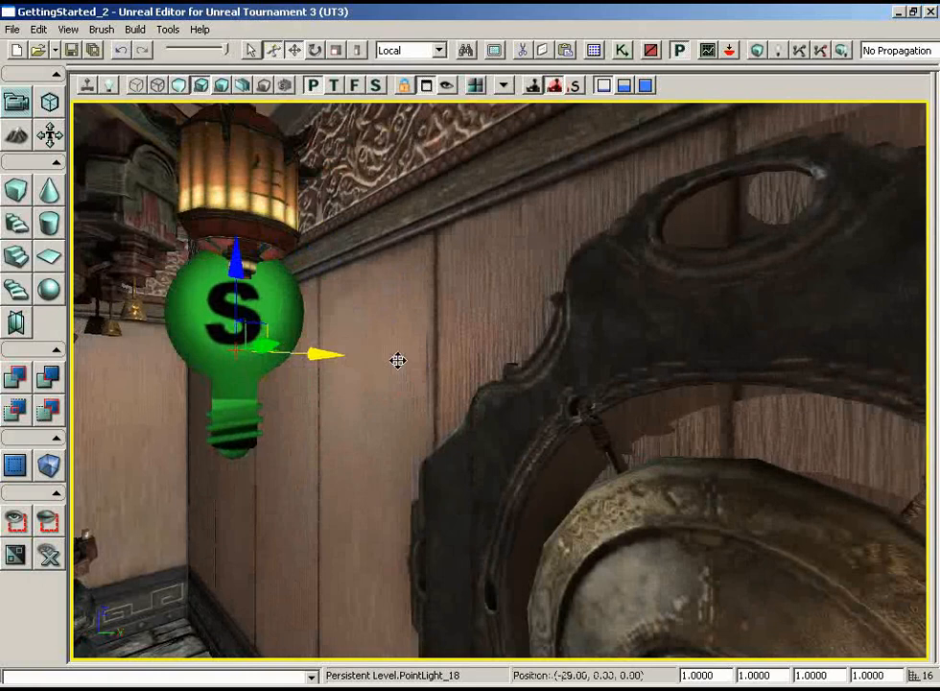
left_click_drag(523, 360, 576, 394)
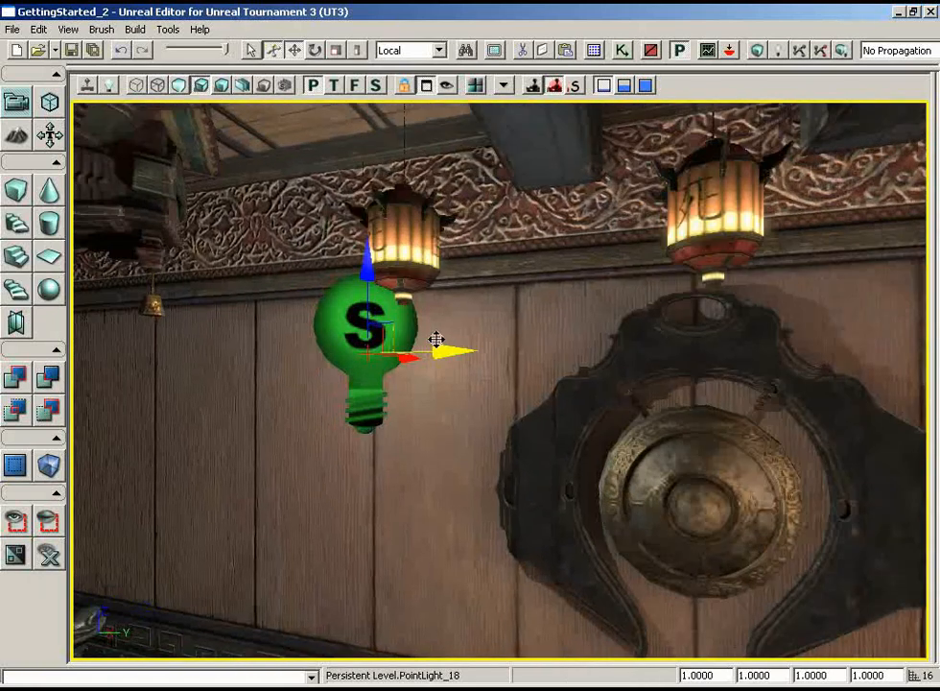
left_click_drag(437, 338, 464, 344)
left_click_drag(414, 304, 415, 256)
left_click_drag(451, 312, 481, 300)
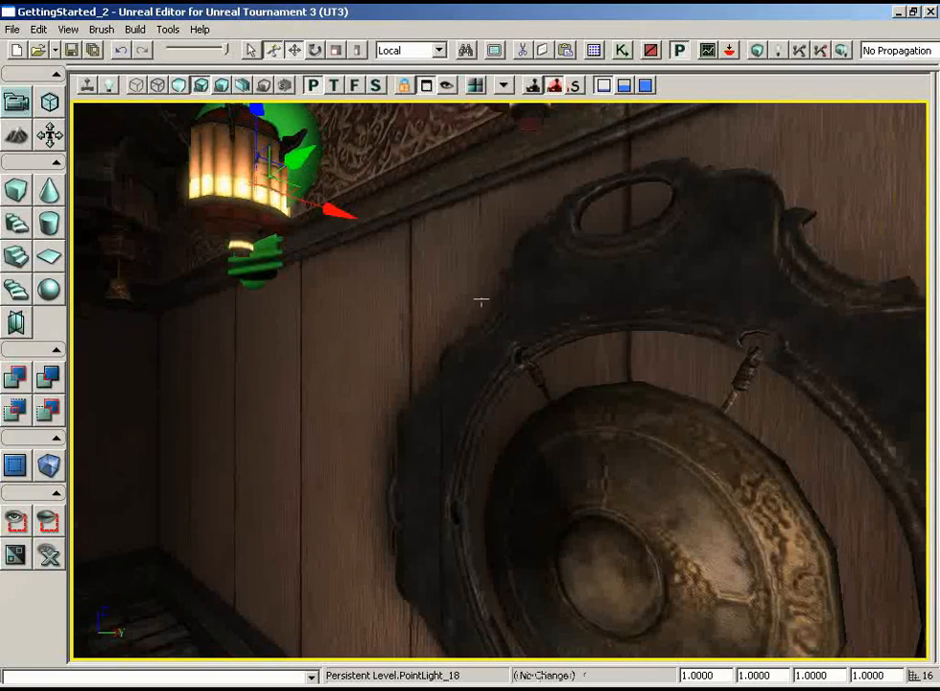
left_click_drag(342, 216, 316, 209)
left_click_drag(331, 216, 364, 171)
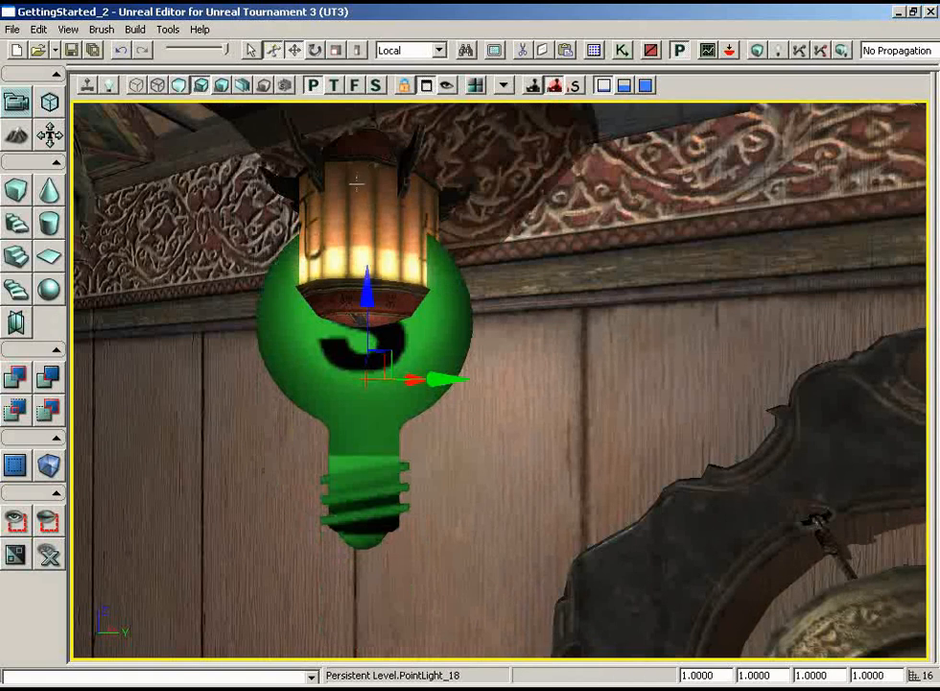
mouse_move(363, 291)
left_mouse_down()
mouse_move(362, 269)
mouse_move(363, 290)
left_mouse_up()
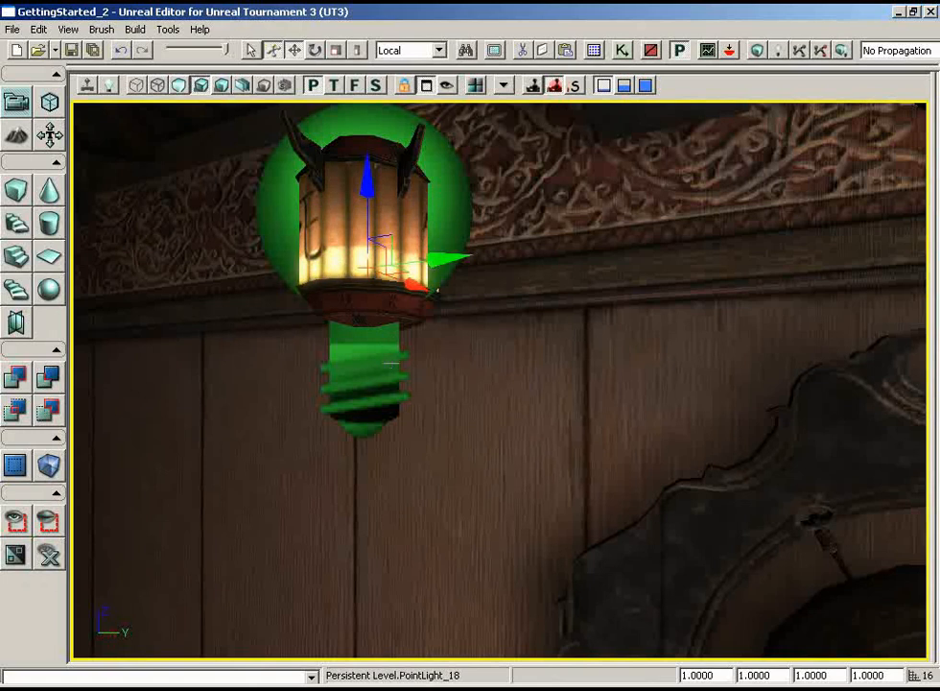
- Turn off CastShadow for the hanging lantern mesh that surrounds the new point light
right_click_drag(706, 528, 928, 658)
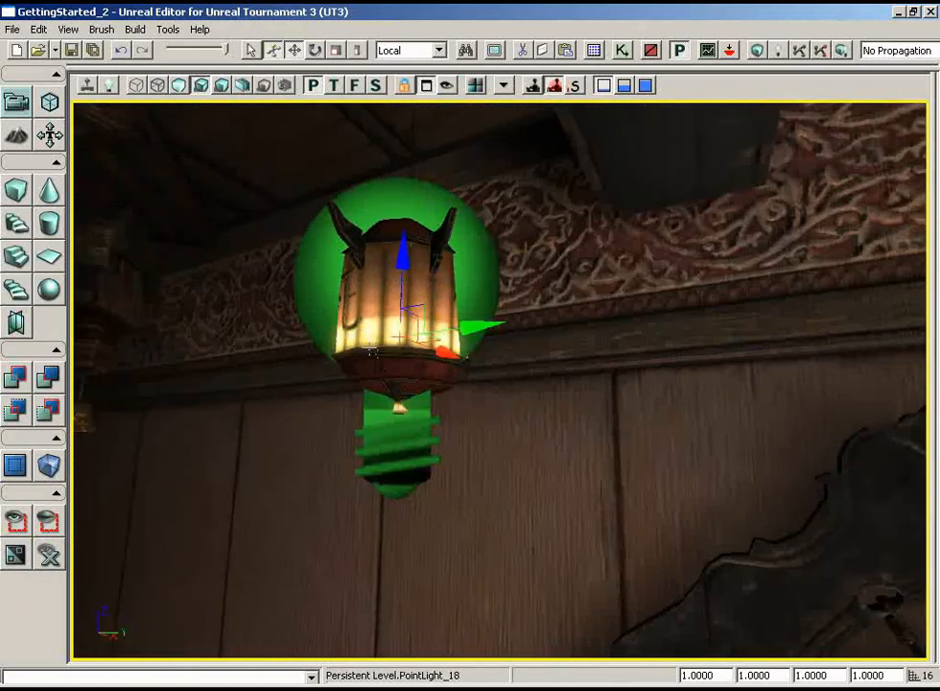
left_click(370, 345)
double_click(370, 353)
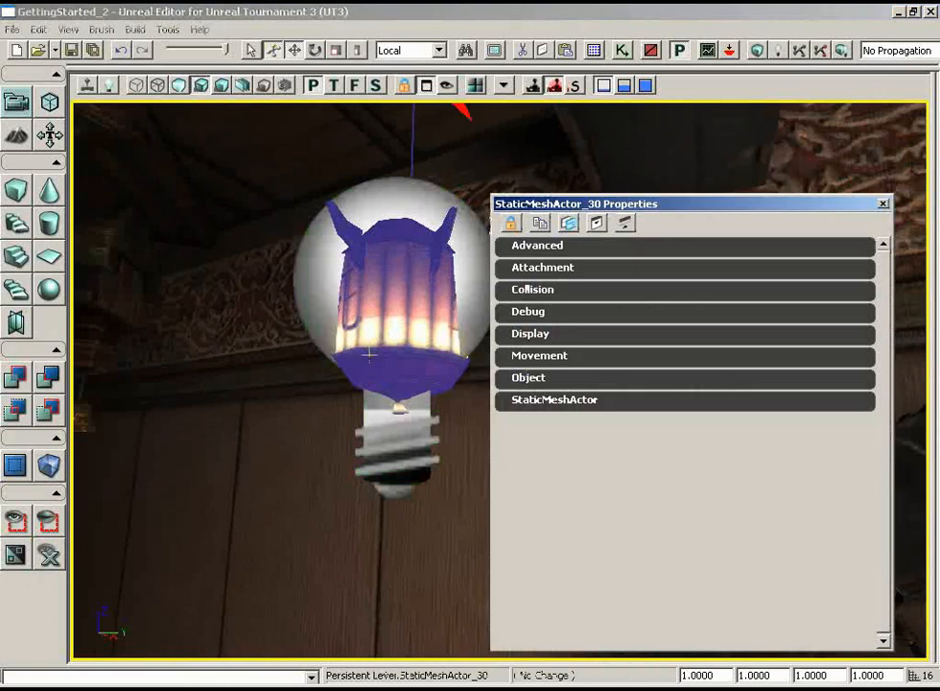
left_click(525, 407)
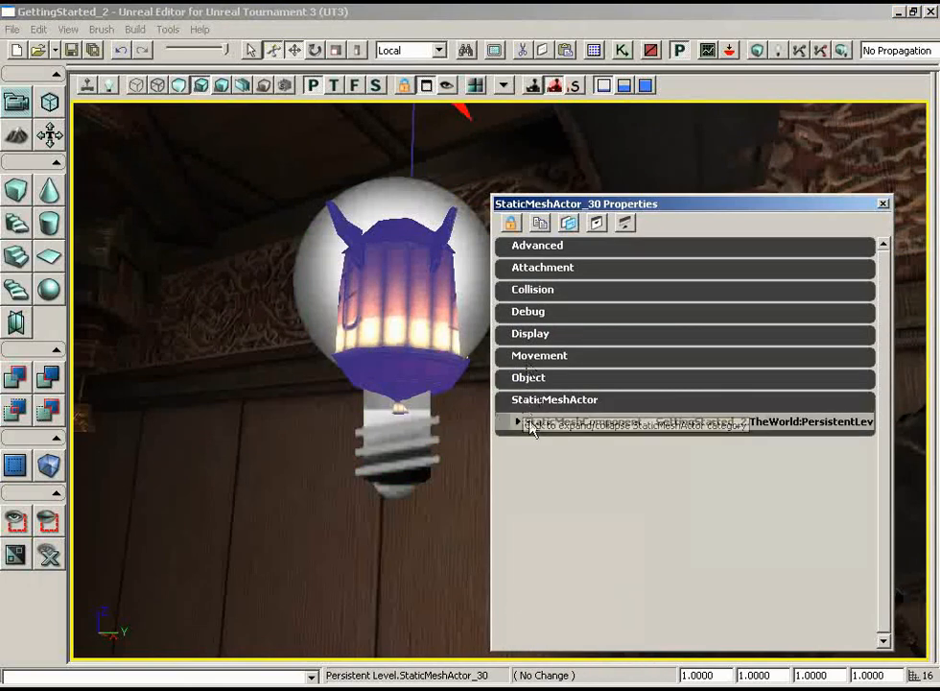
left_click(528, 425)
left_click_drag(891, 373, 880, 430)
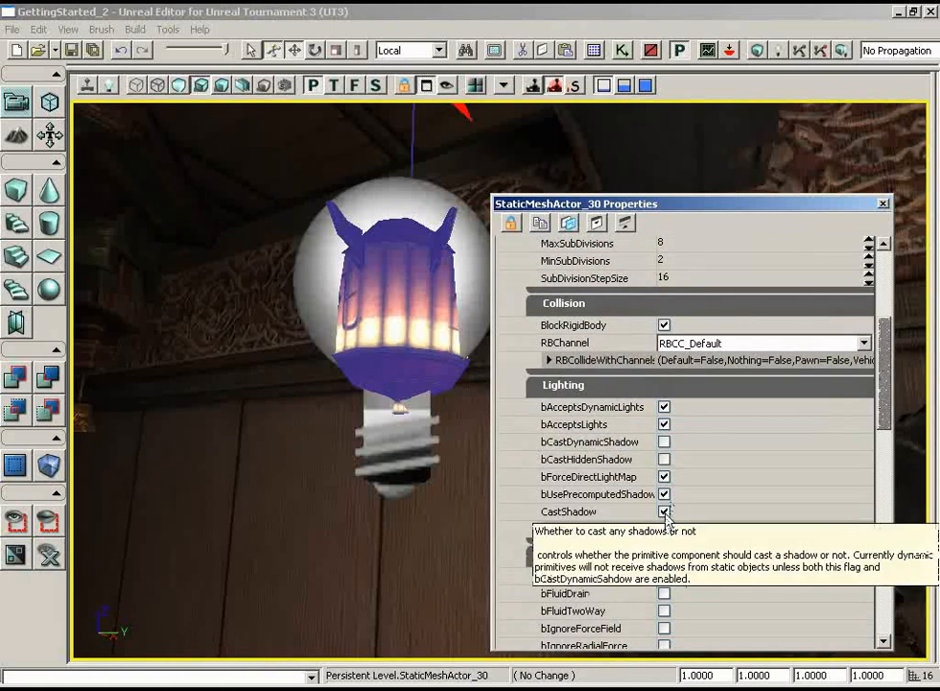
left_click(664, 512)
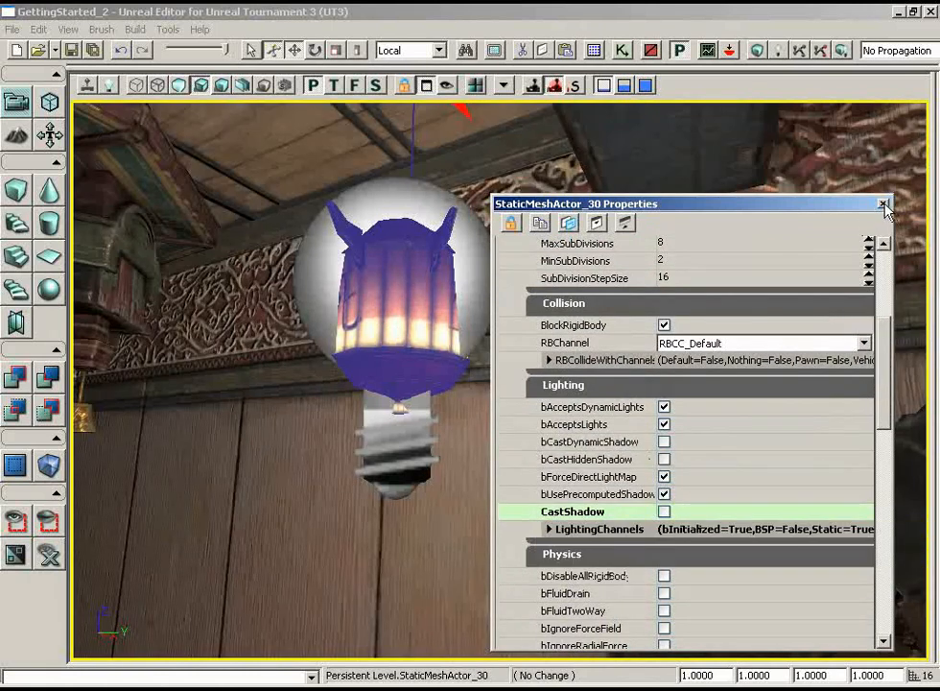
- Open the properties of the point light inside the lantern and view its LightColor in the colour picker
left_click(403, 205)
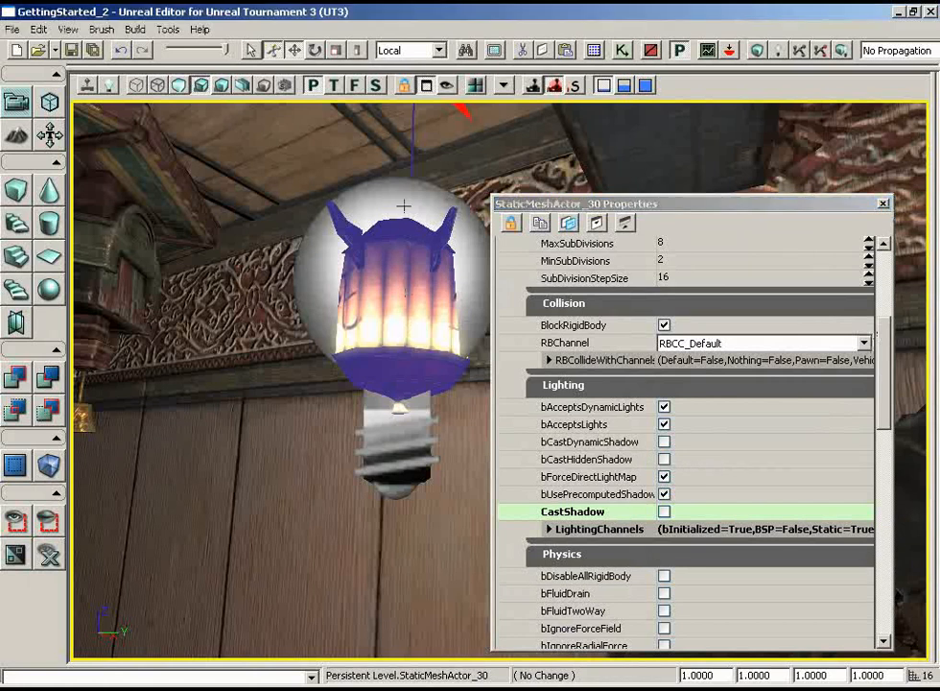
left_click(403, 206)
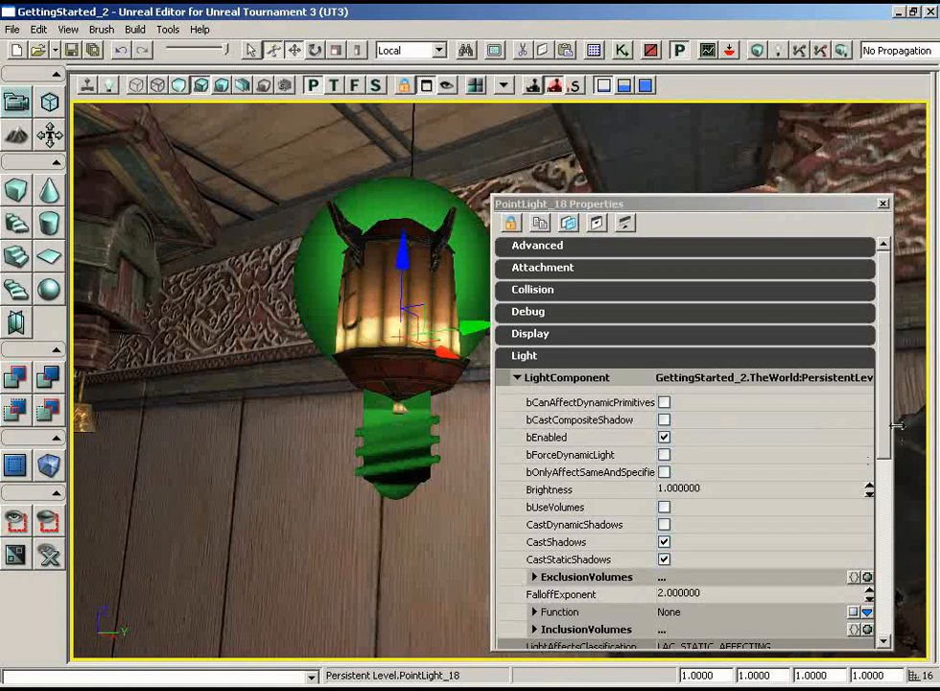
scroll(888, 433, "down", 4)
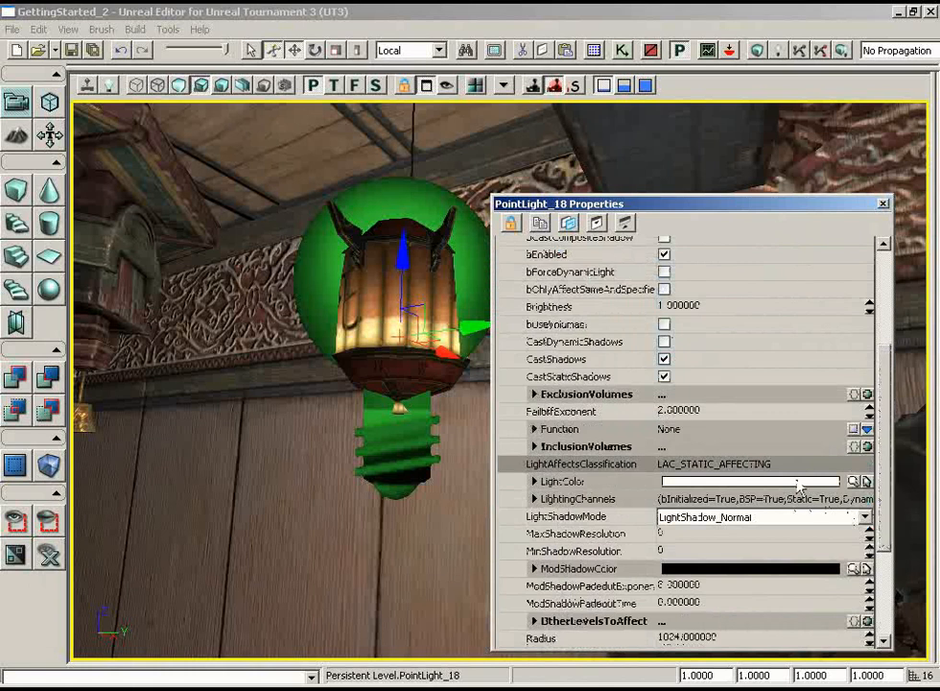
left_click(852, 482)
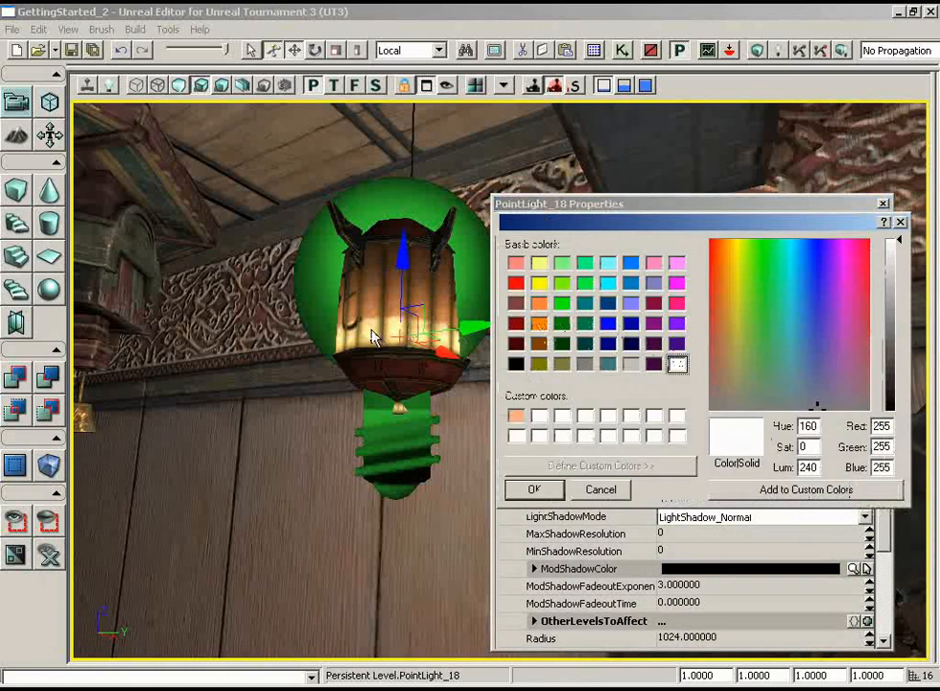
left_click(902, 223)
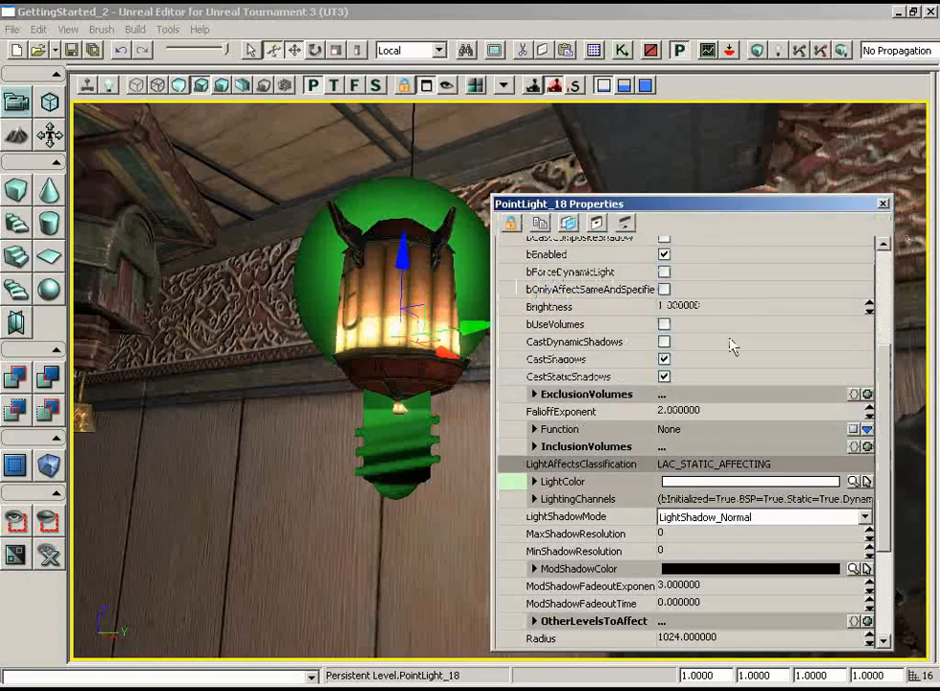
- Sample the point light's ModShadowColor from the lantern's glowing panel
left_click(866, 568)
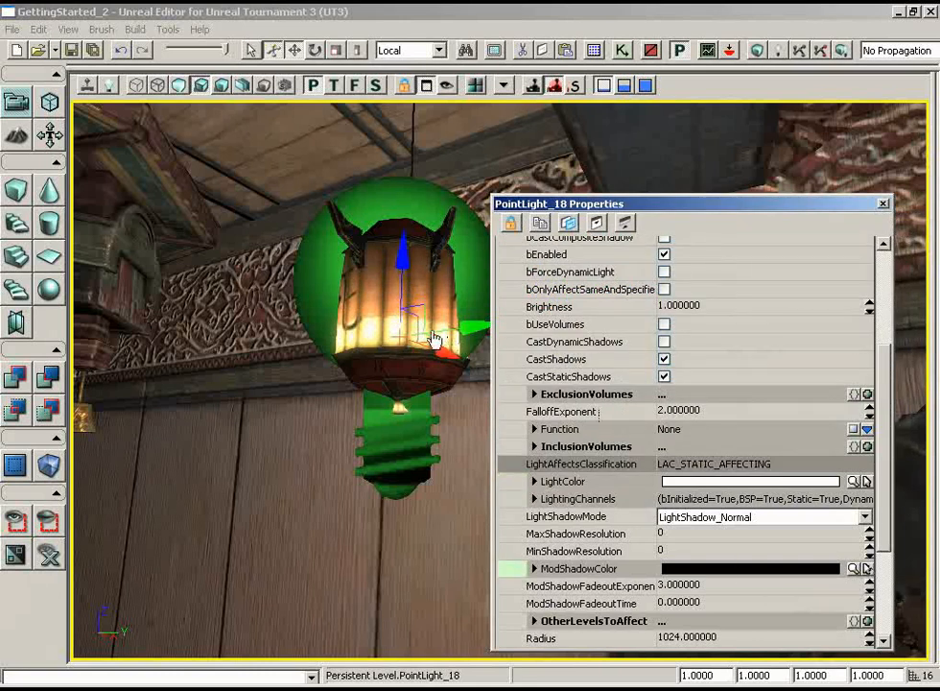
left_click(370, 309)
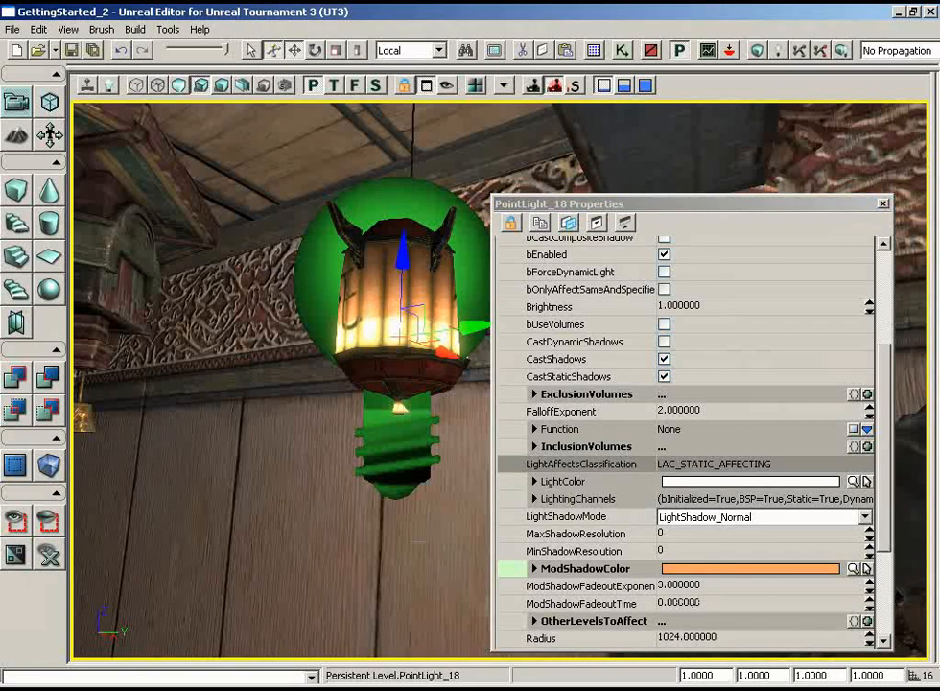
mouse_move(374, 288)
left_mouse_down()
mouse_move(374, 333)
mouse_move(374, 302)
left_mouse_up()
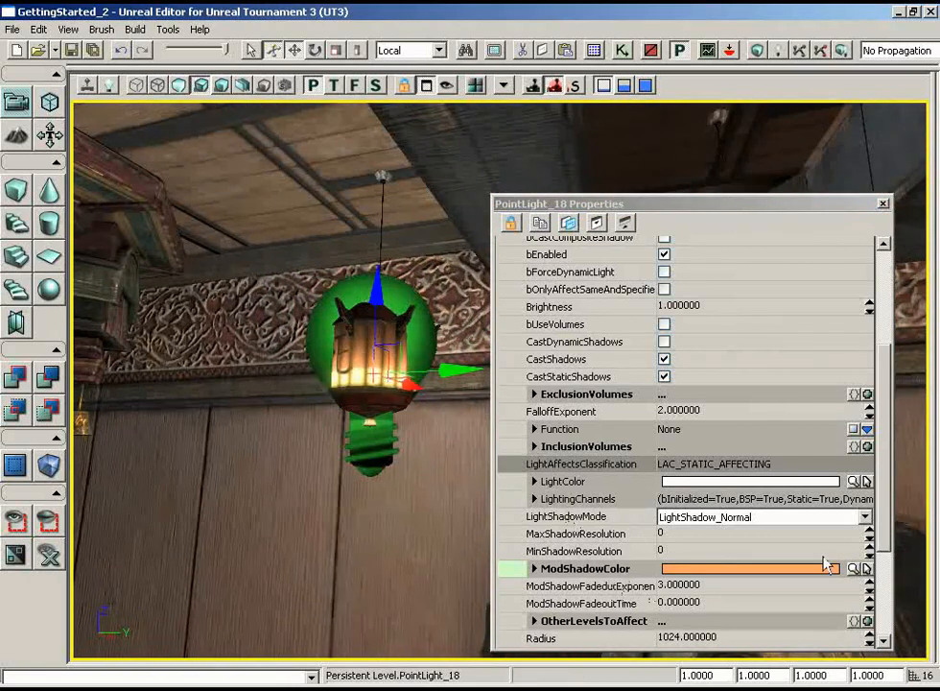
- Sample the point light's LightColor from the lantern's warm glow and reset its ModShadowColor to black
left_click(867, 482)
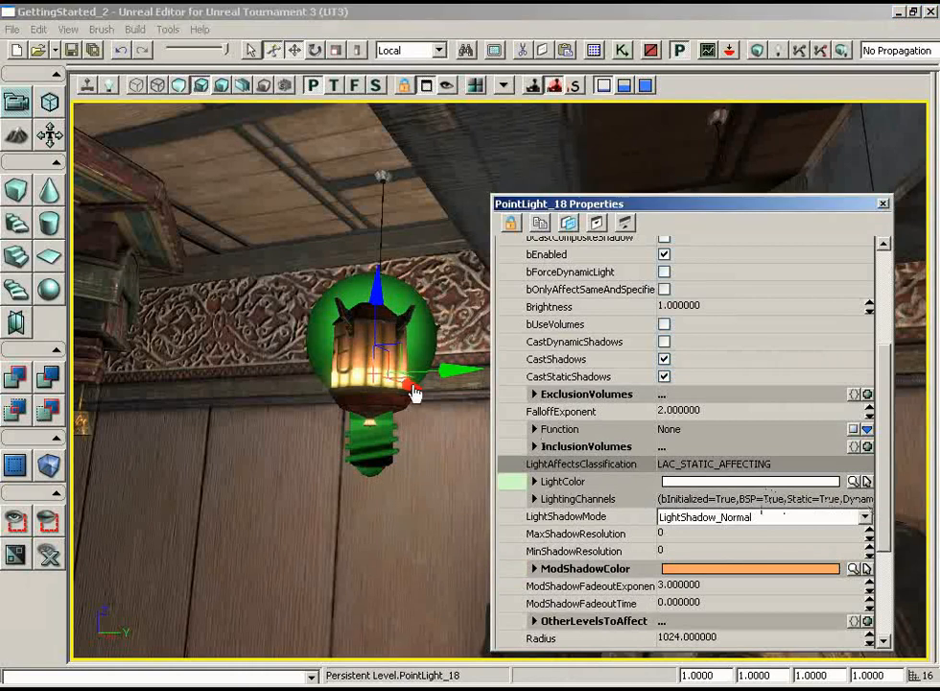
left_click(362, 369)
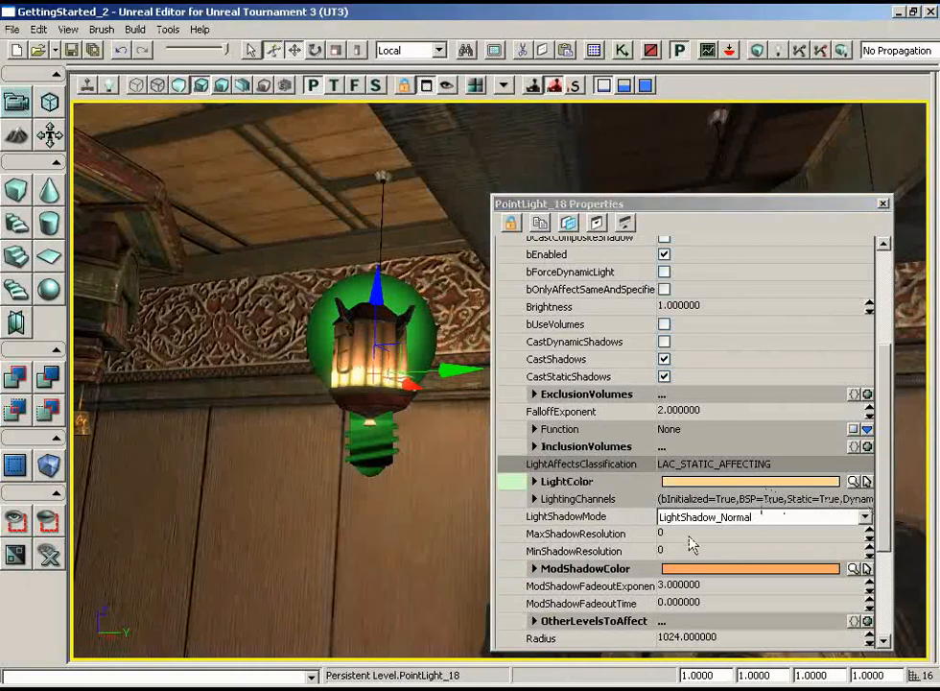
left_click(854, 568)
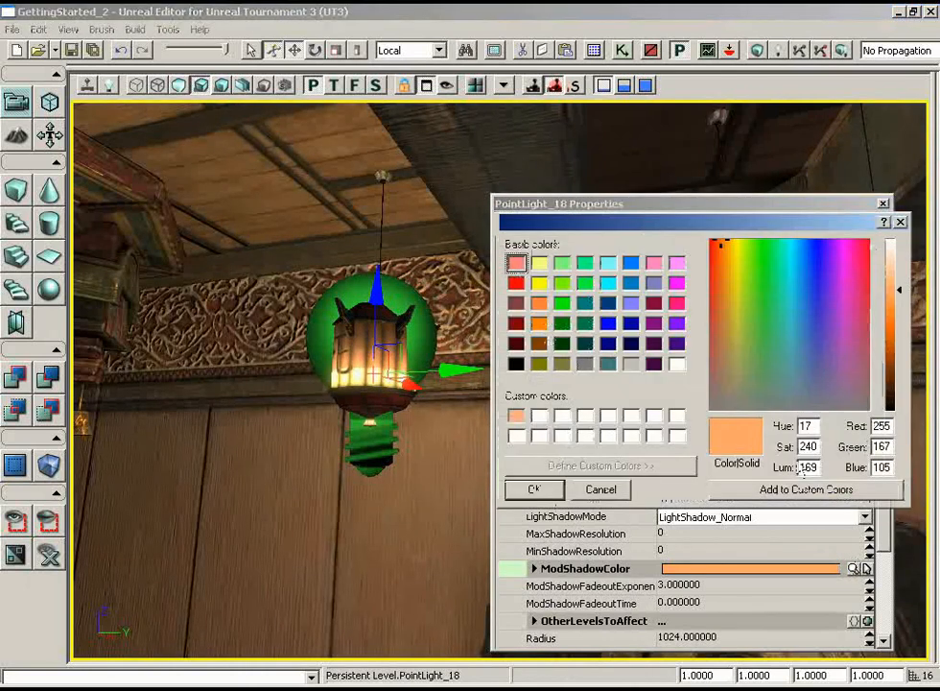
left_click(513, 364)
left_click(534, 490)
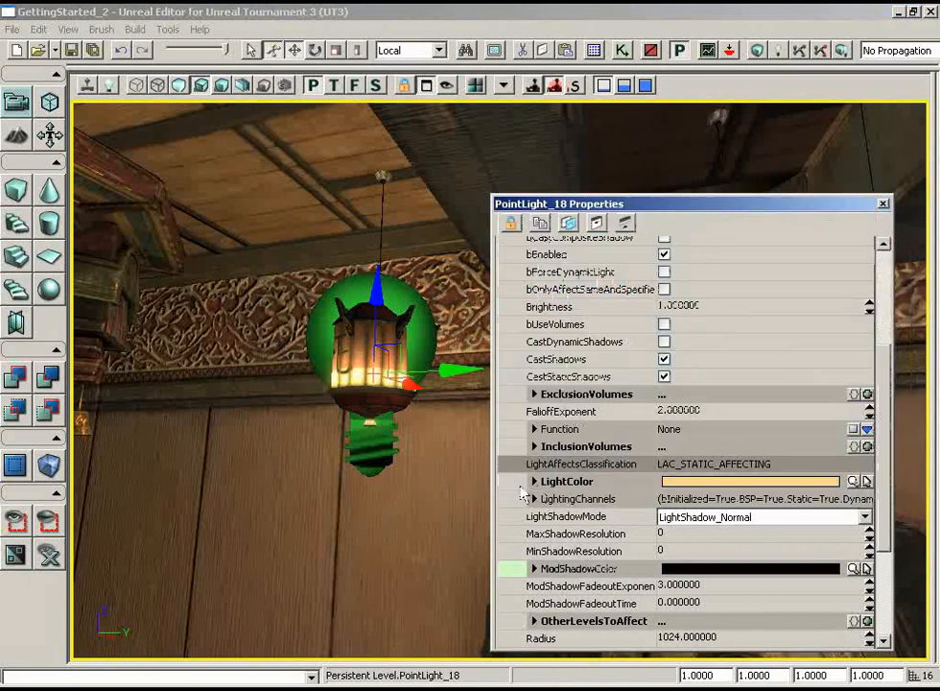
- Set the Radius of the lantern's point light to 512
left_click_drag(405, 474, 432, 447)
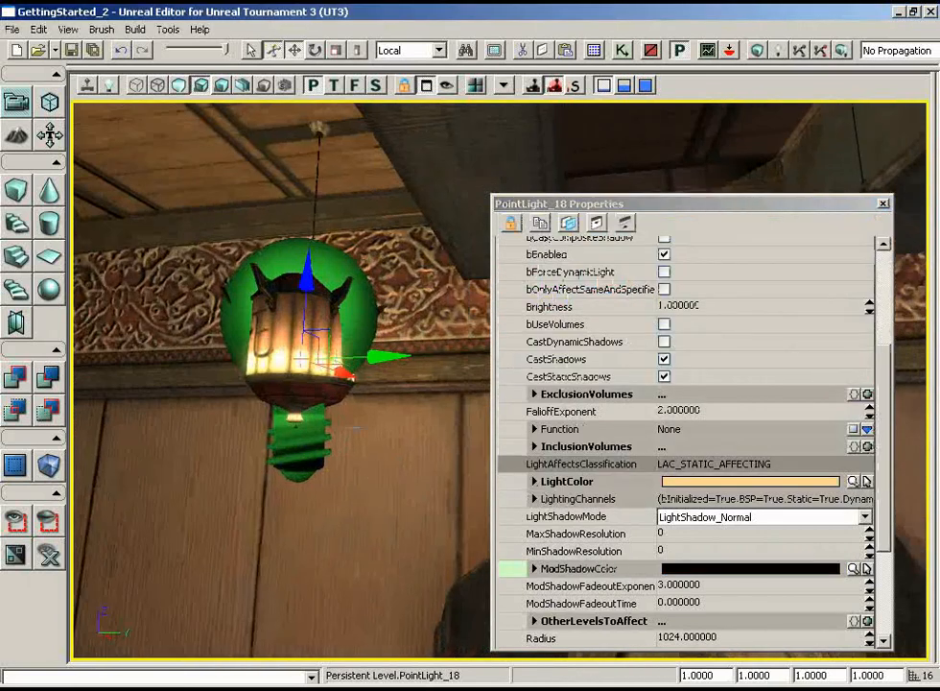
right_click_drag(392, 442, 353, 472)
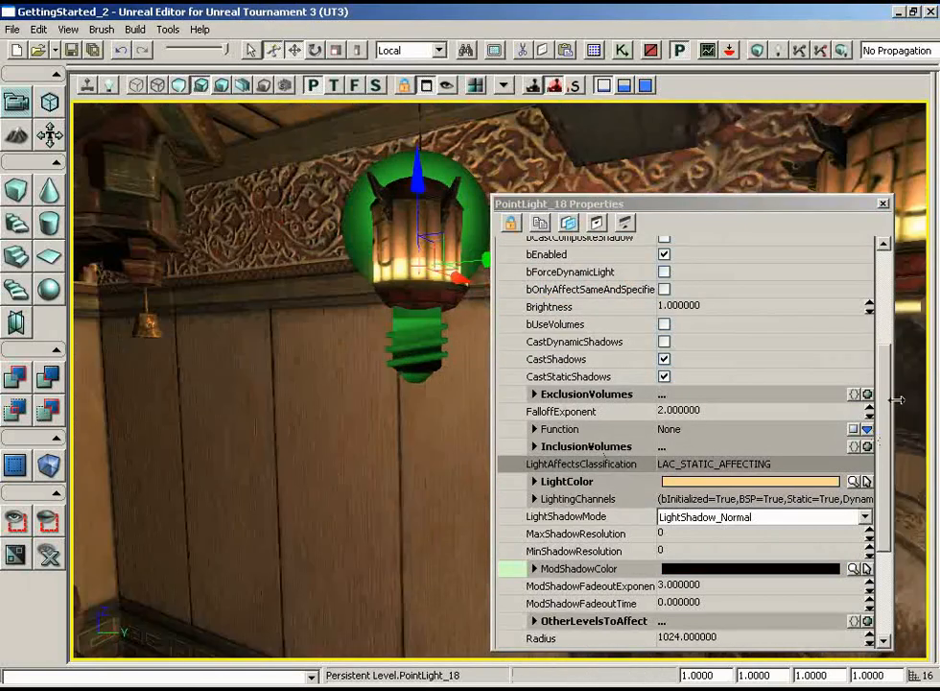
left_click_drag(888, 405, 888, 455)
left_click(687, 475)
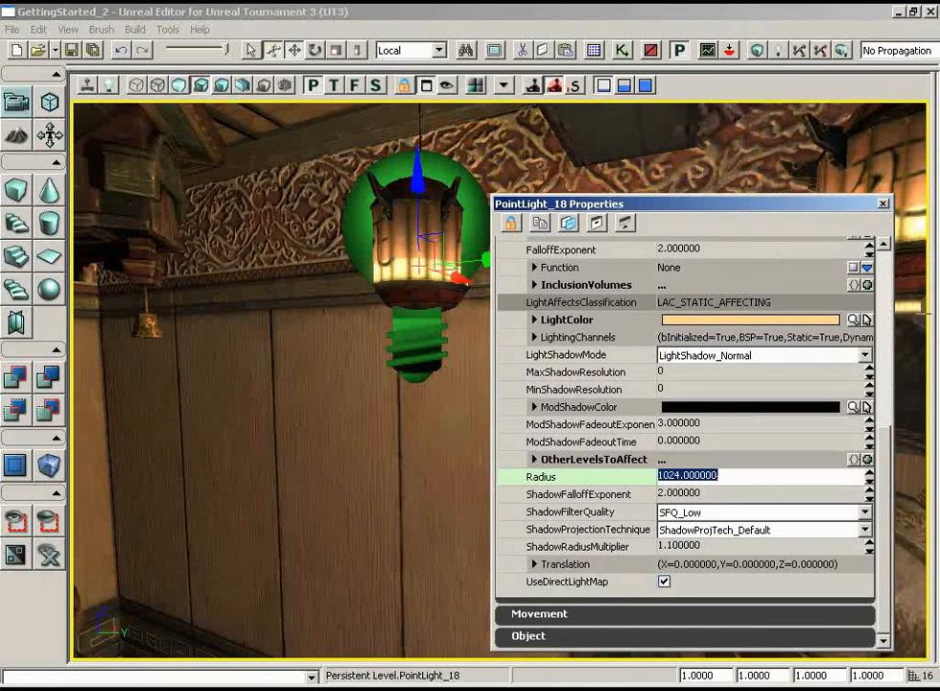
type("512")
key("Return")
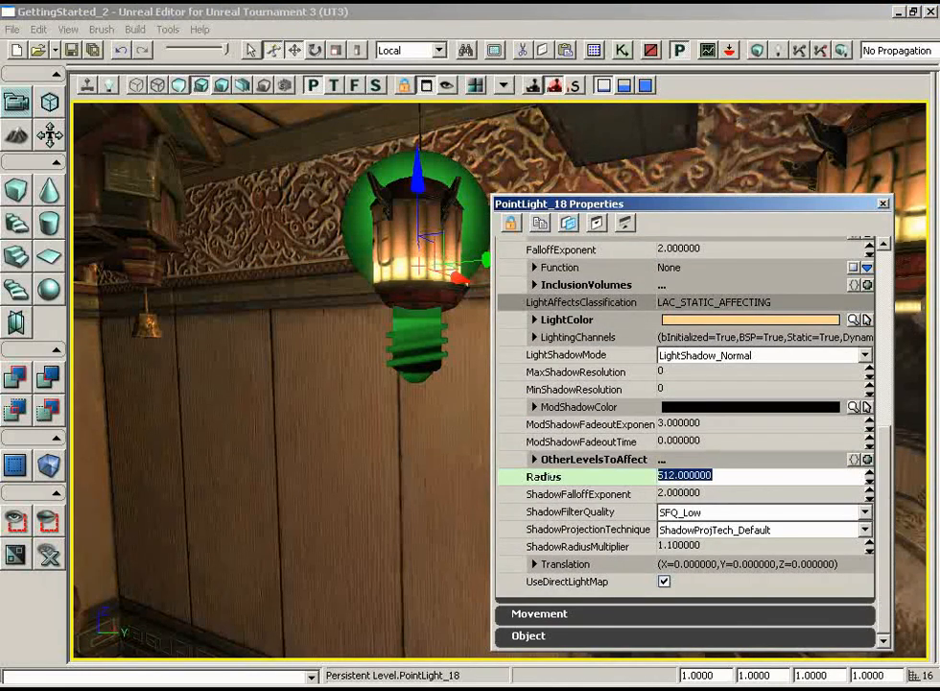
- Examine the point light's radius sphere from outside the room and its effect around the lantern
left_click_drag(300, 431, 326, 585)
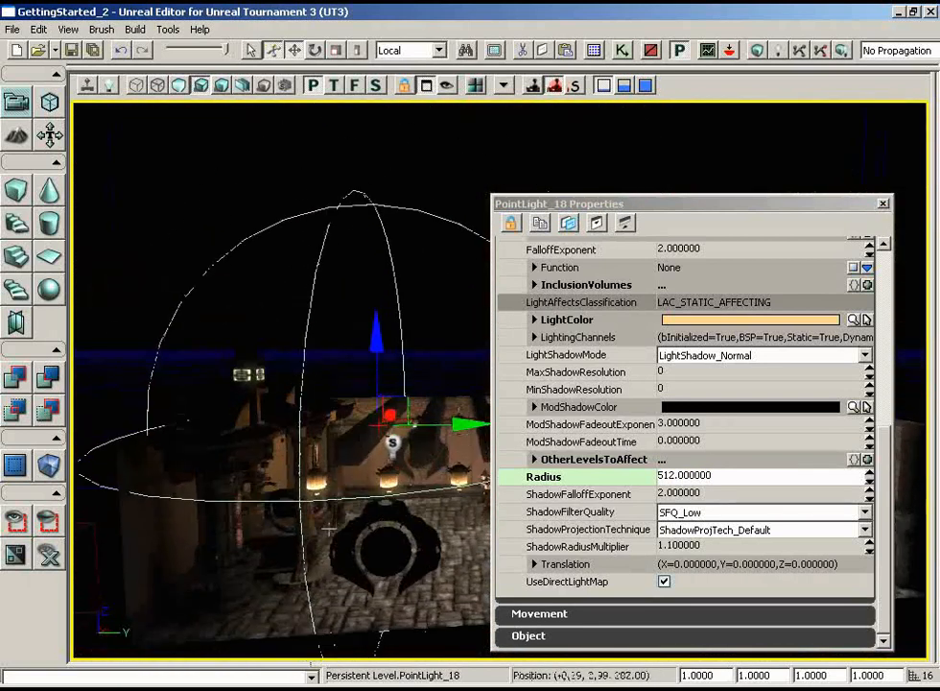
right_click_drag(327, 585, 324, 644)
left_click_drag(325, 644, 301, 393)
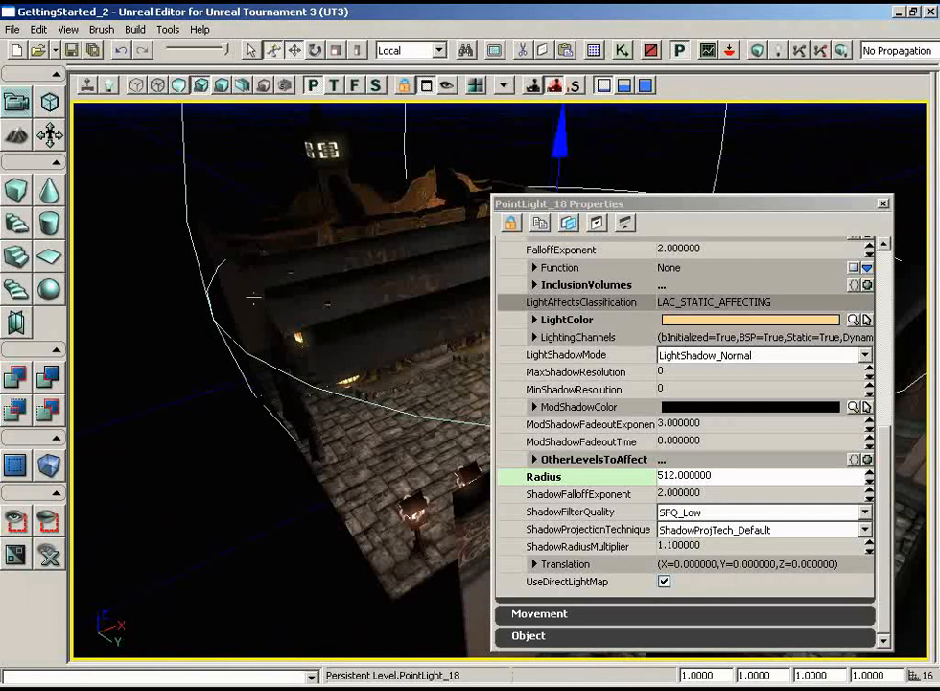
left_click_drag(330, 420, 296, 160)
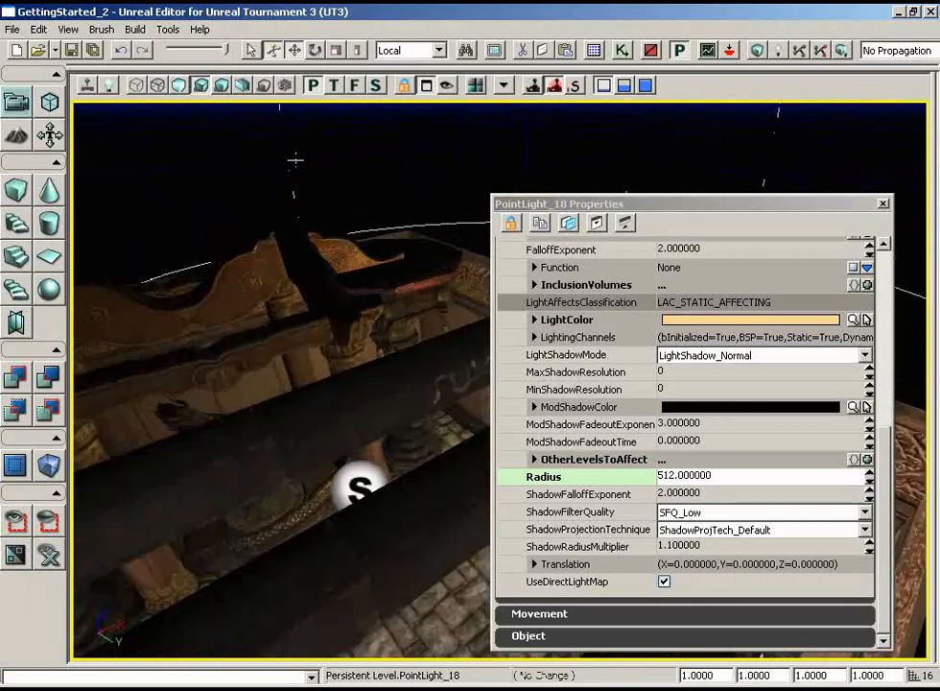
right_click_drag(295, 160, 280, 286)
left_click_drag(280, 286, 352, 185)
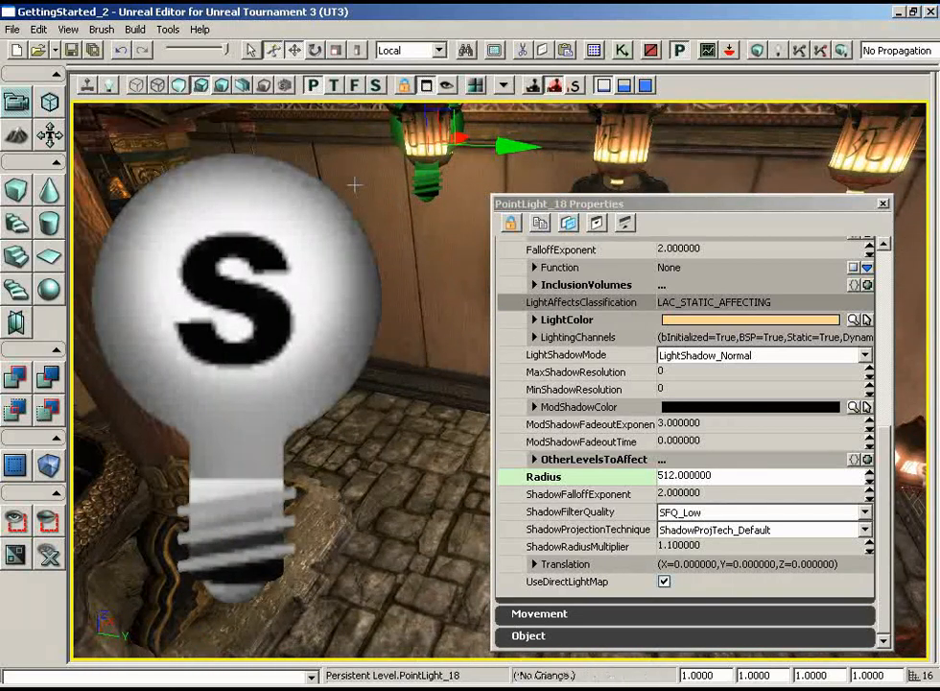
right_click_drag(352, 185, 353, 144)
- Set the point light's FalloffExponent to 4, check the lighting around the lantern, and close its properties
left_click(691, 423)
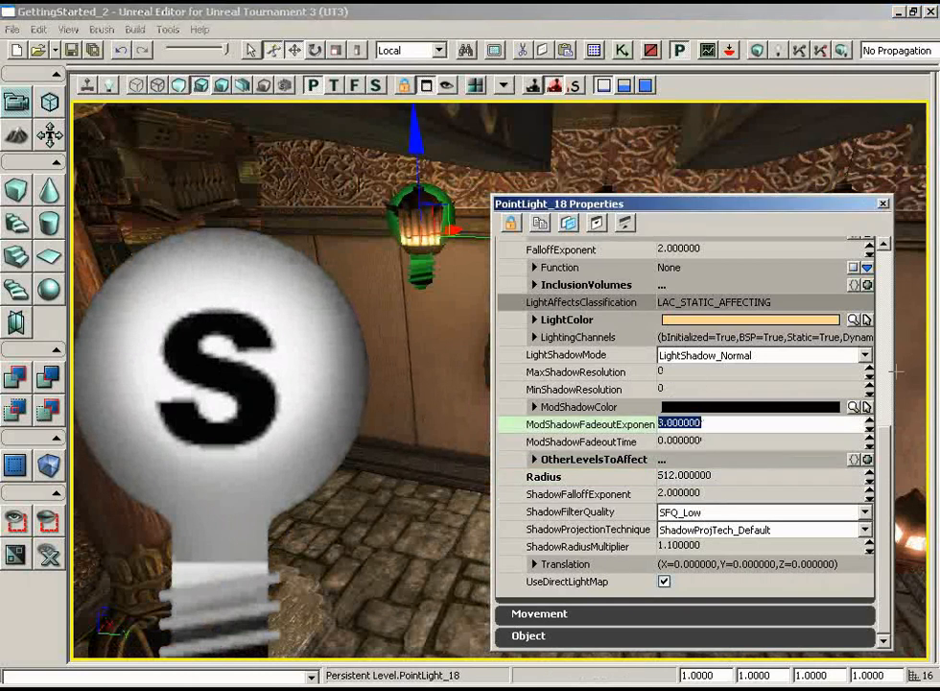
scroll(679, 336, "up", 3)
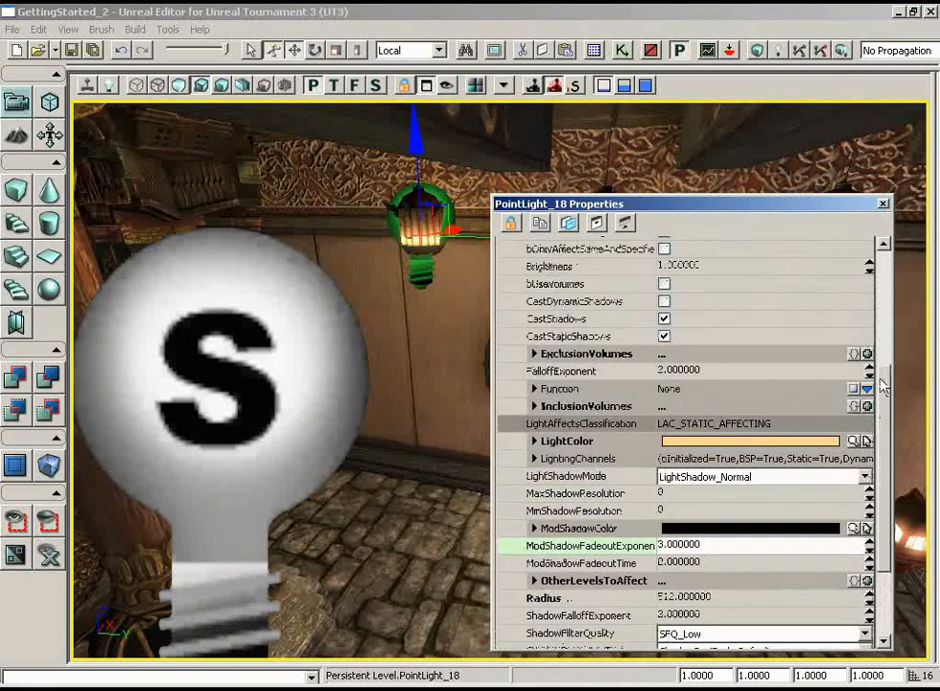
left_click(687, 371)
mouse_move(424, 428)
left_mouse_down()
mouse_move(424, 394)
mouse_move(413, 428)
left_mouse_up()
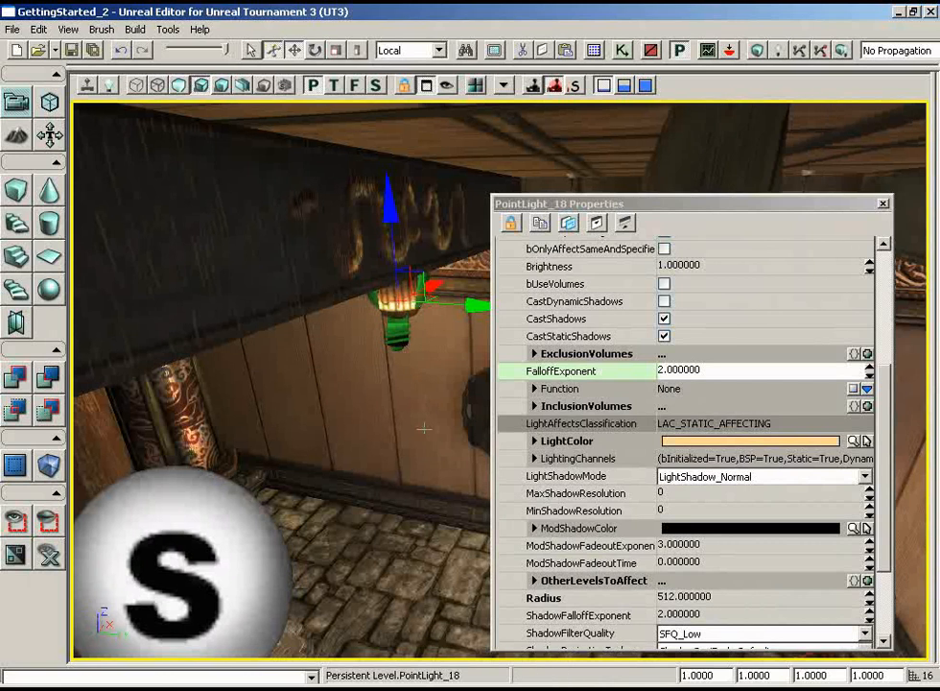
left_click(719, 371)
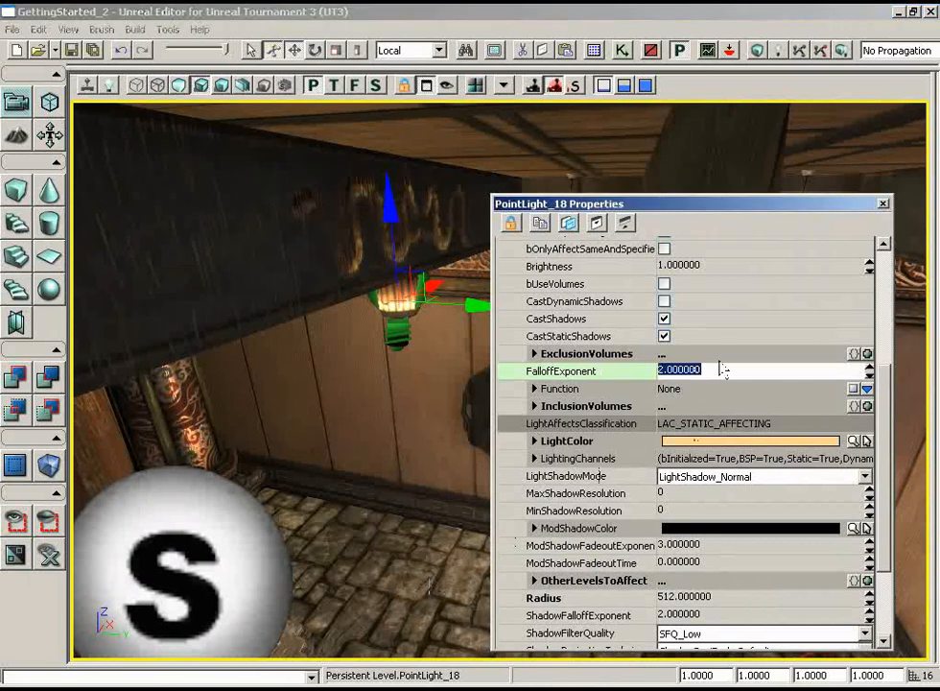
type("4")
key("Return")
left_click_drag(392, 422, 392, 395)
right_click_drag(388, 438, 388, 411)
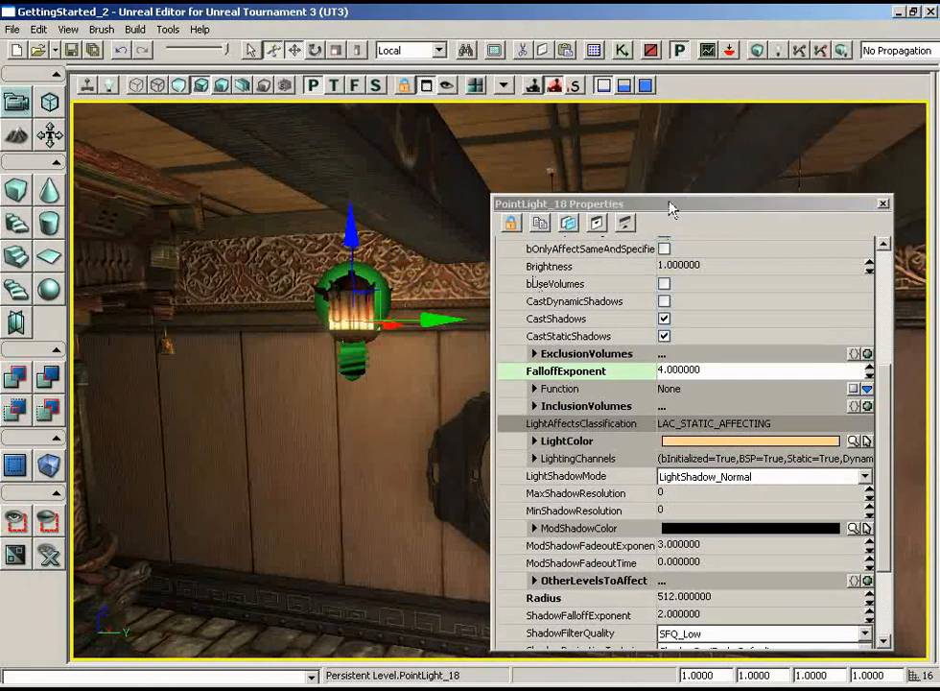
left_click_drag(671, 205, 562, 363)
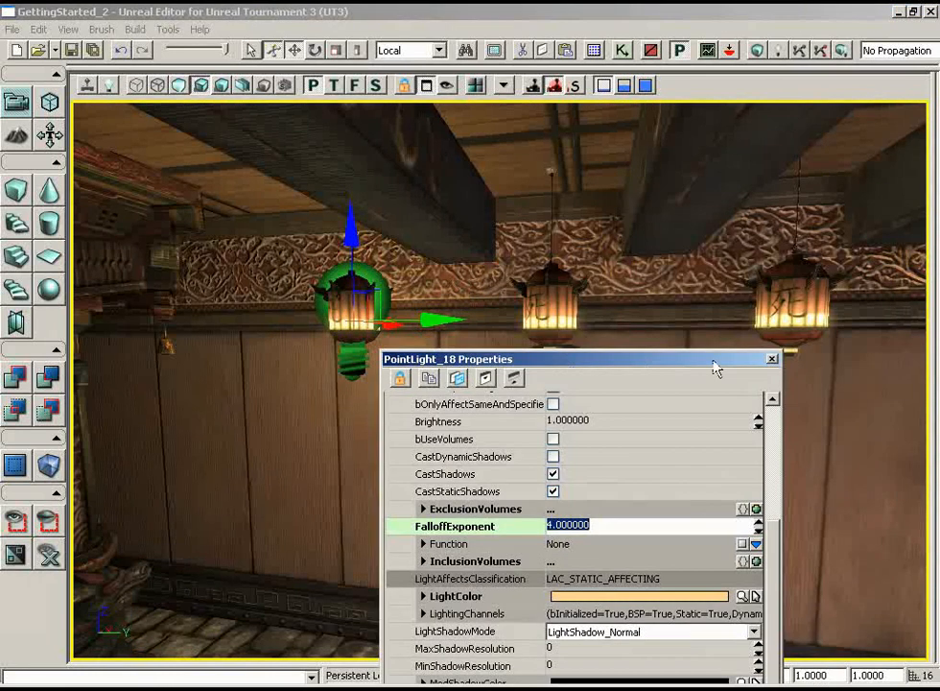
left_click(773, 359)
- Disable CastShadow on the five hanging lantern meshes along both walls of the room and close their properties
left_click(548, 298)
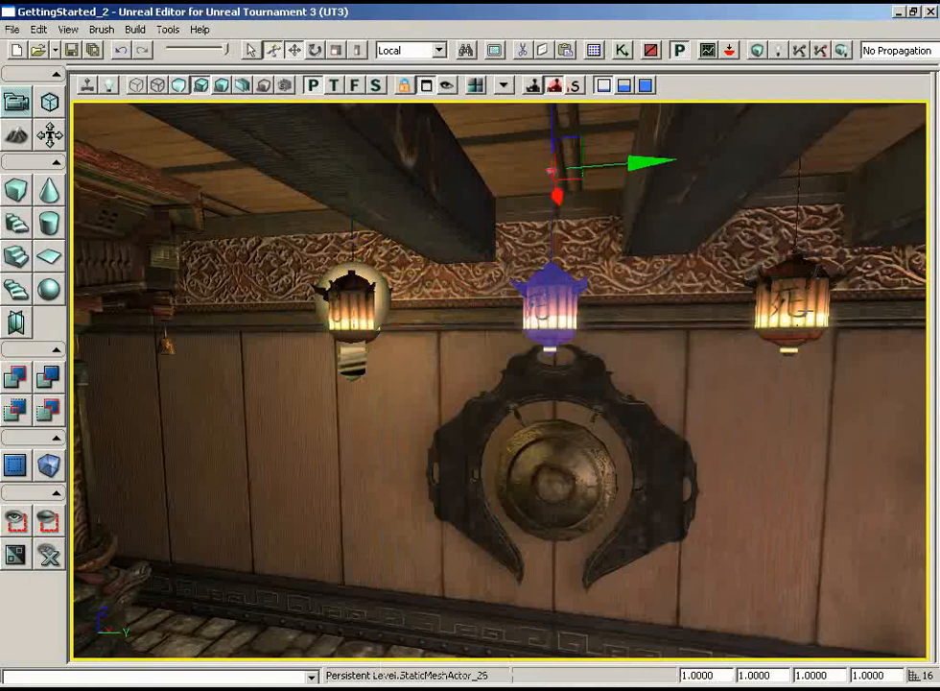
left_click(797, 324, "ctrl")
mouse_move(546, 484)
right_mouse_down()
mouse_move(926, 474)
mouse_move(546, 484)
right_mouse_up()
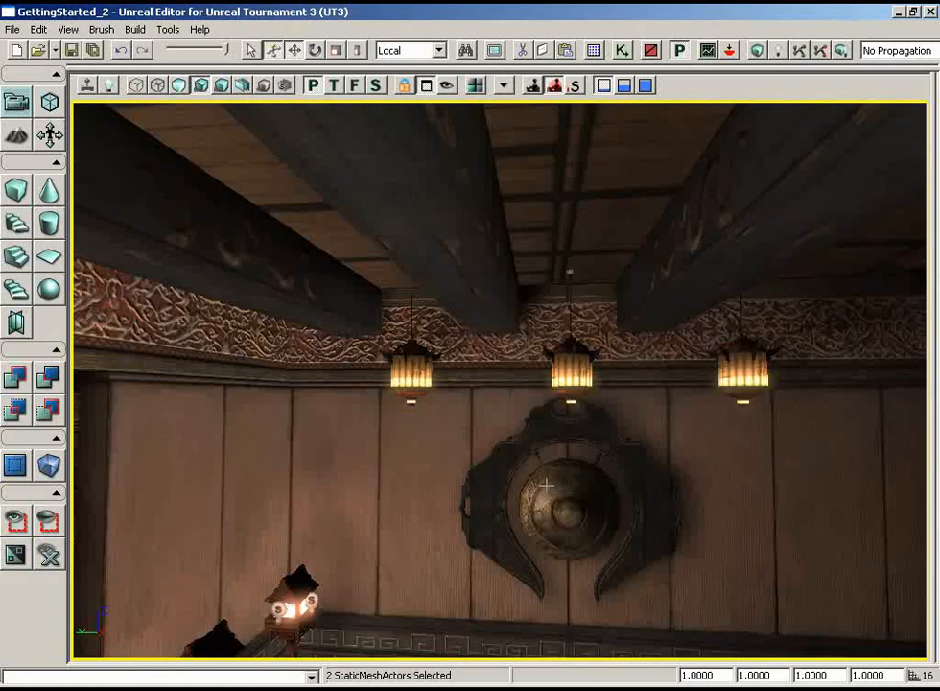
left_click(411, 370, "ctrl")
left_click(571, 370, "ctrl")
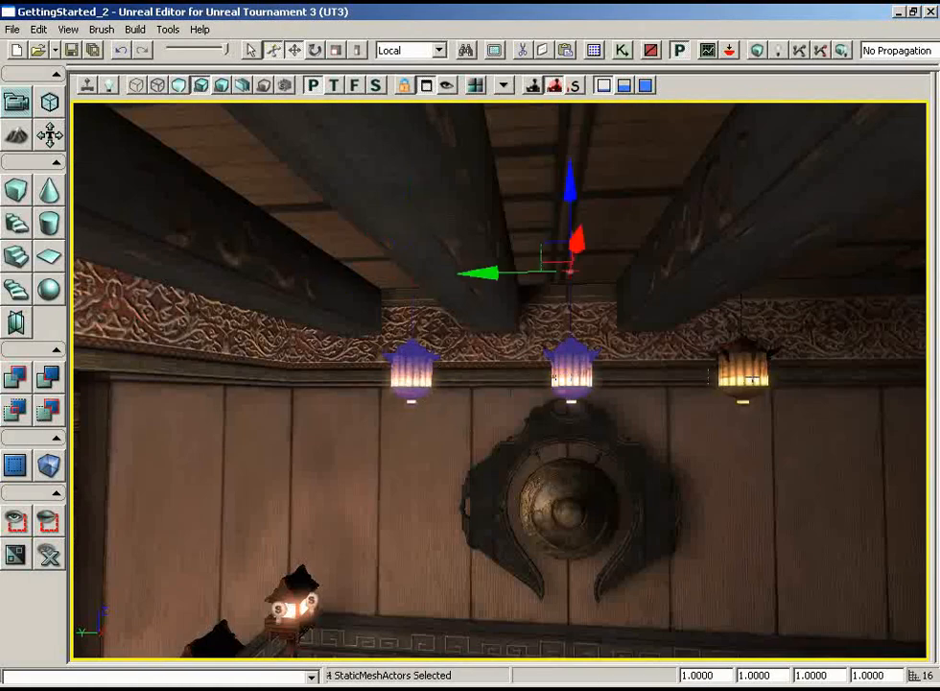
left_click(750, 379, "ctrl")
key("F4")
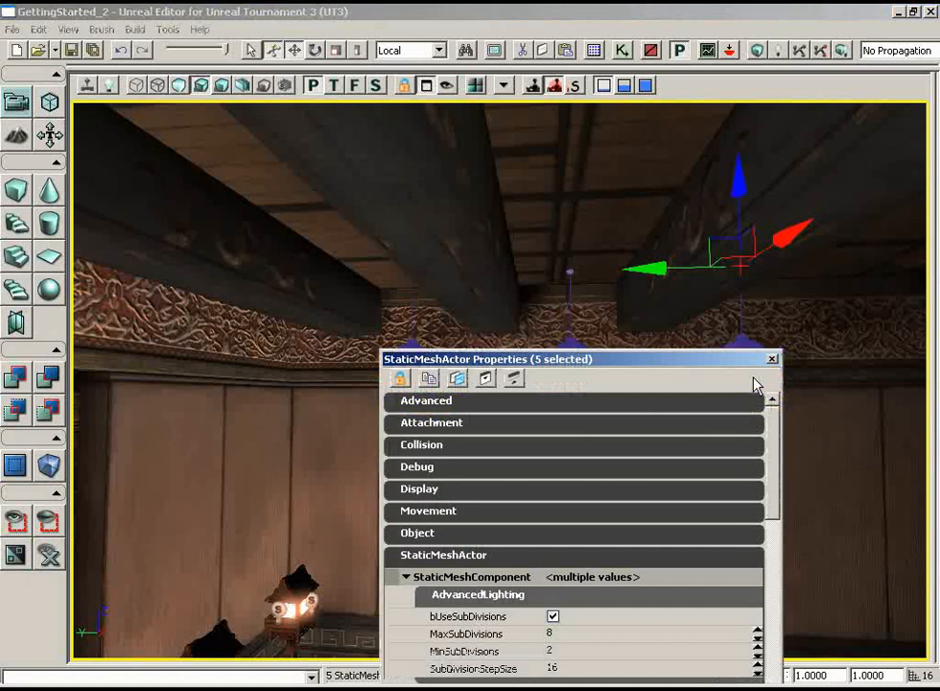
left_click_drag(772, 408, 708, 577)
left_click(554, 568)
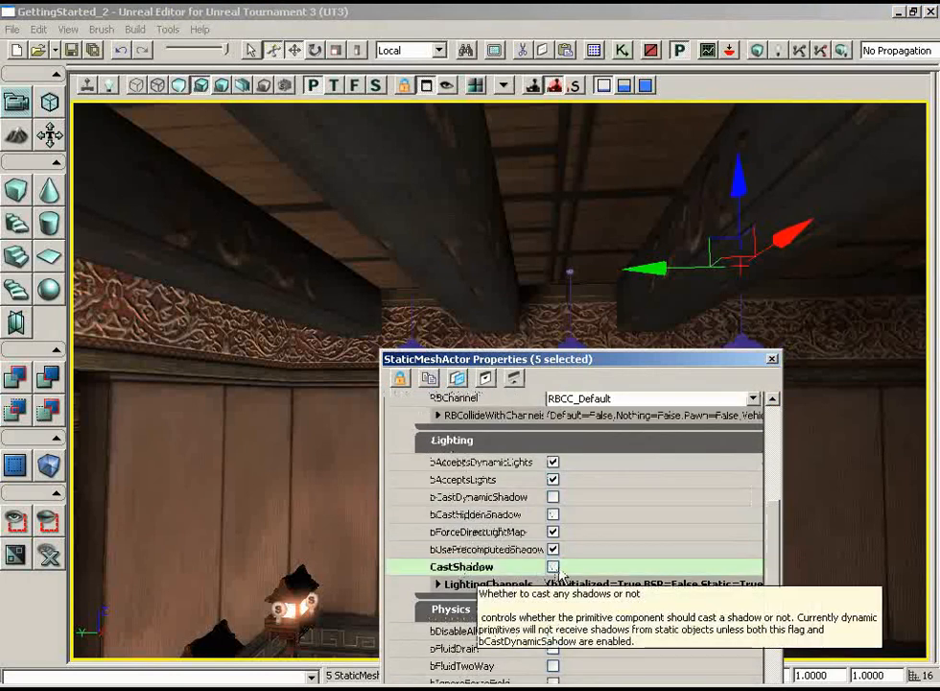
left_click(772, 359)
- Duplicate the lantern's point light along the wall so the second and third hanging lanterns each hold a copy
left_click_drag(735, 415, 466, 426)
left_click(468, 346)
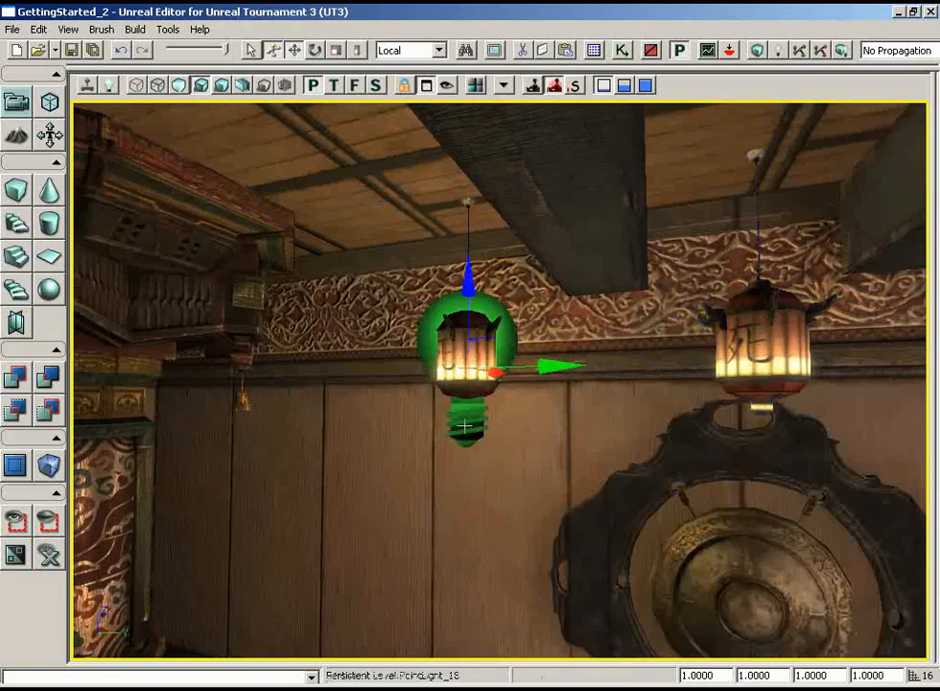
left_click_drag(582, 361, 615, 361)
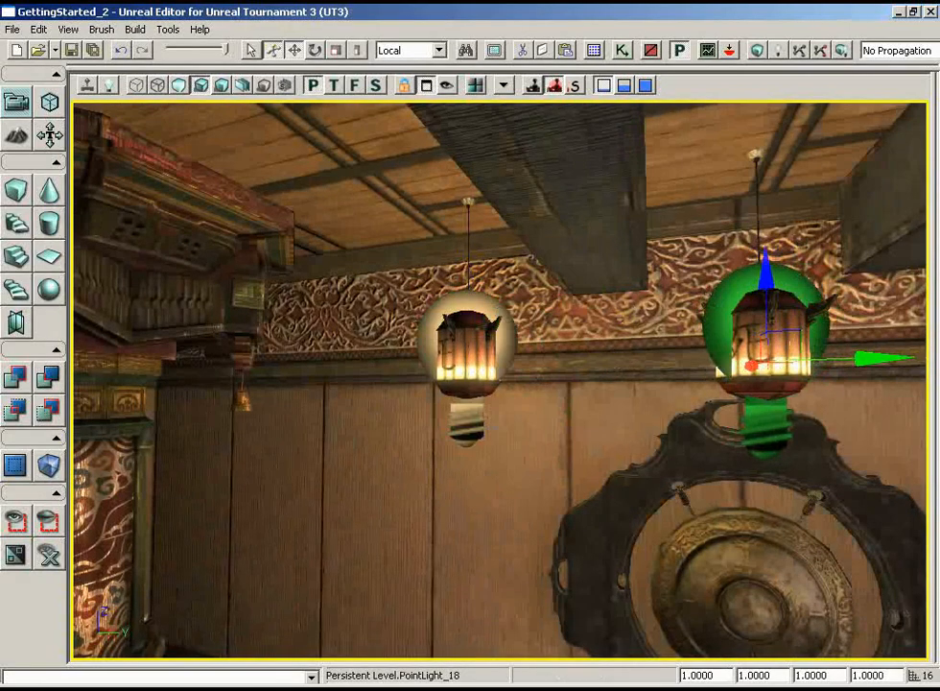
left_click_drag(470, 419, 549, 422)
right_click_drag(549, 423, 564, 418)
left_click_drag(564, 418, 566, 411)
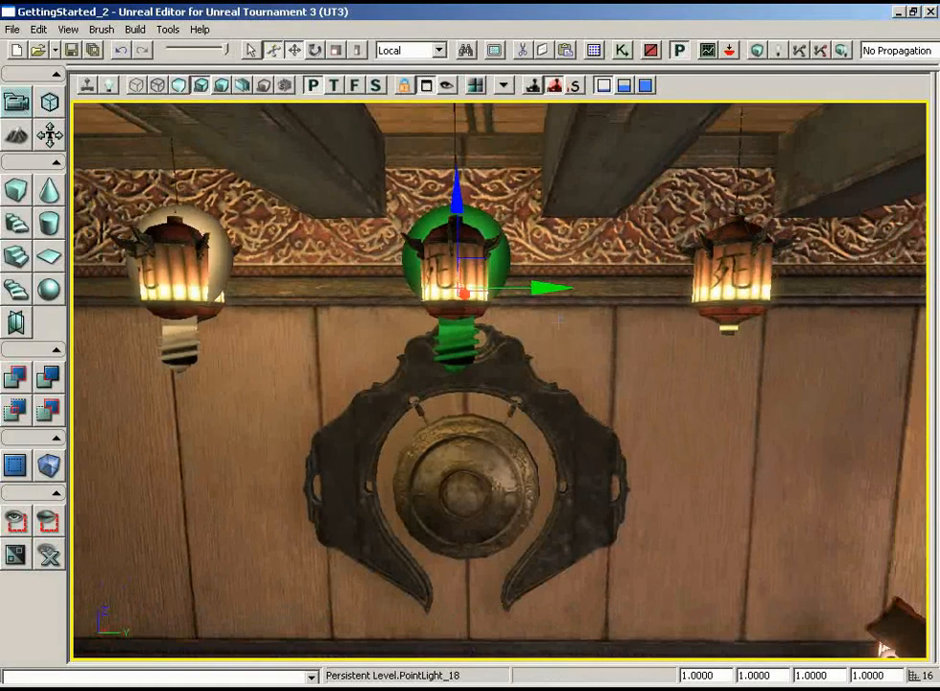
left_click_drag(537, 288, 594, 285, "alt")
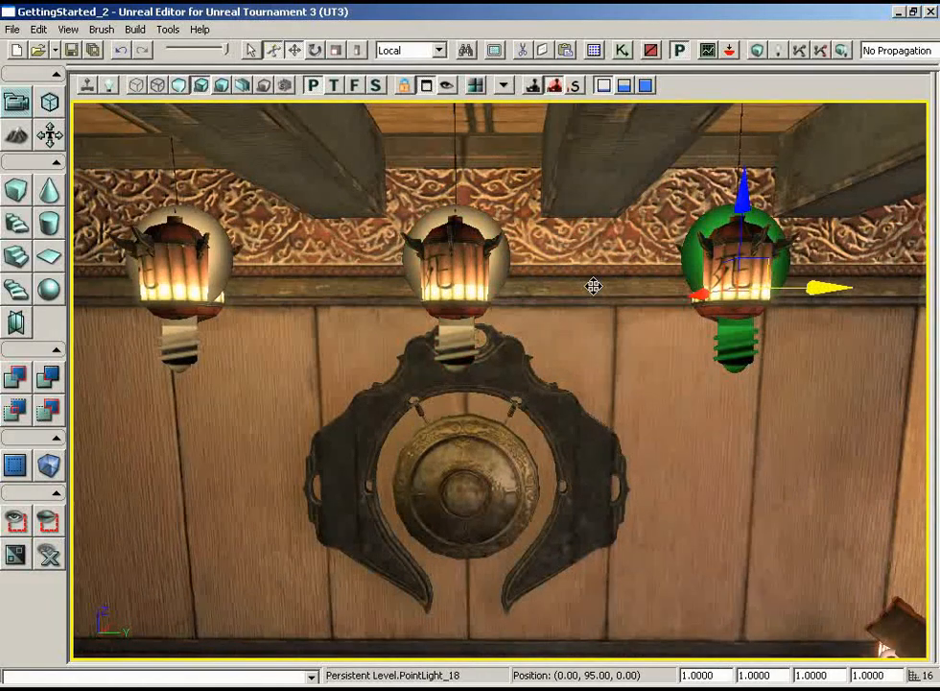
- Duplicate the three lantern point lights across to the opposite wall's lanterns in the wireframe top view, and return to the lit perspective view
left_click(454, 287, "ctrl")
left_click(192, 350, "ctrl")
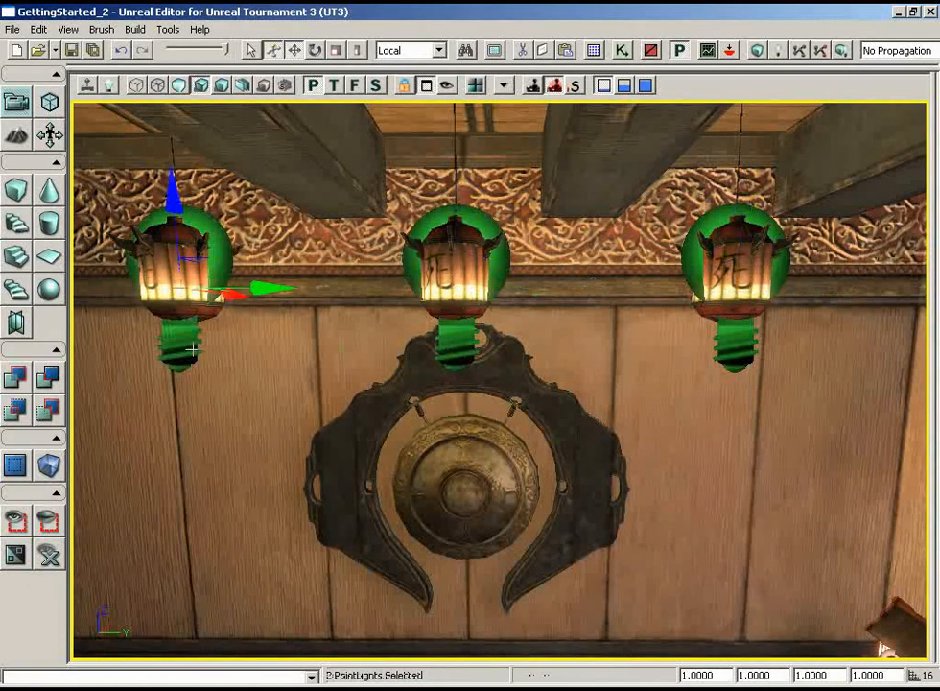
left_click(335, 85)
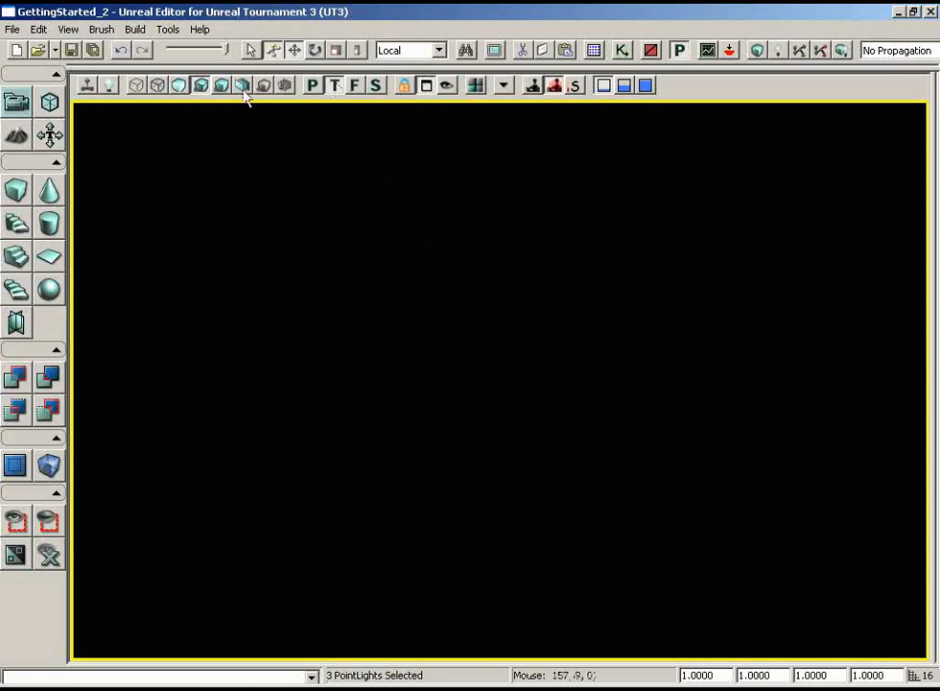
left_click(135, 86)
scroll(273, 224, "down", 6)
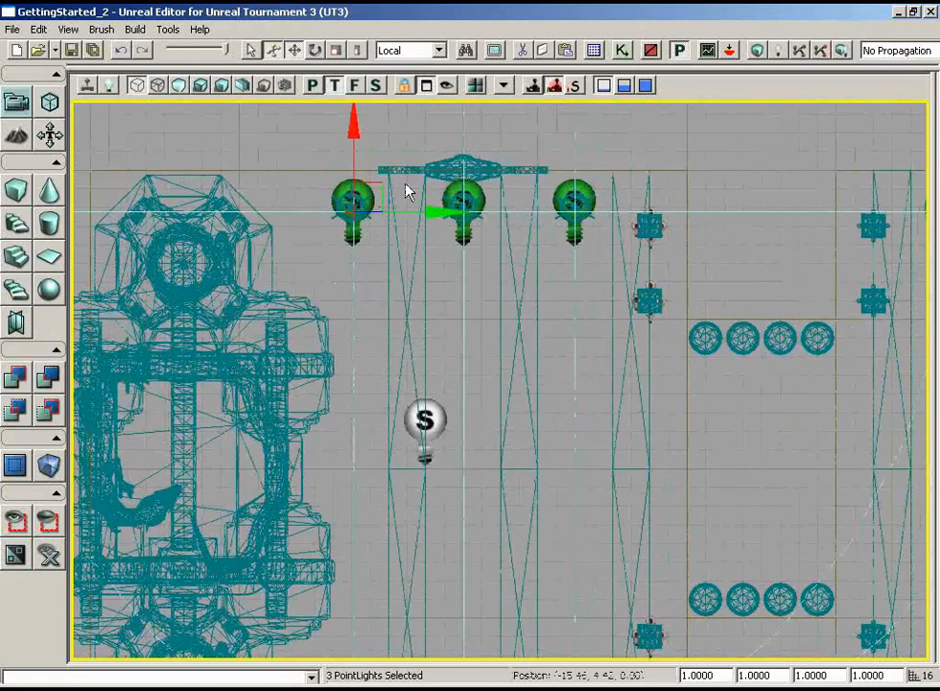
scroll(378, 142, "down", 2)
left_click_drag(431, 139, 428, 380, "alt")
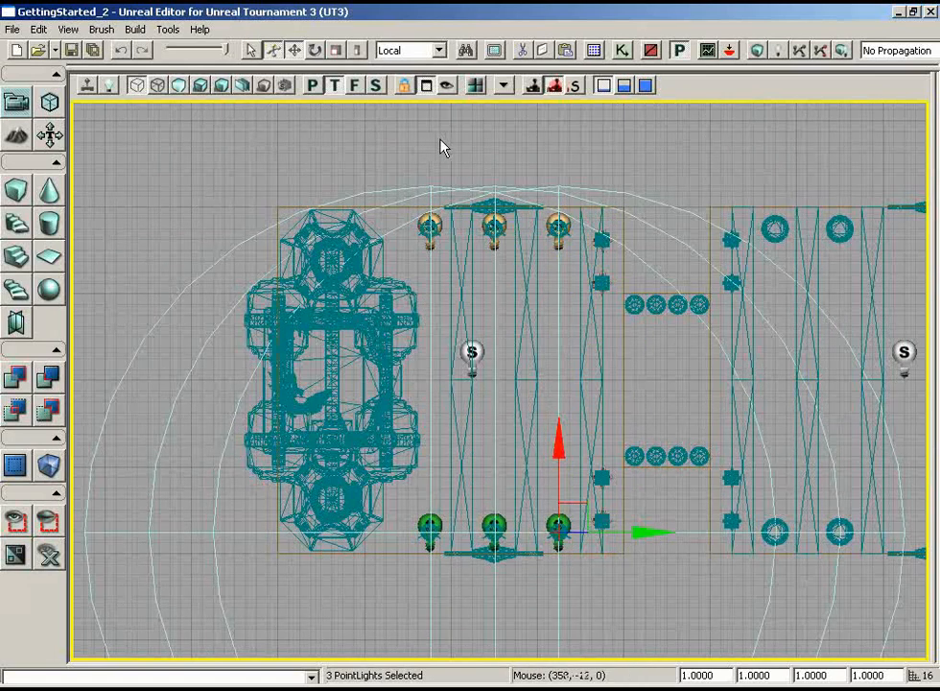
left_click(312, 86)
left_click(200, 84)
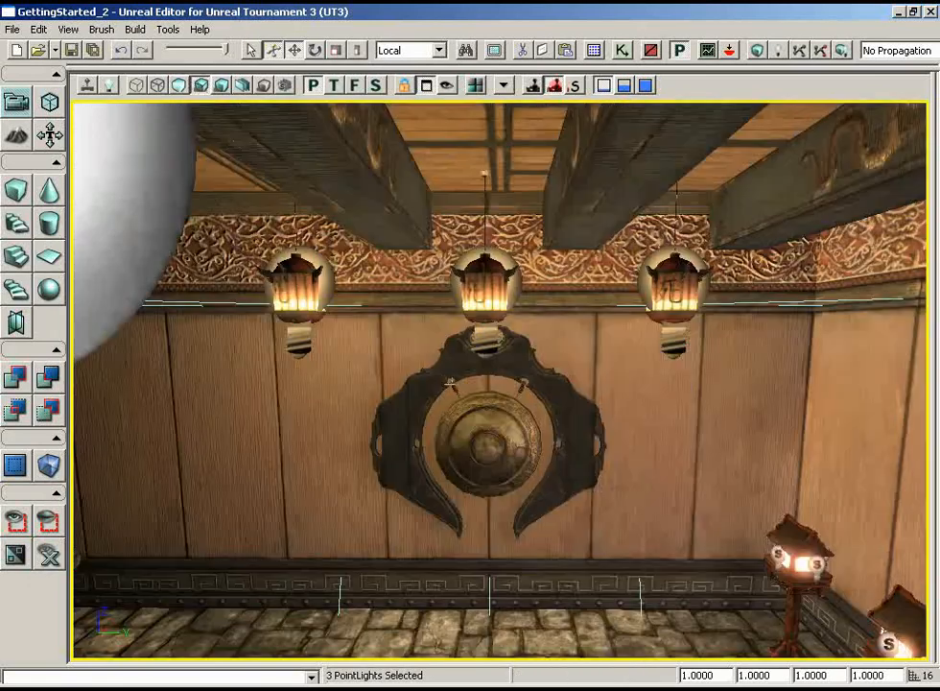
- Put all six hanging-lantern point lights into a new group named HangingLights and close the Groups browser
left_click_drag(451, 385, 566, 415)
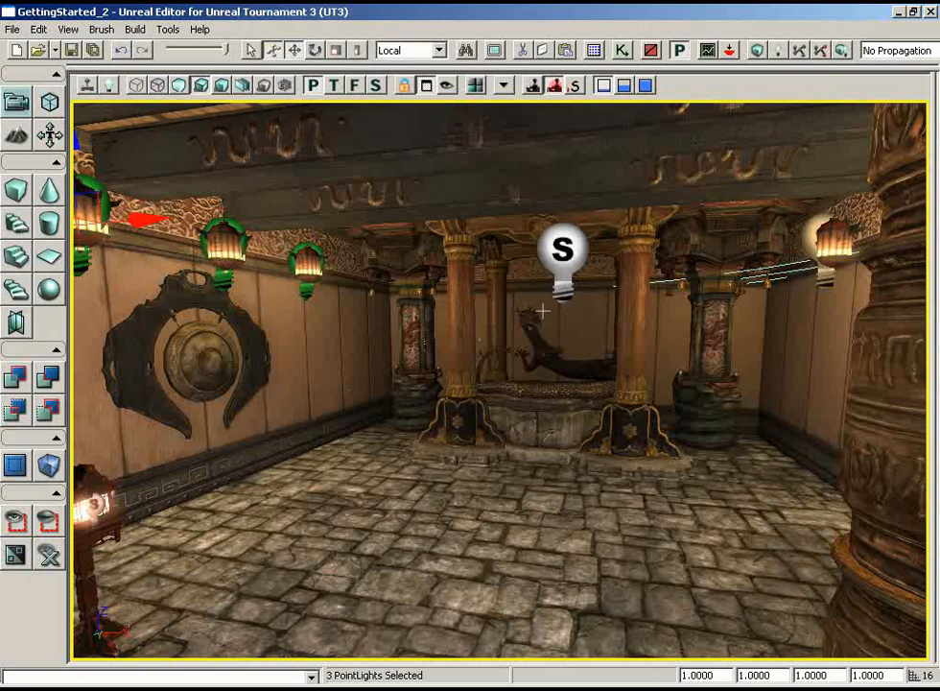
left_click_drag(543, 310, 345, 299)
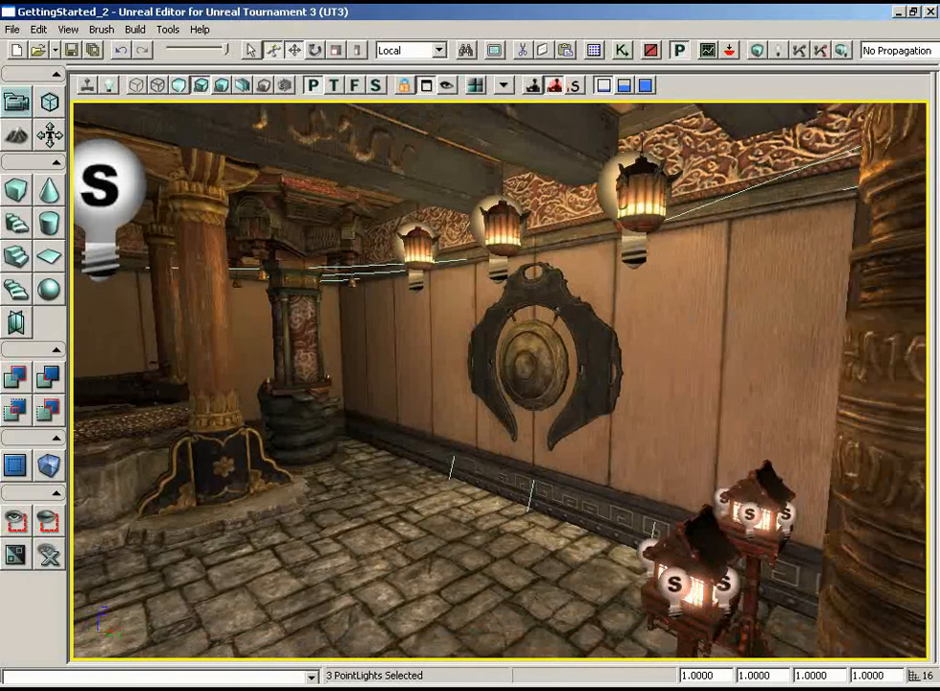
left_click(633, 253, "ctrl")
left_click(499, 268, "ctrl")
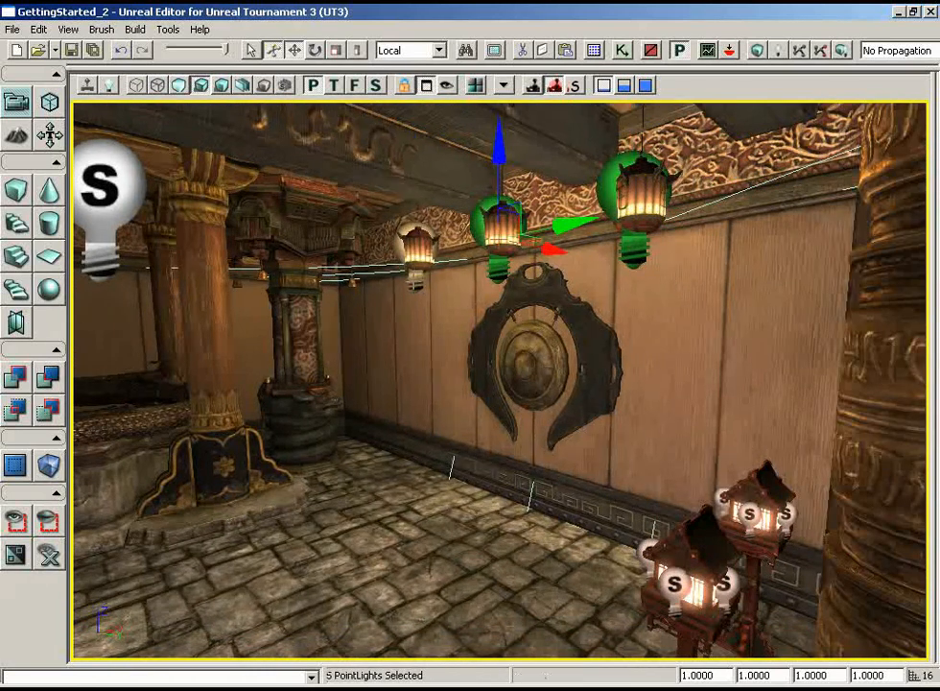
left_click(416, 285, "ctrl")
right_click_drag(415, 285, 144, 343)
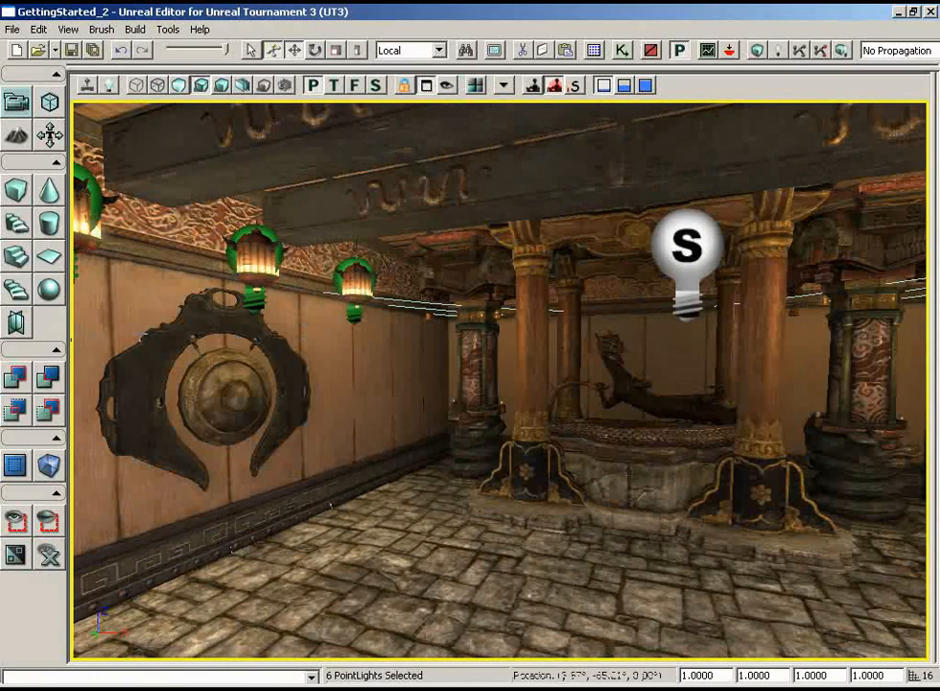
left_click(591, 53)
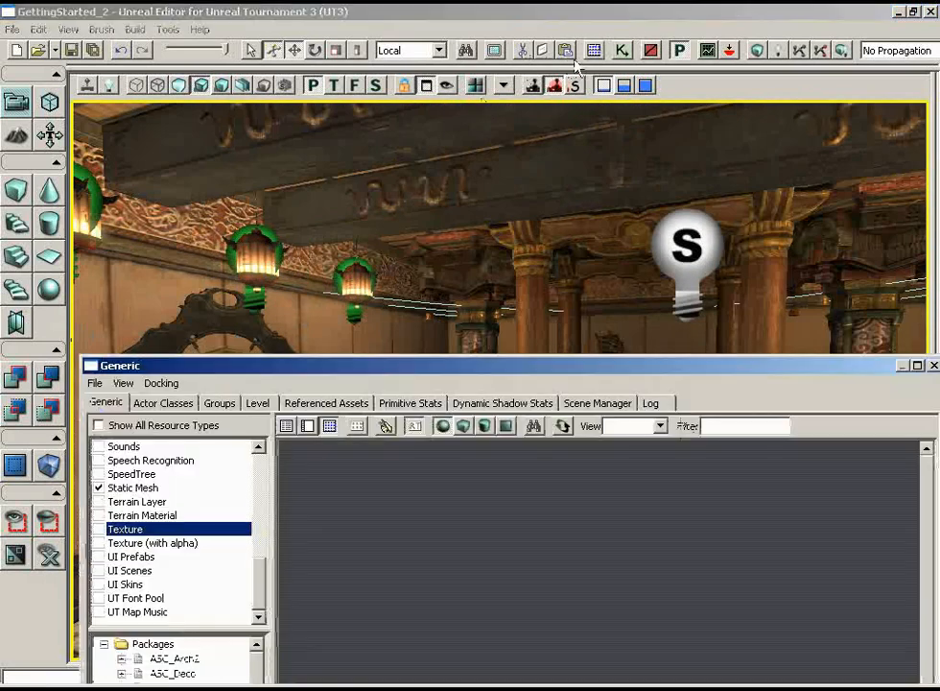
left_click(220, 403)
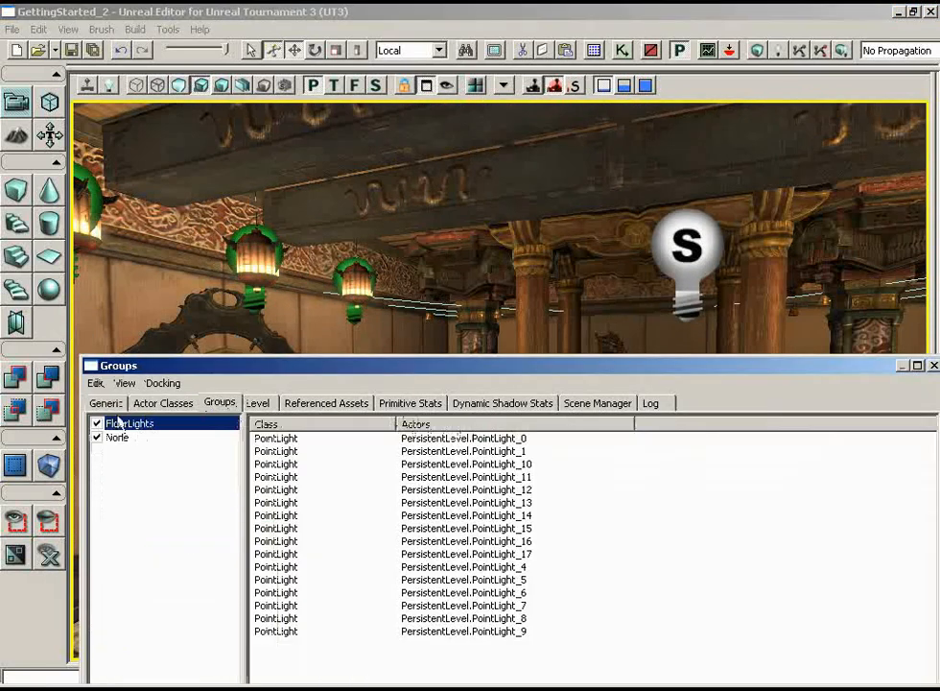
left_click(95, 383)
left_click(104, 401)
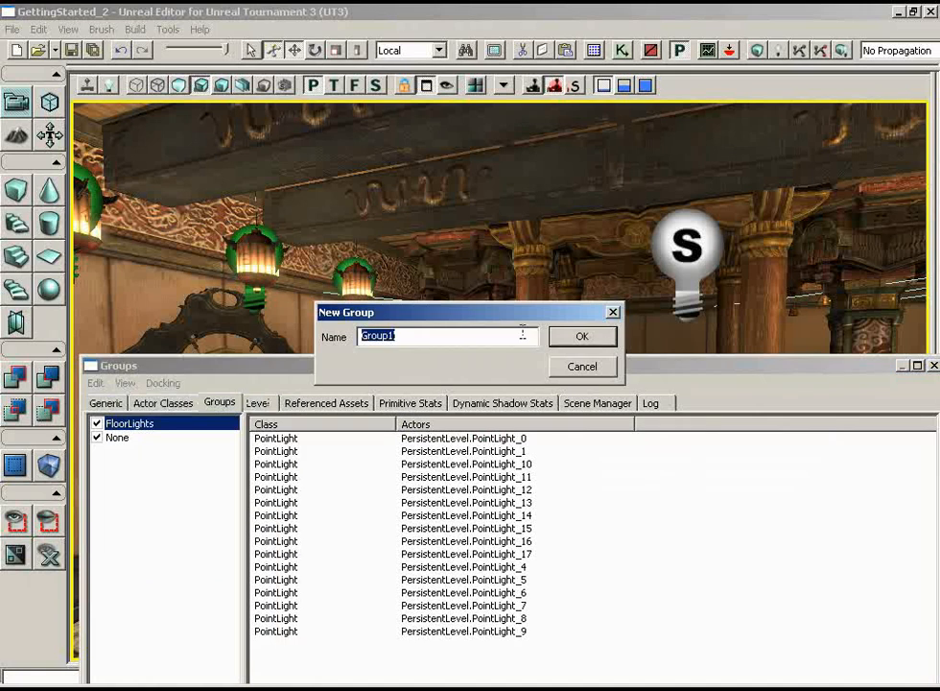
type("HangingL")
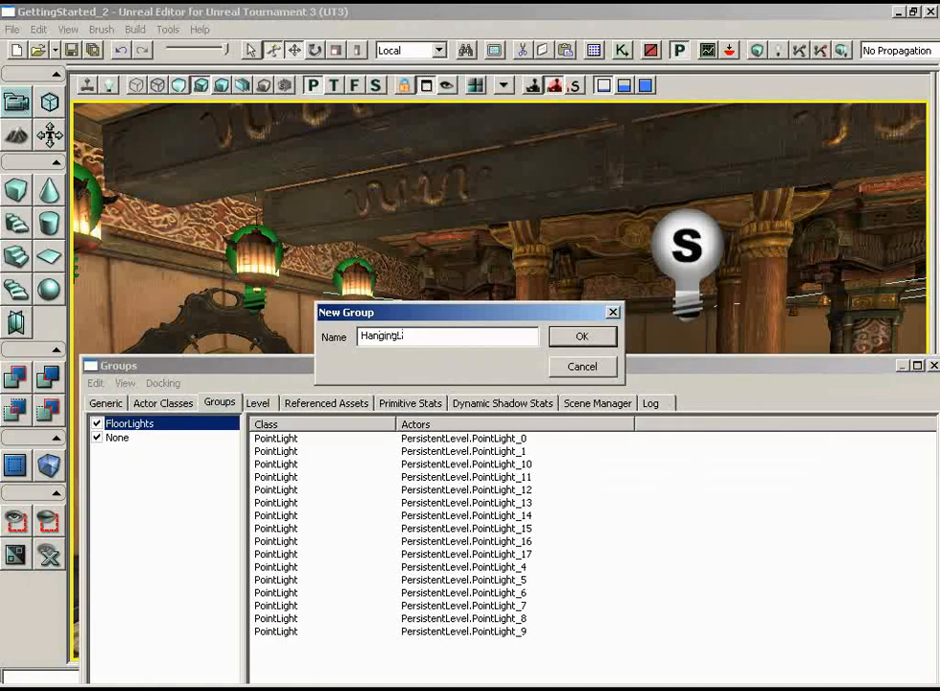
type("ights")
key("Return")
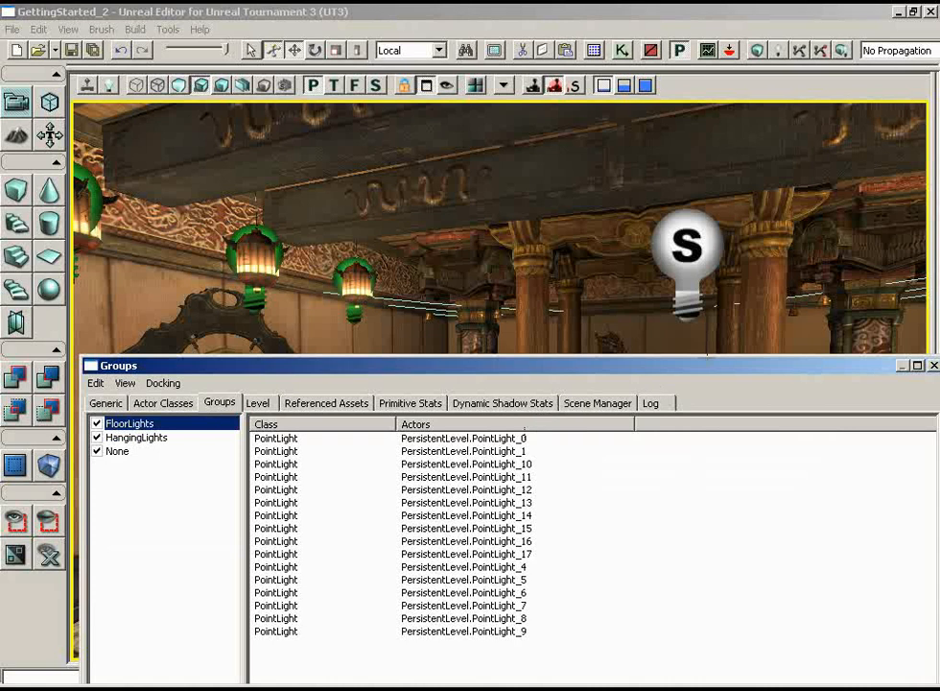
left_click_drag(708, 361, 538, 295)
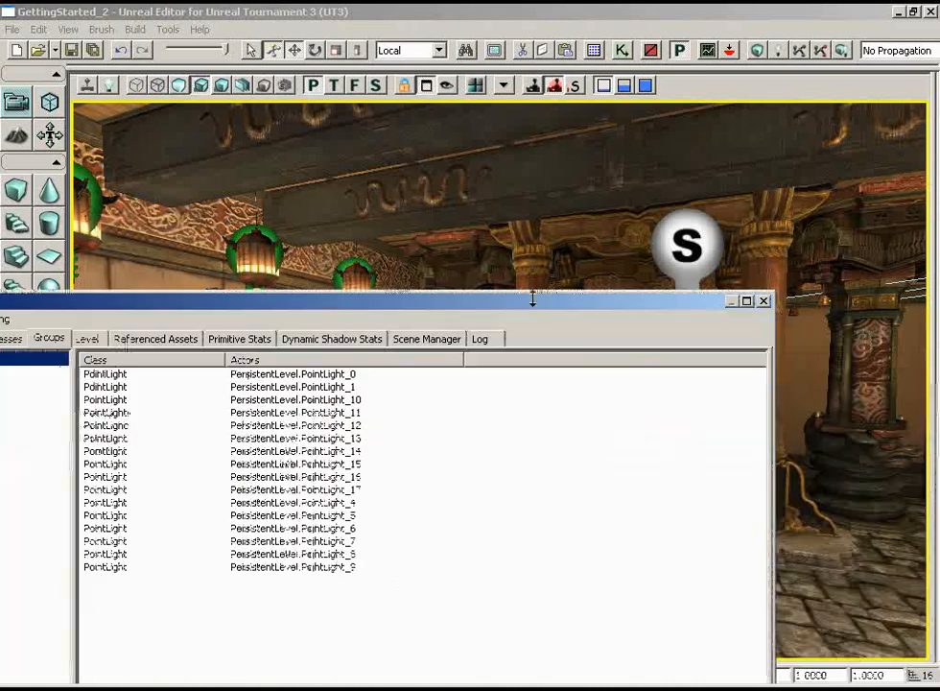
left_click(767, 304)
- Turn off CastShadows for the point light floating in the middle of the room and inspect the corner pillar and wall lighting
right_click_drag(635, 322, 645, 357)
left_click_drag(644, 357, 621, 362)
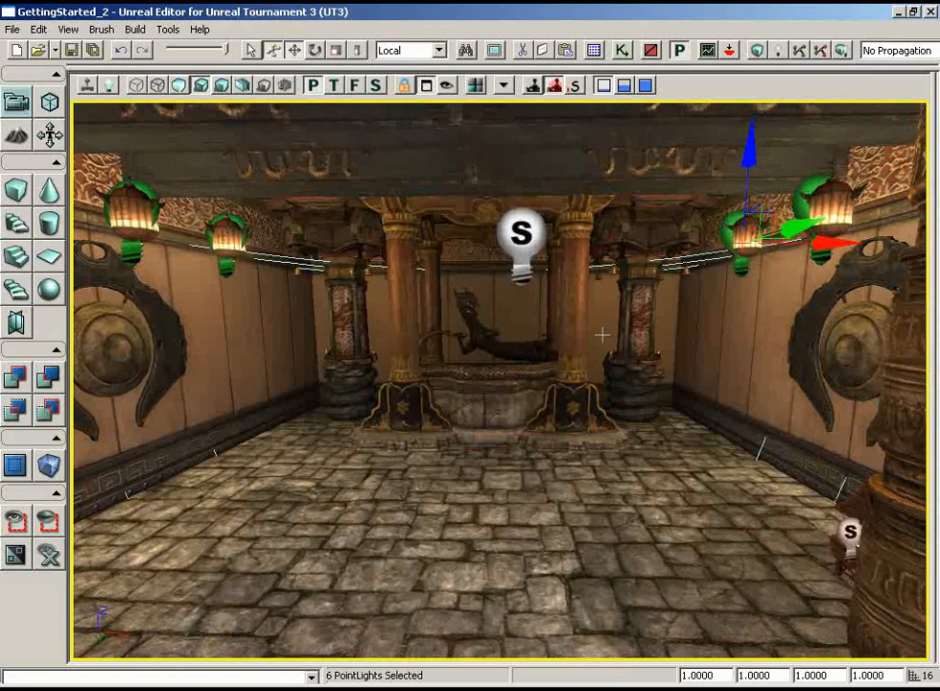
left_click(522, 230)
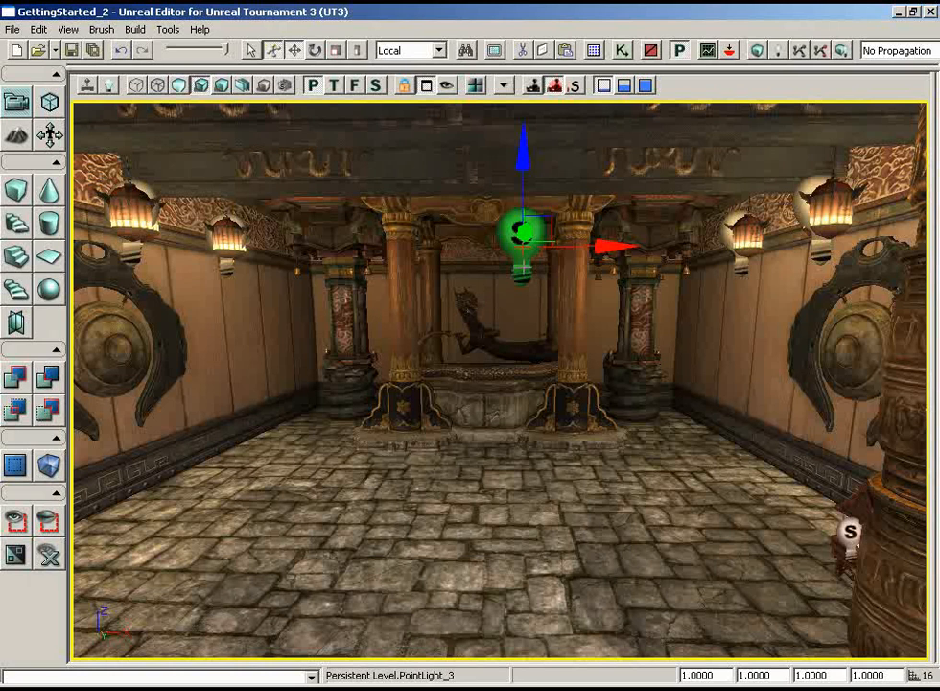
key("F4")
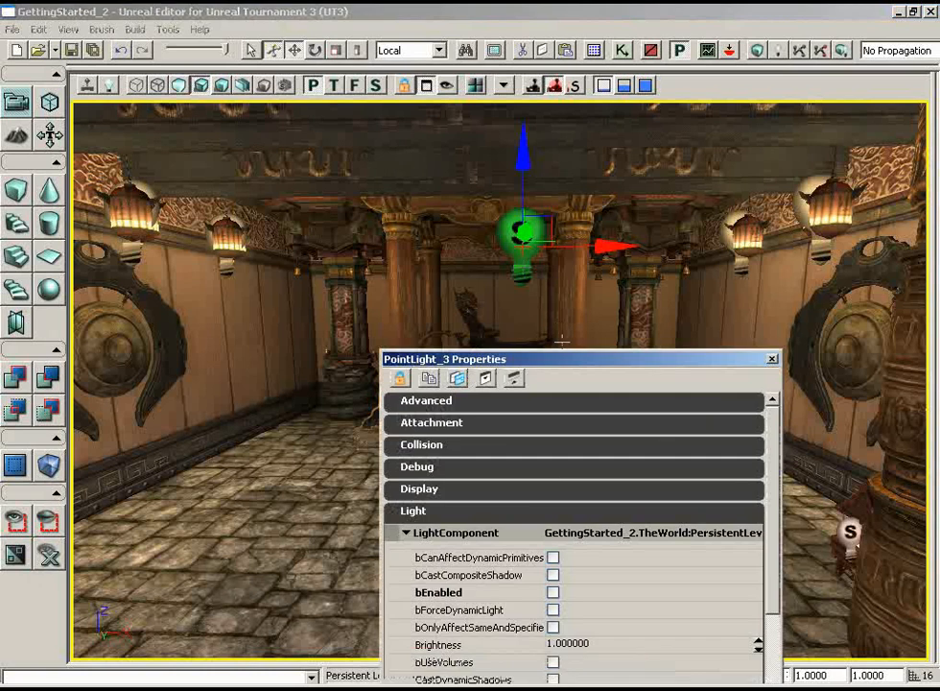
left_click_drag(567, 361, 768, 201)
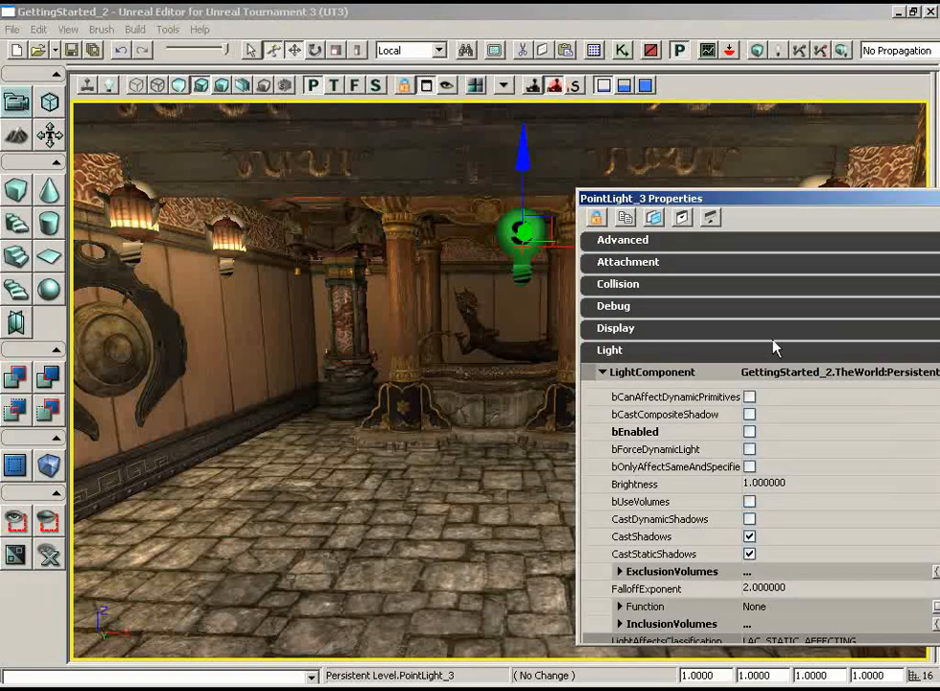
left_click(749, 536)
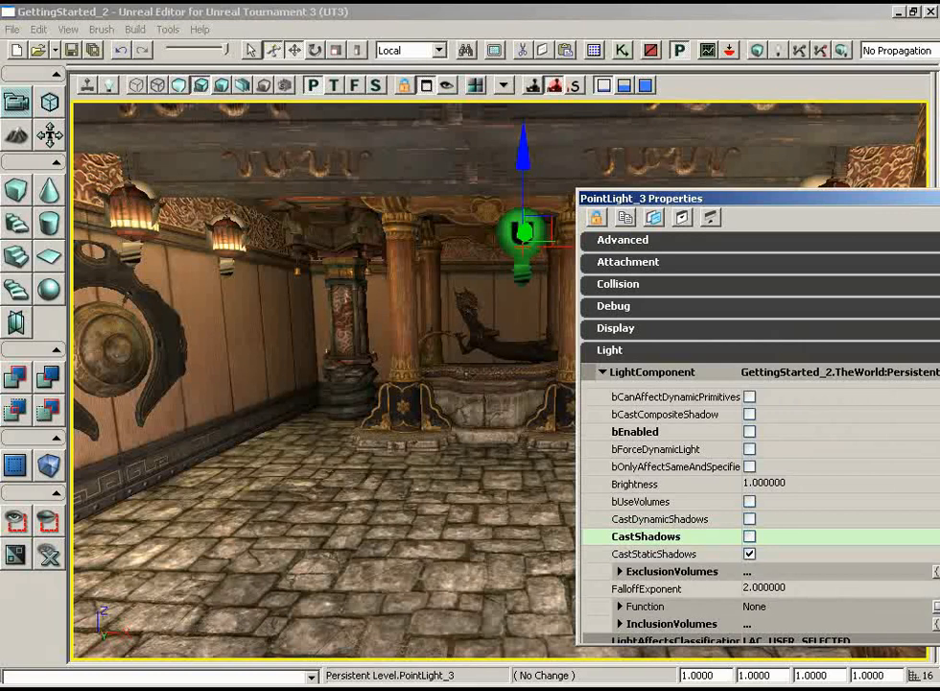
left_click_drag(357, 321, 284, 264)
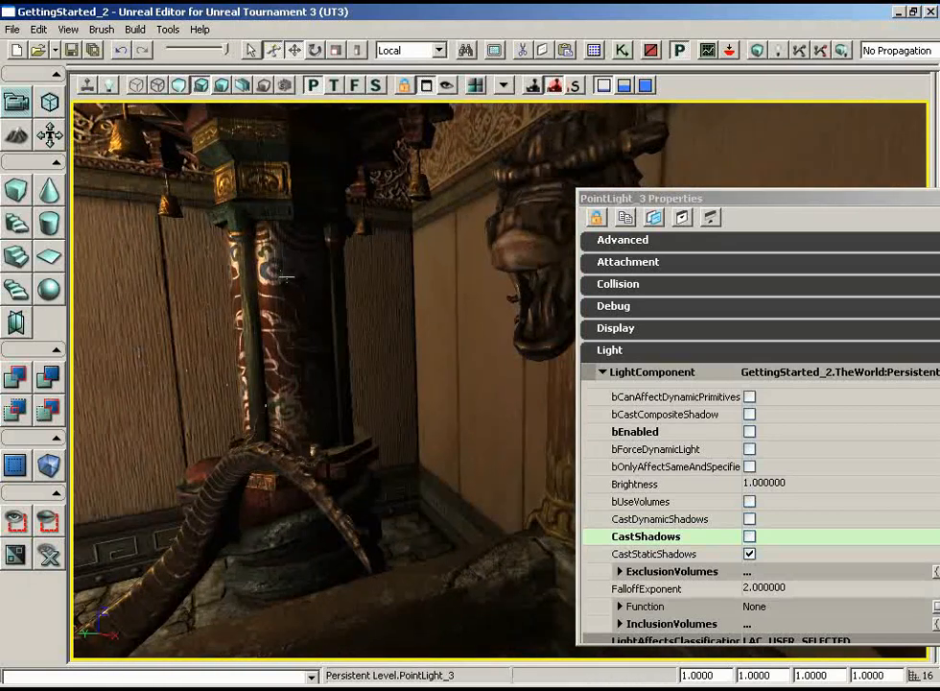
right_click_drag(382, 323, 82, 274)
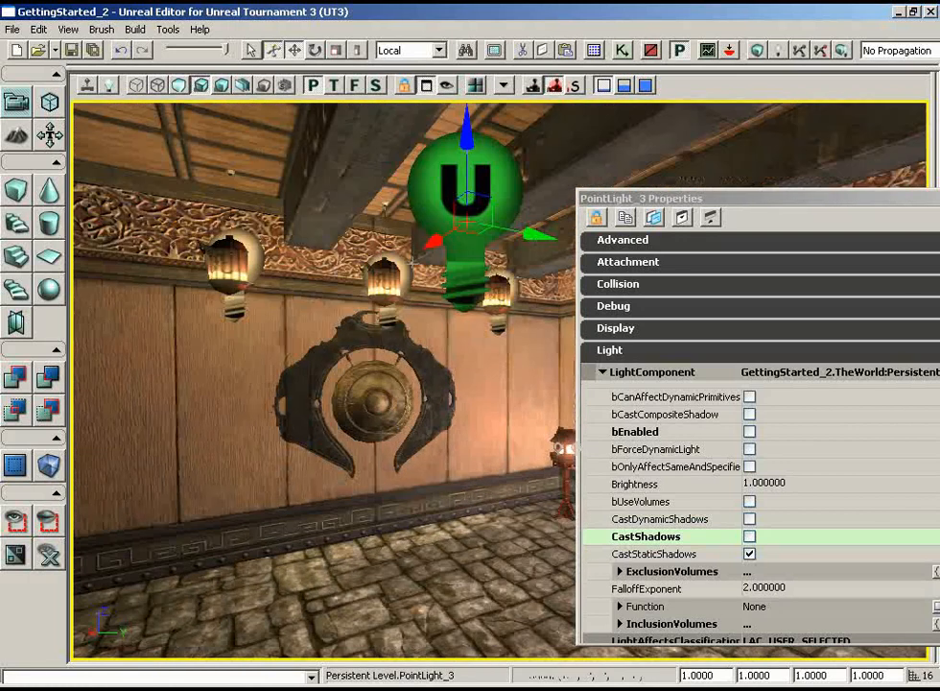
- Set the Brightness of the room's central point light to 0.1
left_click_drag(833, 200, 705, 181)
scroll(835, 393, "down", 3)
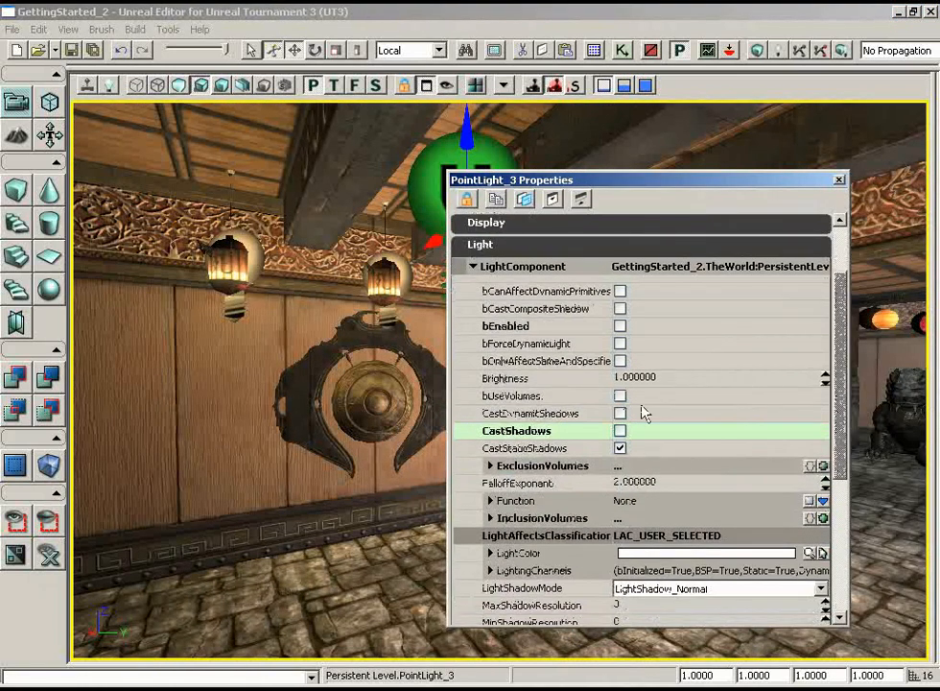
left_click(650, 382)
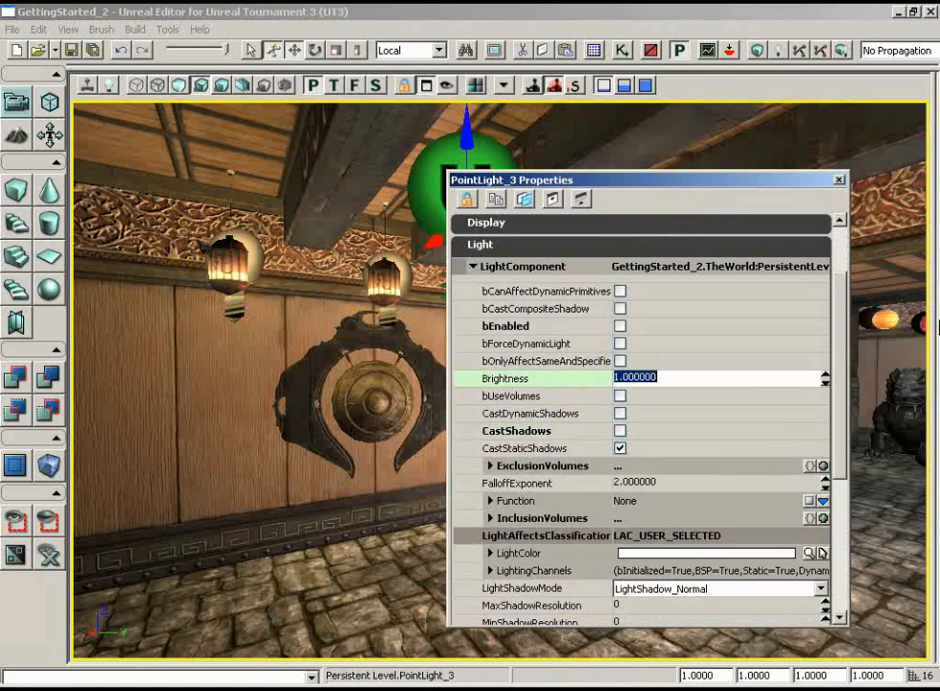
type("0.1")
key("Return")
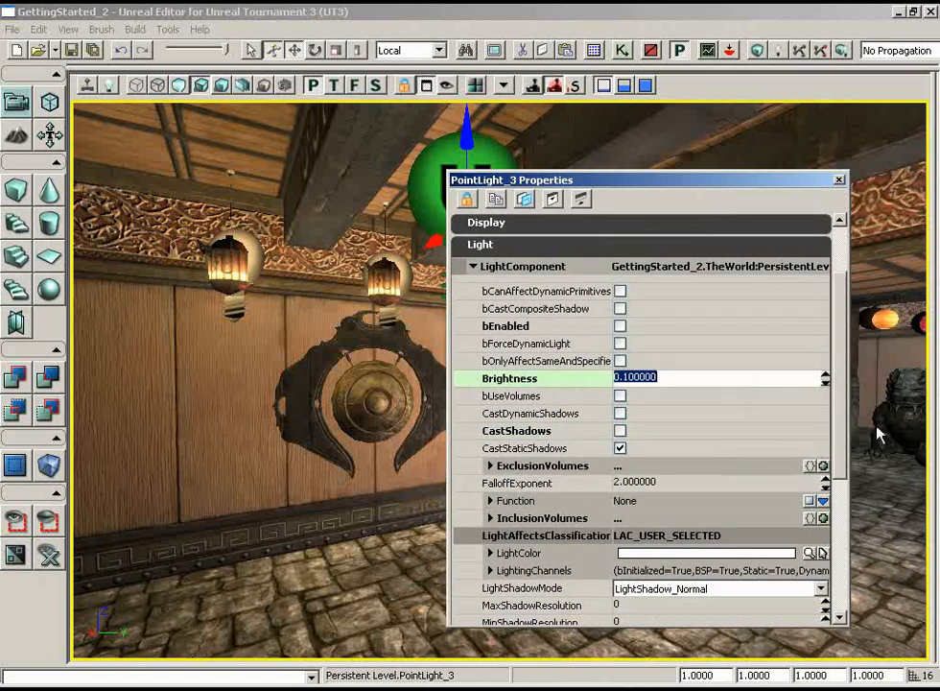
scroll(649, 324, "down", 5)
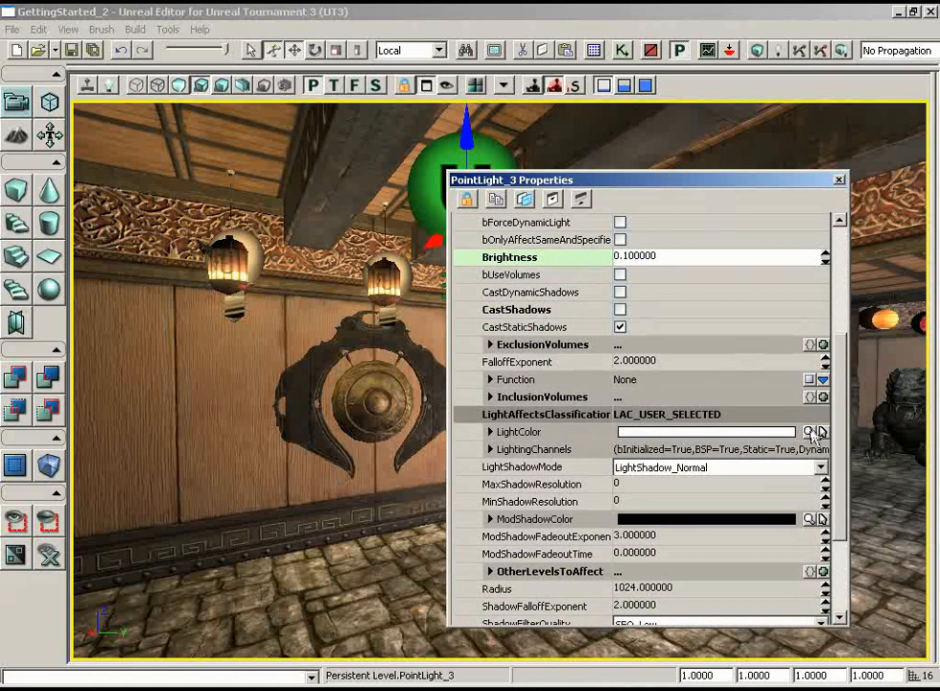
- Set the central point light's LightColor to a pale peach (Red 255, Green 226, Blue 213) and inspect the gong wall
left_click(705, 432)
left_click(494, 278)
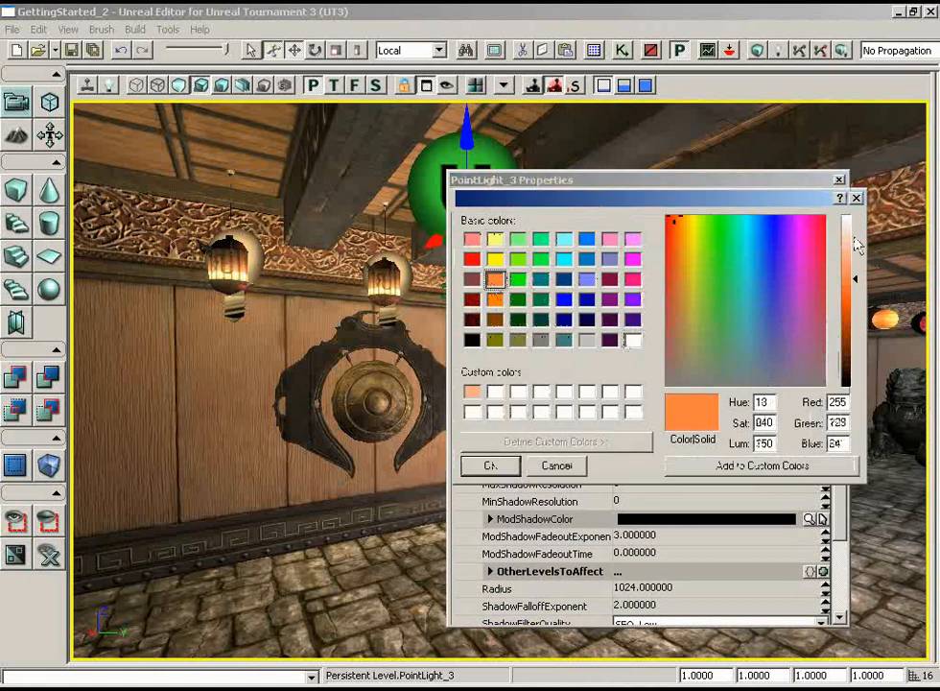
left_click_drag(855, 278, 854, 239)
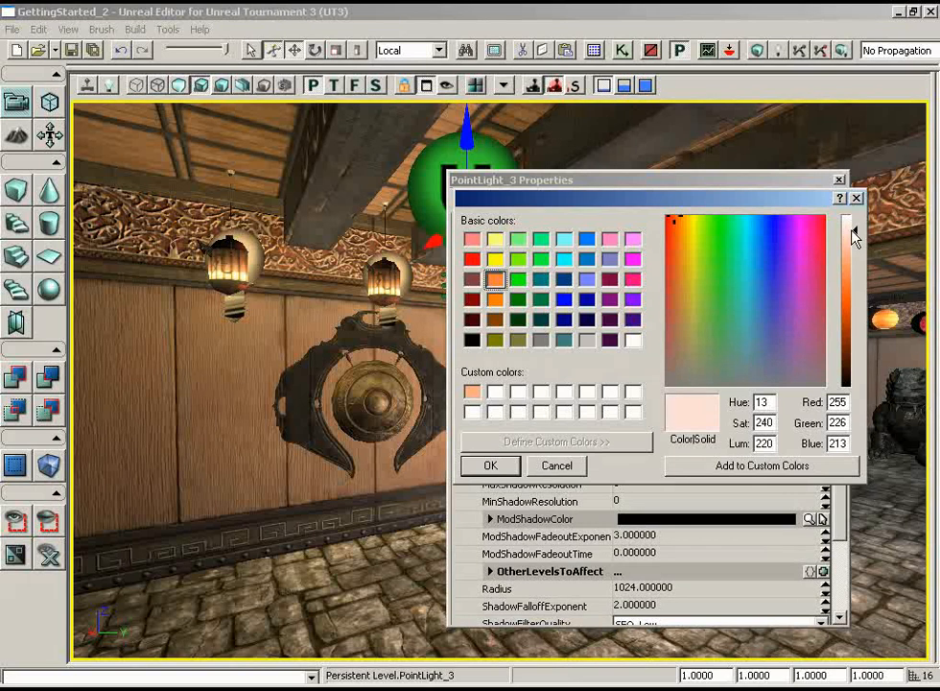
left_click(477, 470)
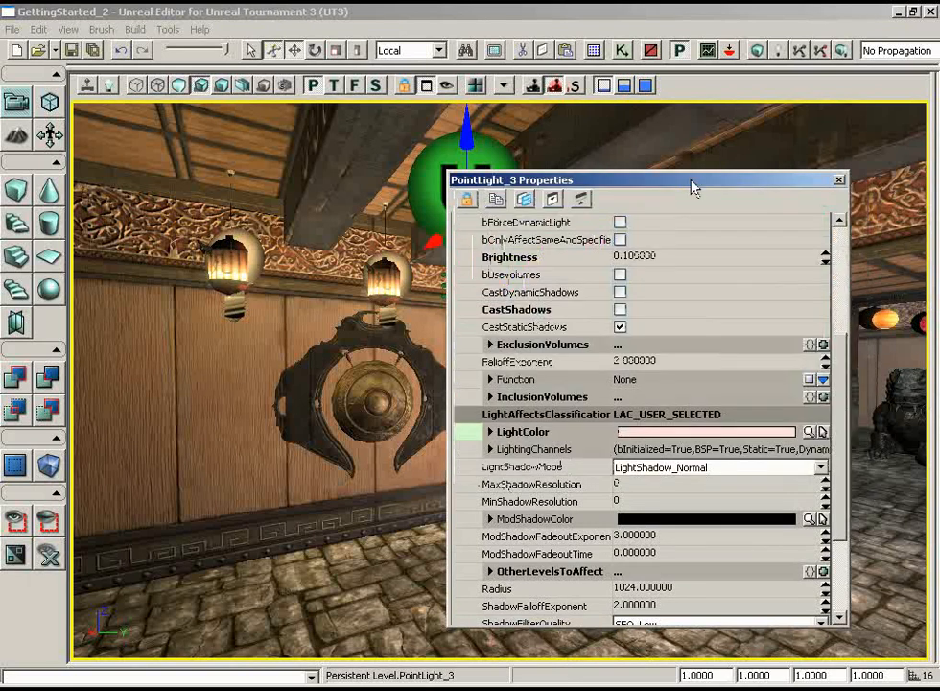
left_click_drag(693, 187, 831, 171)
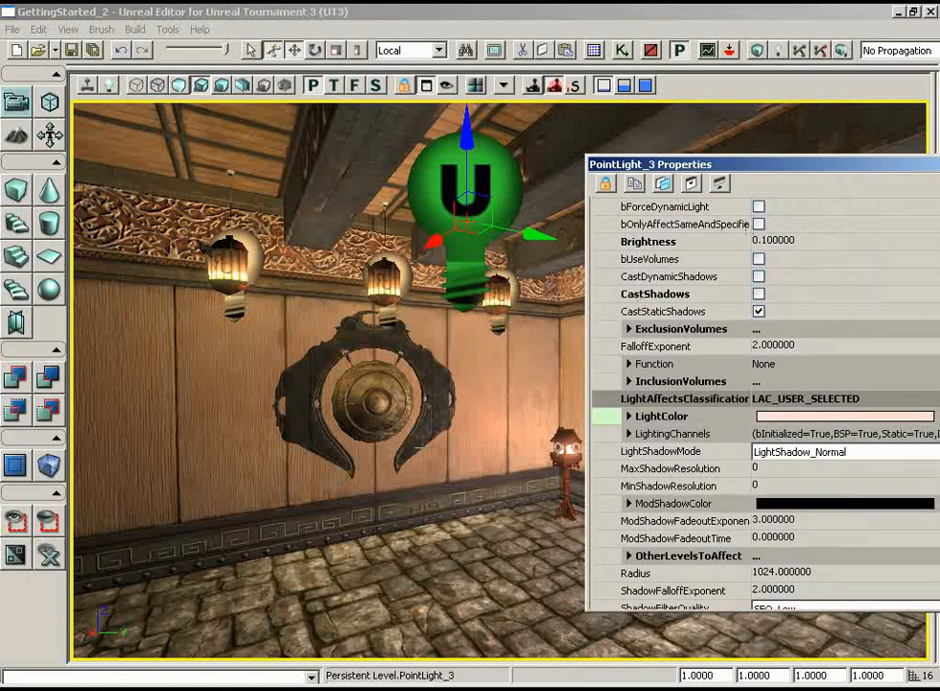
right_click_drag(419, 446, 143, 465)
left_click_drag(144, 465, 577, 445)
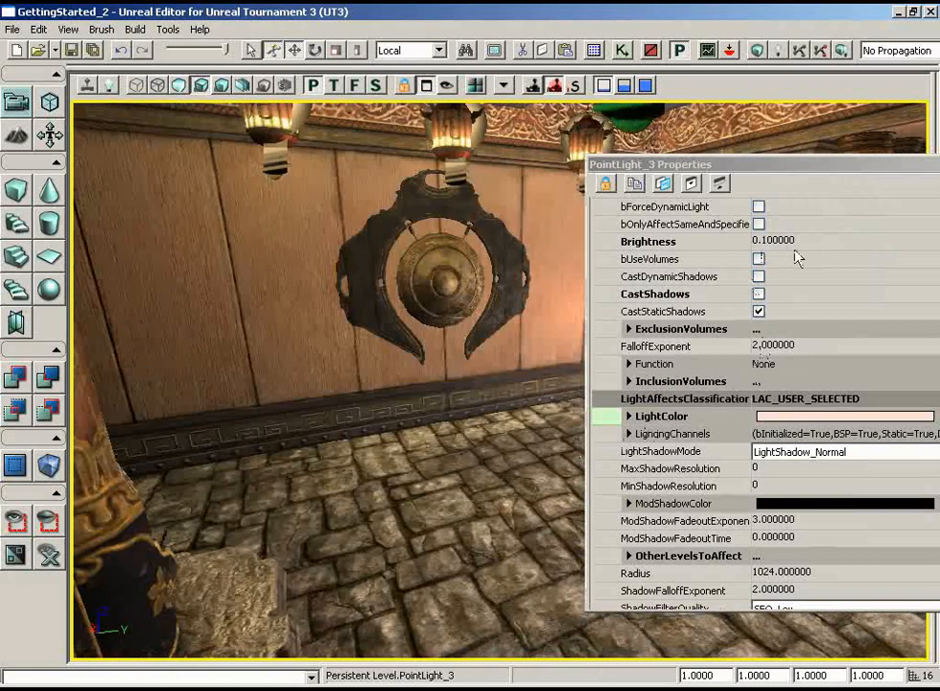
- Toggle the central point light's bEnabled off and on to compare its effect on the room, leaving it enabled, and close its properties
left_click_drag(886, 172, 733, 220)
scroll(828, 384, "up", 2)
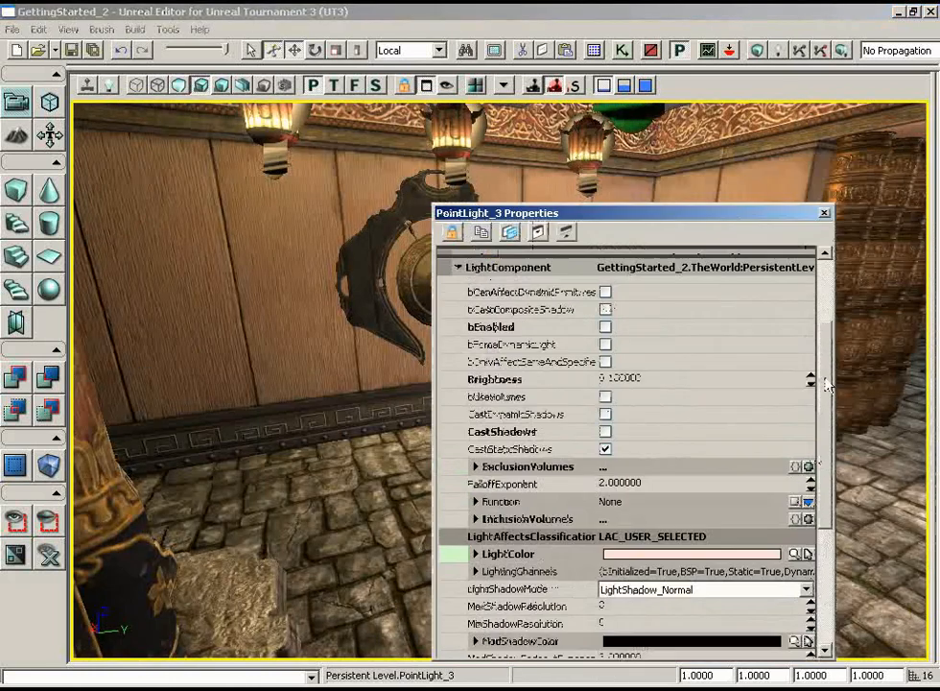
scroll(828, 384, "up", 1)
left_click(605, 353)
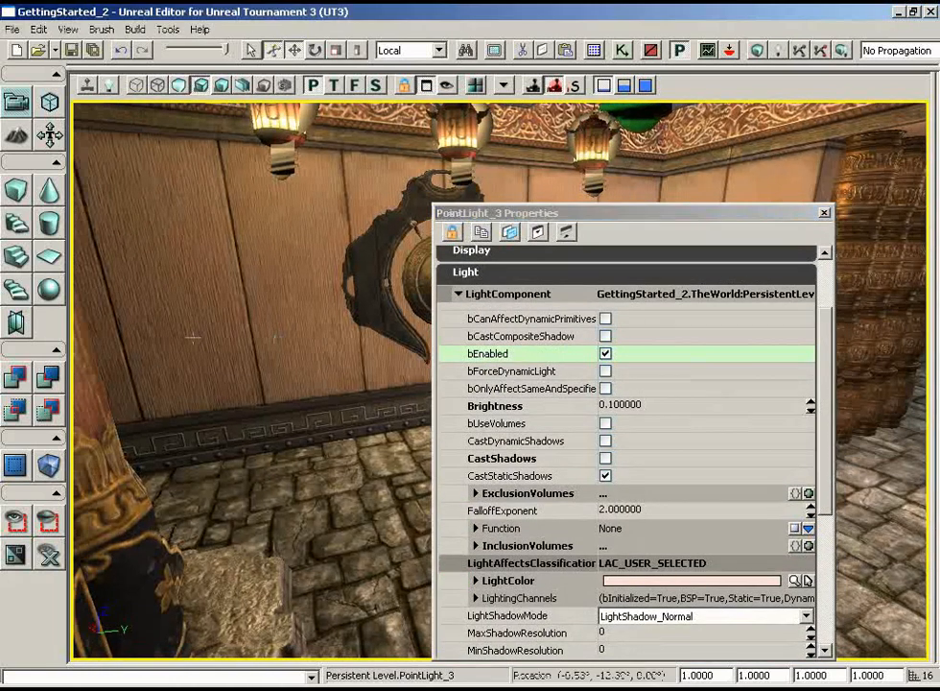
left_click_drag(193, 337, 281, 283)
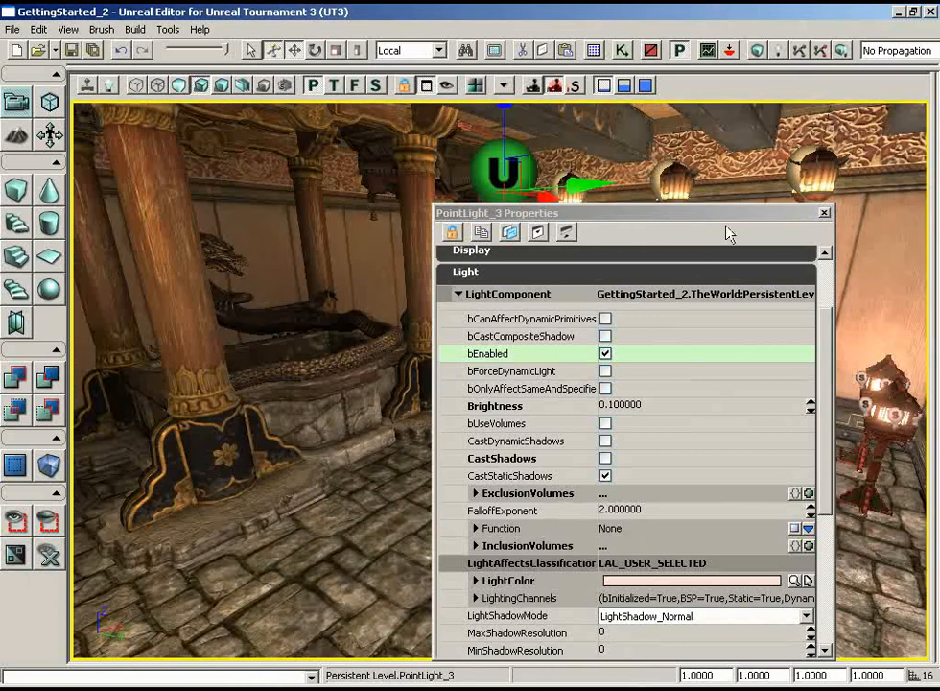
left_click_drag(727, 214, 768, 133)
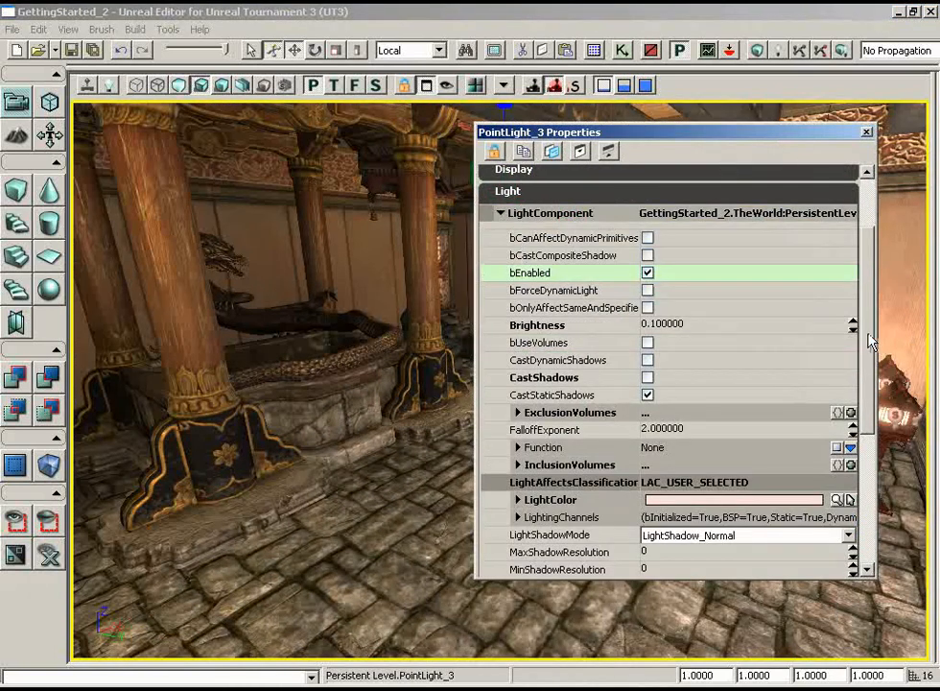
left_click_drag(867, 334, 859, 427)
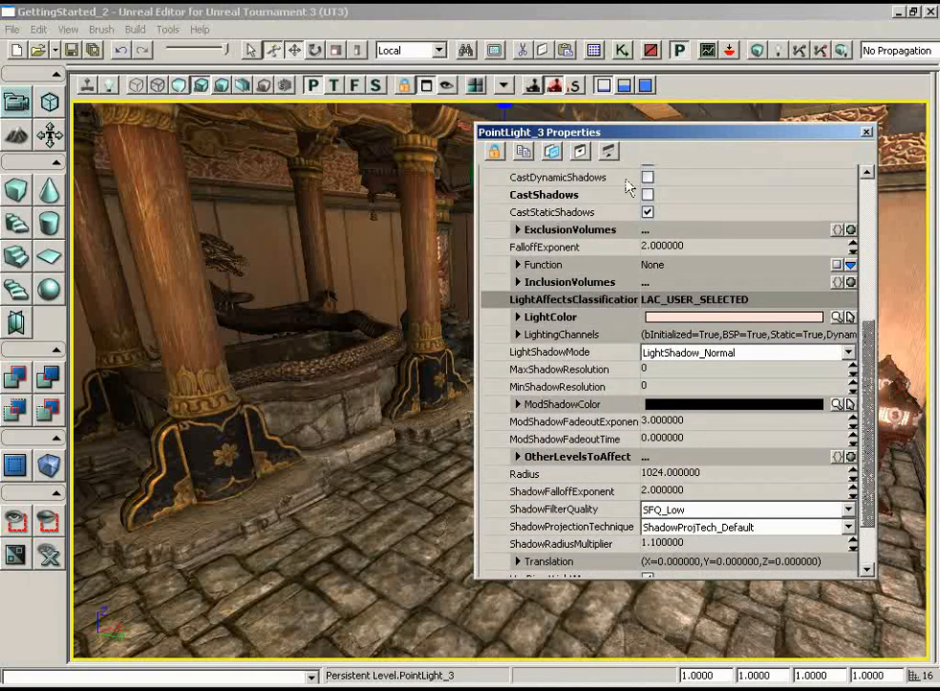
left_click(867, 131)
- Survey the fountain room's lighting from the opposite side and start a full build of the map, including static lighting
left_click_drag(718, 230, 573, 300)
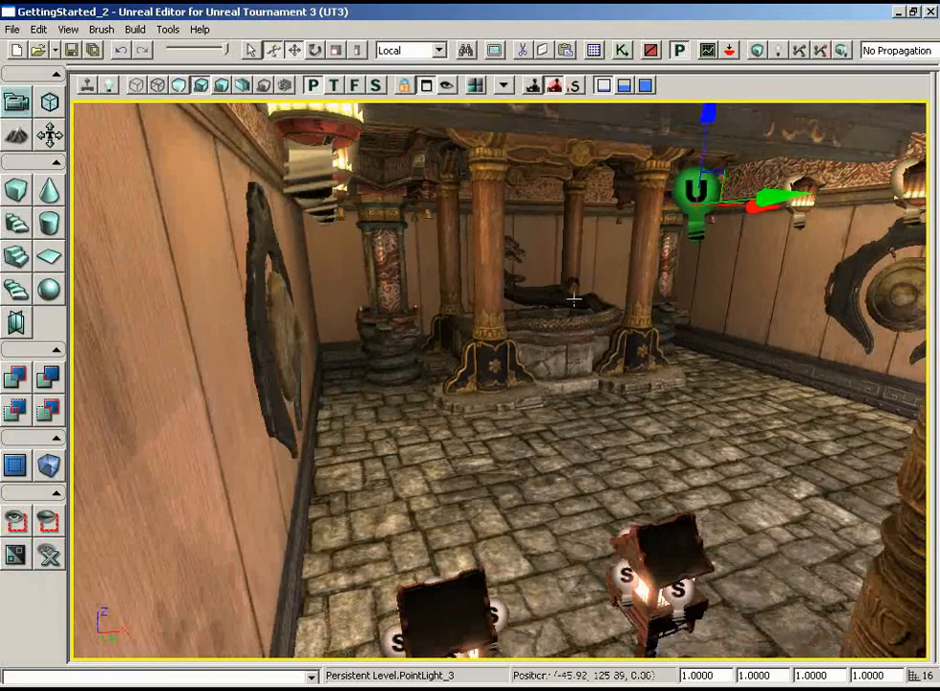
right_click_drag(714, 233, 753, 217)
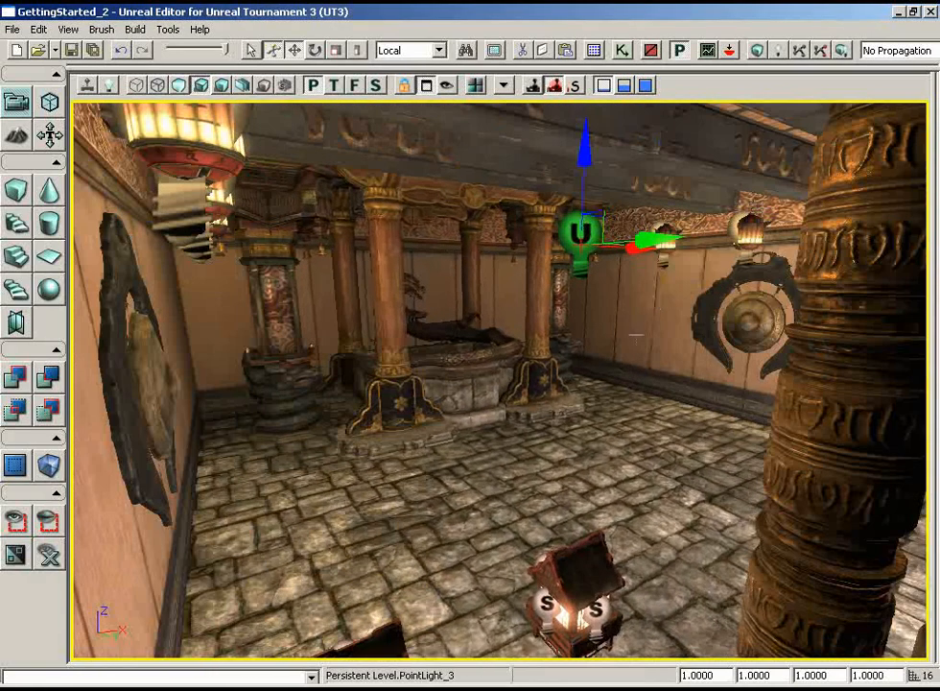
left_click_drag(603, 359, 601, 326)
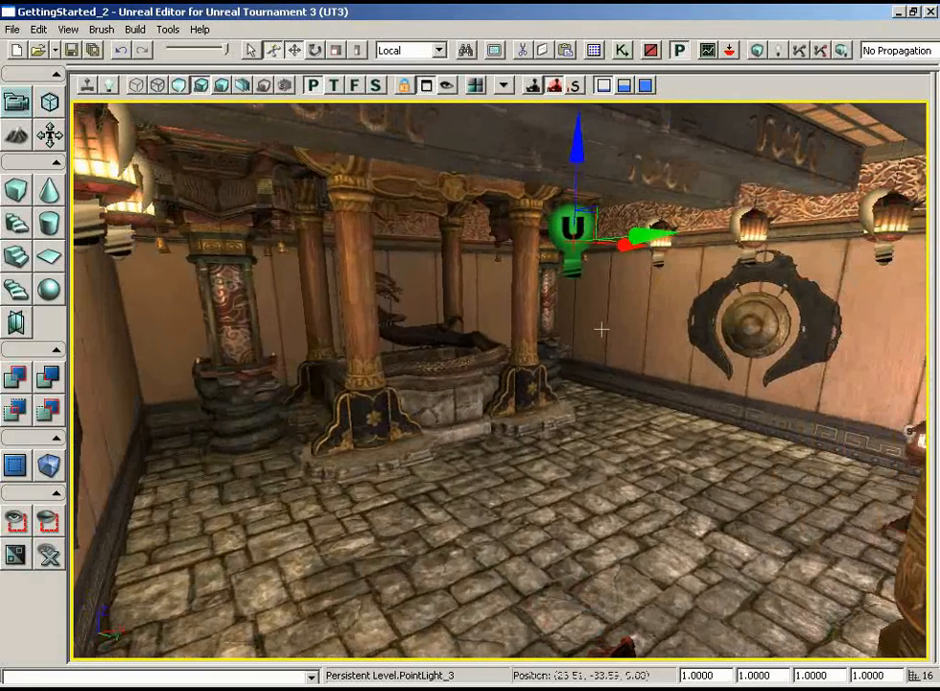
left_click(842, 52)
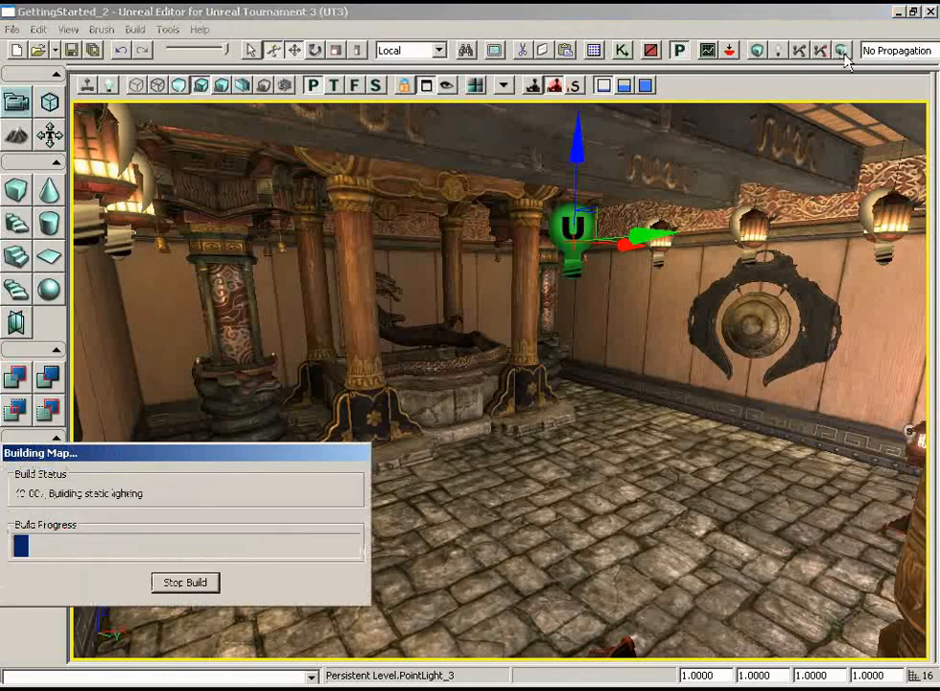
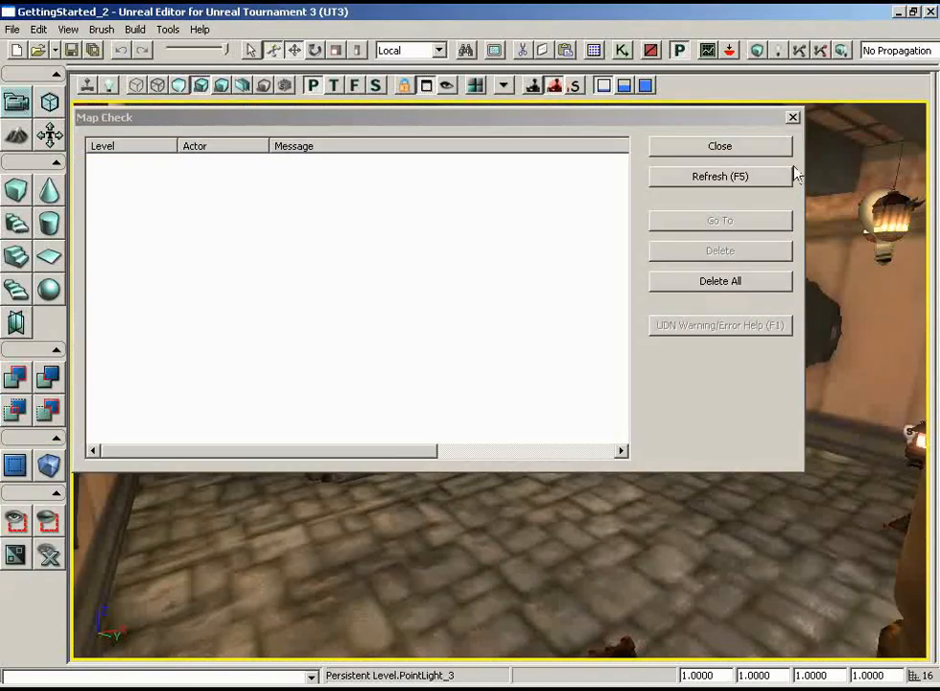
- Dismiss the map check results and survey the rebuilt lighting around both rooms, with and without the editor icons
left_click(720, 146)
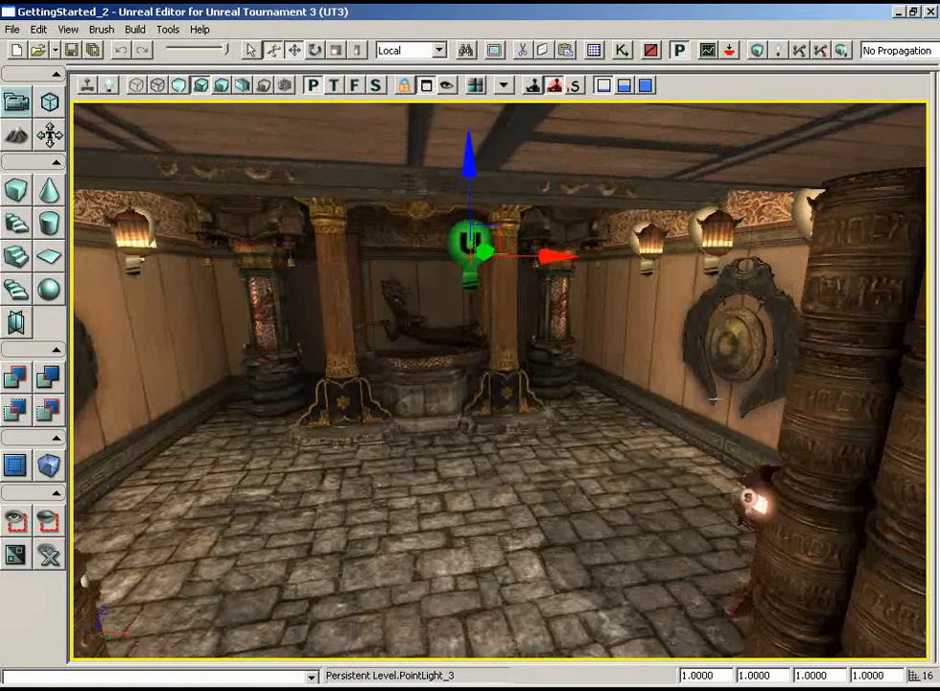
left_click_drag(714, 398, 699, 282)
mouse_move(510, 418)
left_mouse_down()
mouse_move(460, 214)
mouse_move(514, 409)
left_mouse_up()
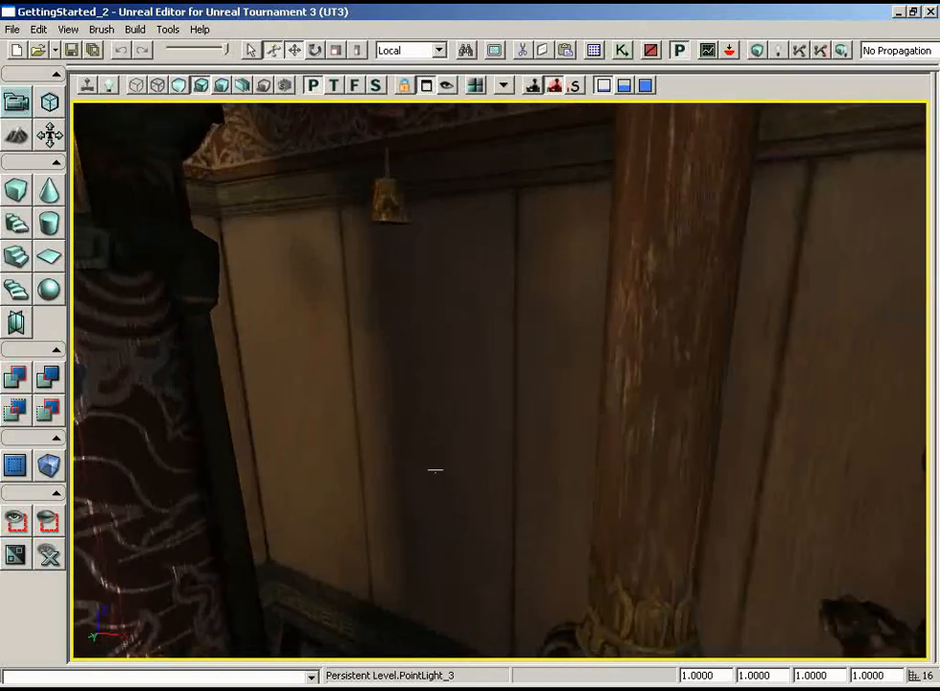
left_click_drag(449, 393, 479, 380)
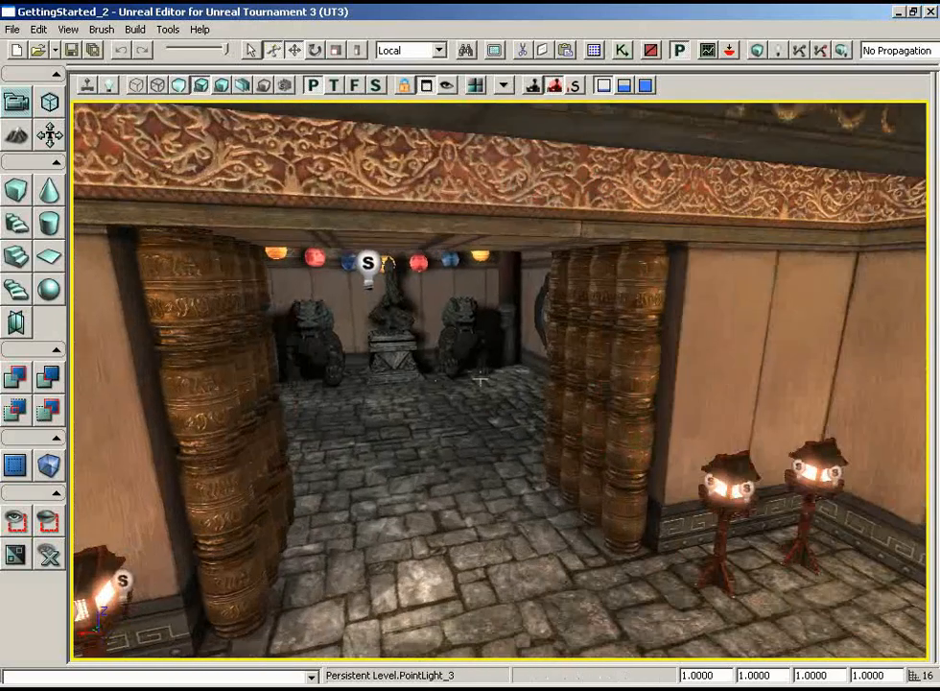
right_click_drag(520, 376, 295, 353)
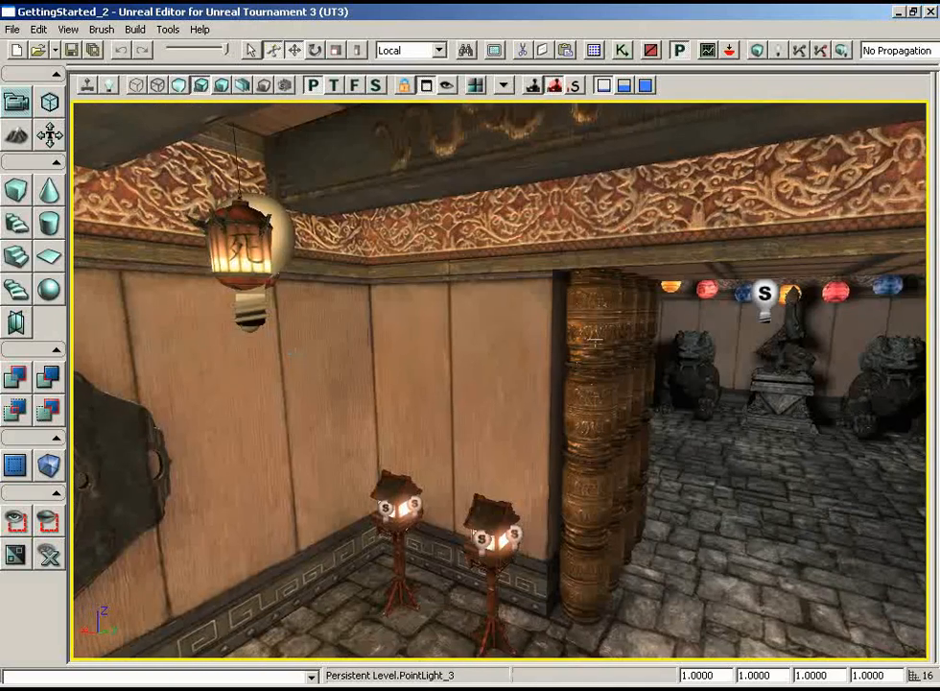
right_click_drag(683, 418, 563, 419)
right_click_drag(738, 377, 711, 414)
key("g")
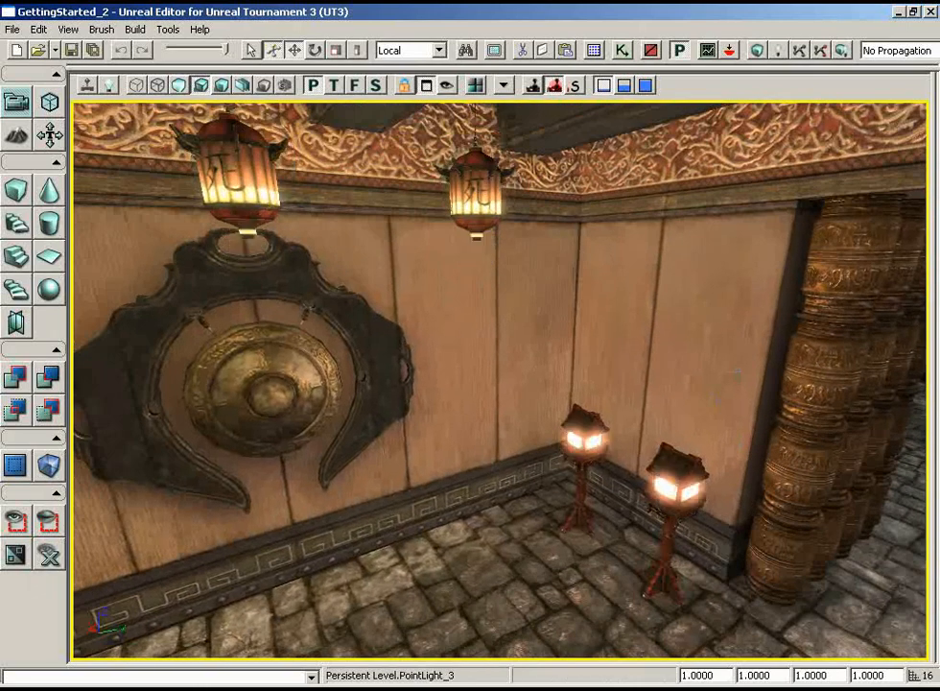
right_click_drag(737, 376, 704, 393)
left_click_drag(703, 394, 660, 653)
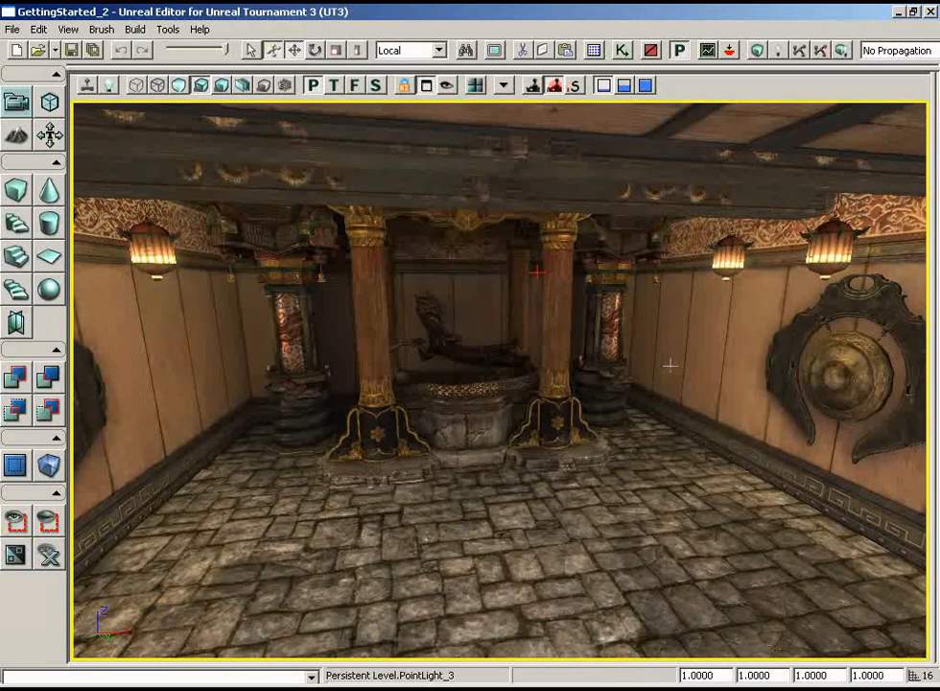
key("g")
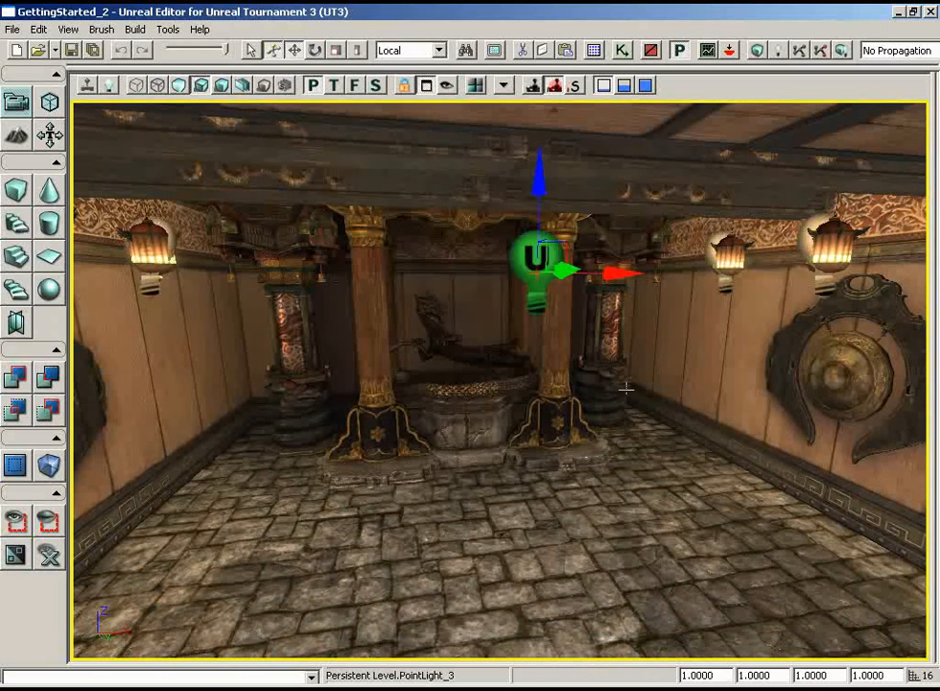
- Clear the selection, hide the editor icons and examine the fountain room's lighting from several angles
right_click_drag(429, 395, 467, 444)
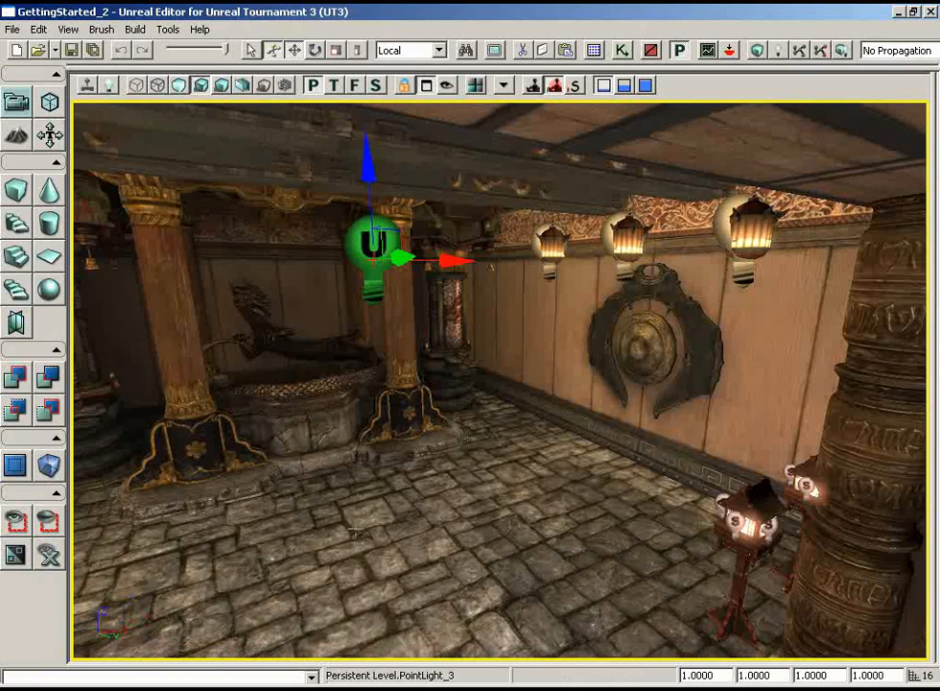
left_click(353, 530)
key("Escape")
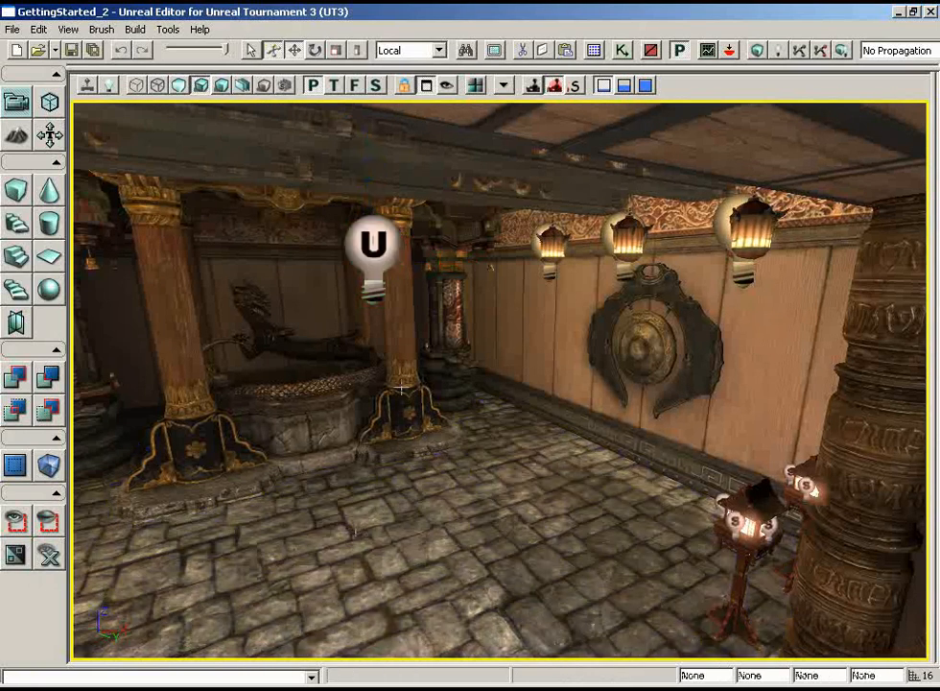
key("g")
right_click_drag(401, 387, 250, 385)
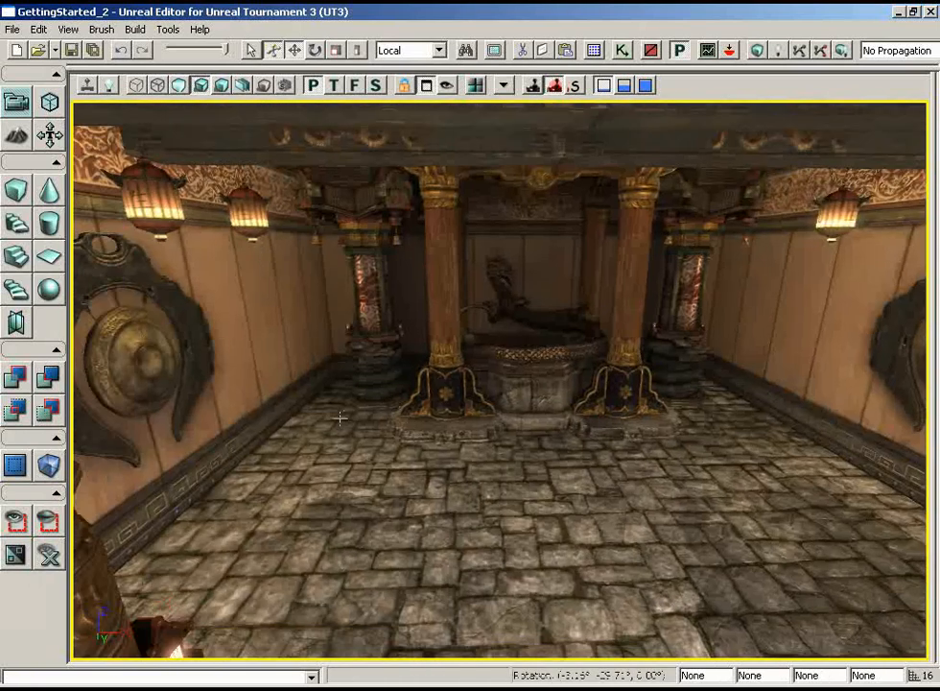
left_click_drag(500, 418, 490, 382)
right_click_drag(490, 382, 514, 432)
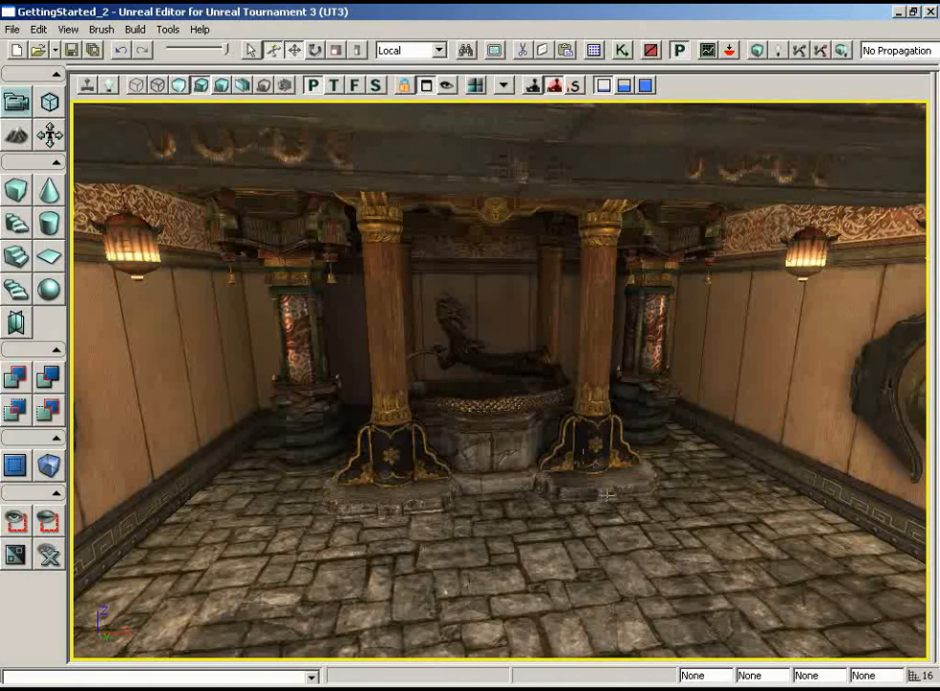
mouse_move(571, 477)
right_mouse_down()
mouse_move(493, 458)
mouse_move(531, 447)
mouse_move(503, 431)
mouse_move(579, 478)
right_mouse_up()
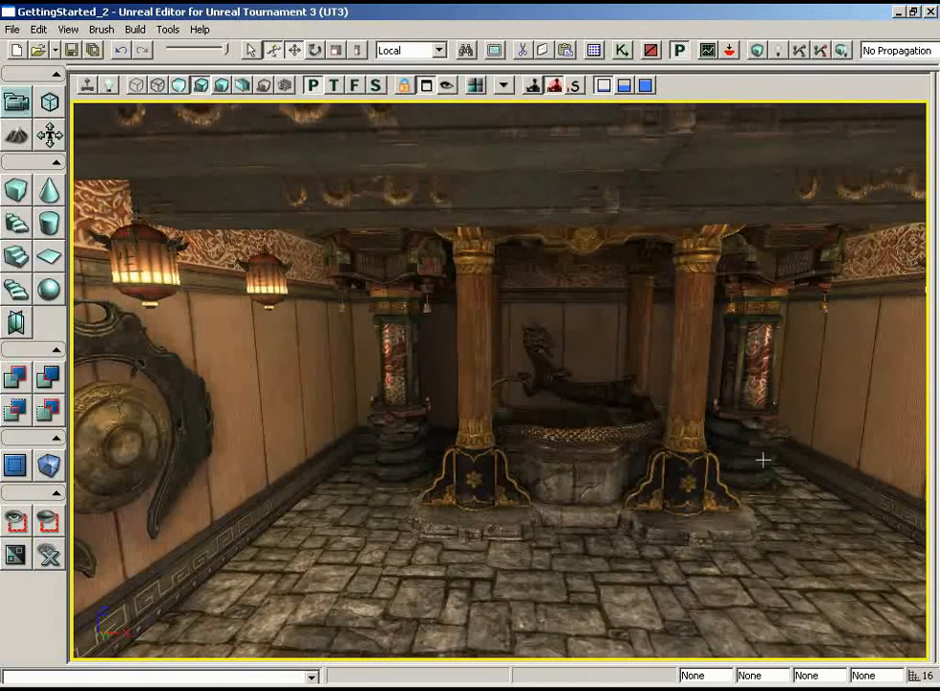
right_click_drag(776, 451, 665, 519)
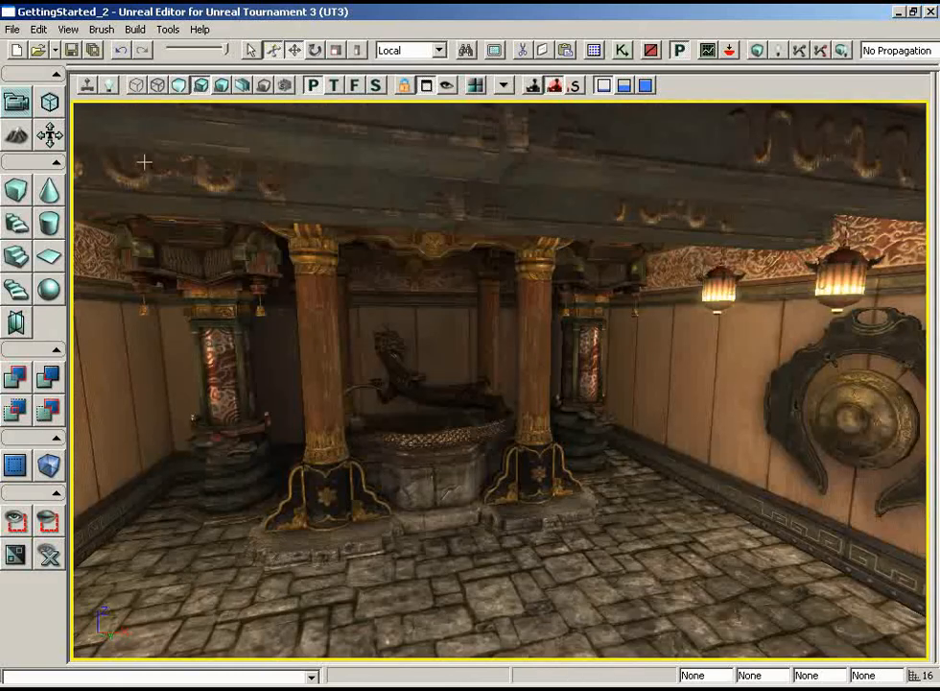
- Preview the fountain room with real-time rendering and inspect the floor lanterns beside the carved pillars
left_click(88, 89)
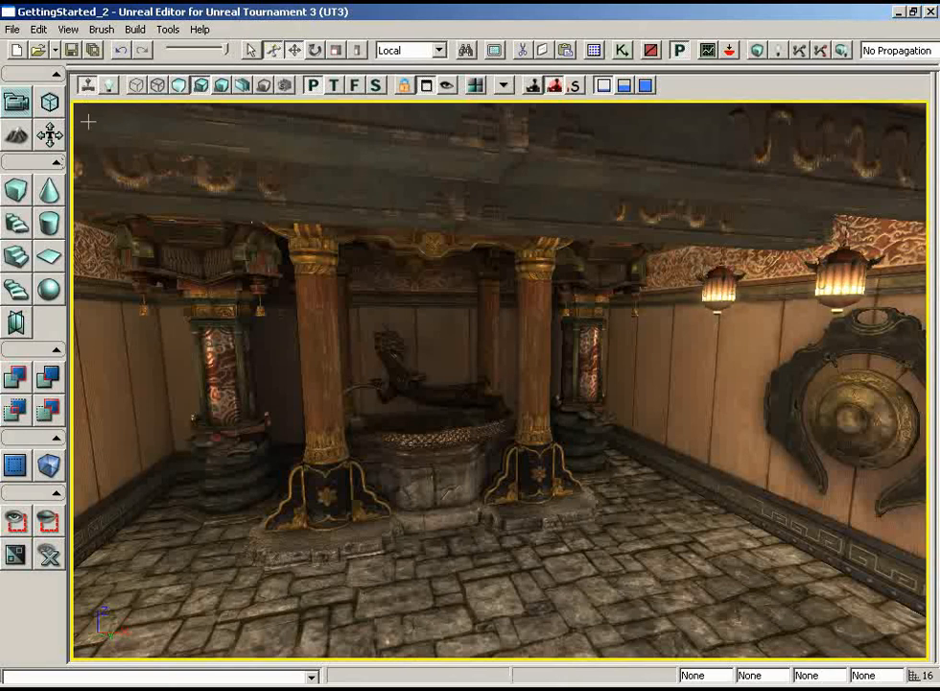
left_click_drag(256, 319, 385, 394)
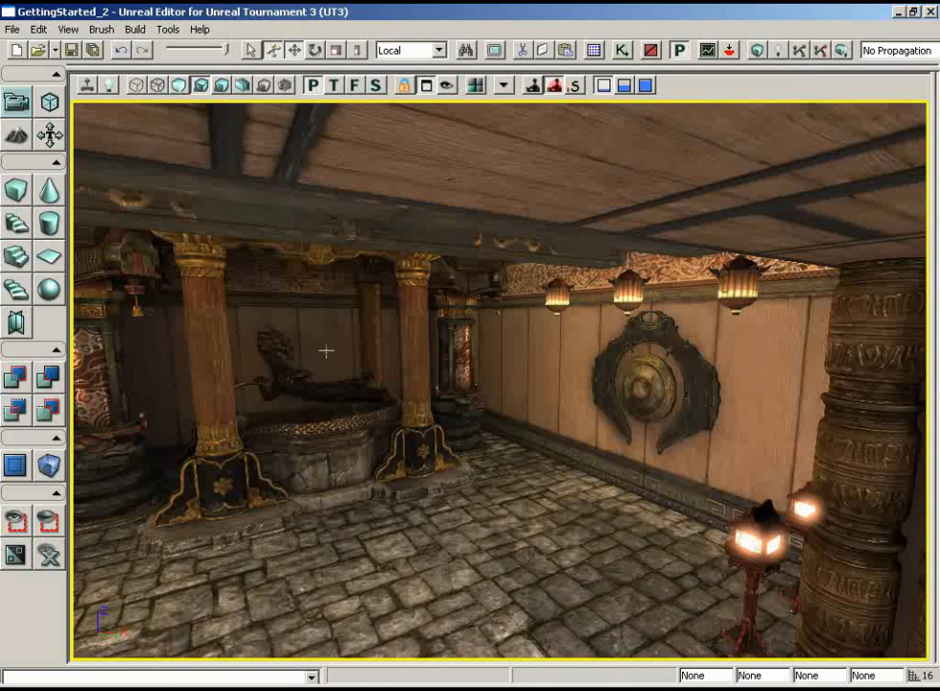
mouse_move(259, 351)
right_mouse_down()
mouse_move(619, 410)
mouse_move(258, 352)
right_mouse_up()
left_click_drag(295, 406, 190, 346)
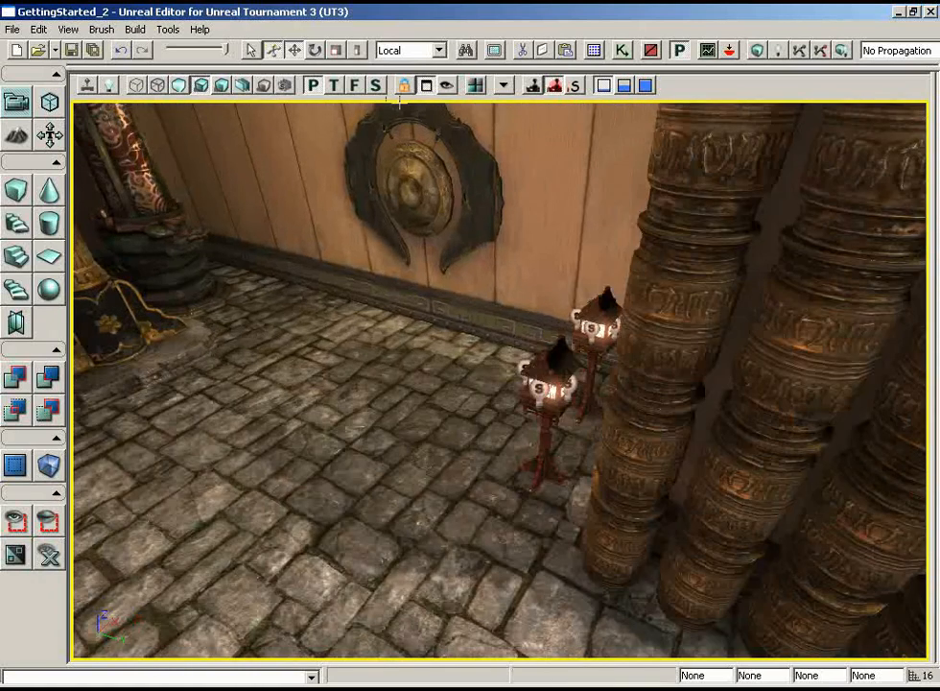
- Select all actors of the FloorLights group in the Groups browser and close the browser
left_click(594, 50)
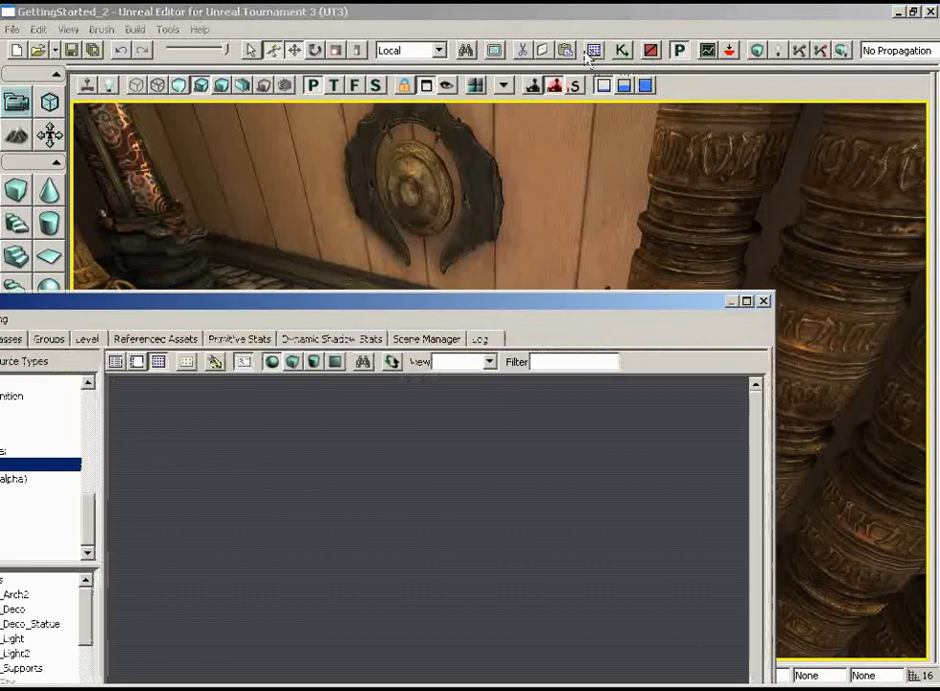
left_click(61, 342)
left_click_drag(194, 302, 551, 274)
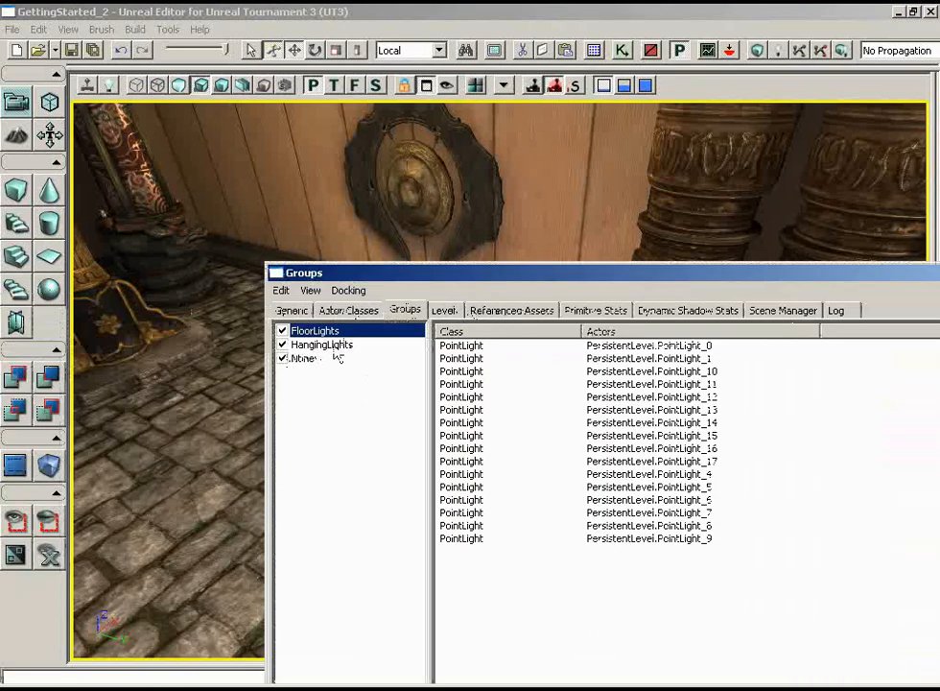
left_click(282, 291)
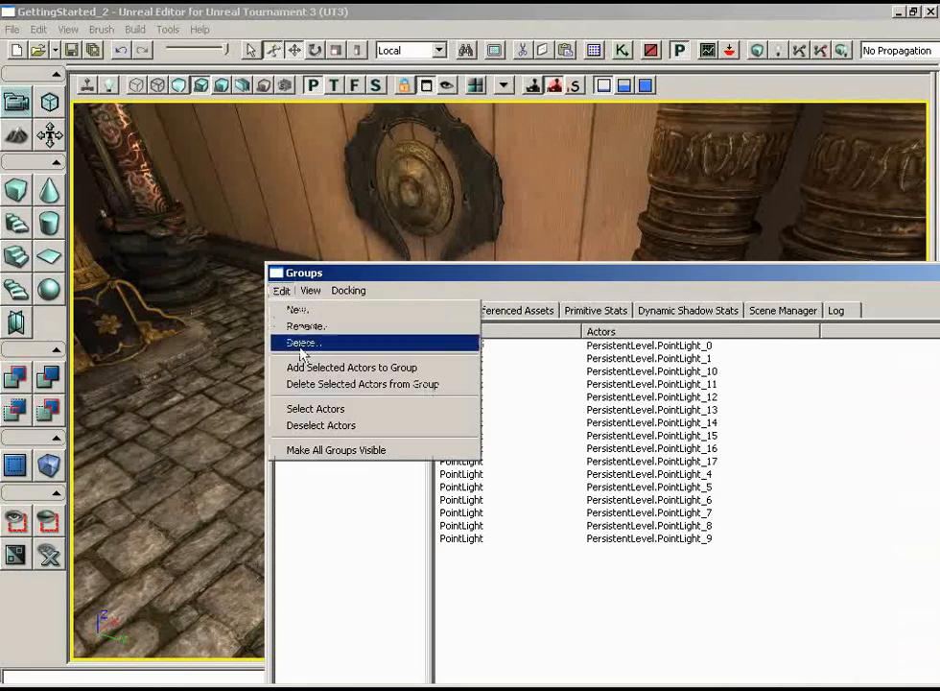
left_click(309, 411)
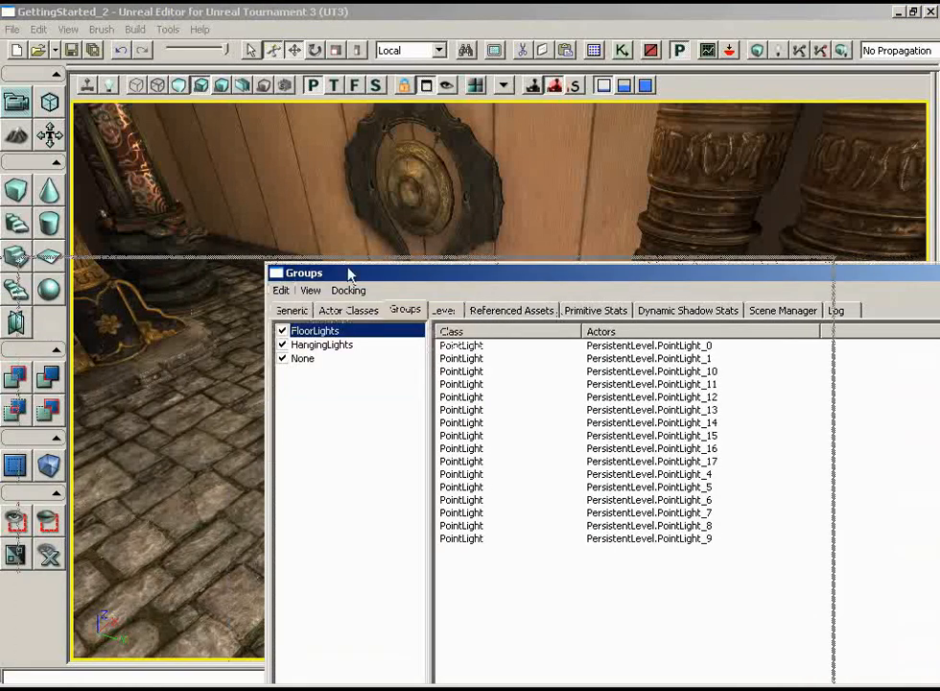
left_click_drag(349, 273, 41, 266)
left_click(812, 269)
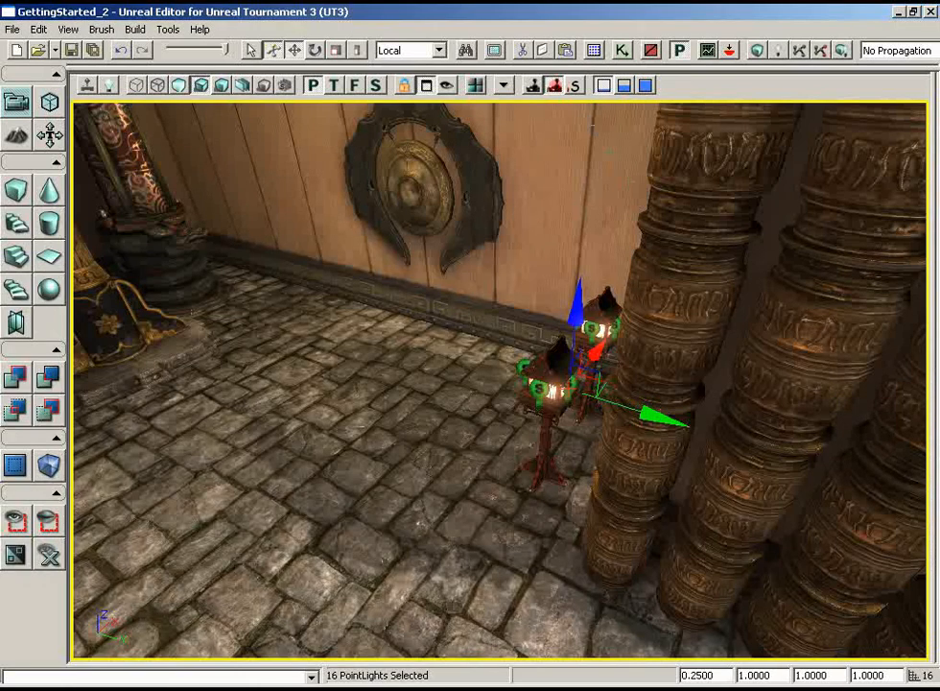
- In the top wireframe view, duplicate the selected floor lights along Y into the statue room, aligned with its floor lanterns
left_click(335, 85)
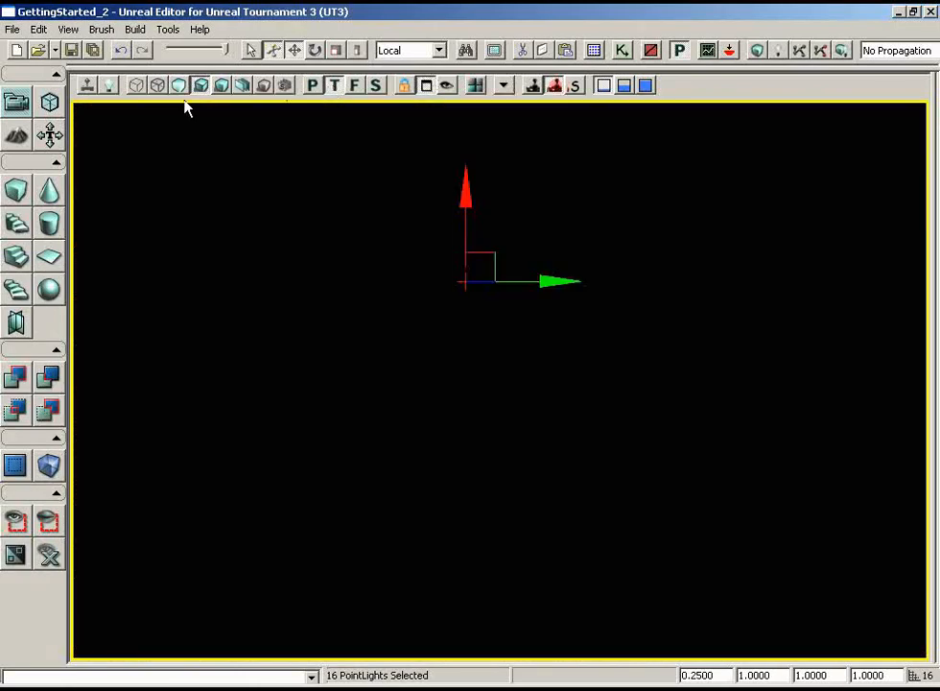
left_click(136, 85)
scroll(499, 379, "up", 5)
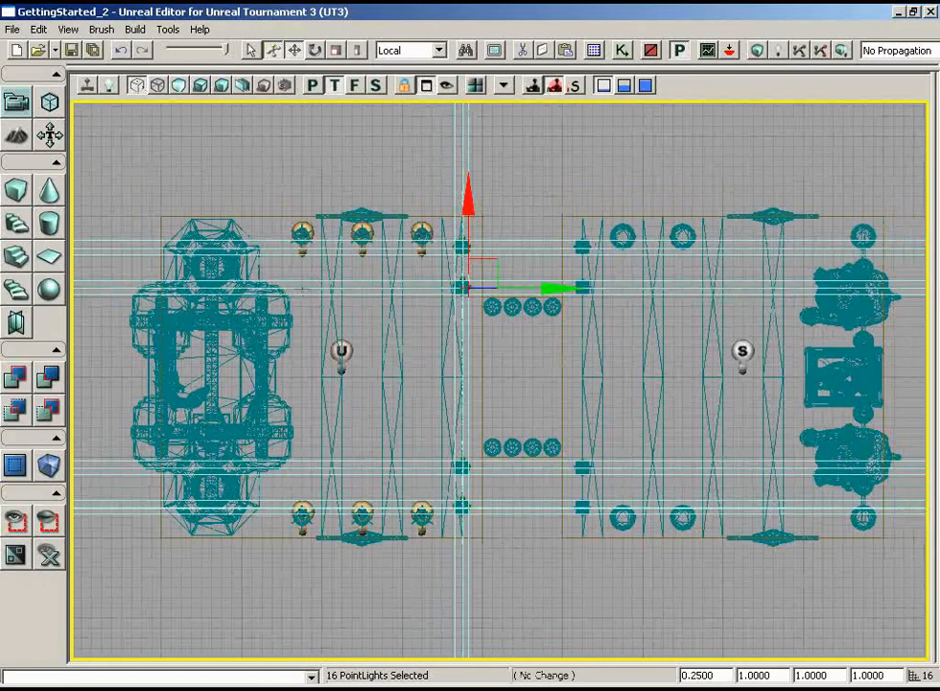
scroll(239, 307, "up", 6)
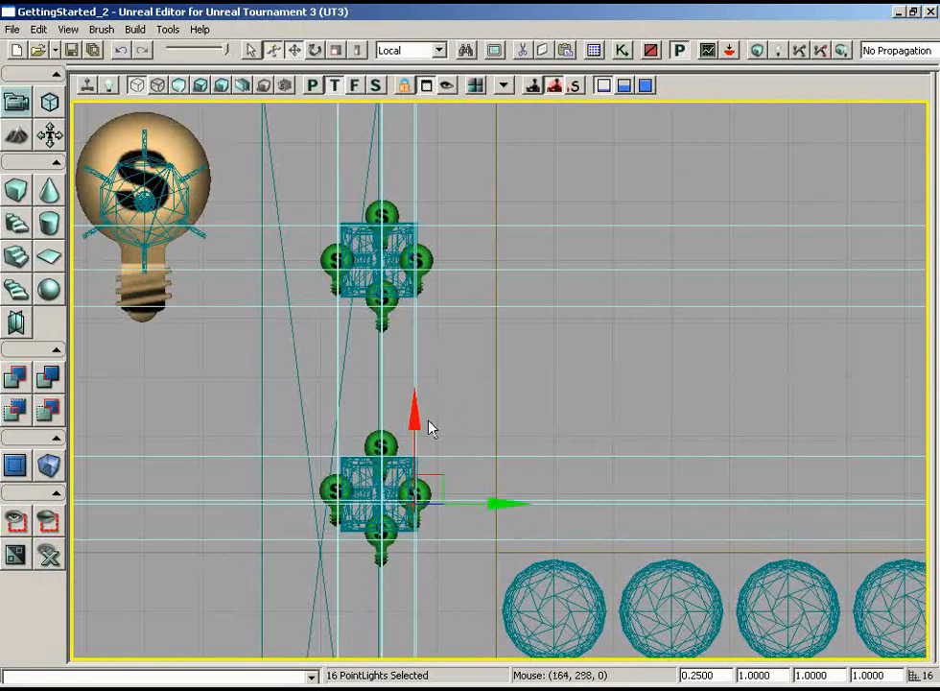
left_click_drag(494, 504, 928, 506, "alt")
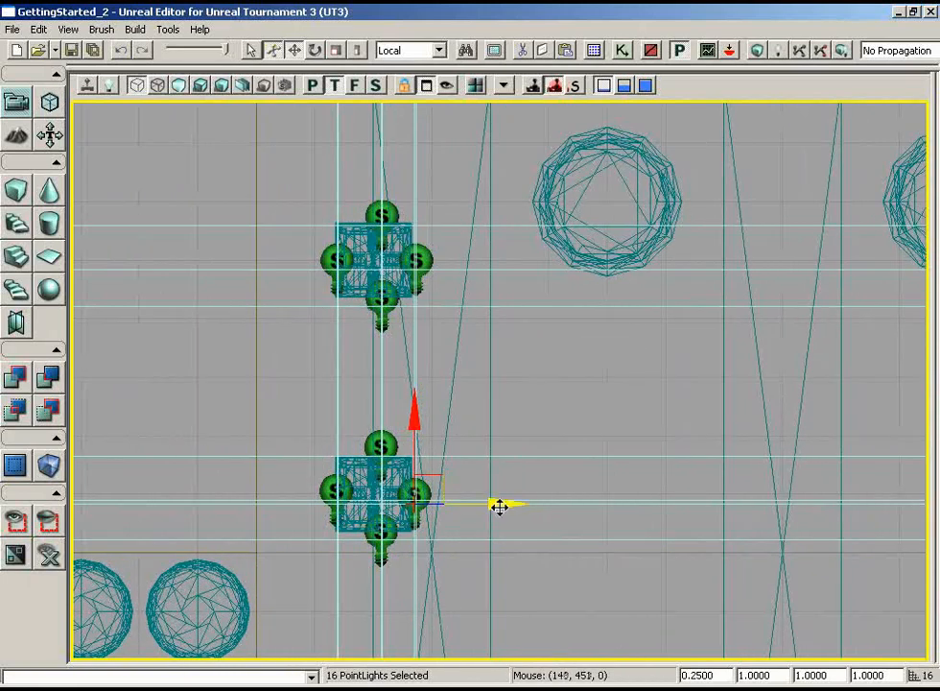
left_click_drag(500, 505, 499, 502)
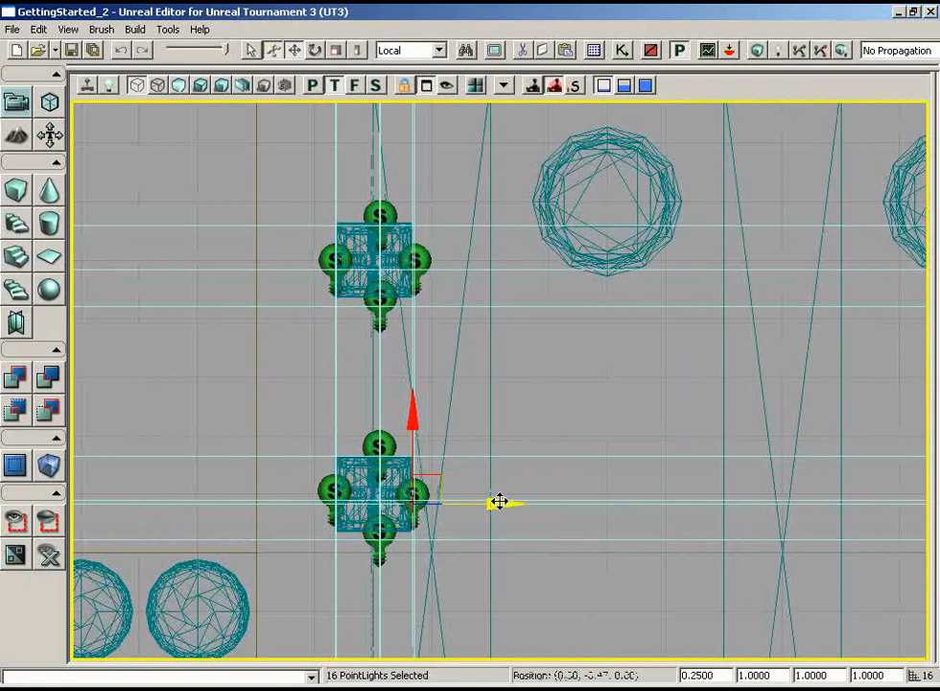
mouse_move(653, 366)
left_mouse_down()
mouse_move(652, 331)
mouse_move(643, 373)
left_mouse_up()
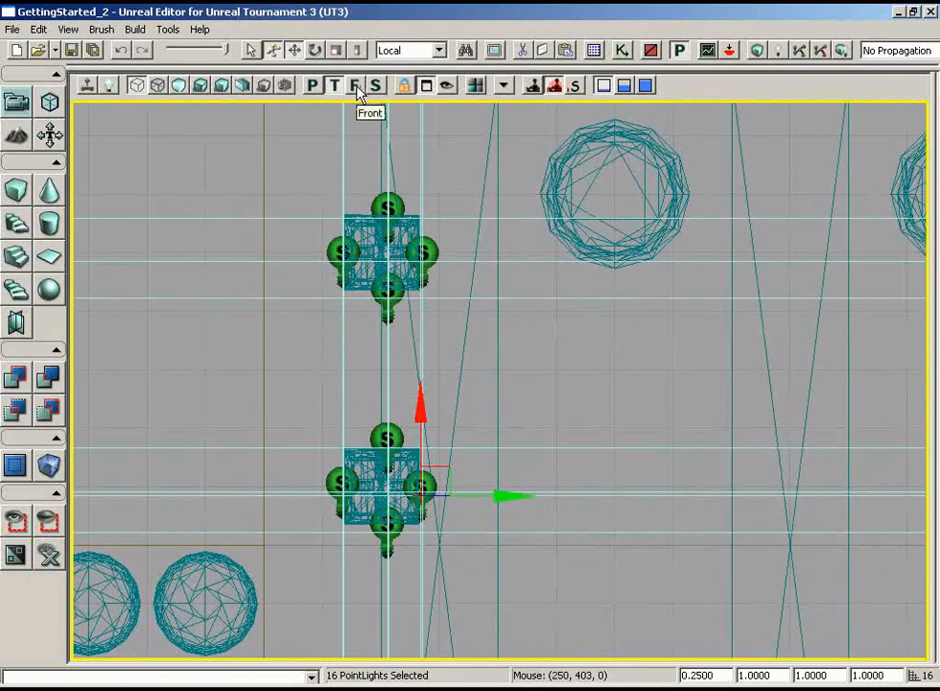
- Return to the lit perspective view and turn off bEnabled for the statue room's central point light
left_click(313, 86)
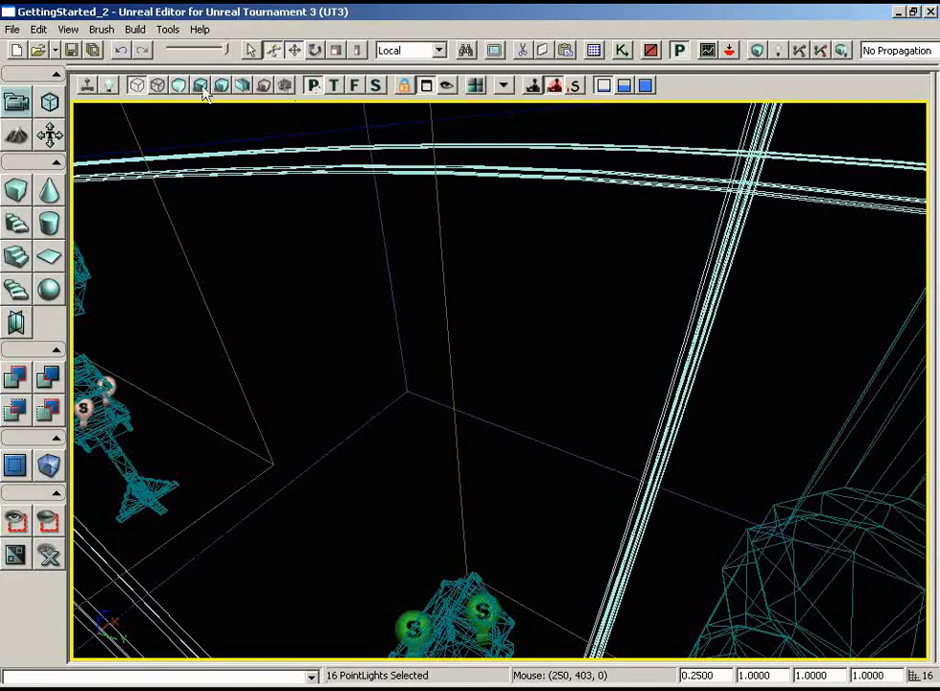
left_click(200, 87)
right_click_drag(430, 327, 937, 265)
left_click_drag(478, 312, 183, 422)
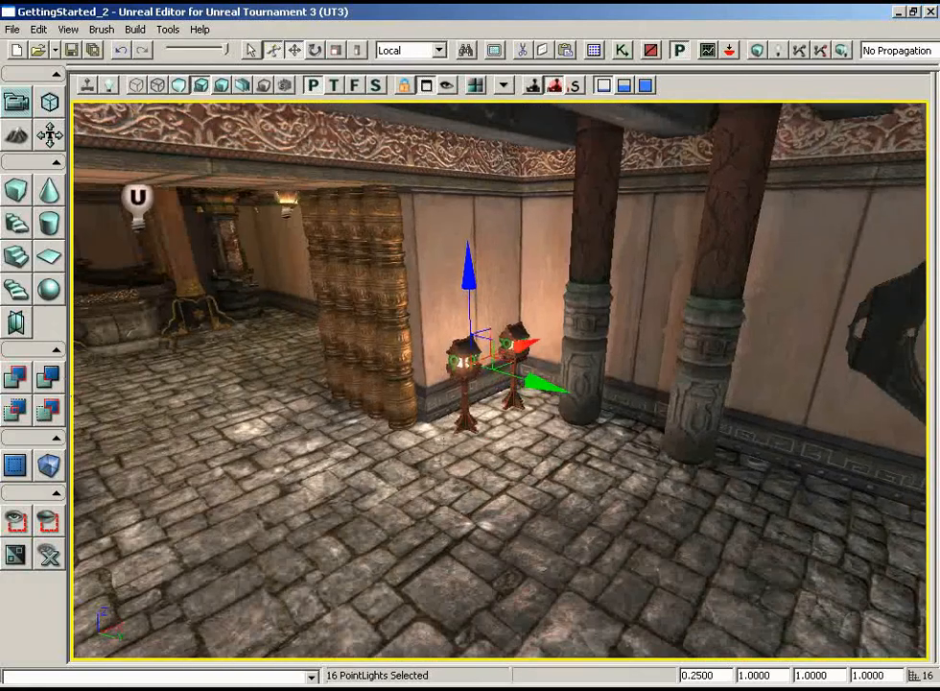
right_click_drag(432, 441, 734, 405)
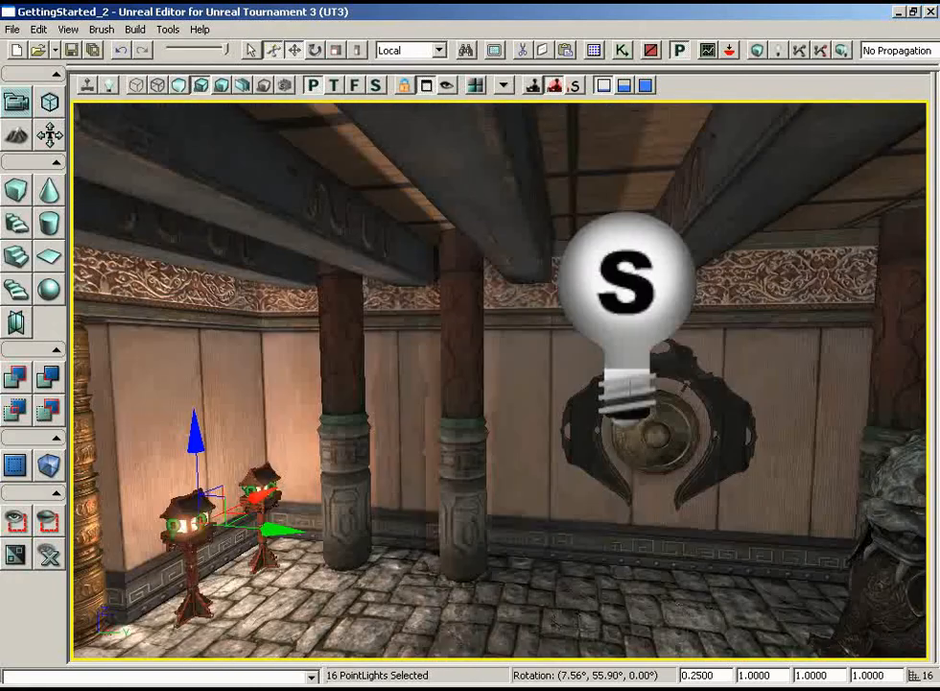
left_click(643, 294)
key("F4")
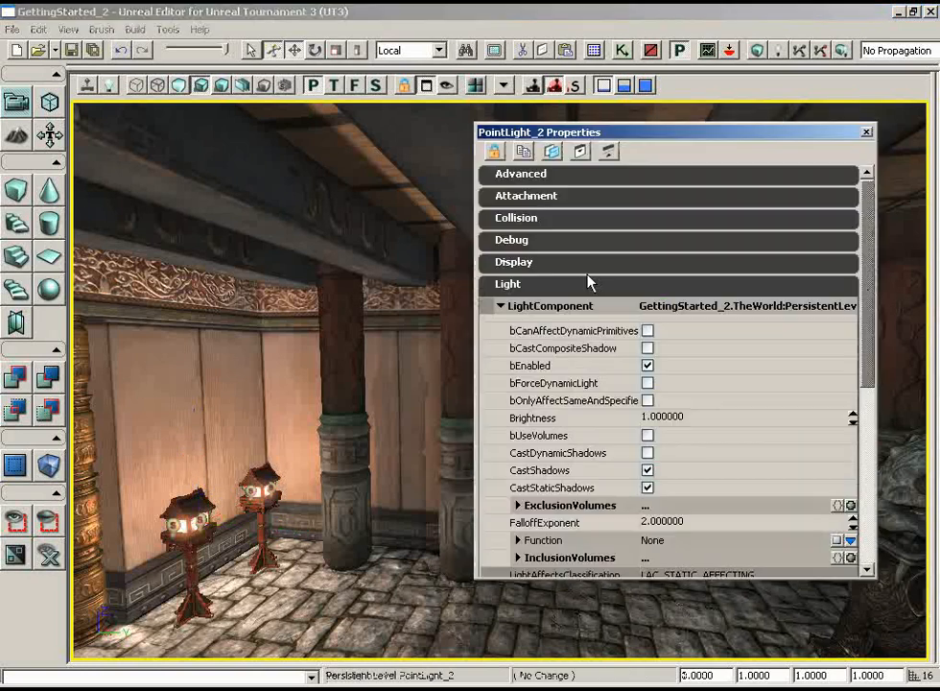
left_click(649, 367)
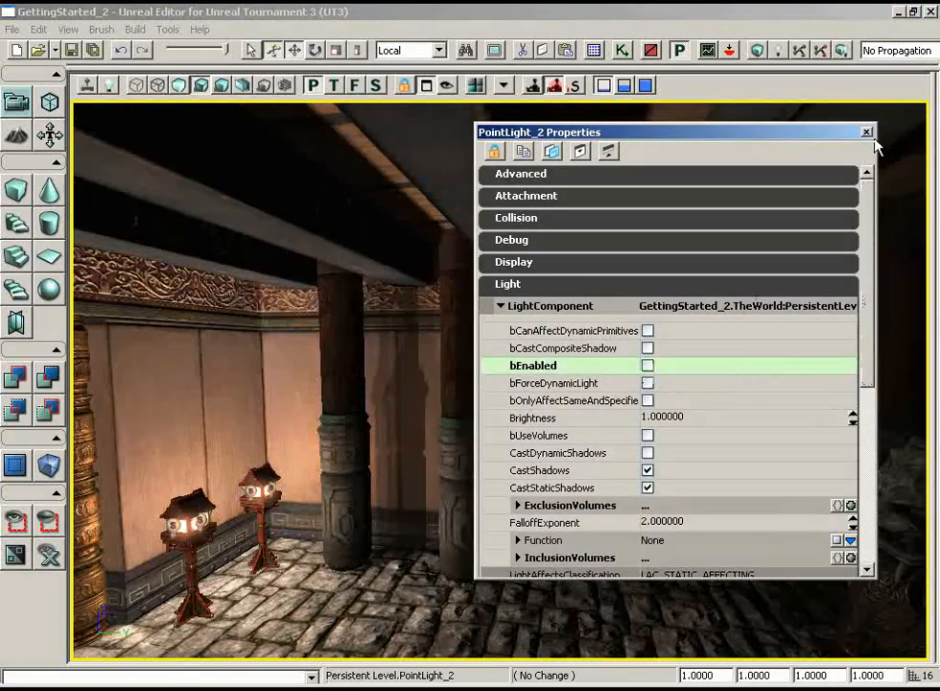
left_click(866, 133)
- Examine the statue room's lantern lighting and the view through the pillared doorway into the fountain room
left_click_drag(569, 510, 518, 523)
left_click_drag(441, 512, 490, 424)
right_click_drag(490, 424, 538, 501)
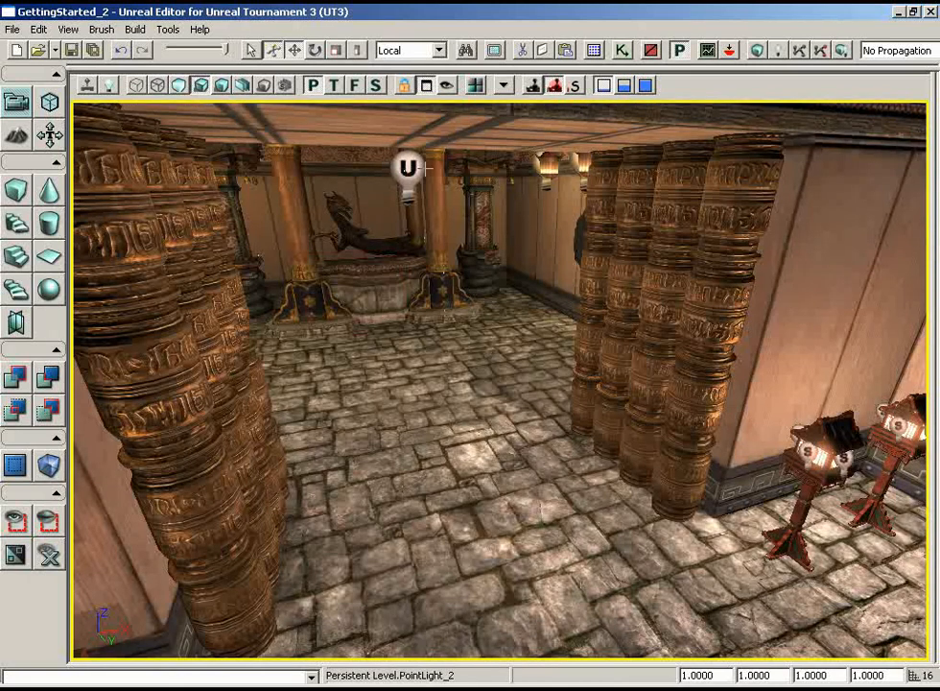
right_click_drag(429, 171, 576, 209)
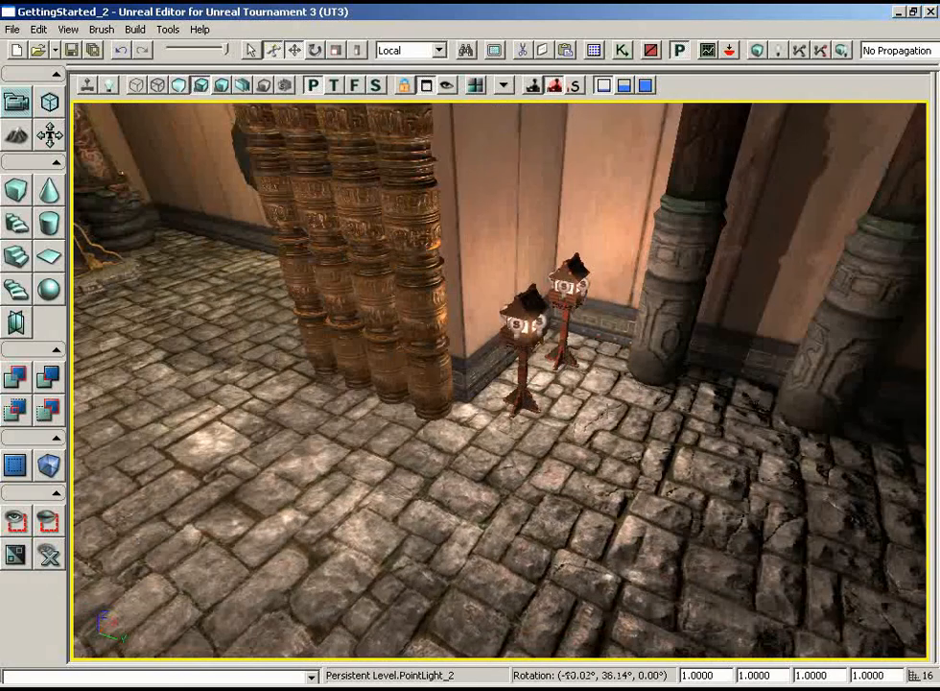
right_click_drag(570, 408, 393, 258)
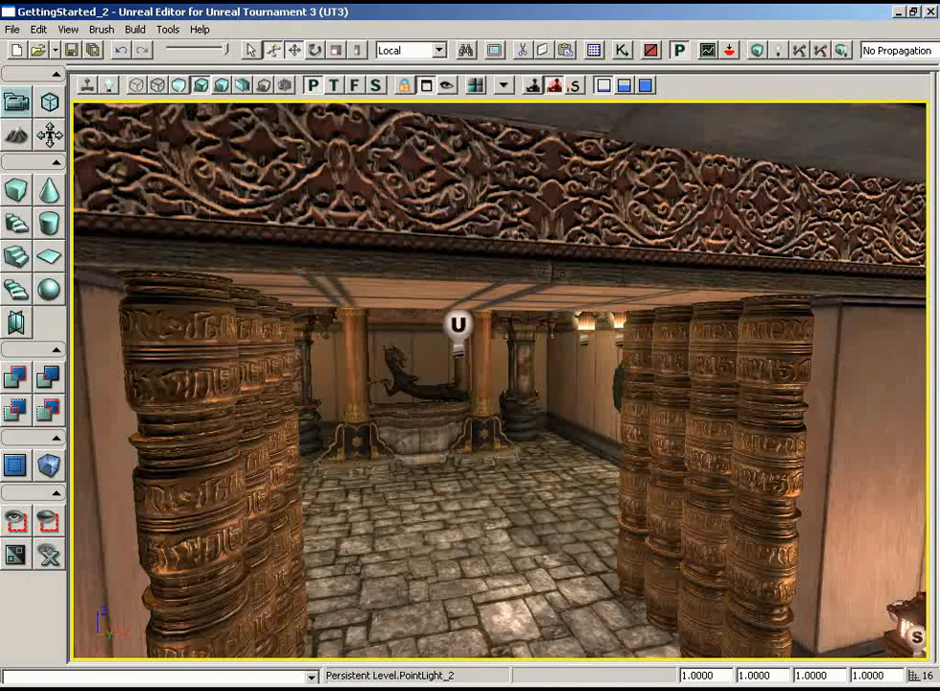
- Add a point light near the end yellow paper lantern beside the pillar in the statue room and position it just below the lantern
right_click_drag(537, 468, 928, 466)
right_click_drag(331, 484, 422, 496)
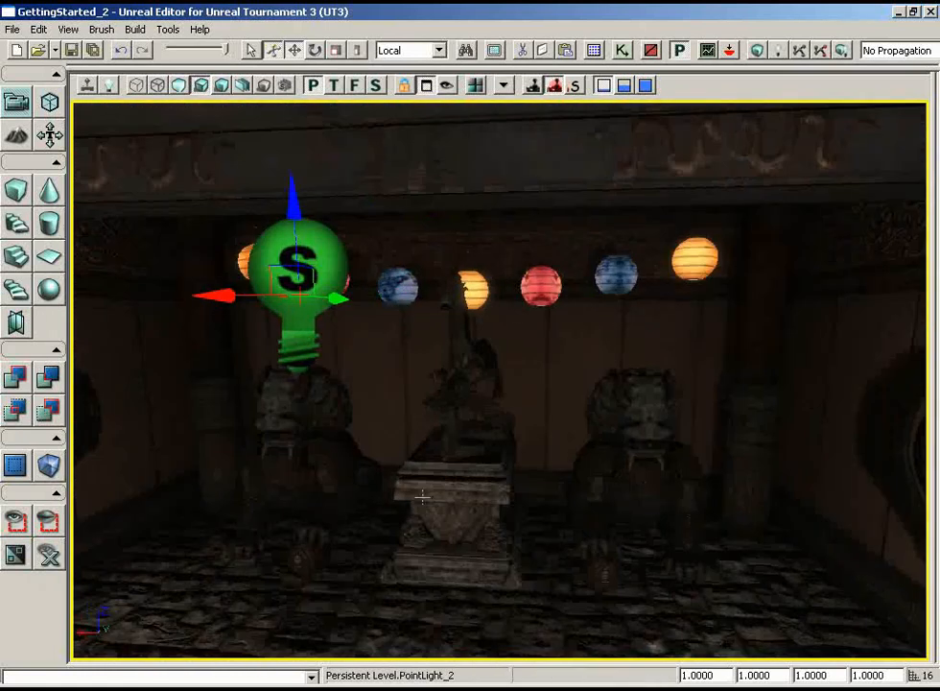
right_click_drag(366, 491, 378, 446)
mouse_move(661, 487)
left_mouse_down()
mouse_move(662, 443)
mouse_move(661, 487)
left_mouse_up()
right_click_drag(661, 488, 719, 402)
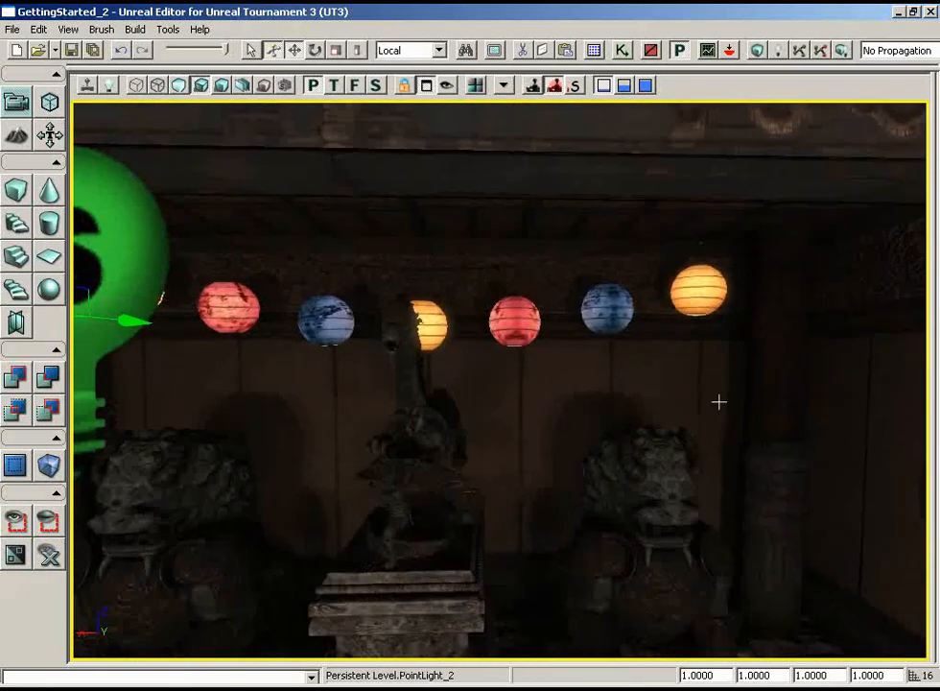
key("l")
left_click(691, 346)
left_click_drag(788, 440, 814, 257)
mouse_move(740, 481)
right_mouse_down()
mouse_move(741, 445)
mouse_move(743, 478)
right_mouse_up()
left_click_drag(572, 359, 565, 359)
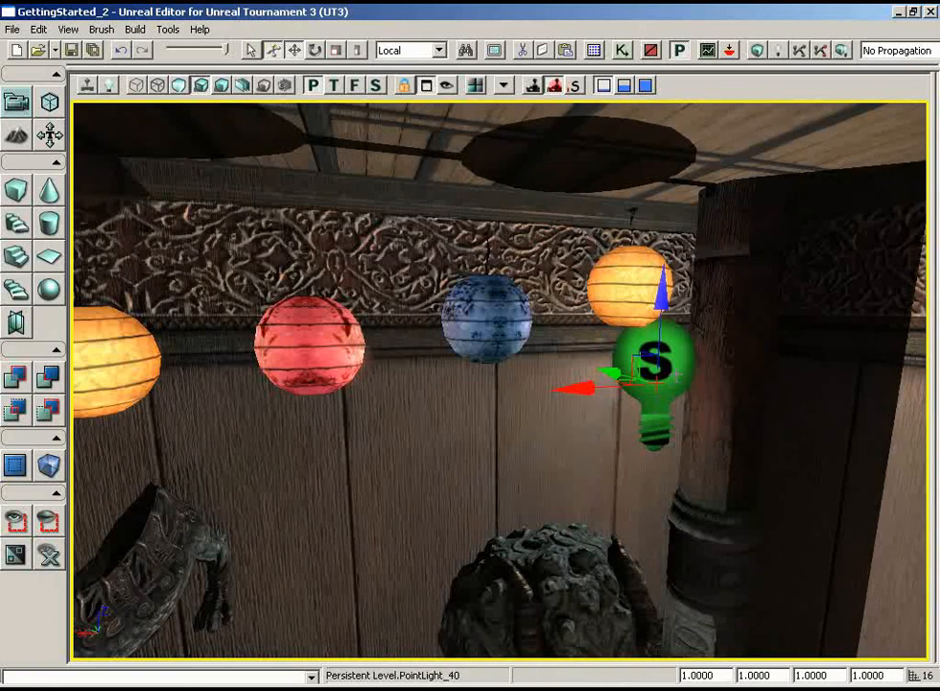
- Set the new lantern light's Radius to 512 in its properties
key("F4")
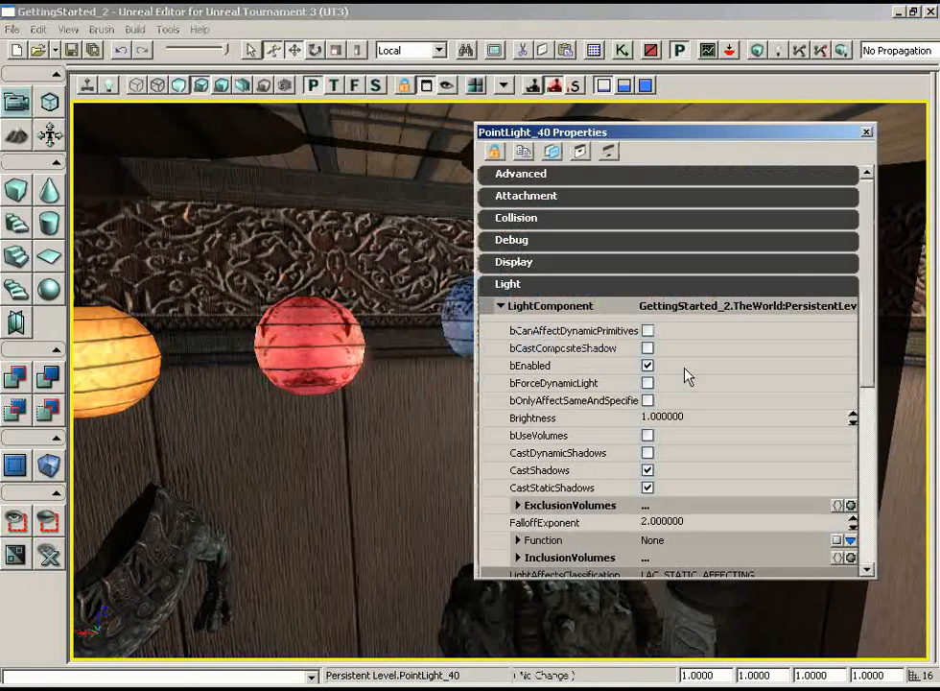
scroll(866, 357, "down", 2)
scroll(866, 357, "down", 1)
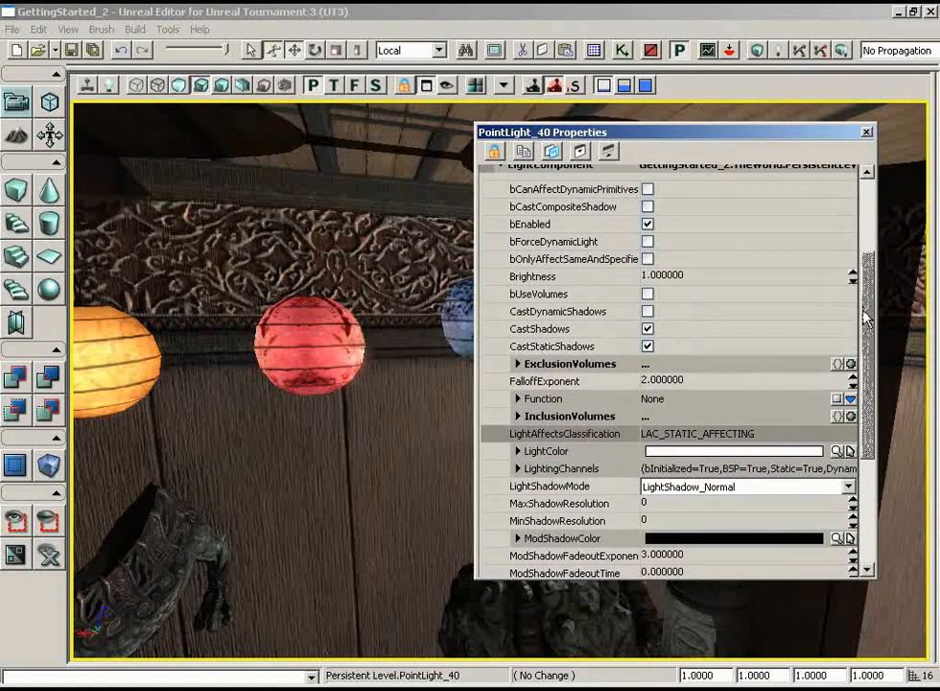
scroll(864, 315, "down", 5)
left_click(677, 411)
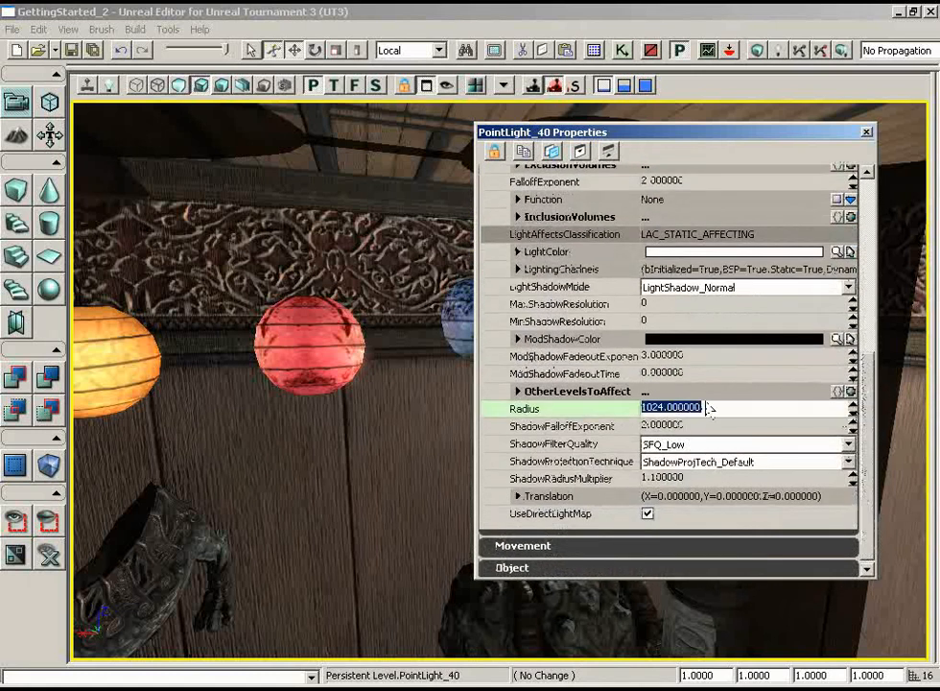
type("512")
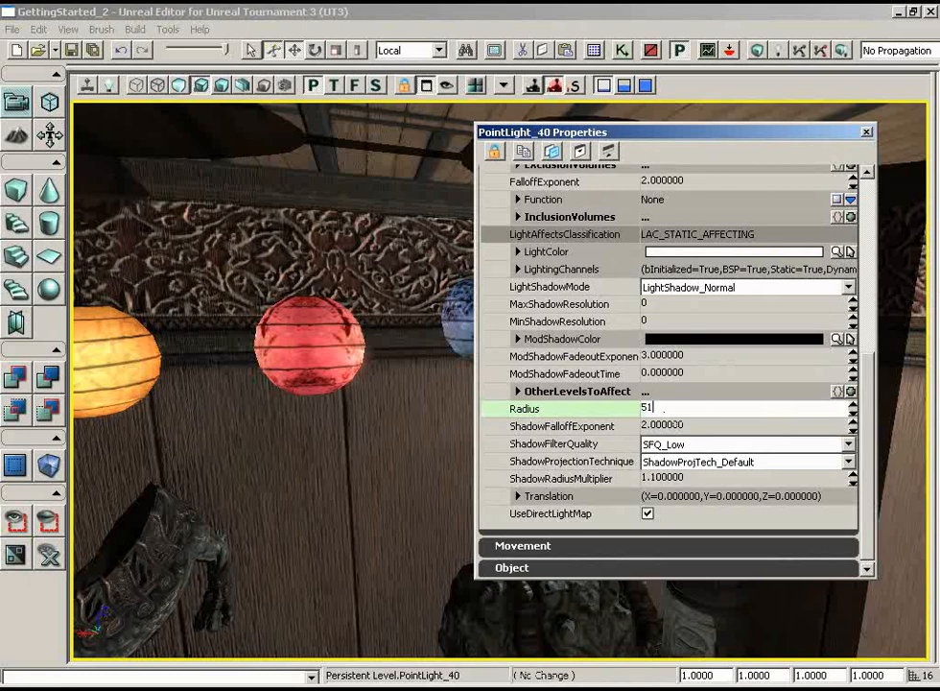
key("Return")
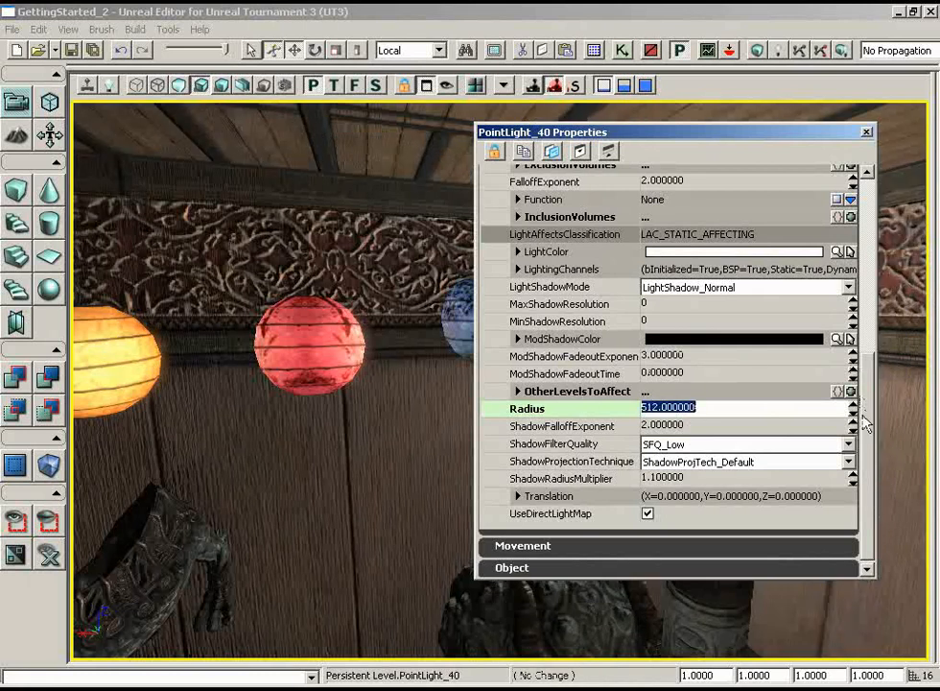
- Sample the light's LightColor from the yellow lantern in the viewport, then lighten it to luminosity 193 (RGB 255, 207, 155)
scroll(866, 422, "up", 2)
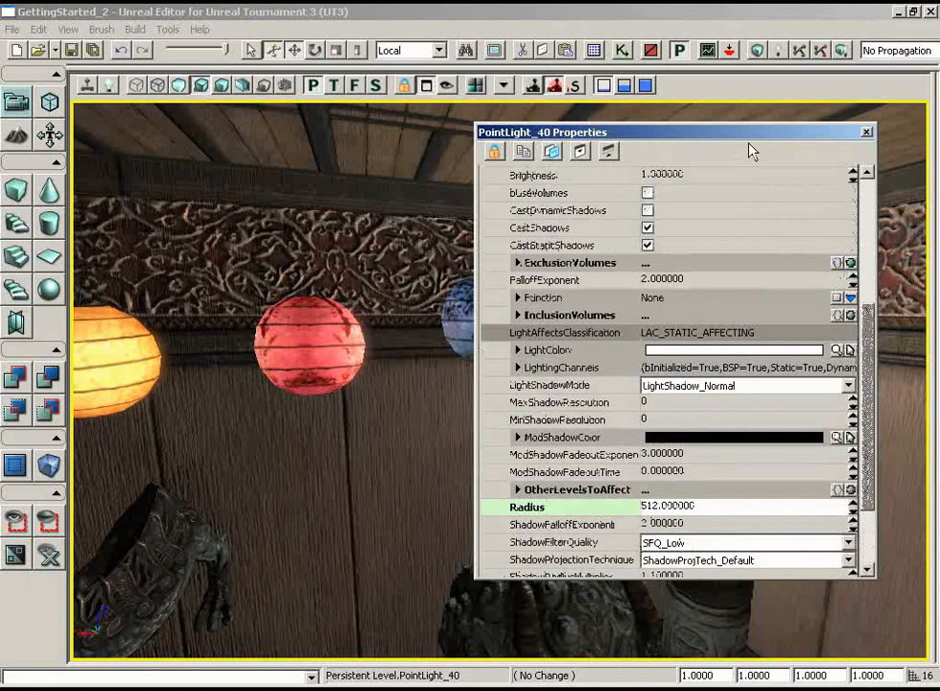
left_click(837, 352)
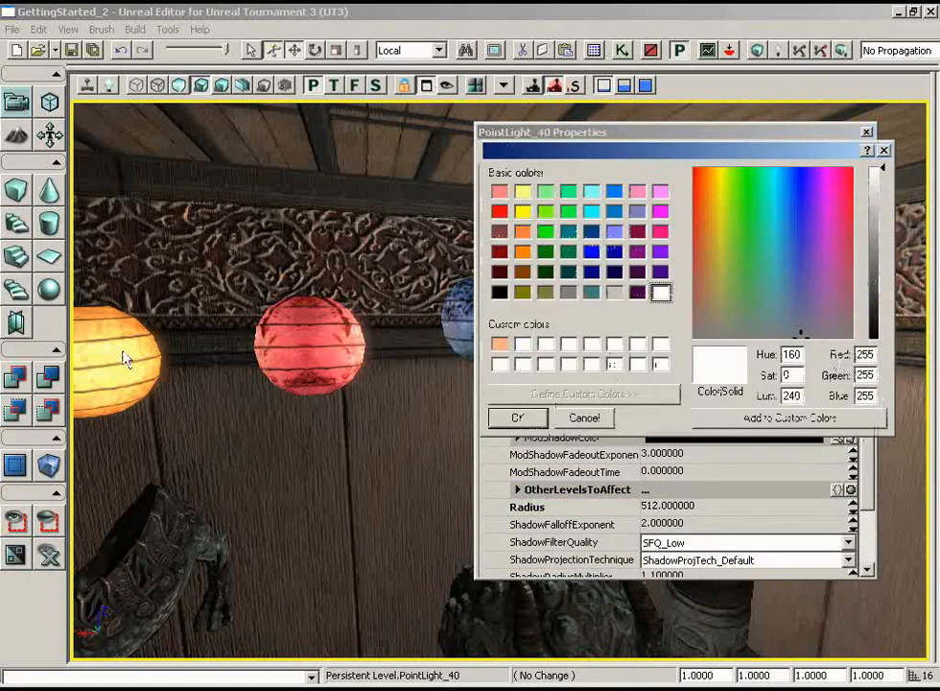
left_click(885, 152)
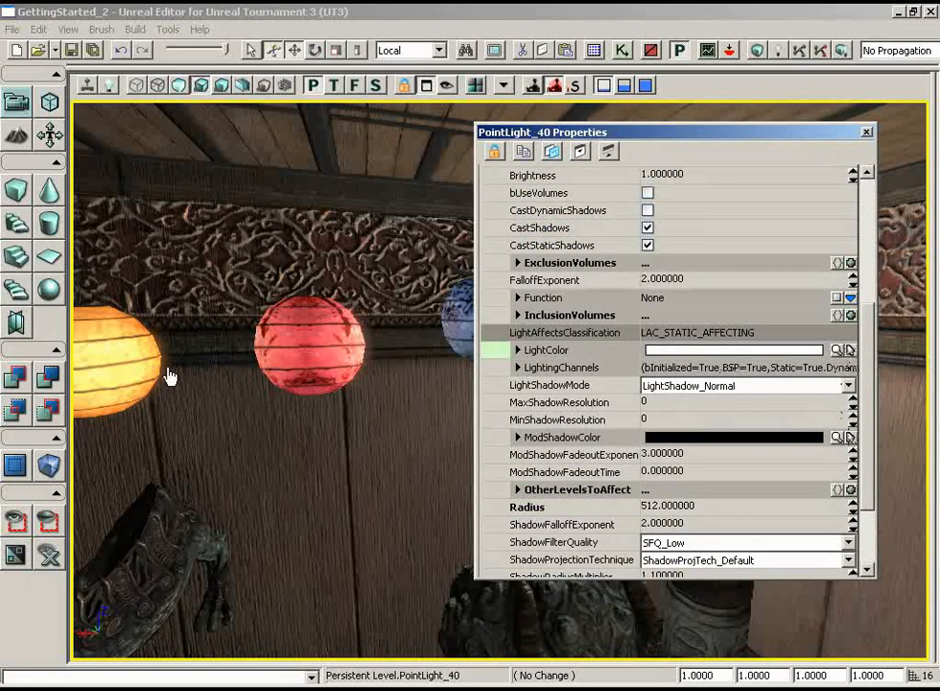
left_click(123, 336)
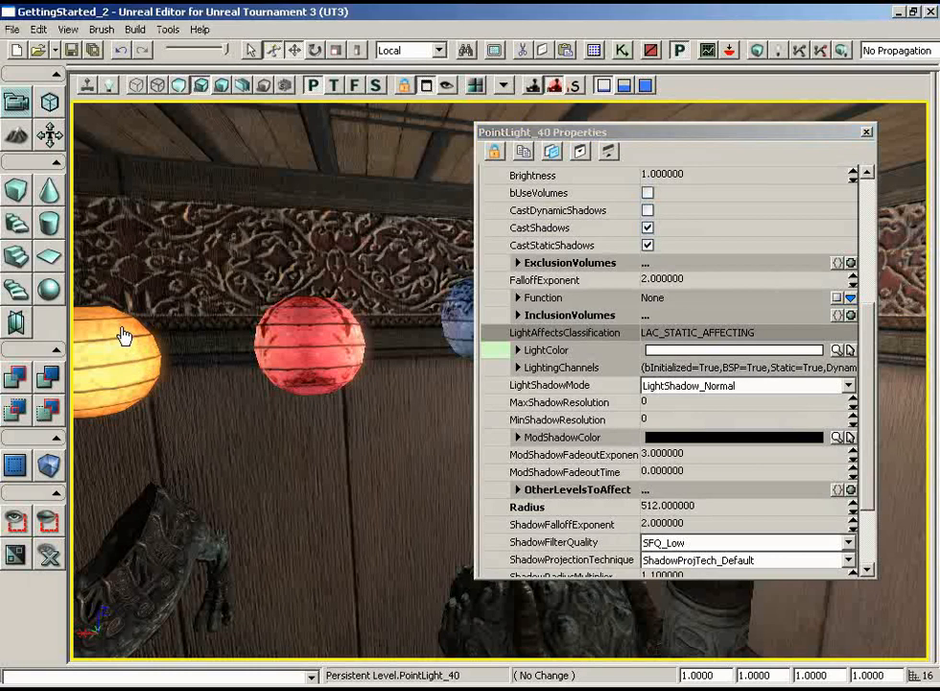
left_click_drag(674, 139, 335, 222)
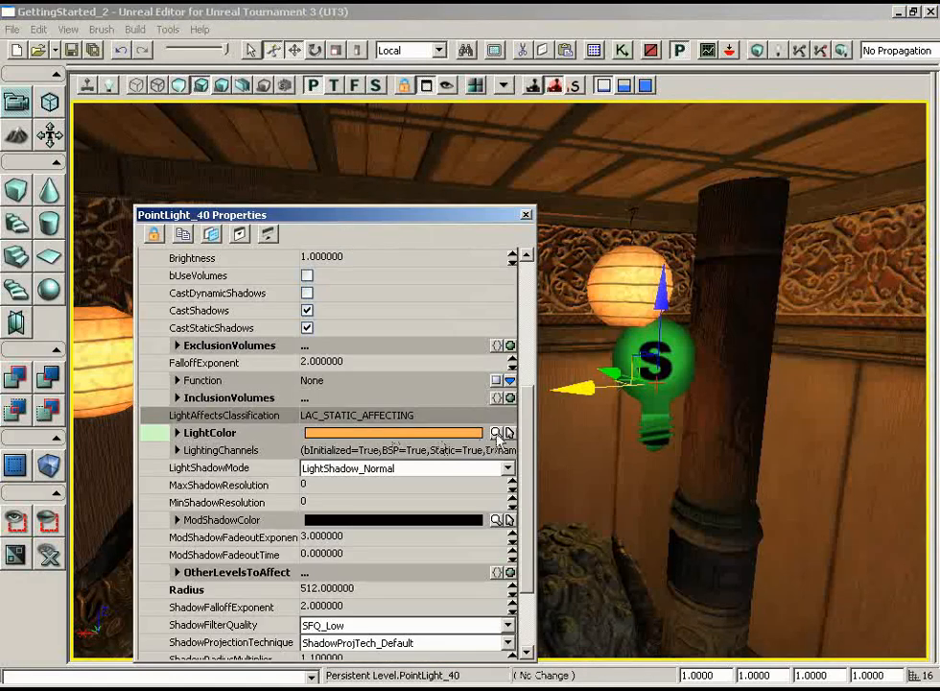
left_click(508, 434)
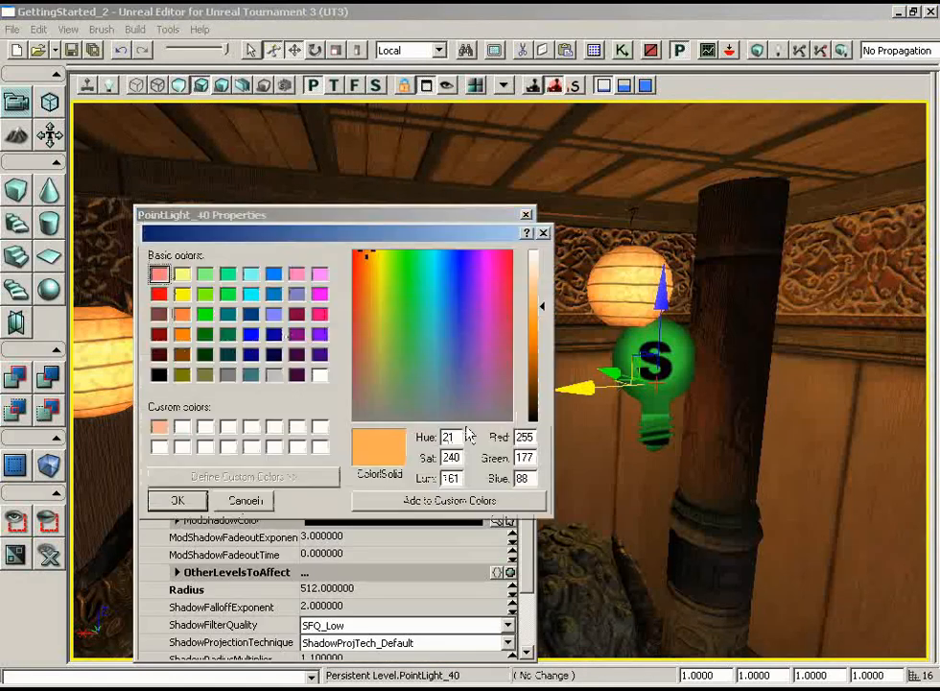
left_click_drag(540, 307, 541, 285)
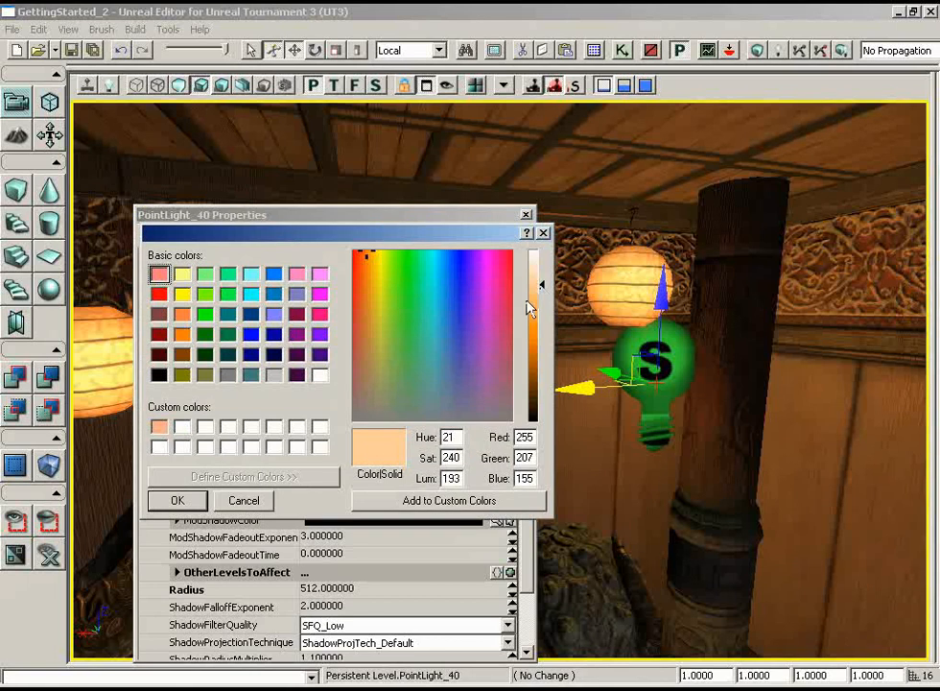
left_click(191, 505)
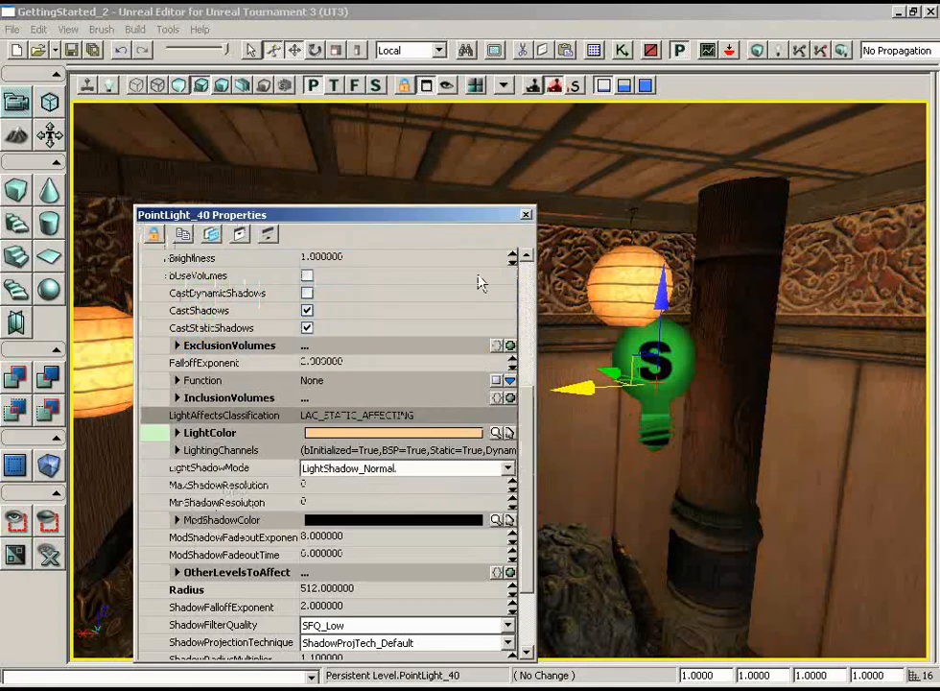
- Set the lantern light's FalloffExponent to 6 and close its properties
left_click(352, 365)
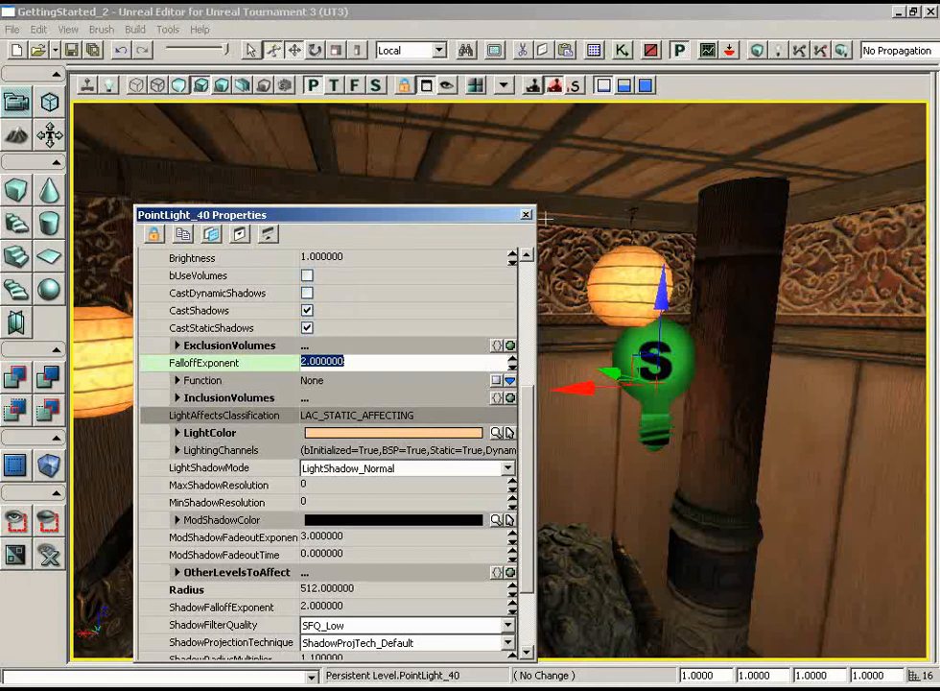
type("6")
key("Return")
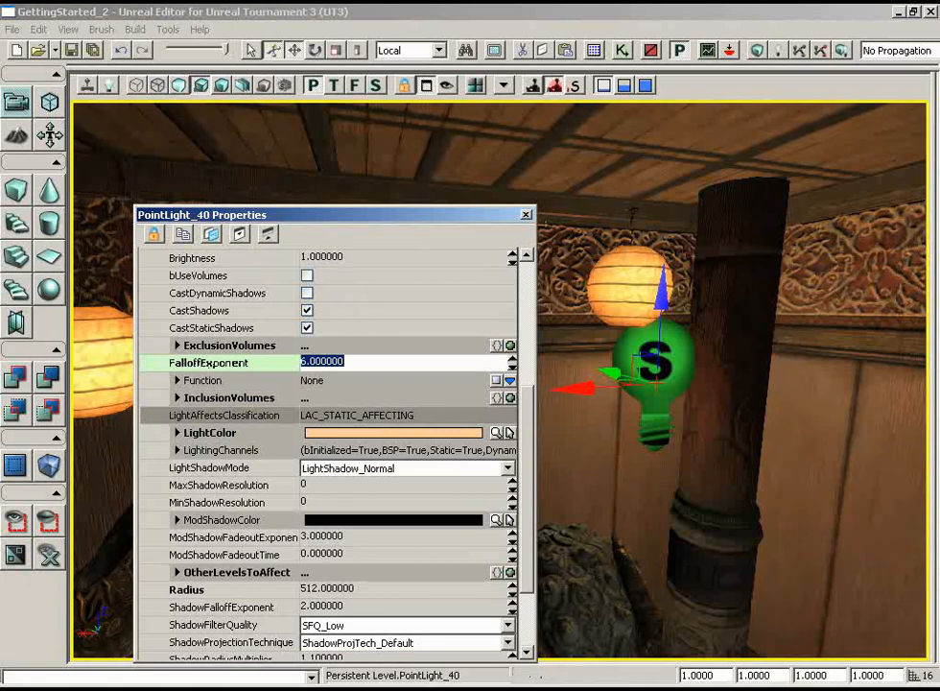
left_click(525, 216)
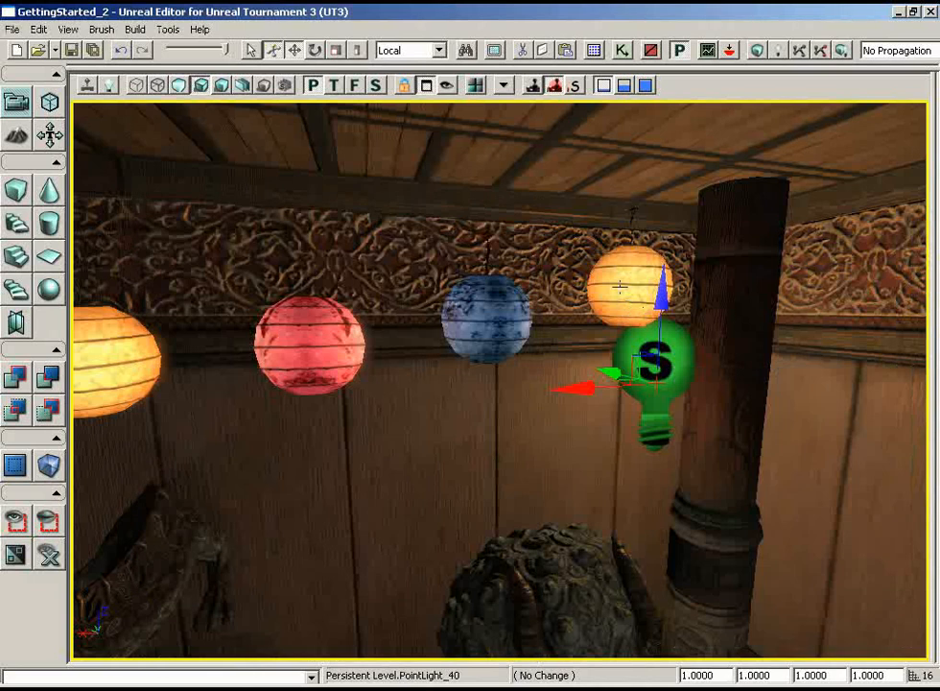
- Turn off CastShadow for the hanging paper lantern string's static mesh and close its properties
left_click(619, 286)
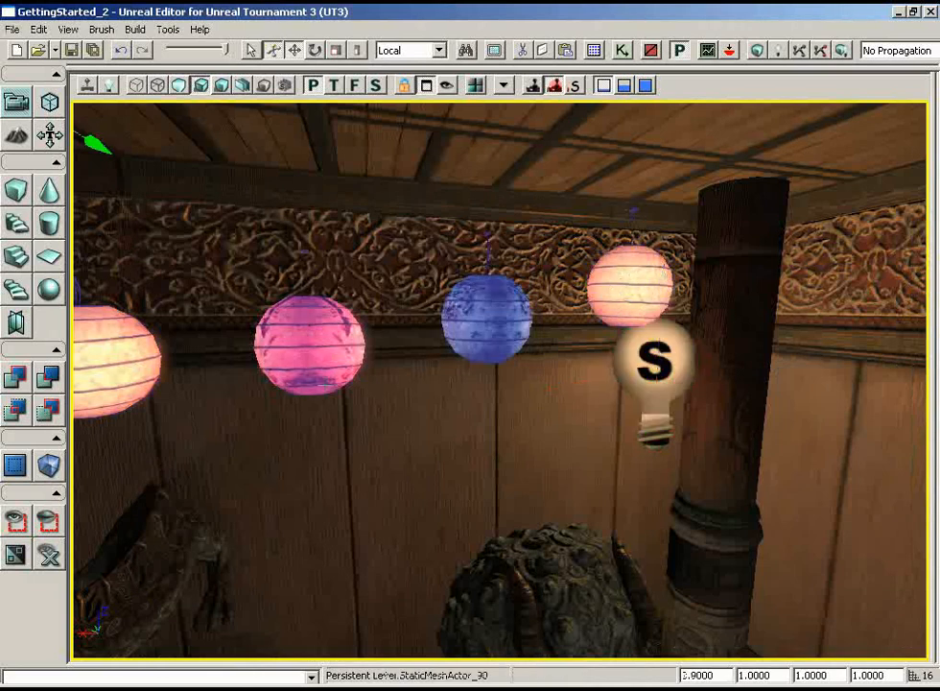
double_click(621, 291)
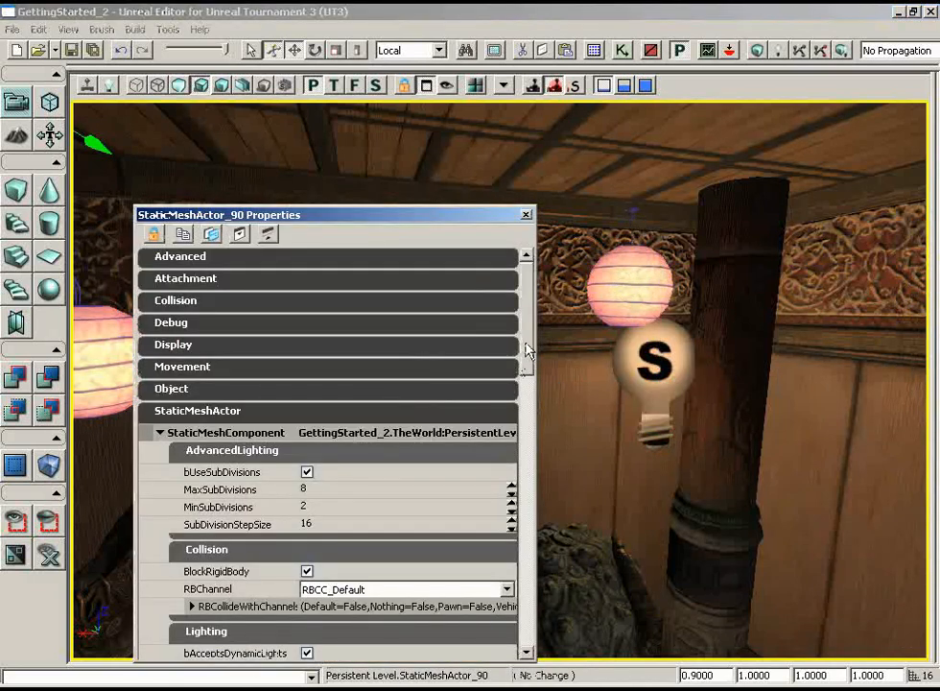
left_click_drag(527, 351, 524, 414)
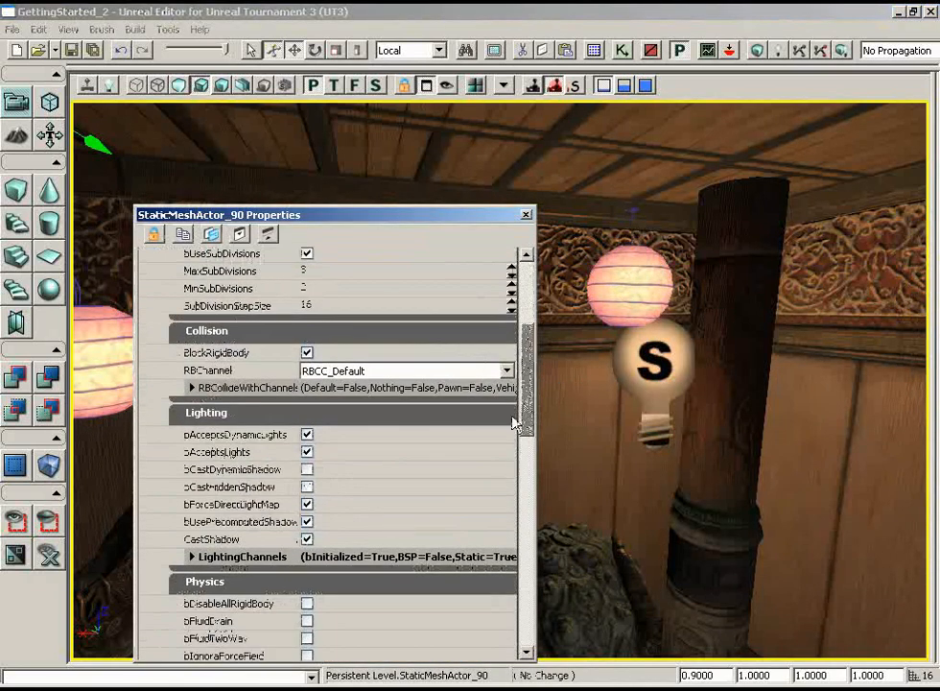
left_click(307, 539)
left_click(525, 215)
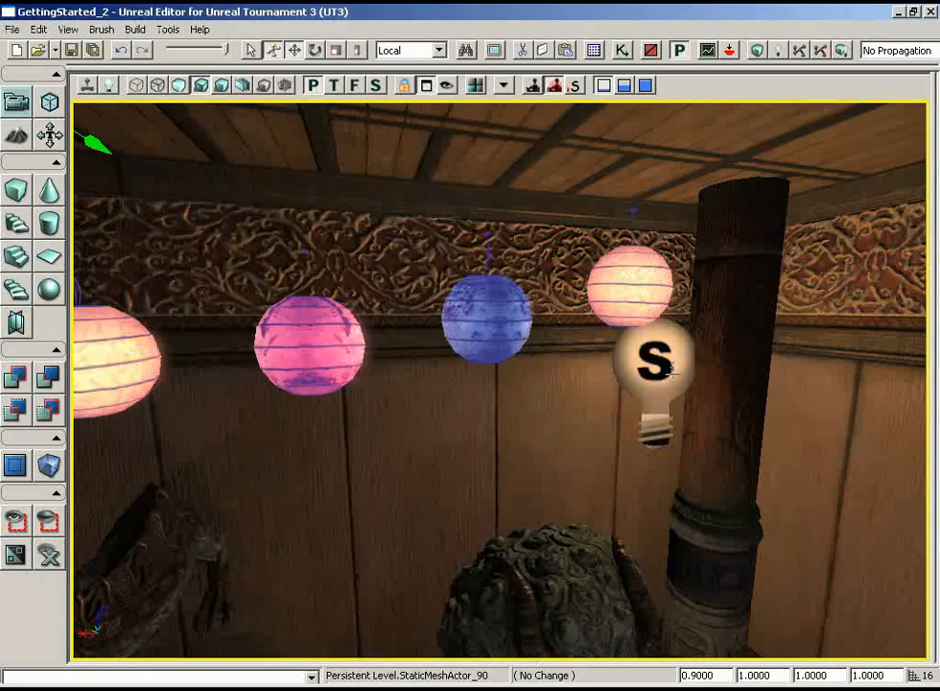
- Raise the new point light along Z and align it with the end yellow lantern
left_click(650, 369)
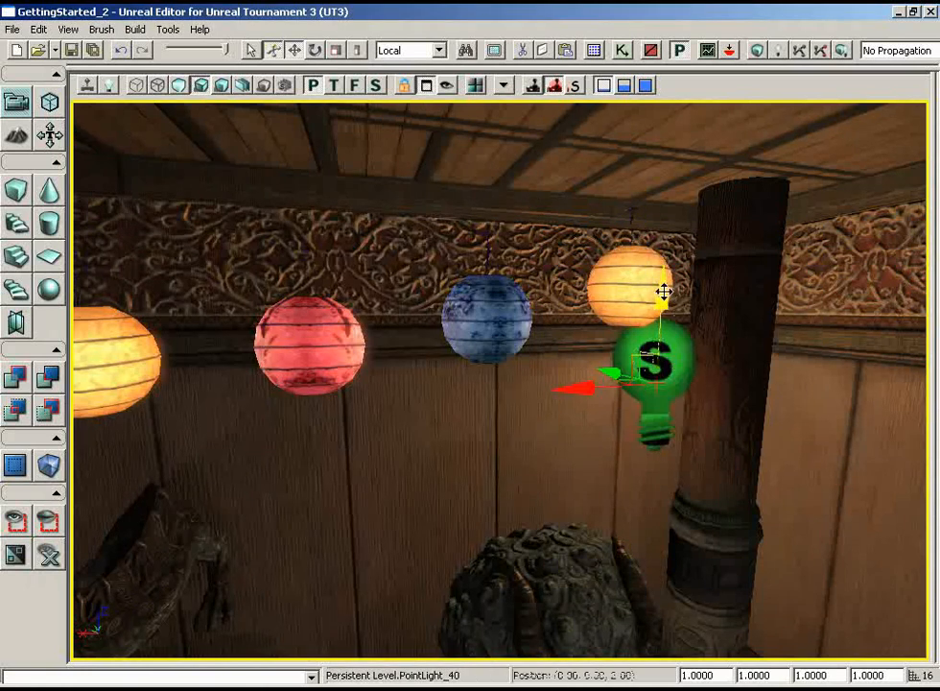
left_click_drag(659, 338, 666, 253)
mouse_move(635, 353)
left_mouse_down()
mouse_move(561, 355)
mouse_move(635, 351)
left_mouse_up()
mouse_move(529, 292)
left_mouse_down()
mouse_move(508, 294)
mouse_move(516, 293)
left_mouse_up()
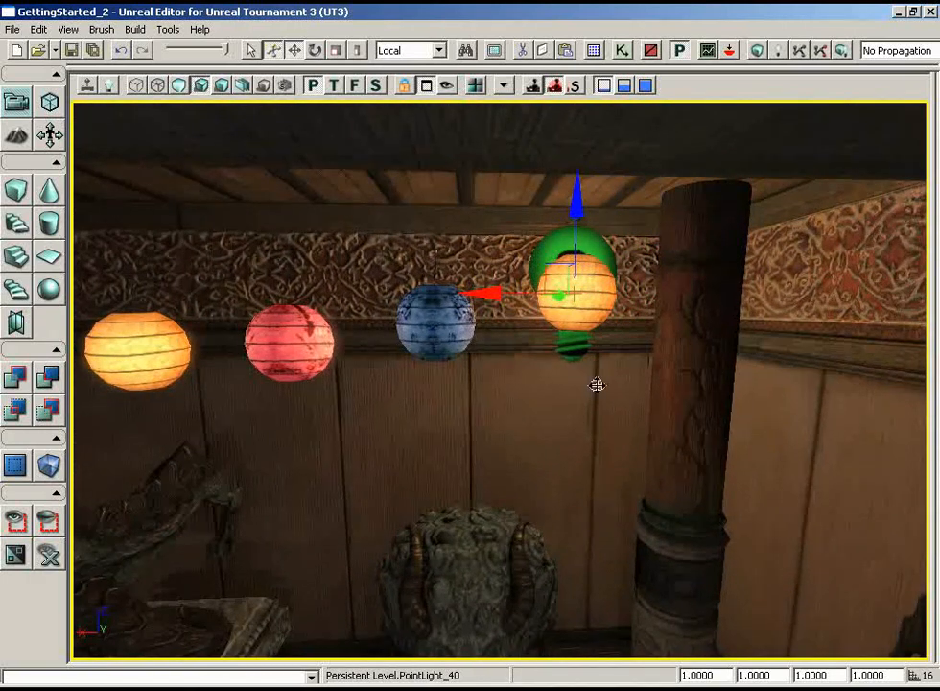
- Duplicate the lantern light along X to the middle yellow lantern and lower the copy to the lantern's height
right_click_drag(597, 385, 553, 403)
left_click_drag(554, 403, 552, 412)
right_click_drag(552, 411, 543, 369)
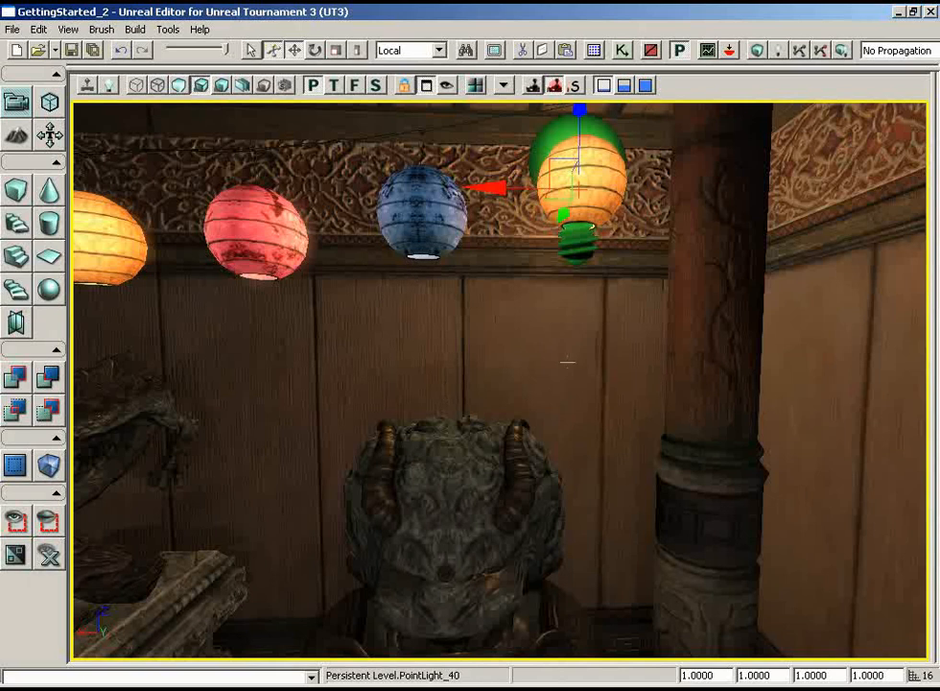
left_click_drag(598, 381, 653, 367)
right_click_drag(653, 367, 590, 370)
left_click_drag(590, 369, 498, 414)
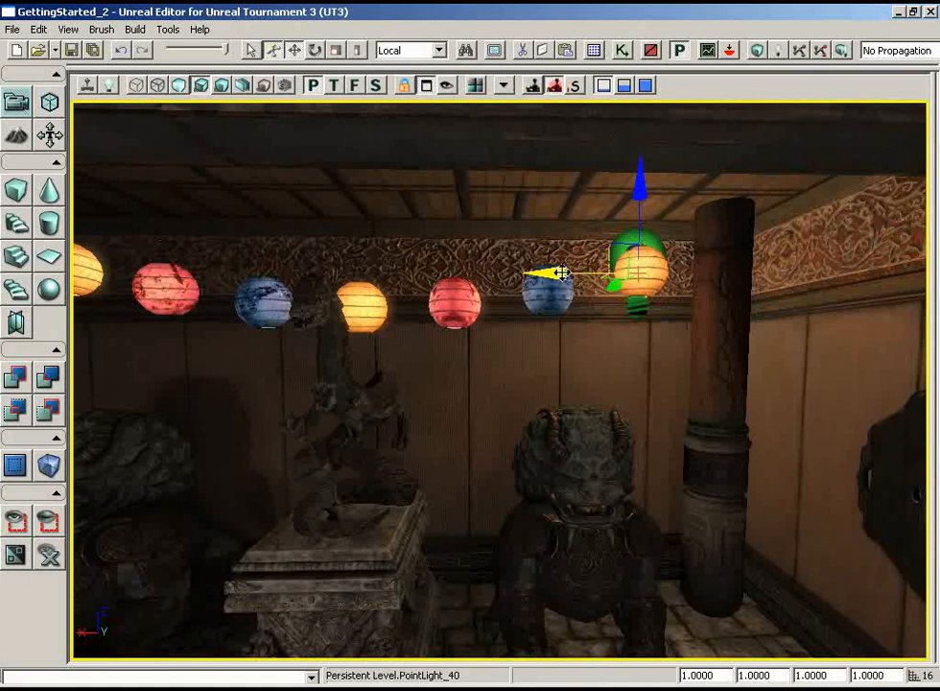
left_click_drag(557, 273, 428, 272)
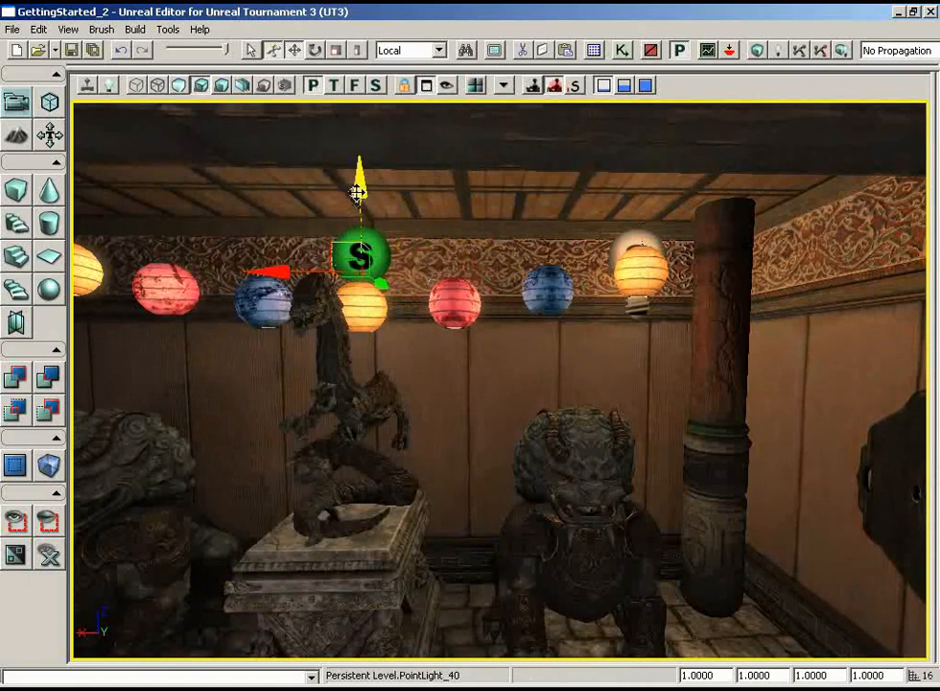
left_click_drag(357, 191, 358, 206)
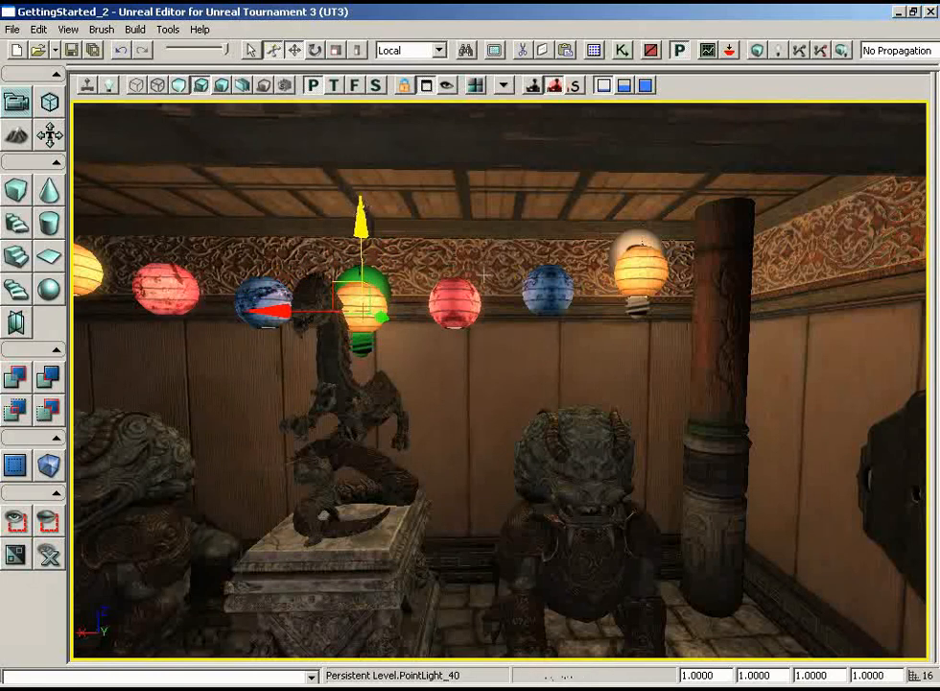
- Duplicate the light along X to the yellow lantern at the opposite end of the string and raise the copy to match its height
middle_click_drag(599, 374, 497, 371)
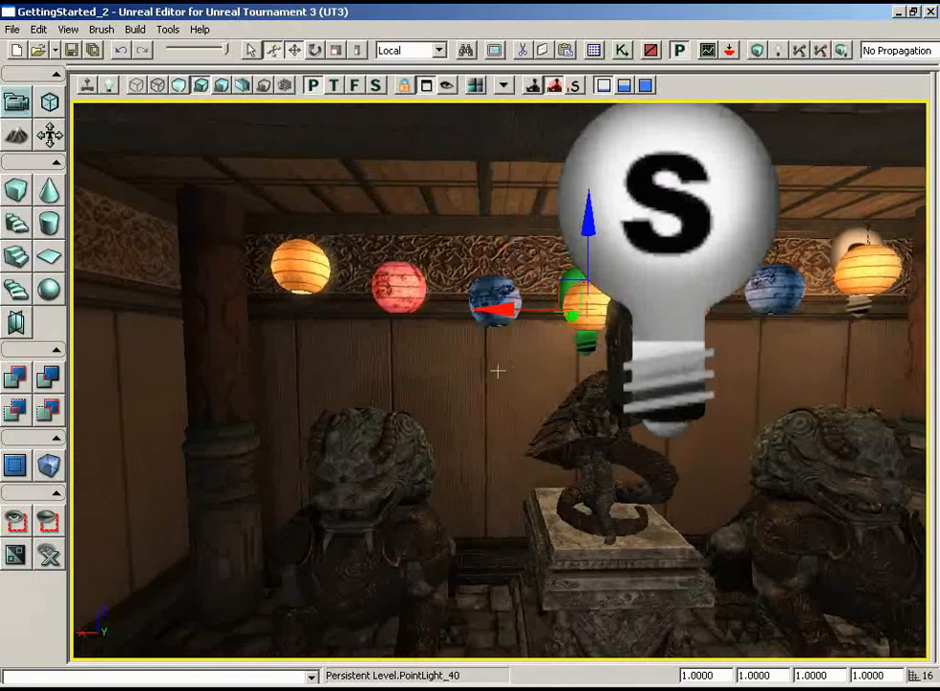
left_click_drag(492, 363, 388, 302)
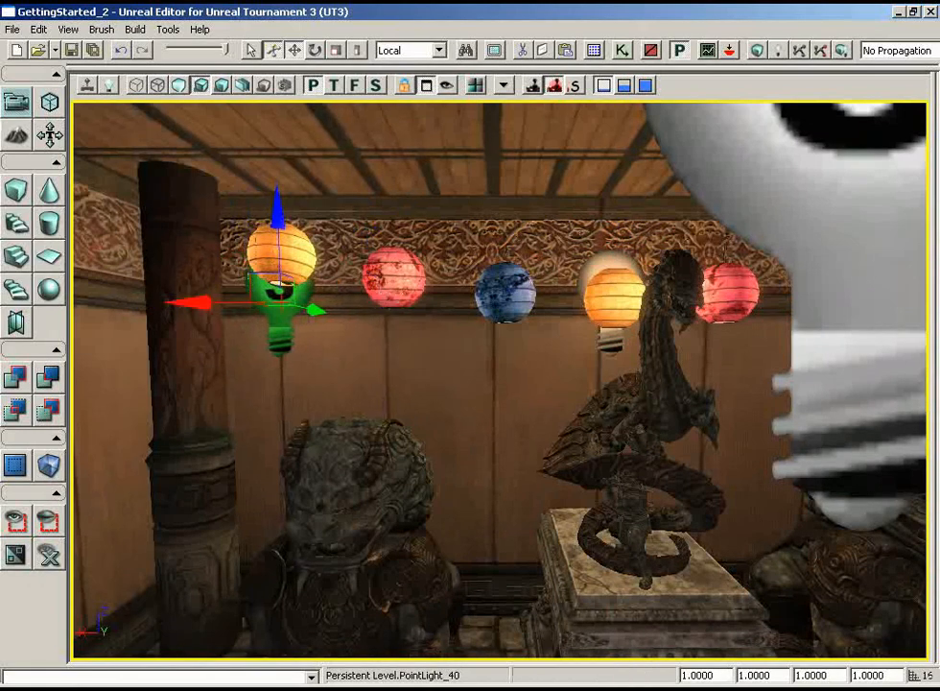
left_click_drag(277, 206, 275, 161)
left_click_drag(448, 336, 447, 393)
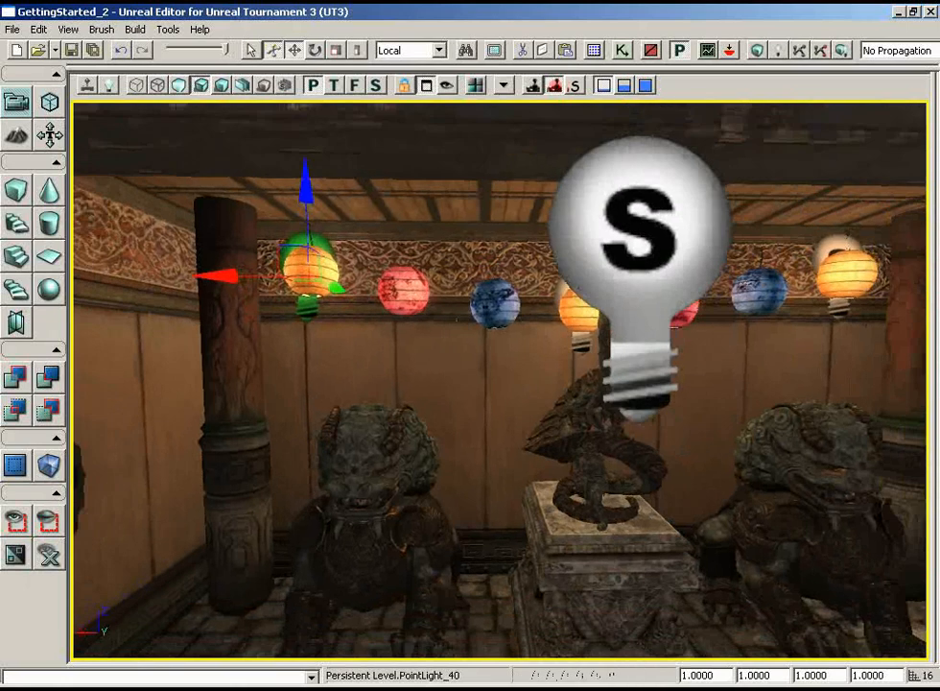
- Move the statue room's disabled central point light down along Z, clear of the view of the hanging lanterns
left_click(593, 232)
left_click_drag(643, 190, 642, 288)
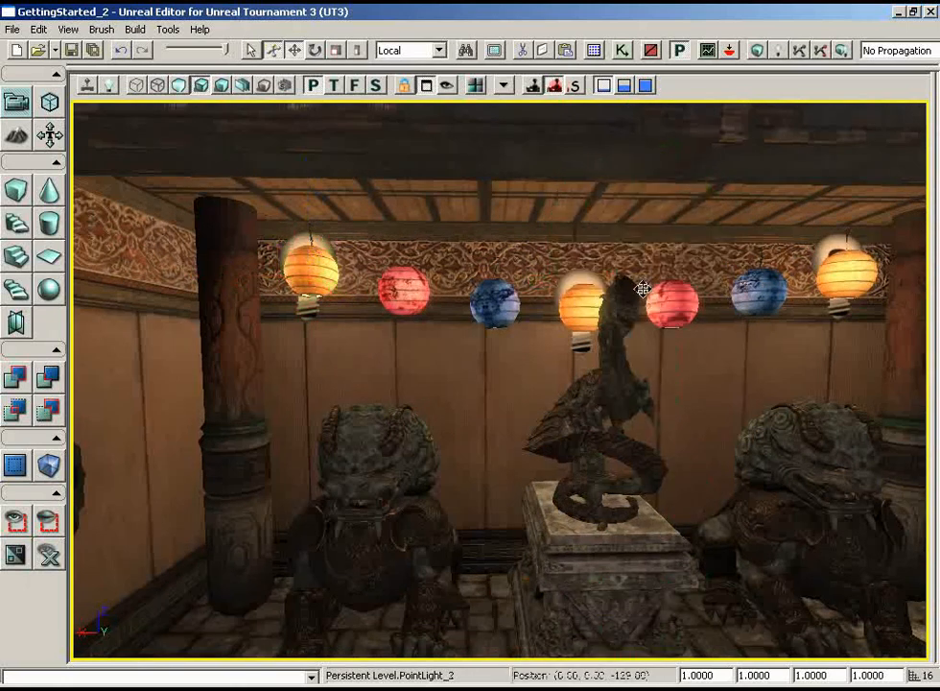
left_click_drag(691, 390, 556, 370)
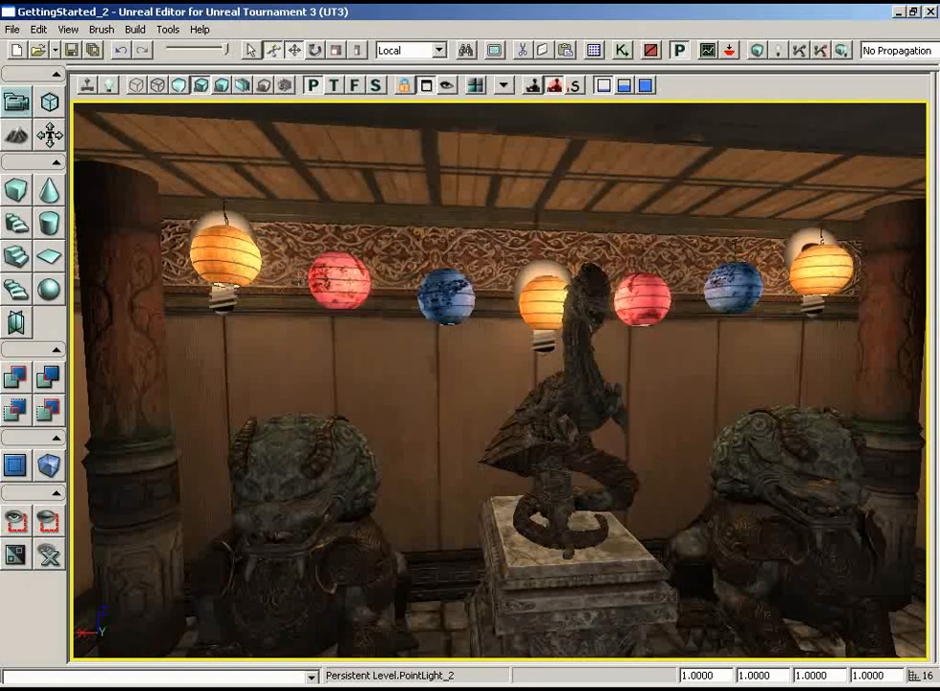
- Duplicate the end yellow lantern's light along X to the adjacent red lantern and lower the copy to the lantern's height
left_click(222, 234)
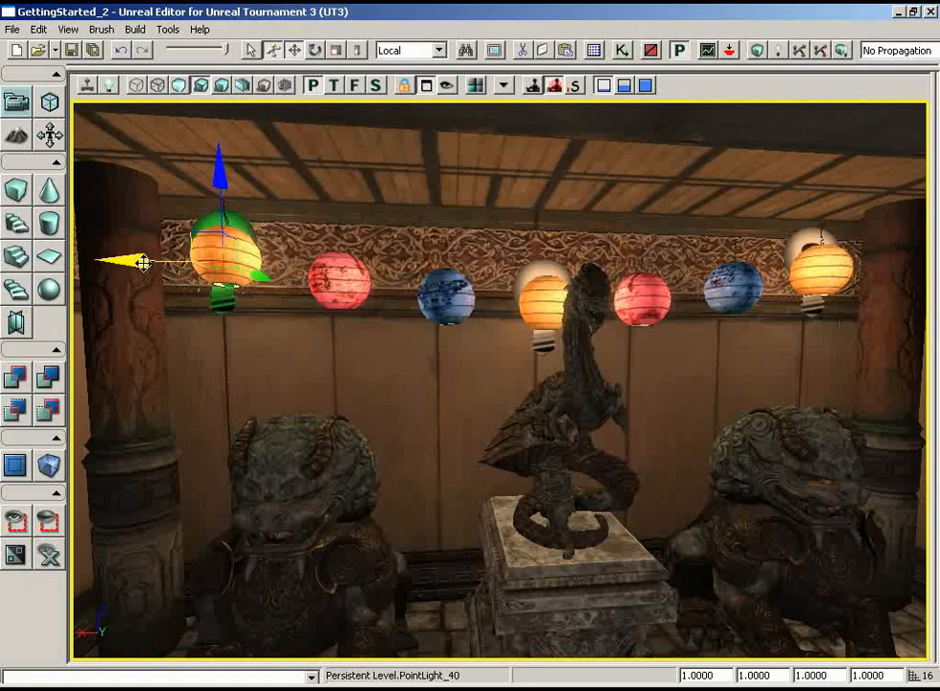
left_click_drag(135, 262, 165, 262)
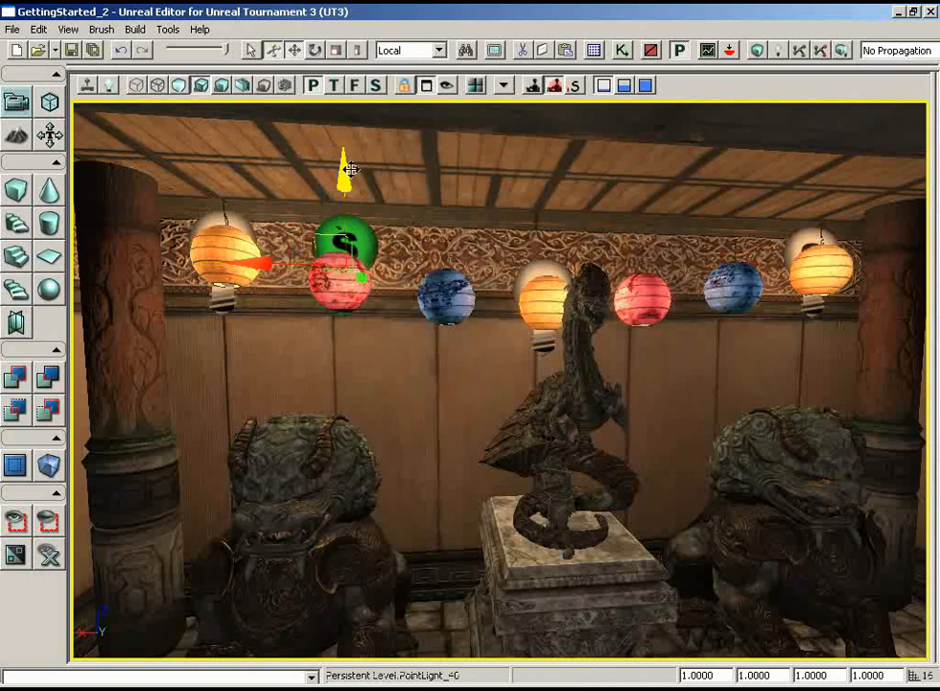
left_click_drag(347, 178, 344, 180)
- Set the light colour of the red lantern's point light to light red (255, 113, 113)
key("F4")
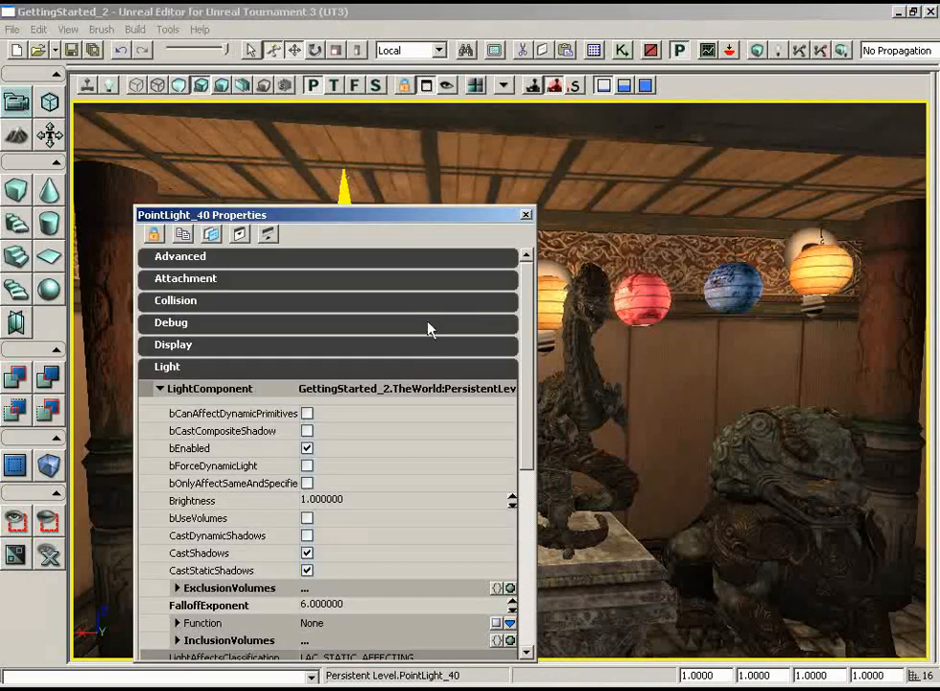
left_click_drag(526, 318, 525, 426)
left_click(505, 438)
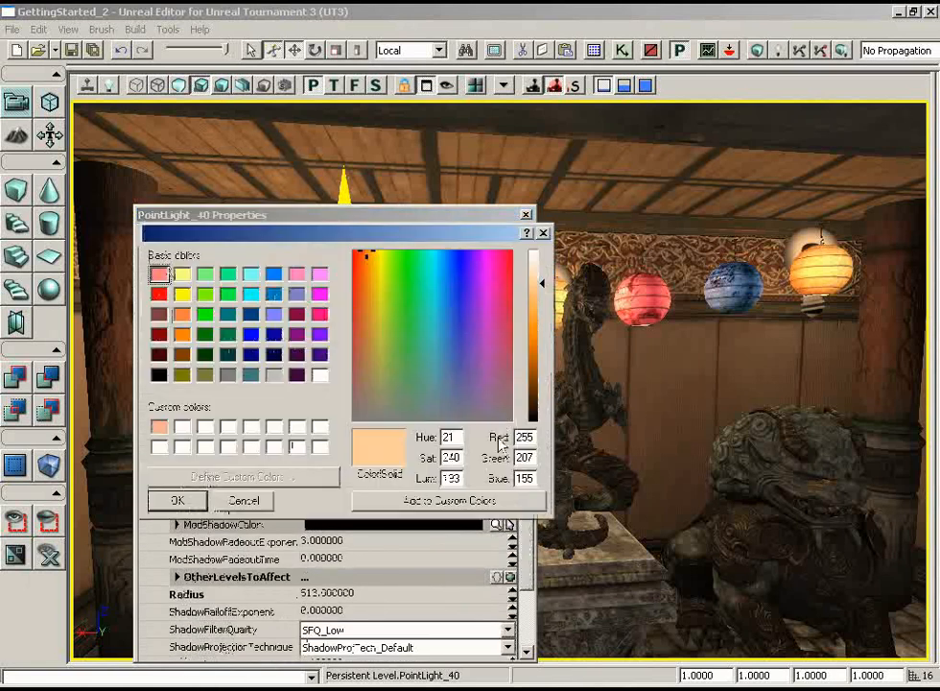
left_click_drag(368, 256, 353, 252)
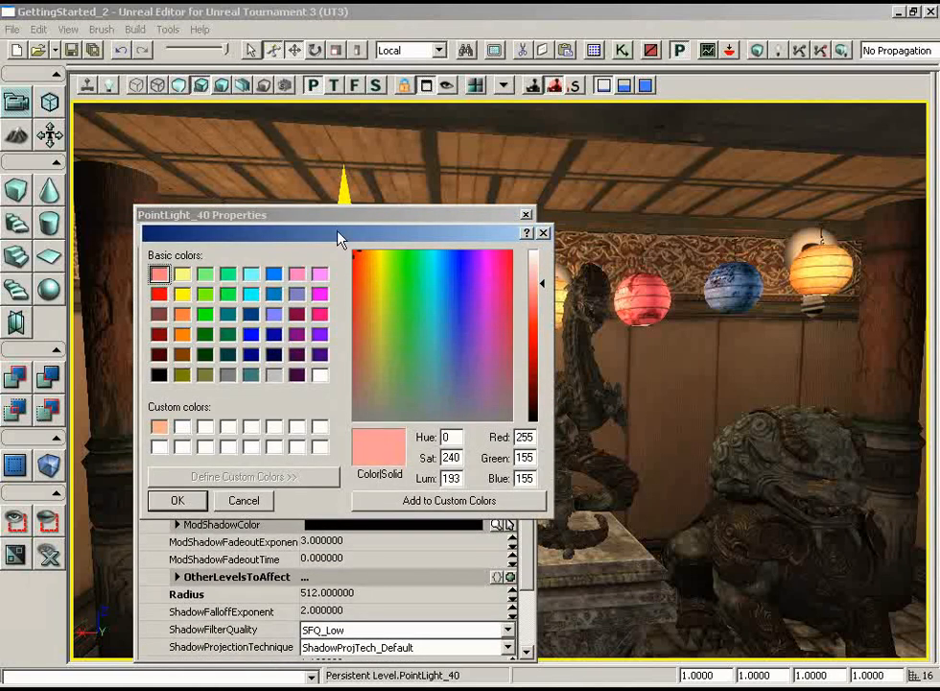
left_click(177, 500)
left_click_drag(388, 215, 737, 210)
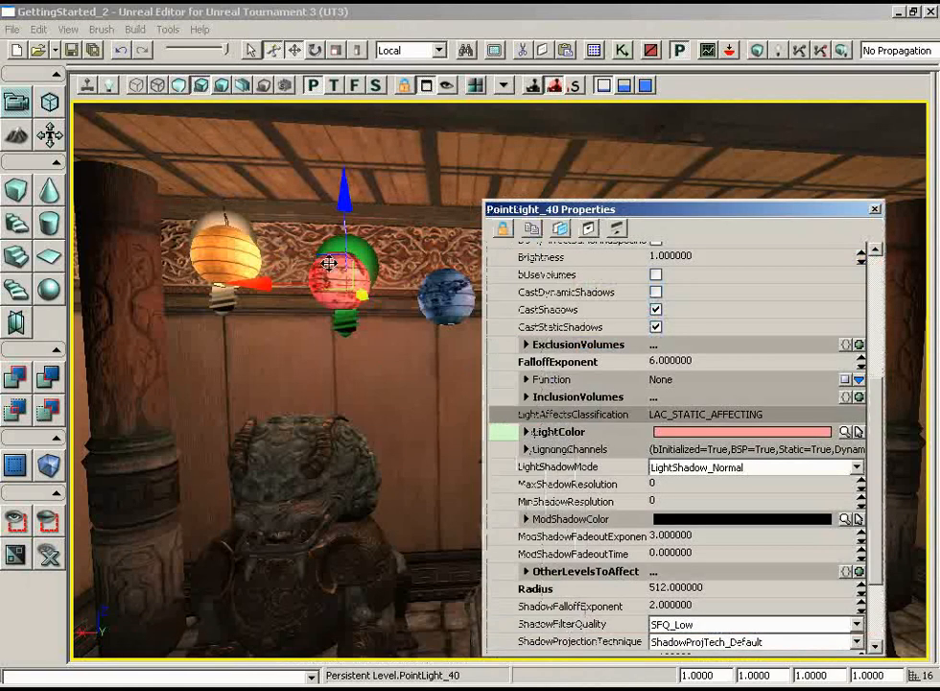
left_click(845, 432)
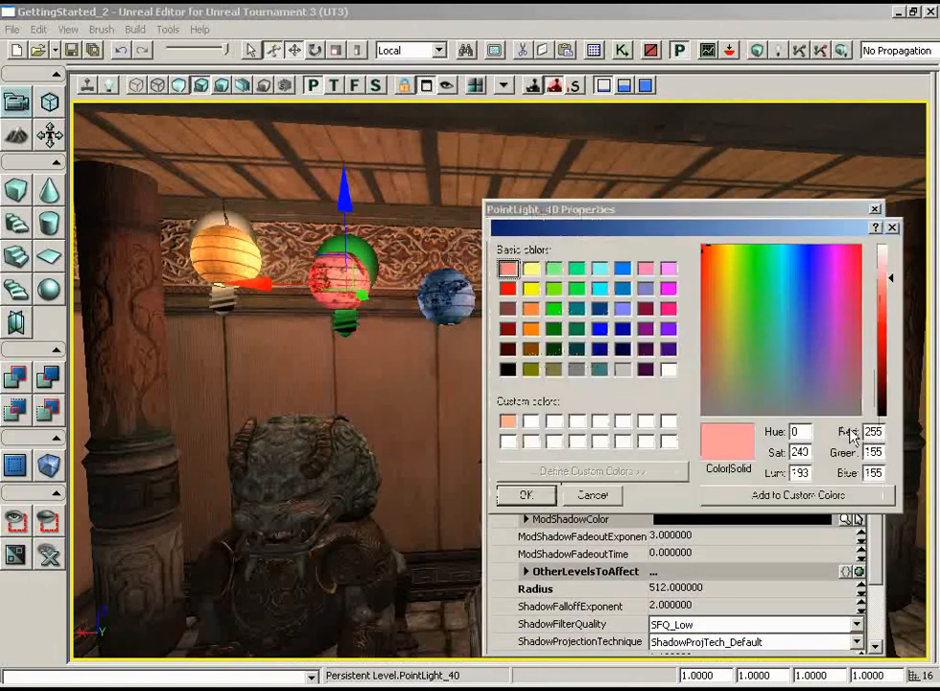
left_click_drag(891, 277, 890, 292)
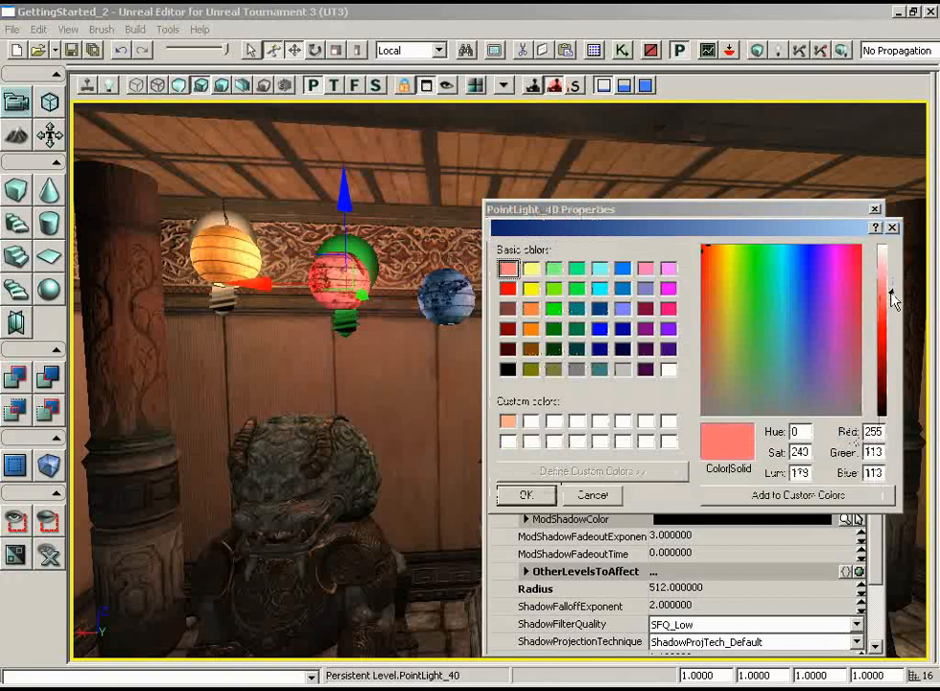
left_click(526, 495)
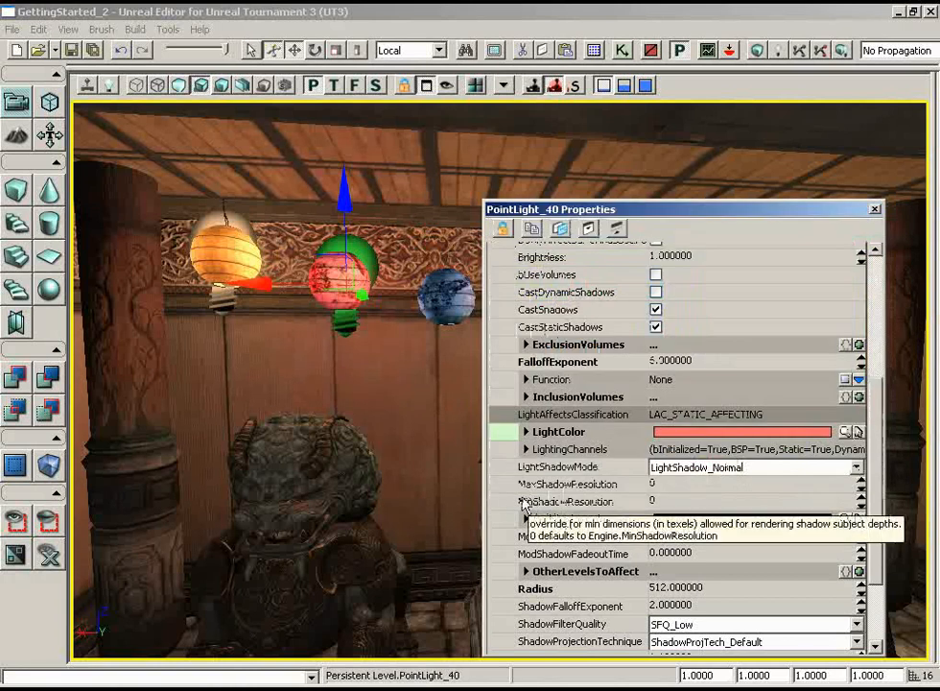
left_click(875, 210)
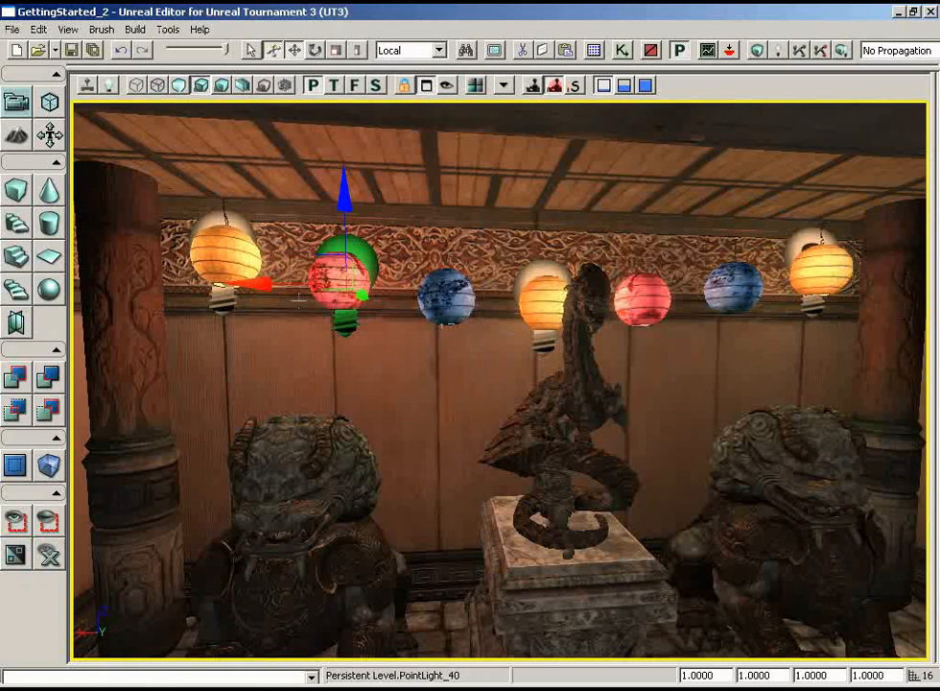
- Duplicate the red light along X to the other red lantern, and again to the blue lantern beside the first red one, matching its height
left_click_drag(261, 286, 389, 286)
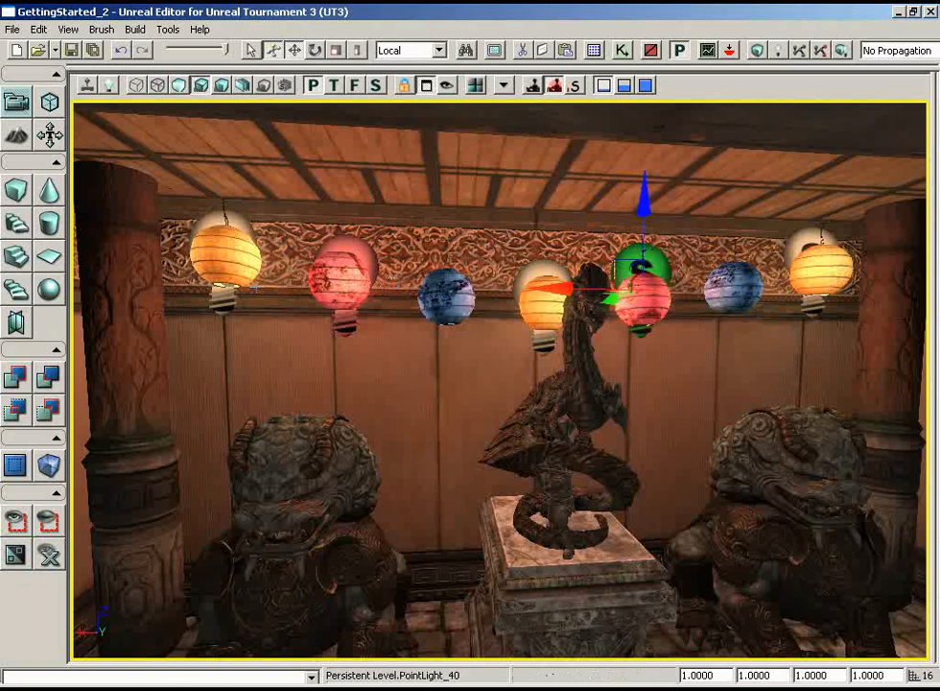
middle_click_drag(290, 391, 341, 394)
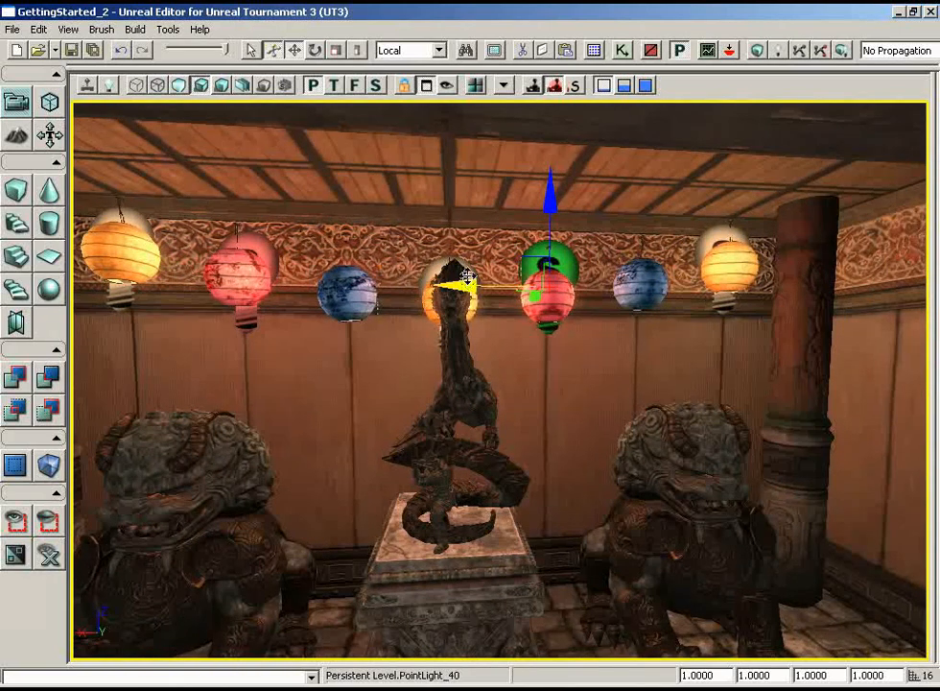
left_click_drag(451, 285, 384, 281)
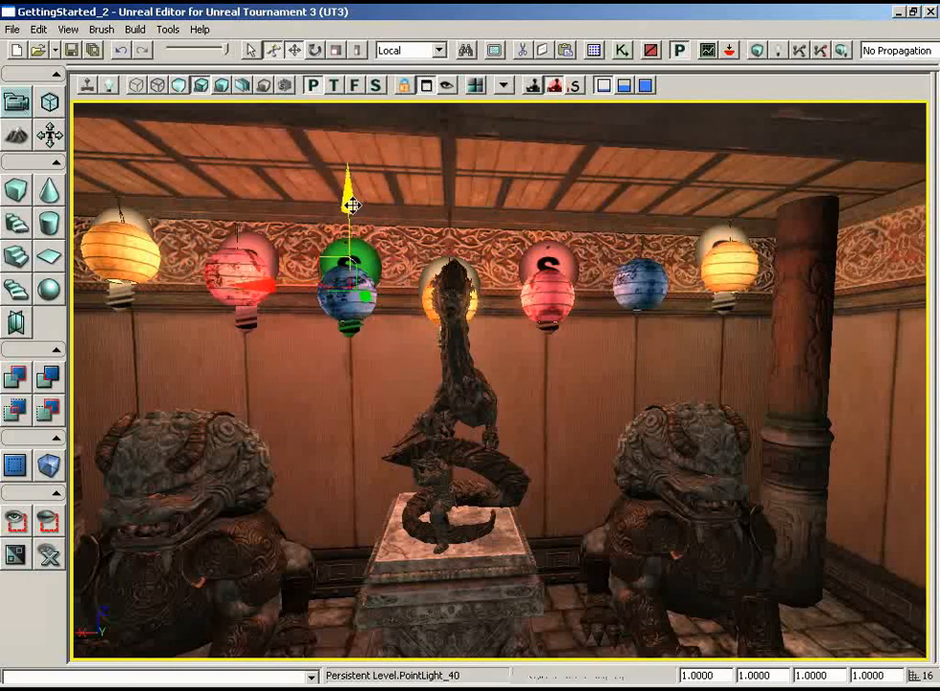
left_click_drag(350, 200, 350, 203)
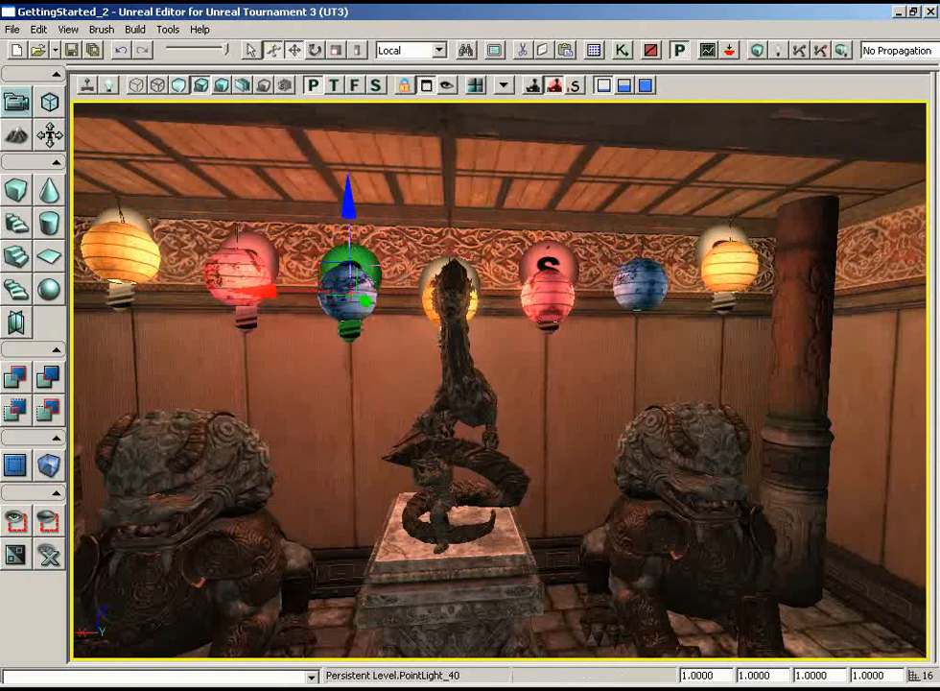
- Set the light colour of the blue lantern's point light to blue (101, 101, 254)
key("F4")
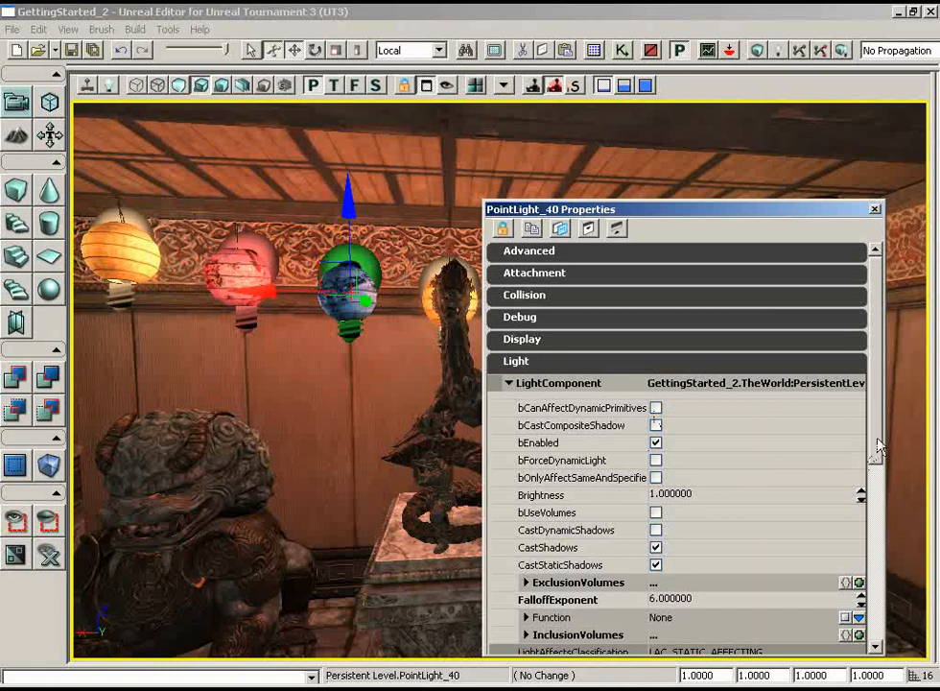
scroll(845, 475, "down", 3)
left_click(844, 494)
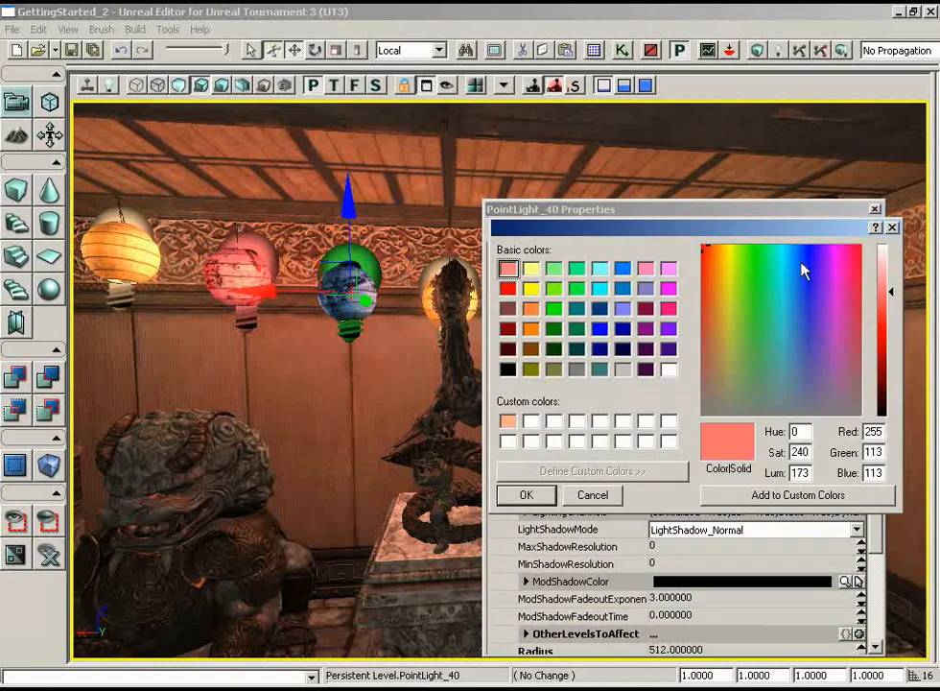
left_click_drag(807, 256, 811, 251)
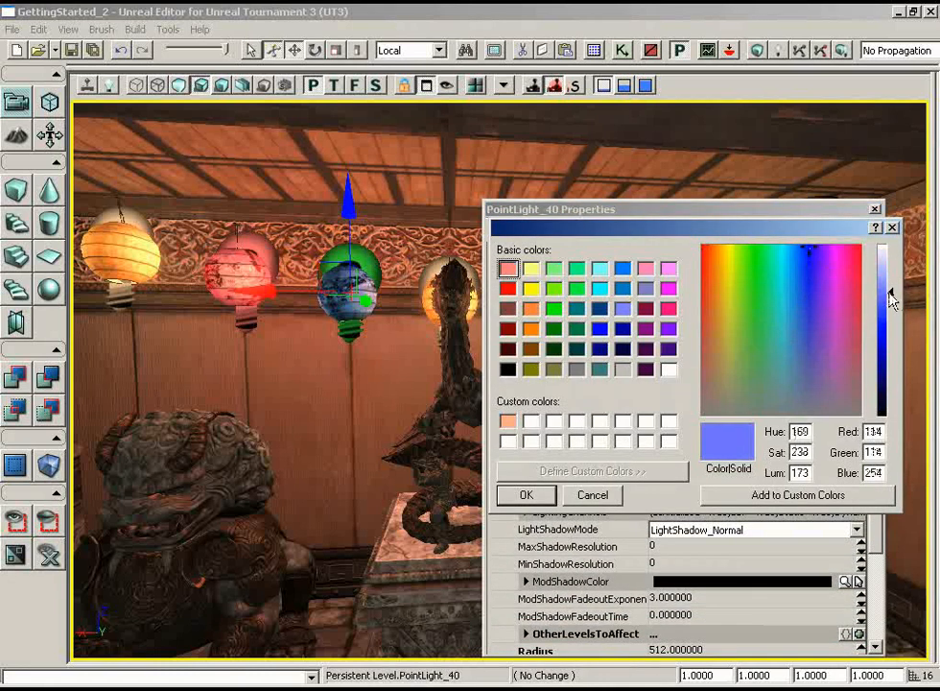
left_click(527, 495)
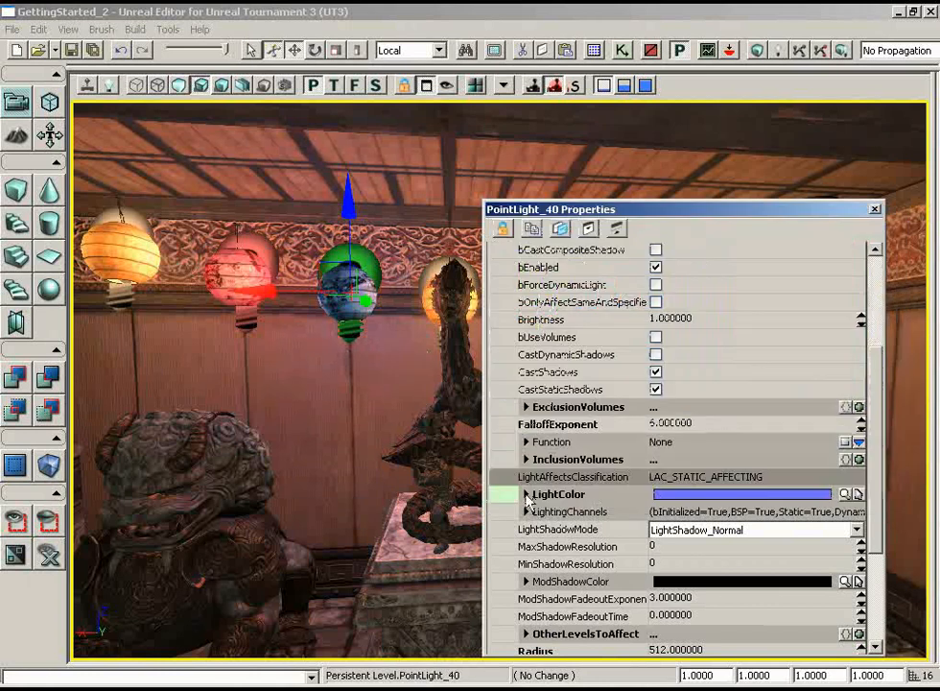
left_click(845, 495)
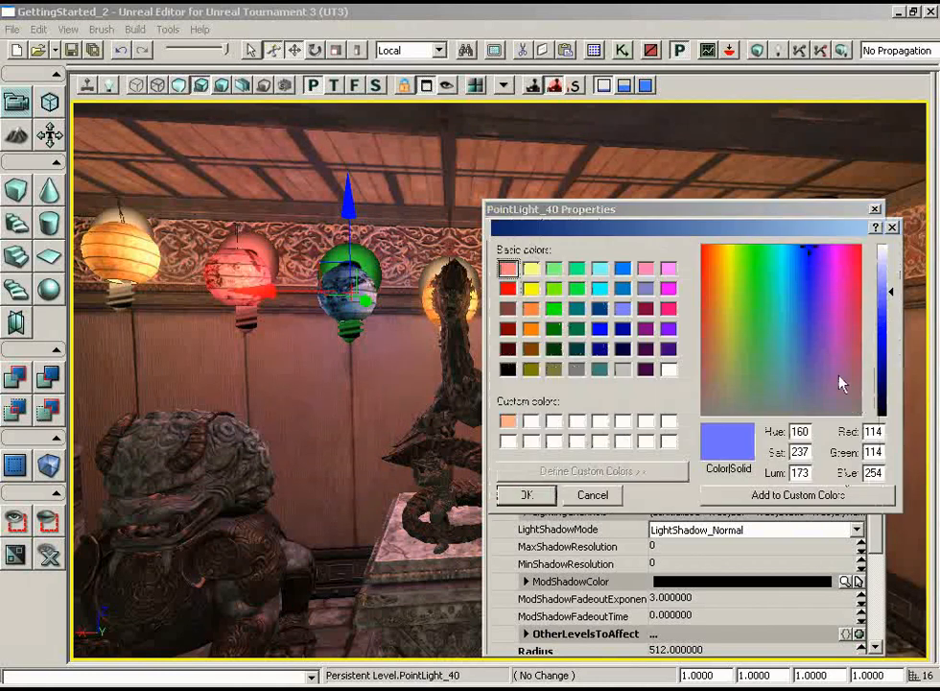
left_click_drag(893, 292, 894, 296)
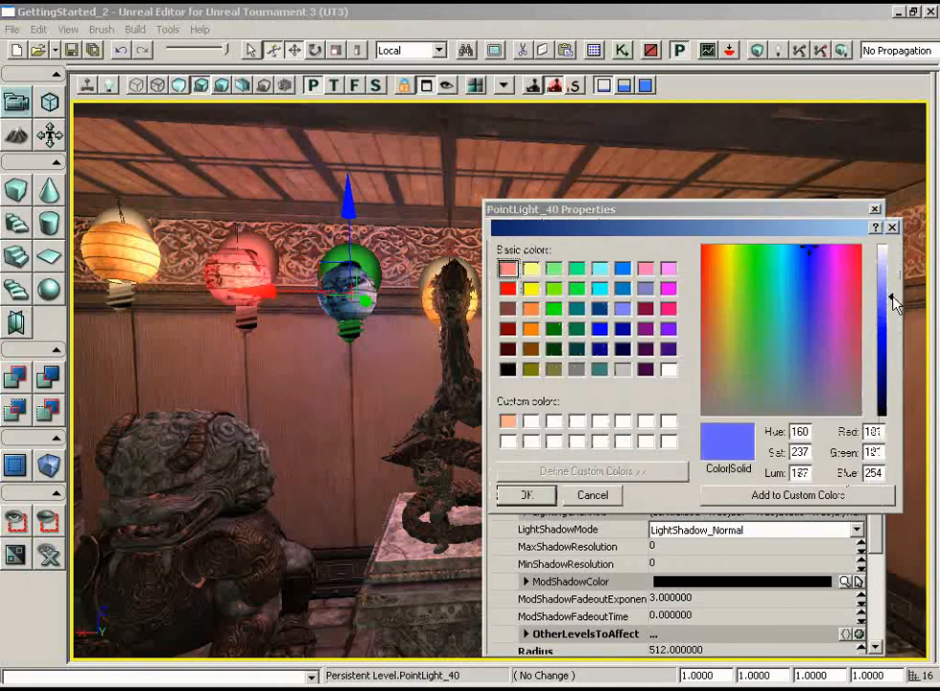
left_click(539, 495)
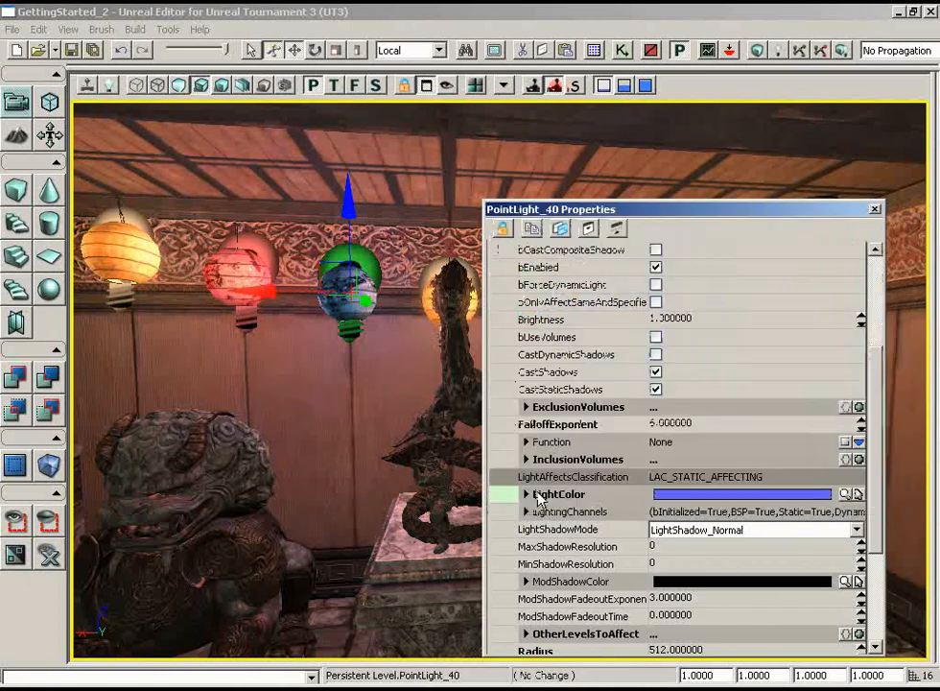
left_click(874, 210)
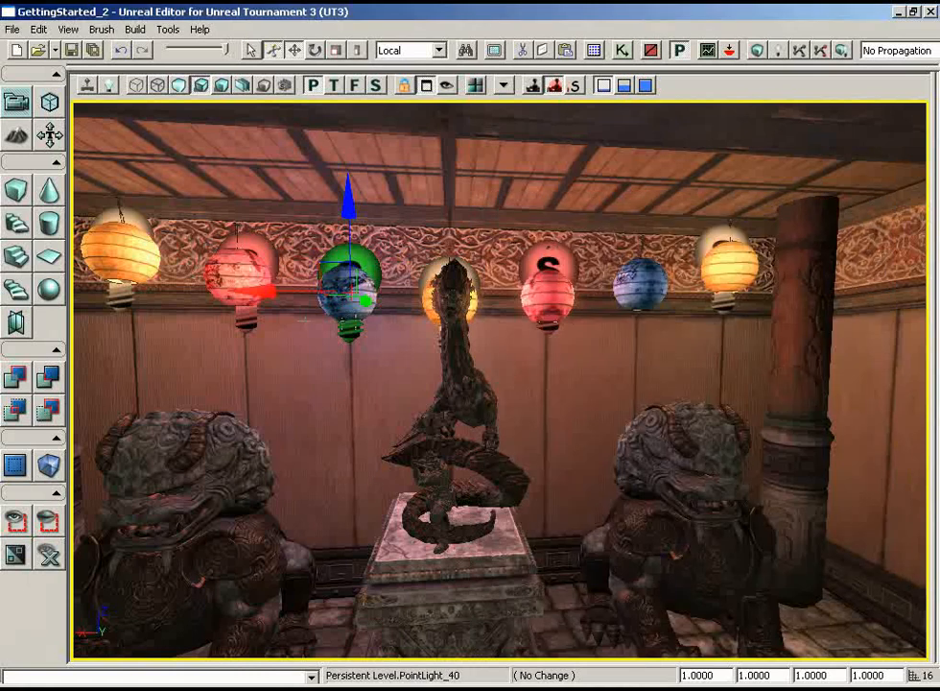
- Duplicate the blue light along X to the other blue lantern and adjust the copy's height along Z
left_click_drag(261, 293, 386, 293)
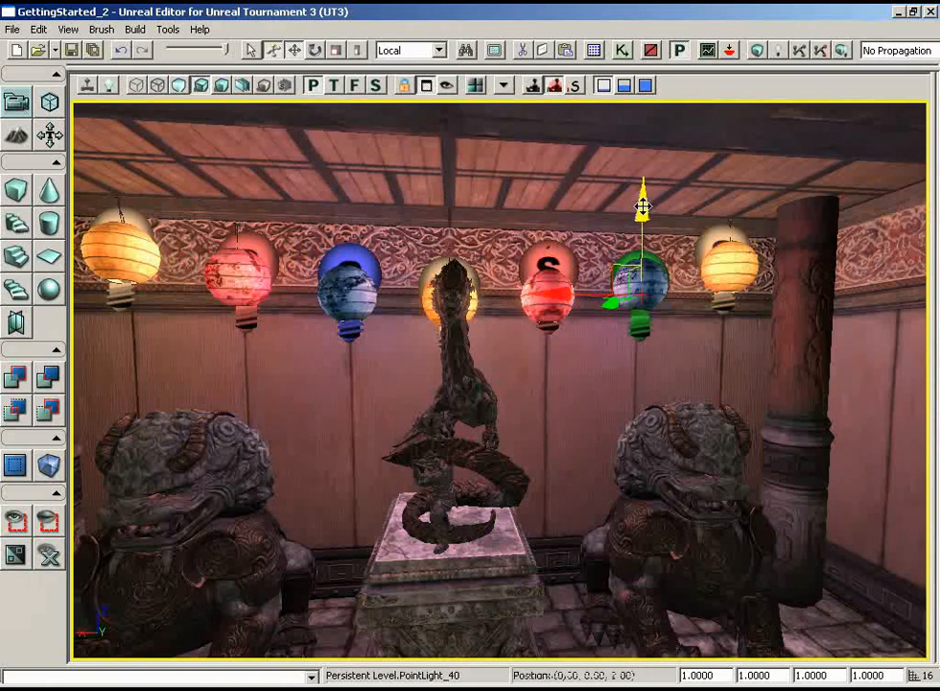
left_click_drag(550, 455, 519, 651)
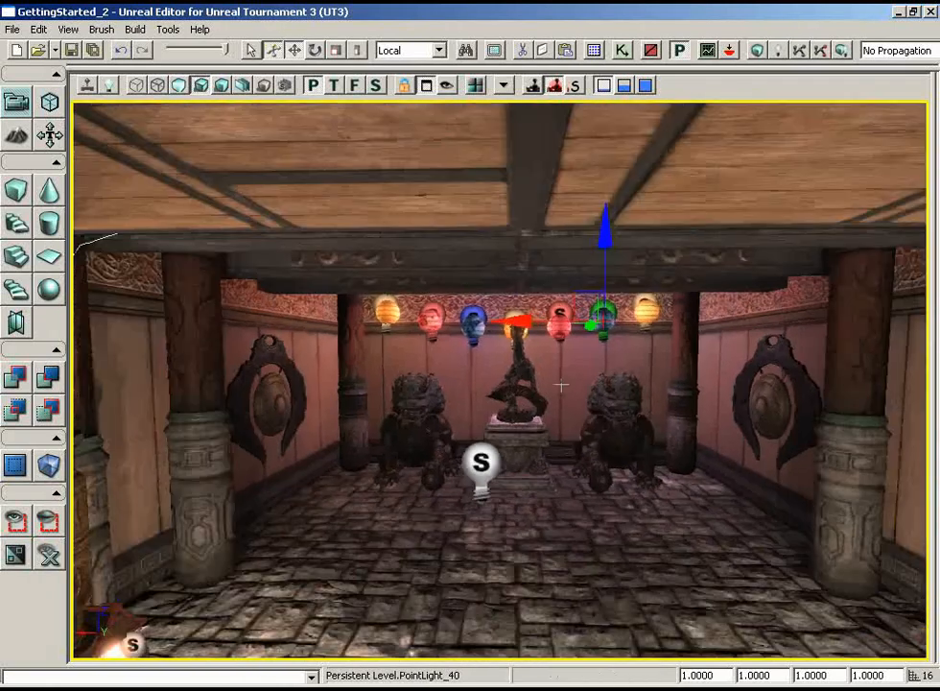
- Raise the statue room's central point light along Z and shift it along X towards the middle of the room
left_click(482, 459)
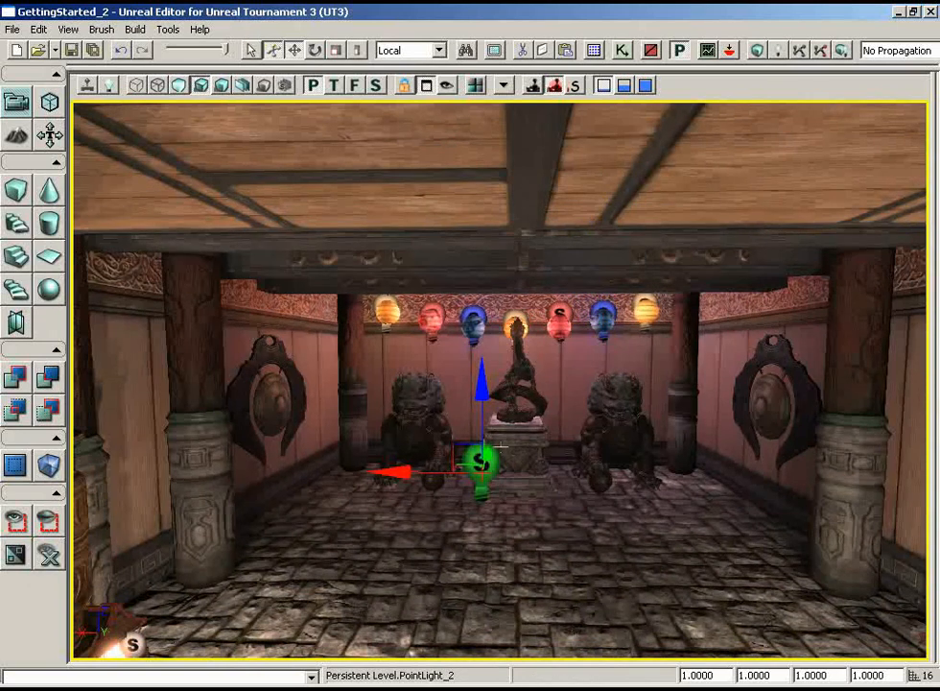
left_click_drag(484, 395, 481, 331)
left_click_drag(394, 414, 410, 414)
- Enable the central point light and set its brightness to 0.1
key("F4")
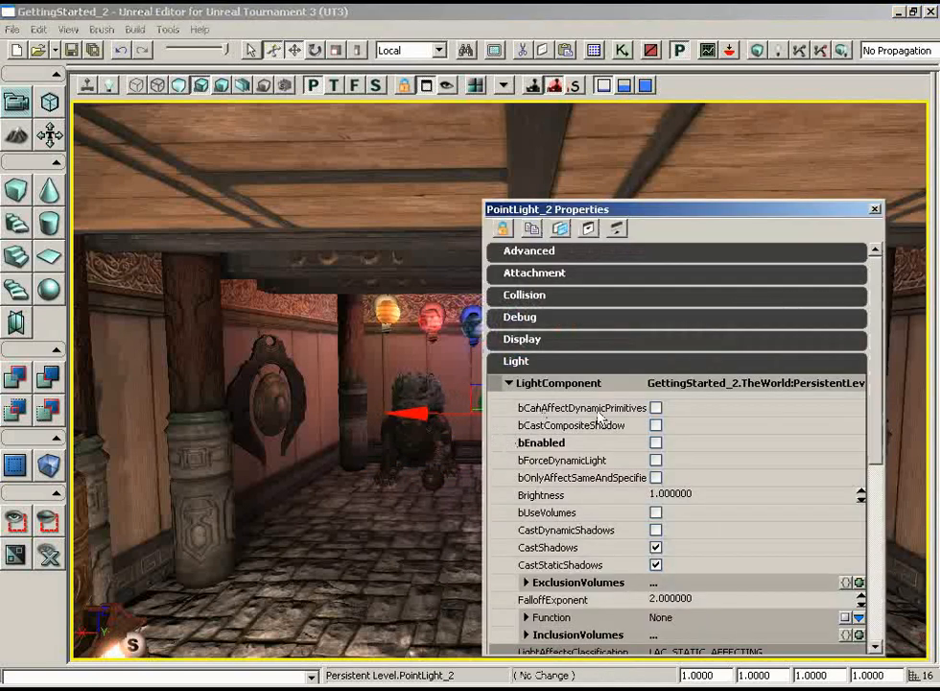
left_click(657, 443)
scroll(881, 394, "down", 3)
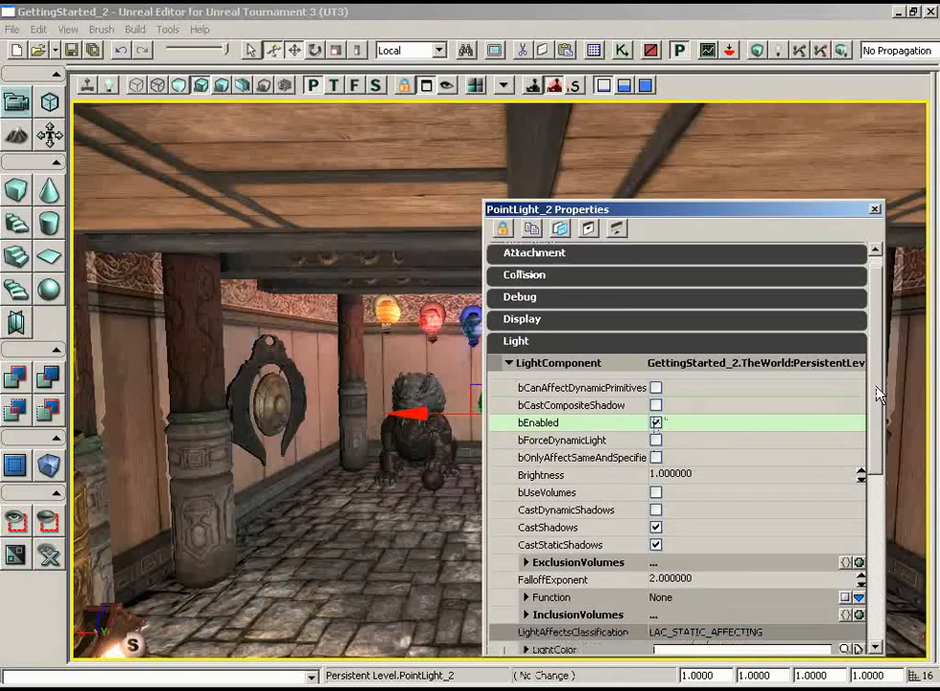
left_click(671, 433)
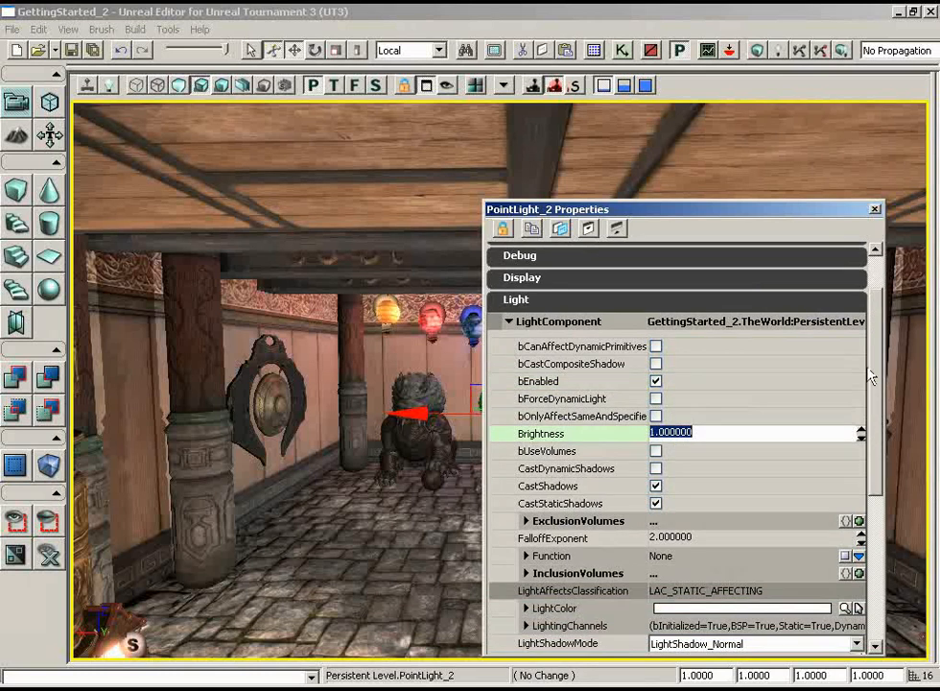
key("BackSpace")
type("0.1")
key("Return")
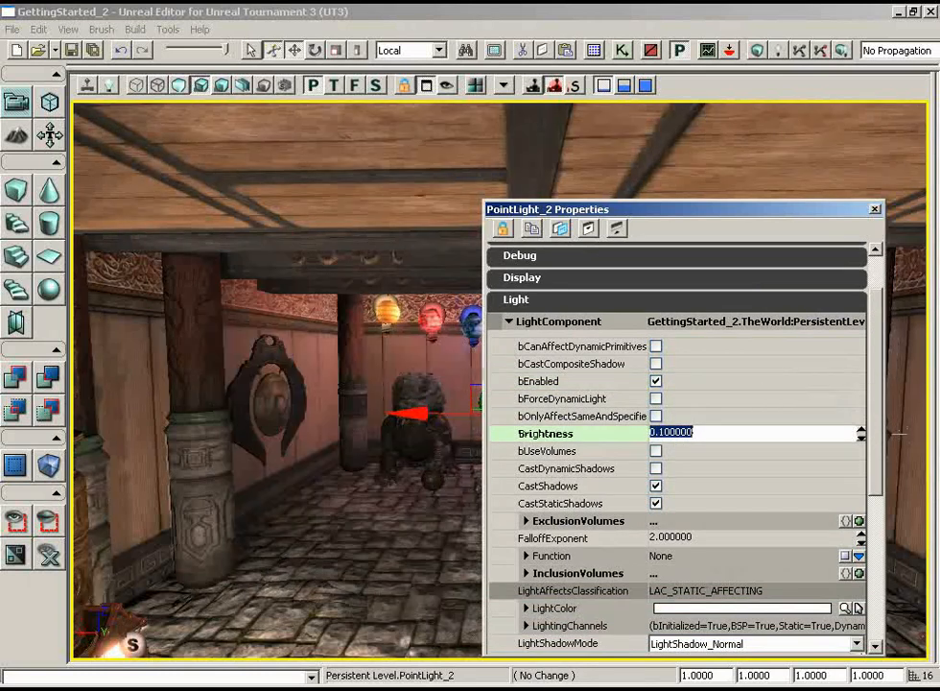
- Set the central point light's colour to a very pale orange, starting from the basic orange swatch and raising its luminance
scroll(877, 441, "down", 5)
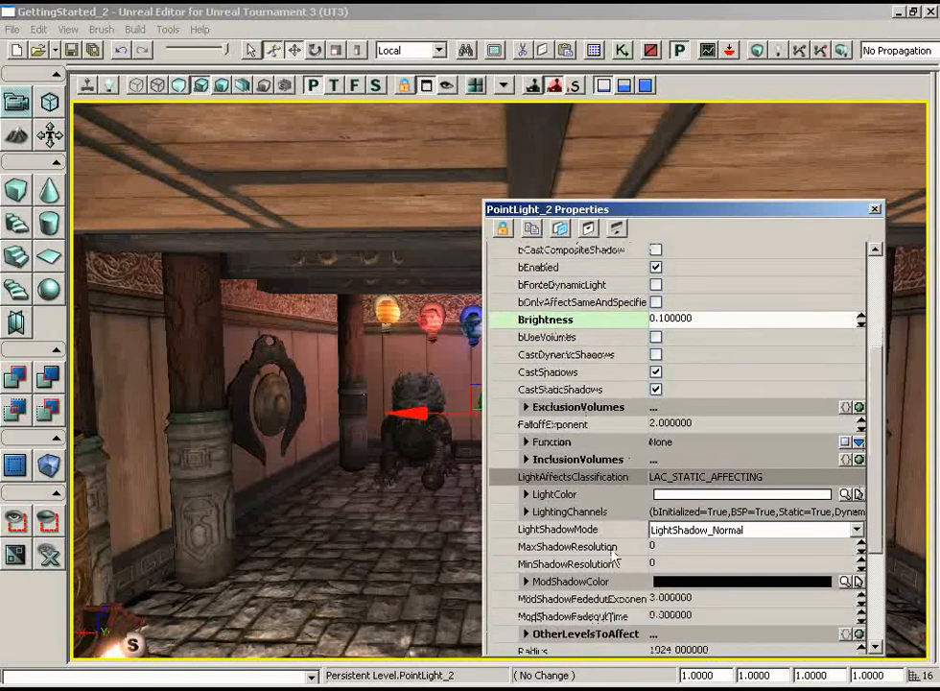
left_click(845, 494)
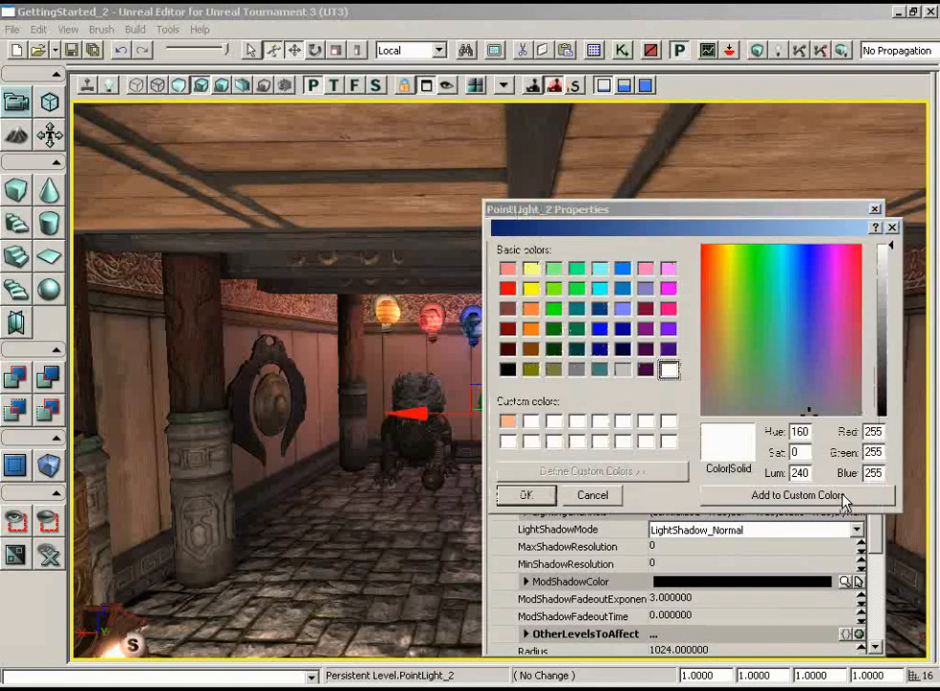
left_click(530, 308)
left_click_drag(886, 266, 888, 259)
left_click(526, 495)
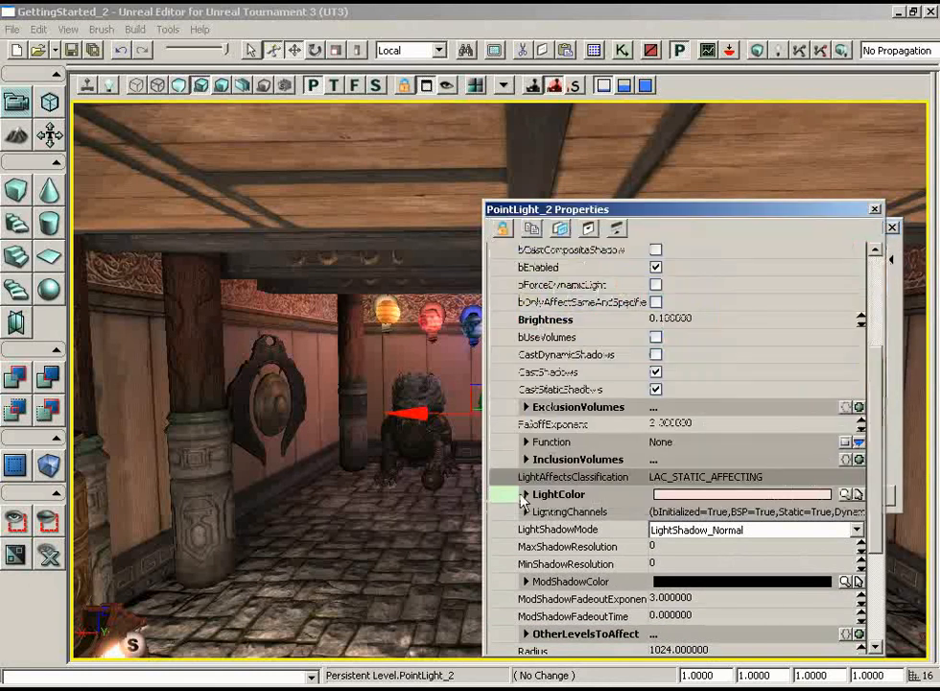
- Turn off CastShadows for the central point light and close its properties
scroll(868, 429, "down", 1)
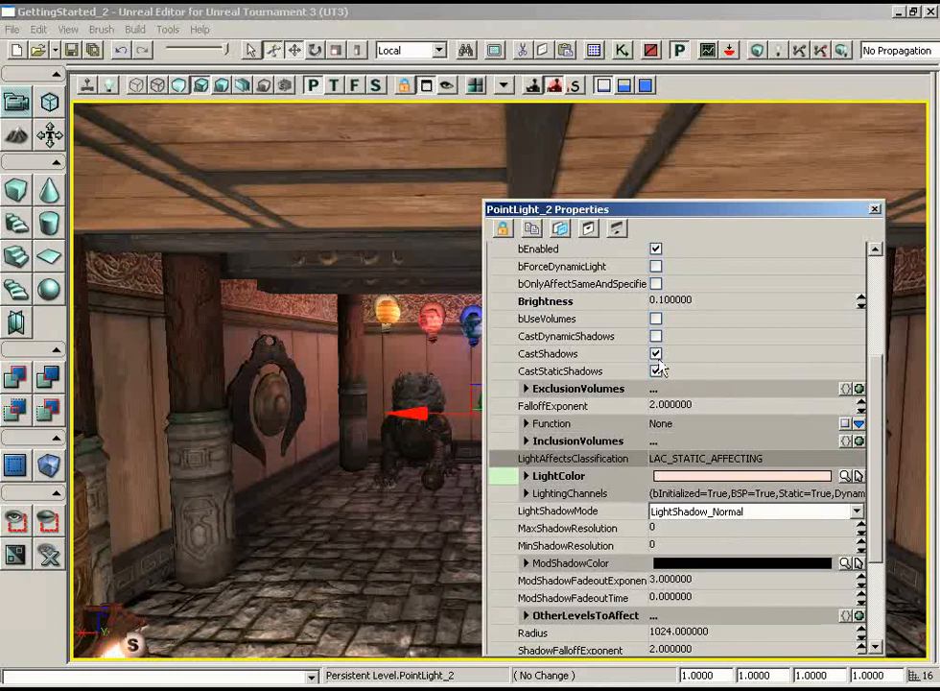
left_click(655, 354)
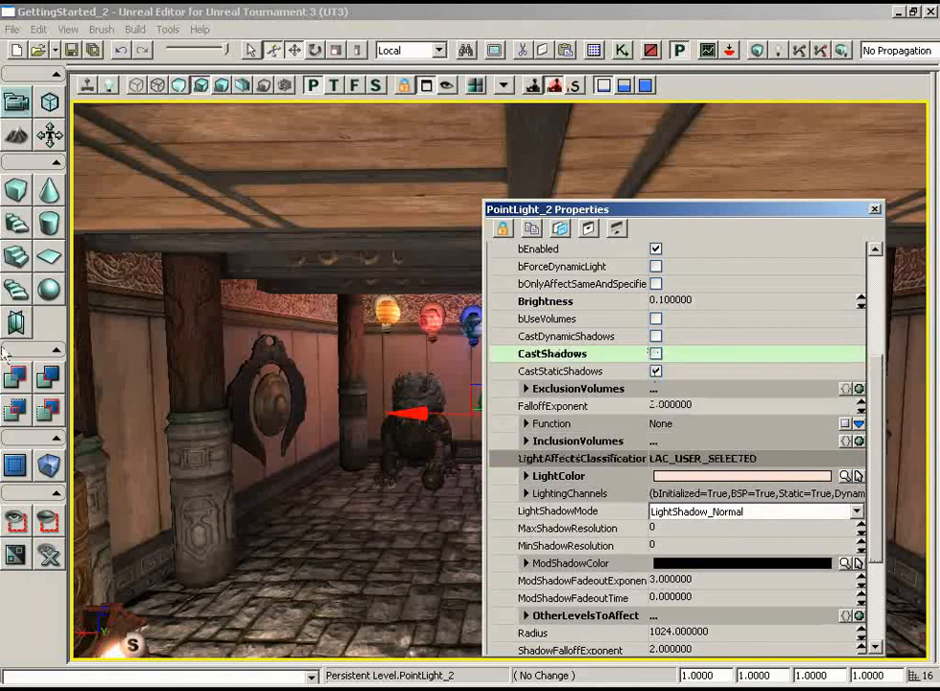
left_click(875, 210)
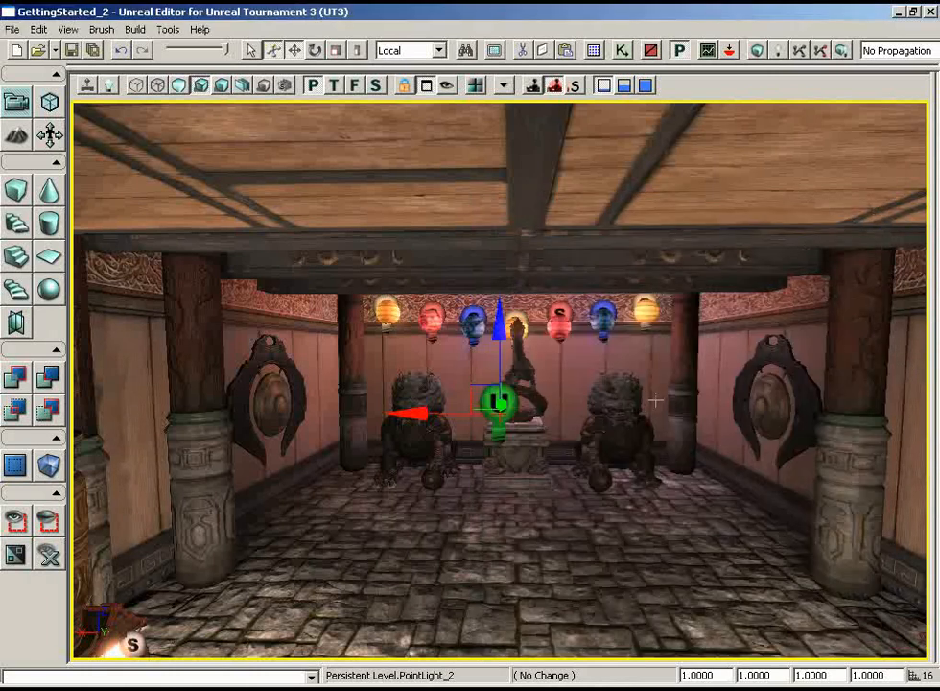
- Rebuild everything in the level with Build All and close the Map Check results
left_click_drag(596, 422, 632, 444)
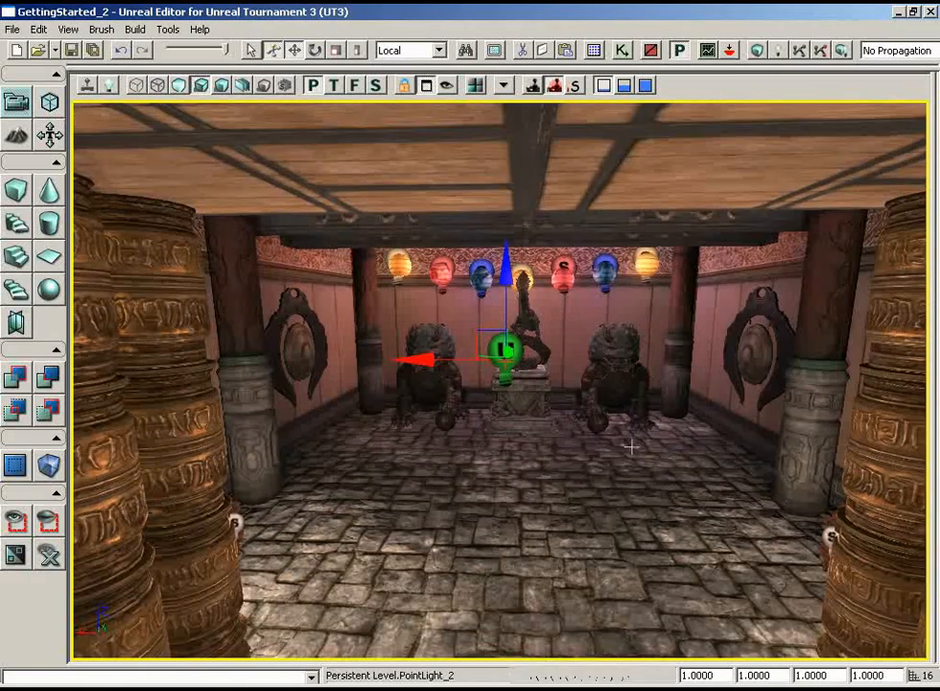
left_click(843, 51)
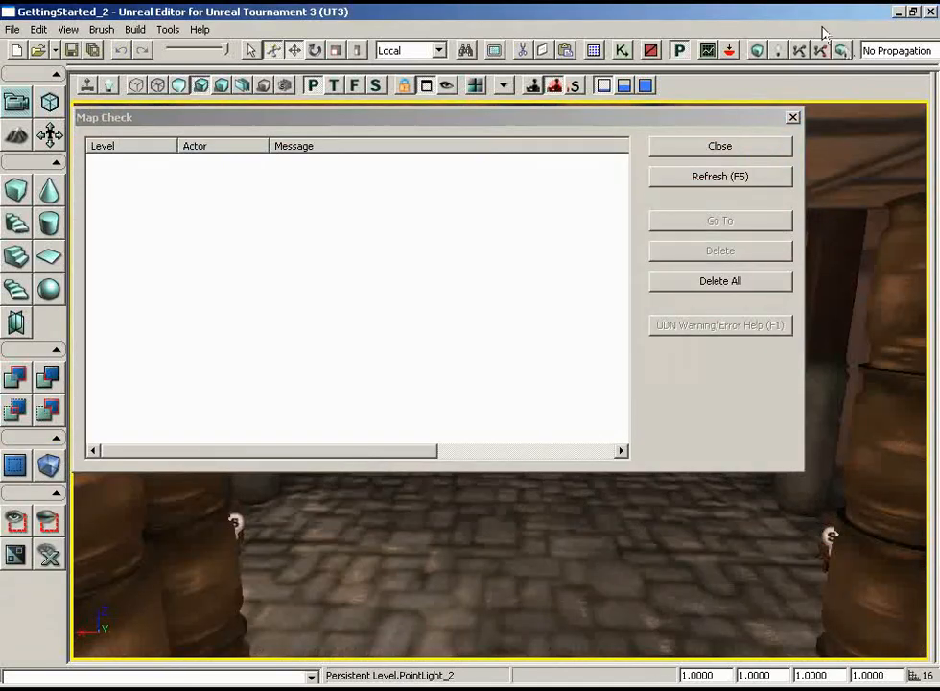
left_click(729, 144)
- Examine the rebuilt lighting in the statue room and the dragon fountain room with the editor markers hidden, then restore the markers
left_click_drag(666, 461, 624, 267)
left_click_drag(492, 296, 556, 367)
right_click_drag(639, 488, 825, 441)
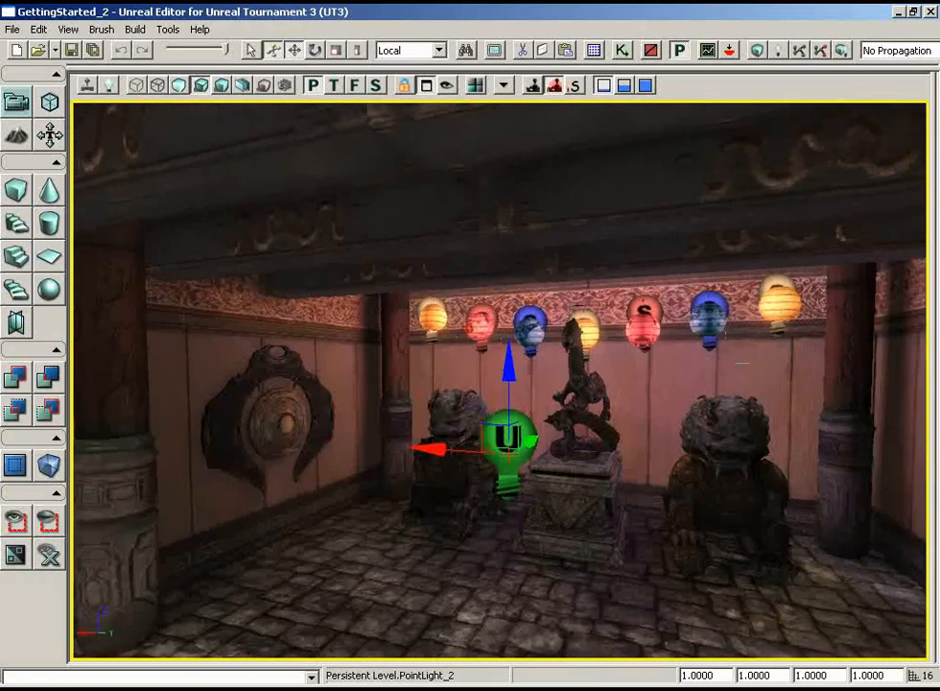
key("g")
left_click(612, 595)
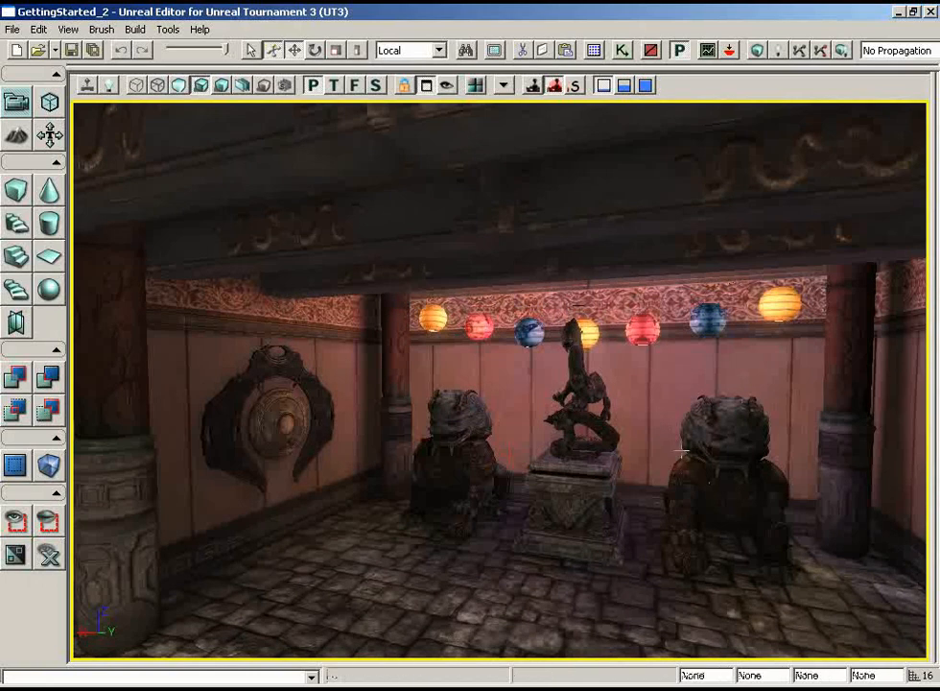
left_click_drag(683, 451, 620, 440)
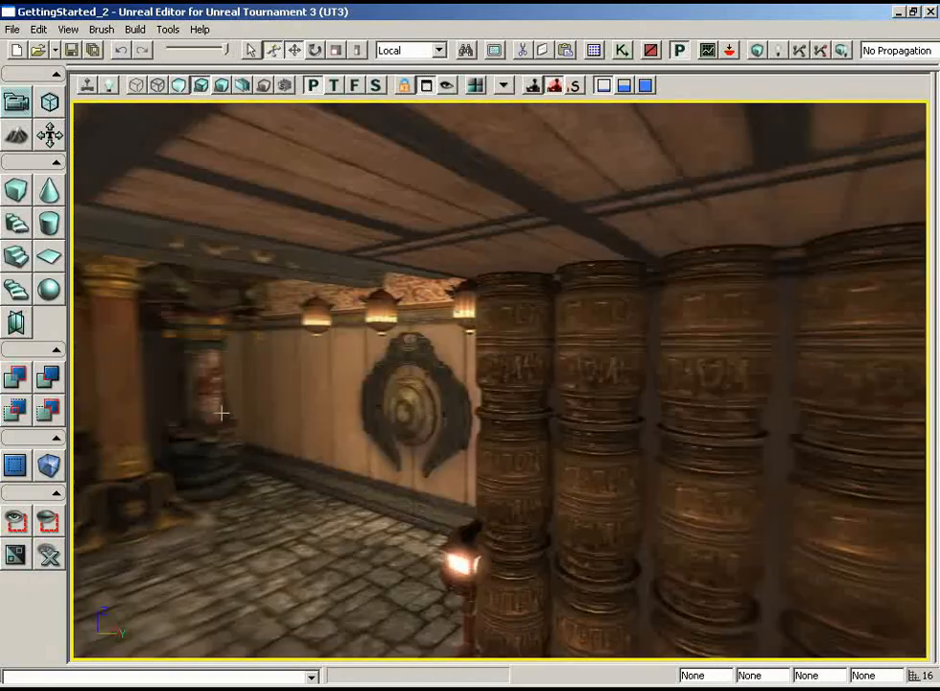
right_click_drag(222, 413, 71, 428)
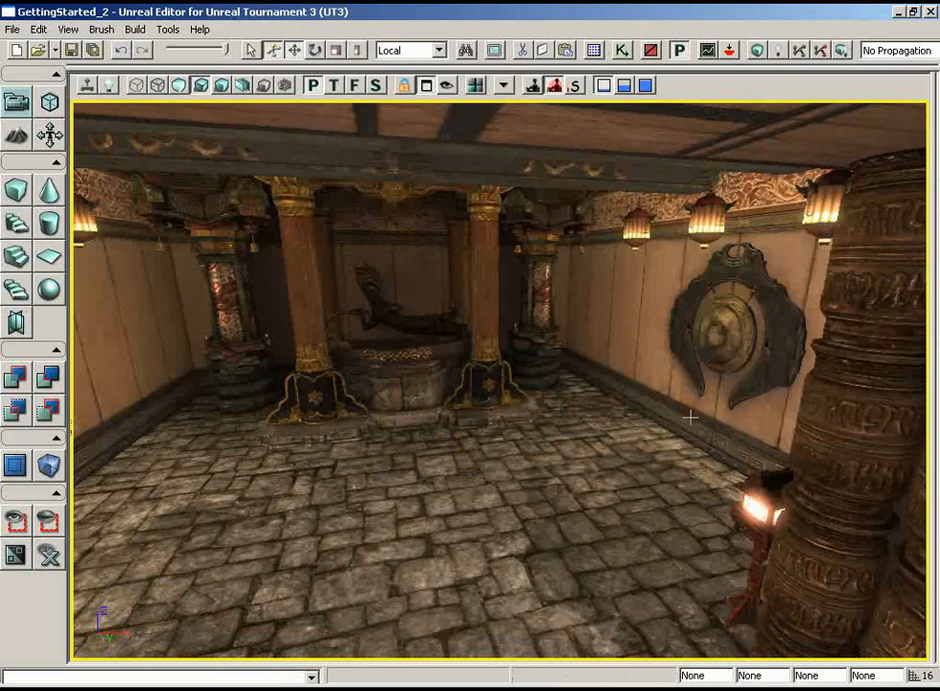
key("g")
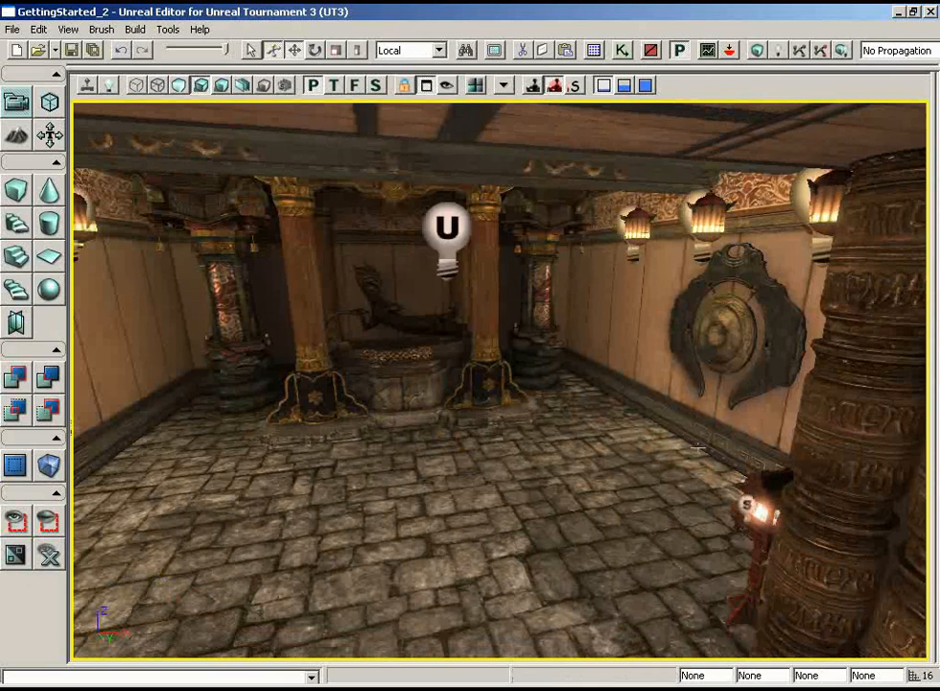
- Add a PlayerStart actor on the stone floor in front of the dragon fountain
left_click_drag(622, 399, 422, 386)
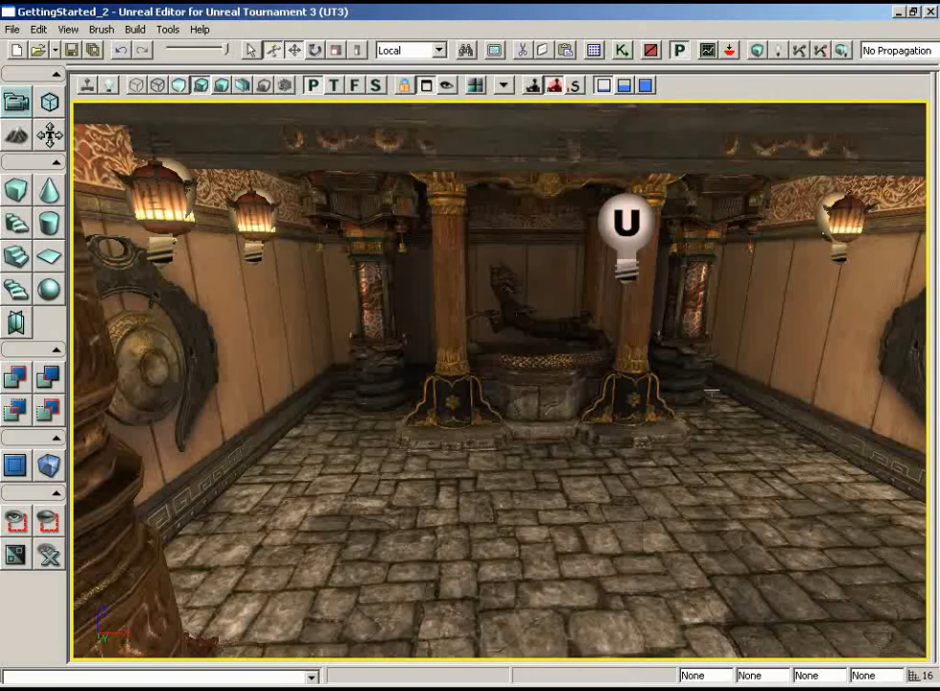
right_click(552, 523)
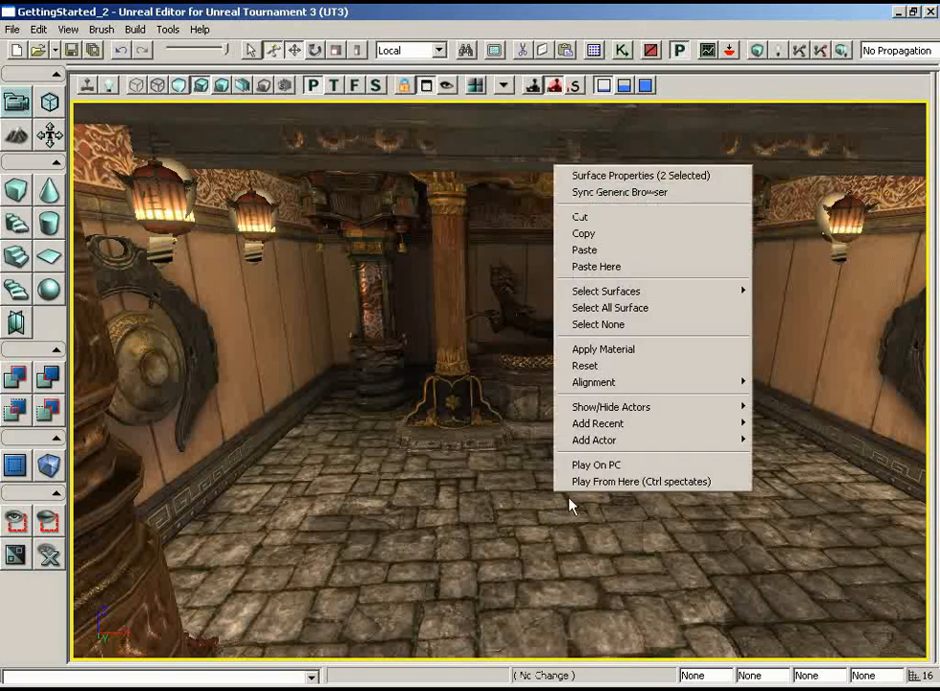
mouse_move(600, 441)
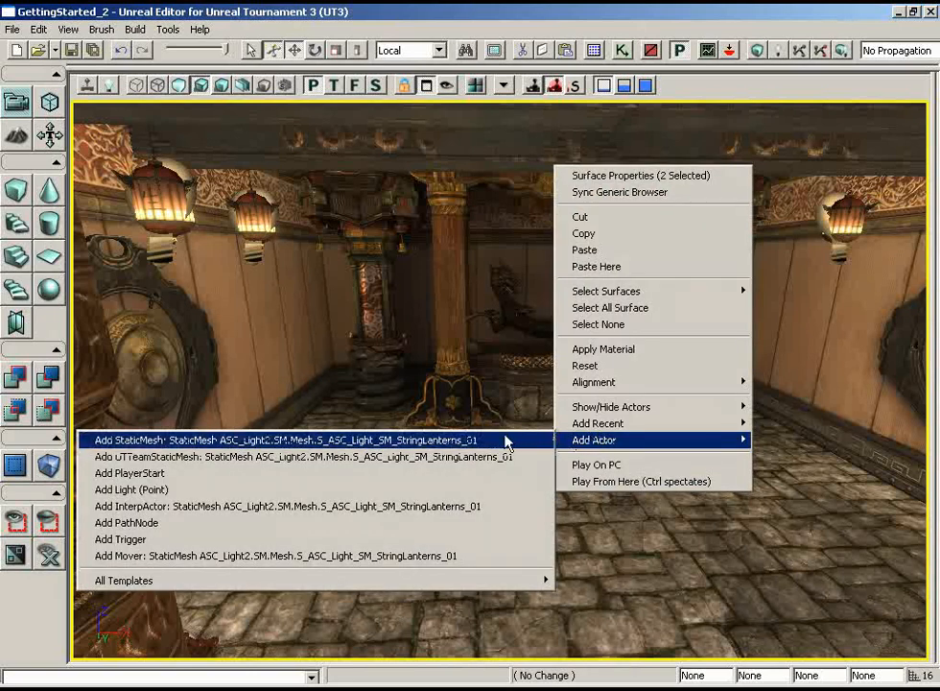
left_click(141, 473)
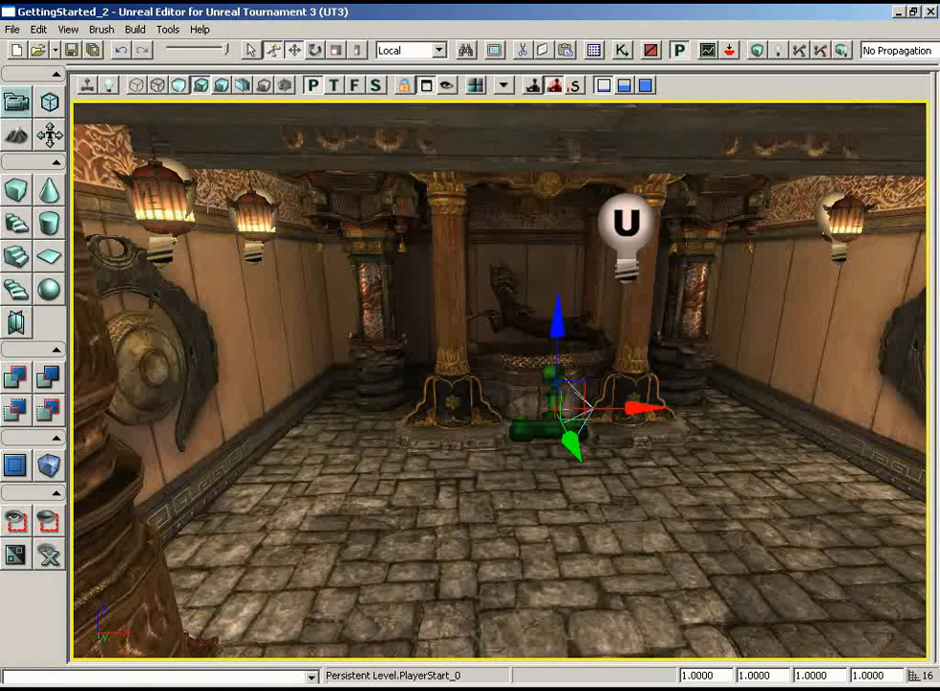
- Save the map under the new name DM-GettingStarted_3.ut3 in the Maps folder
left_click(12, 29)
left_click(48, 109)
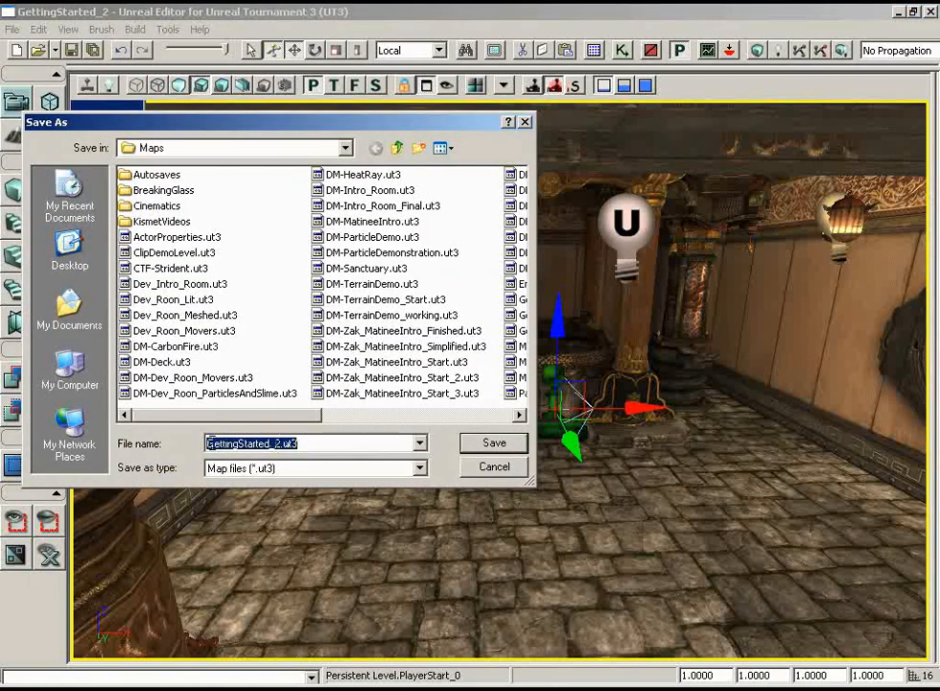
left_click(278, 444)
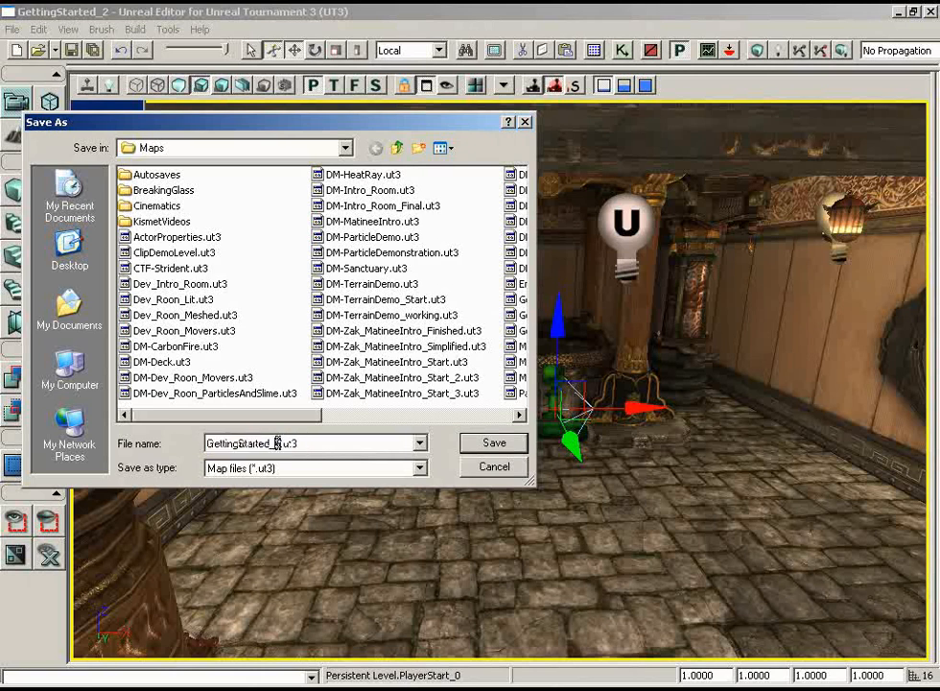
key("BackSpace")
type("3")
left_click(208, 444)
type("DM")
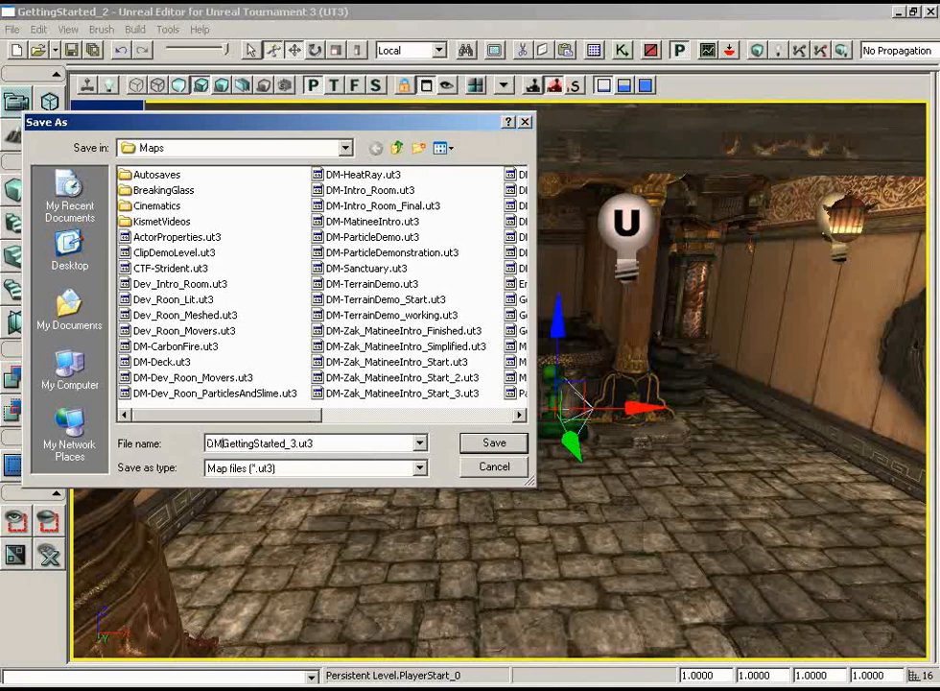
type("-")
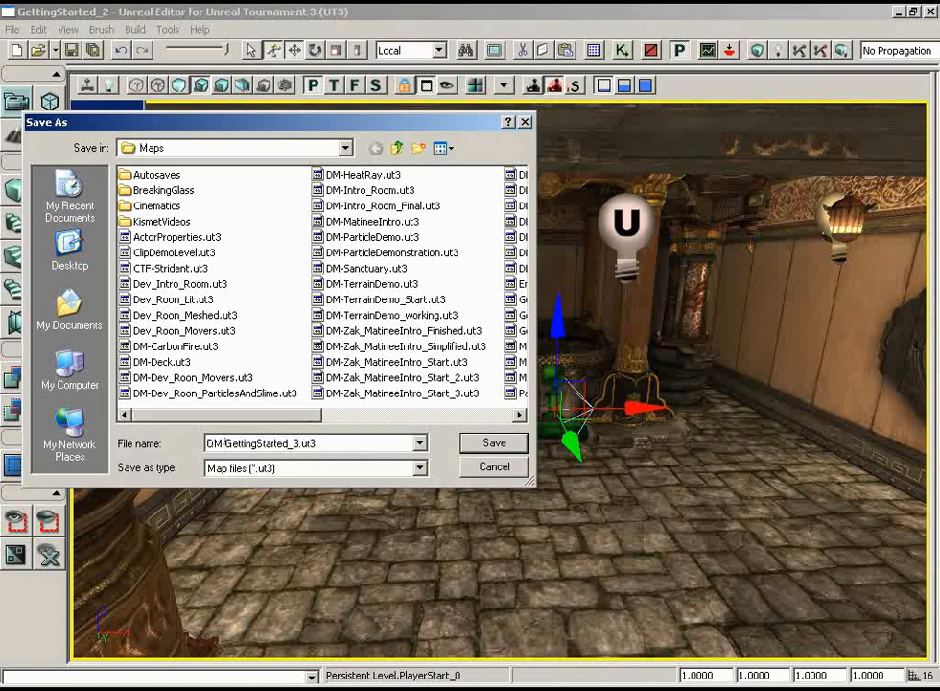
left_click(494, 442)
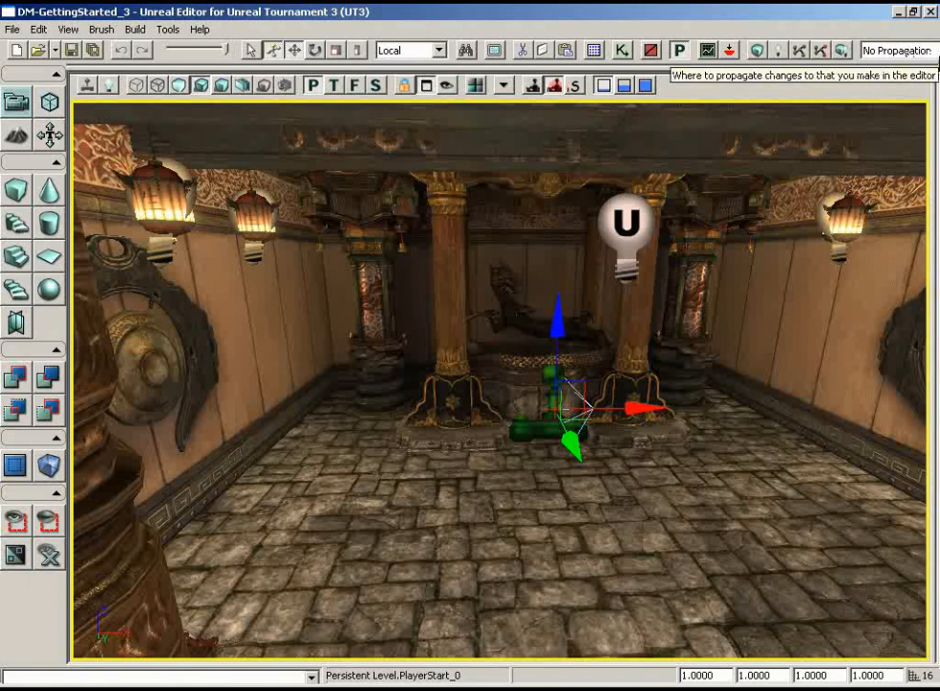
- Start playing the level from the dragon fountain room's floor and walk past the standing lanterns into the statue room
right_click(571, 583)
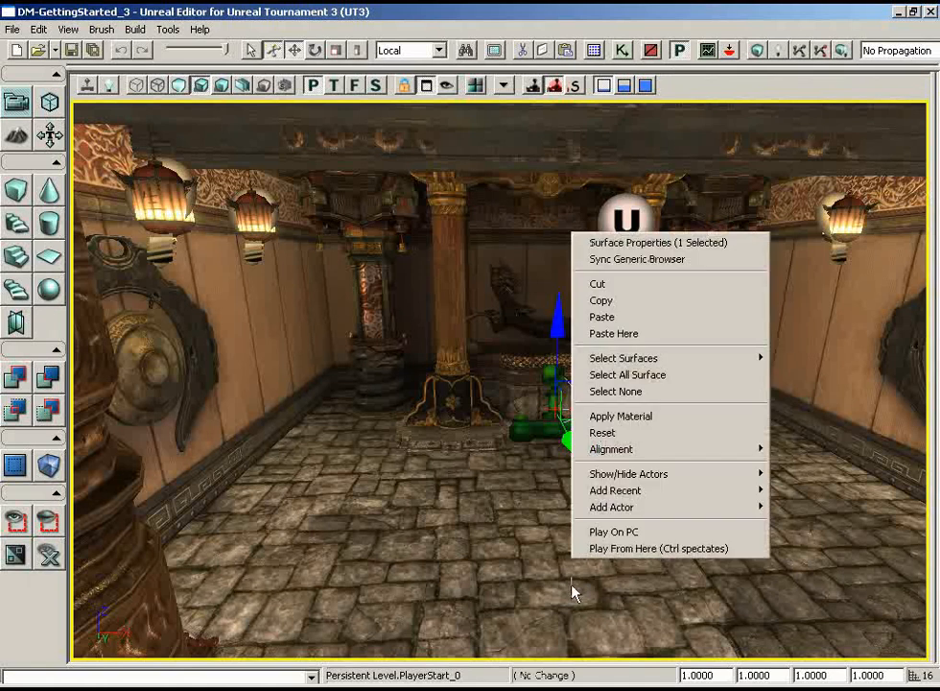
left_click(612, 549)
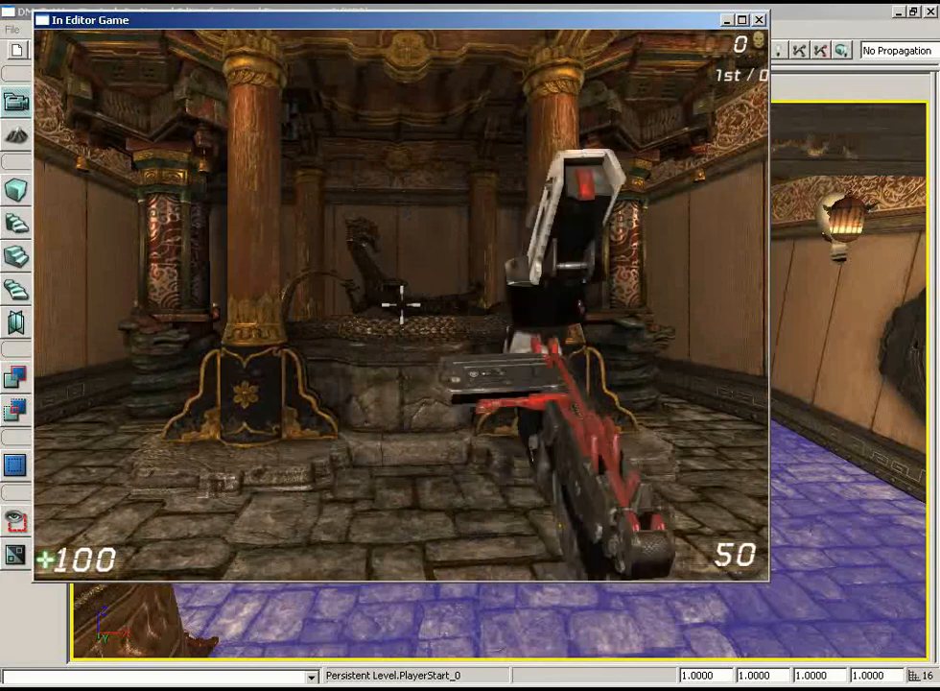
key("w")
key("s")
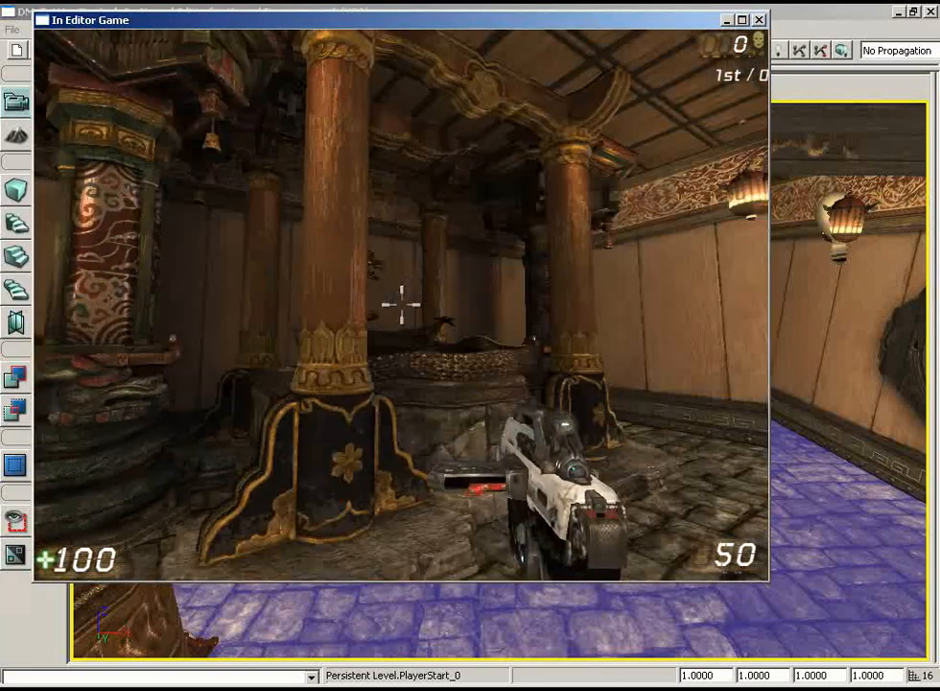
key("a")
key("w")
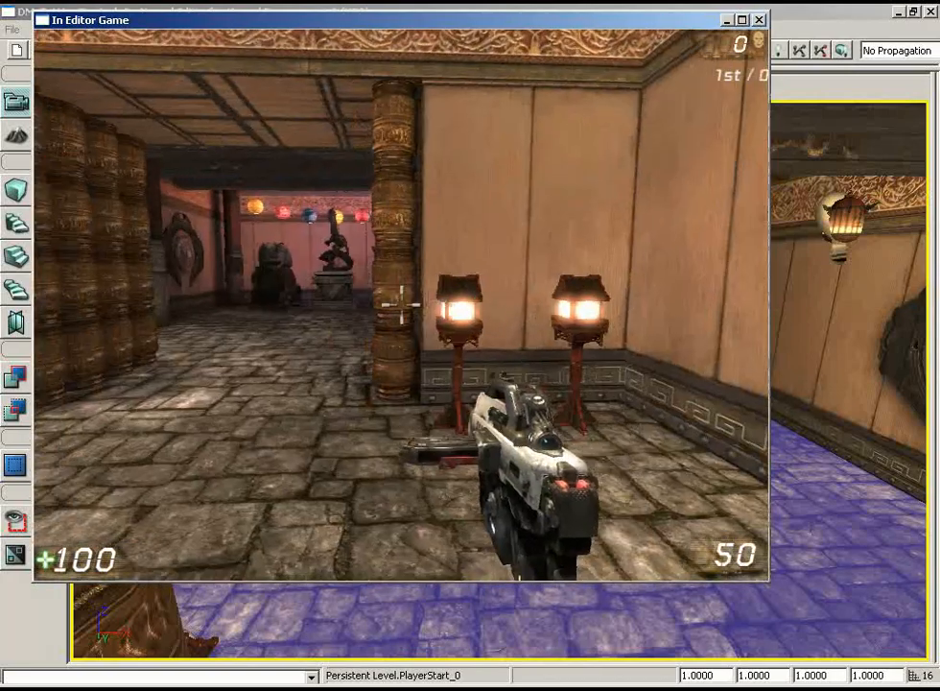
key("w")
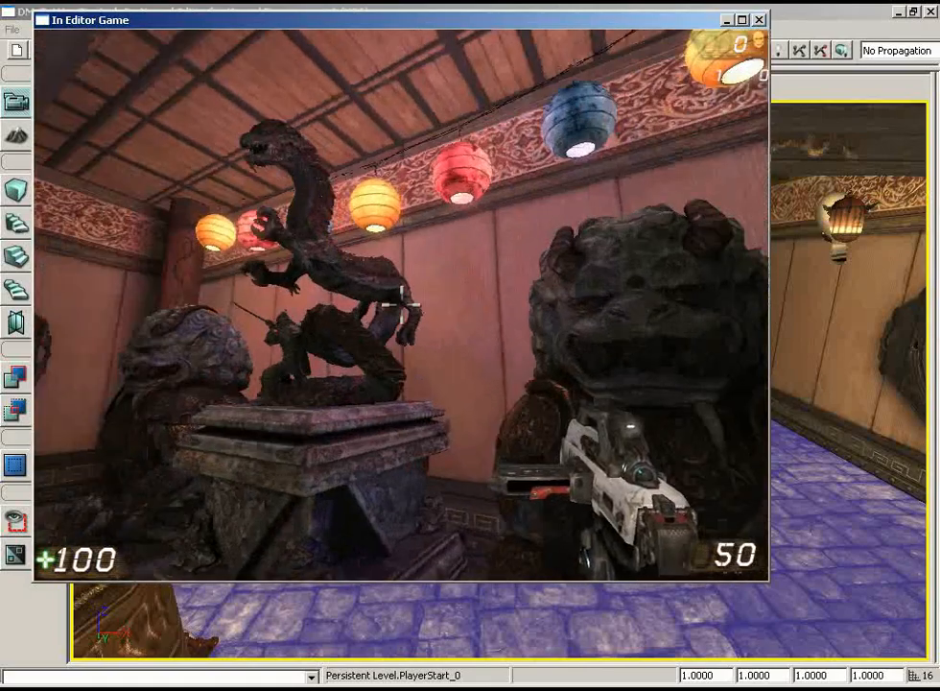
- Fire two shots at the dragon statue, inspect the statue room's lantern lighting from several sides, and end the play session
left_click(401, 306)
left_click(401, 305)
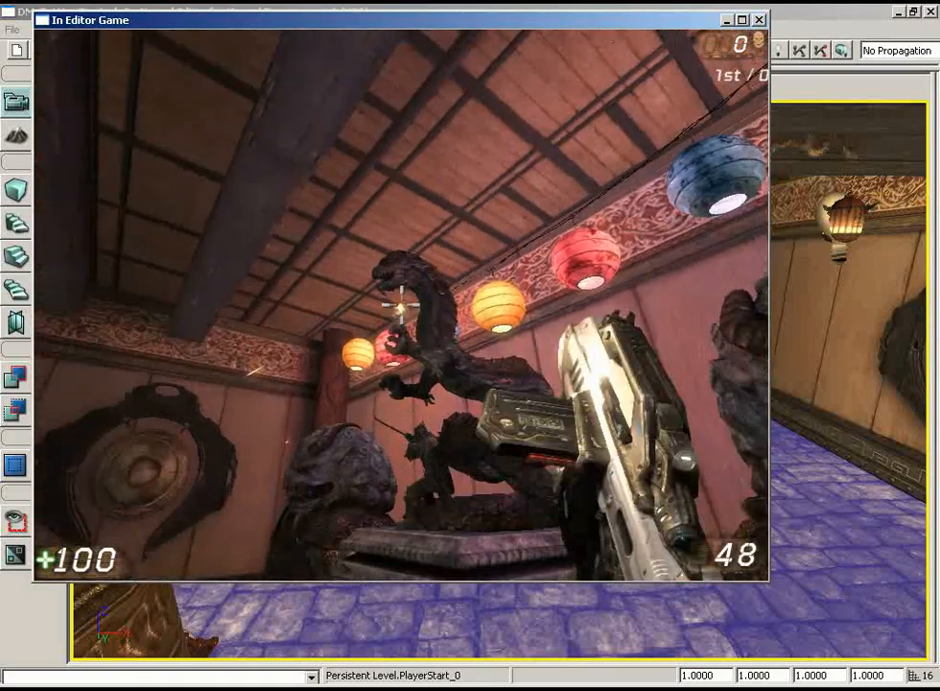
key("s")
key("w")
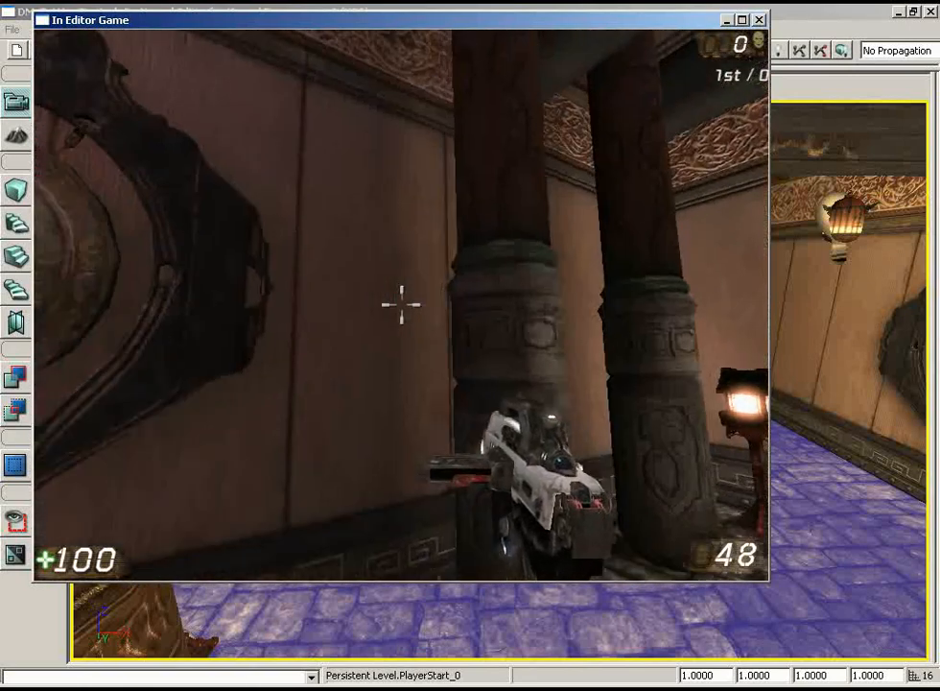
key("s")
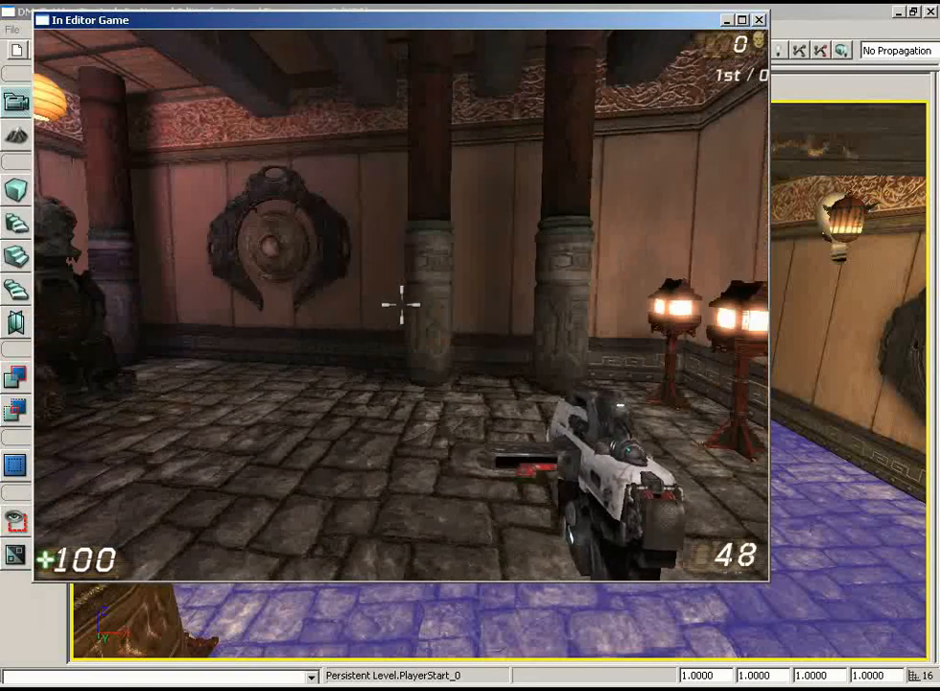
key("s")
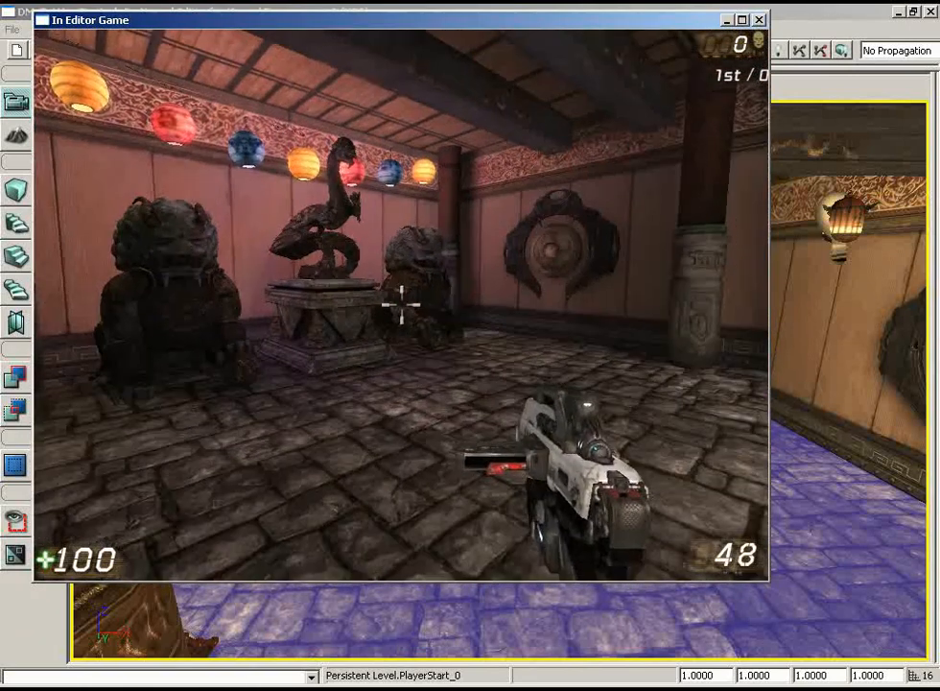
key("Escape")
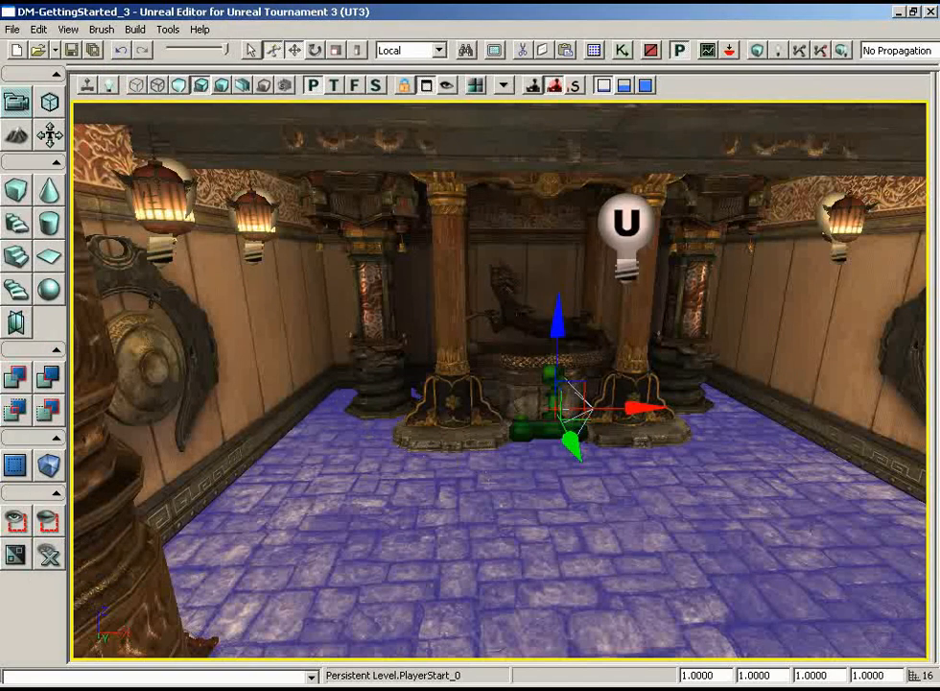
- View the dragon fountain room with the editor markers hidden and clear the selection
left_click_drag(489, 492, 523, 491)
key("g")
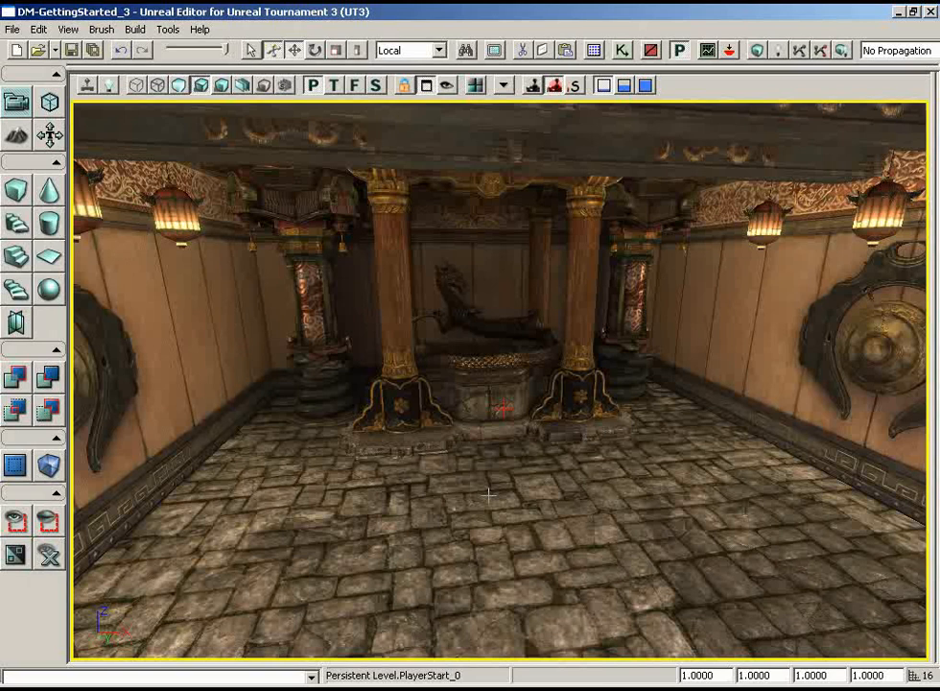
key("Escape")
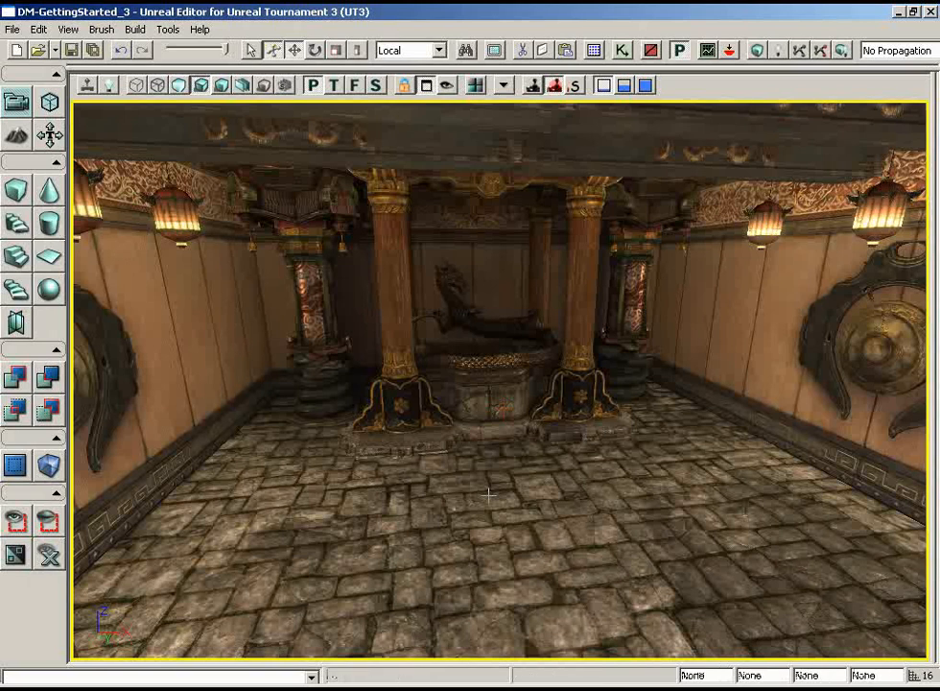